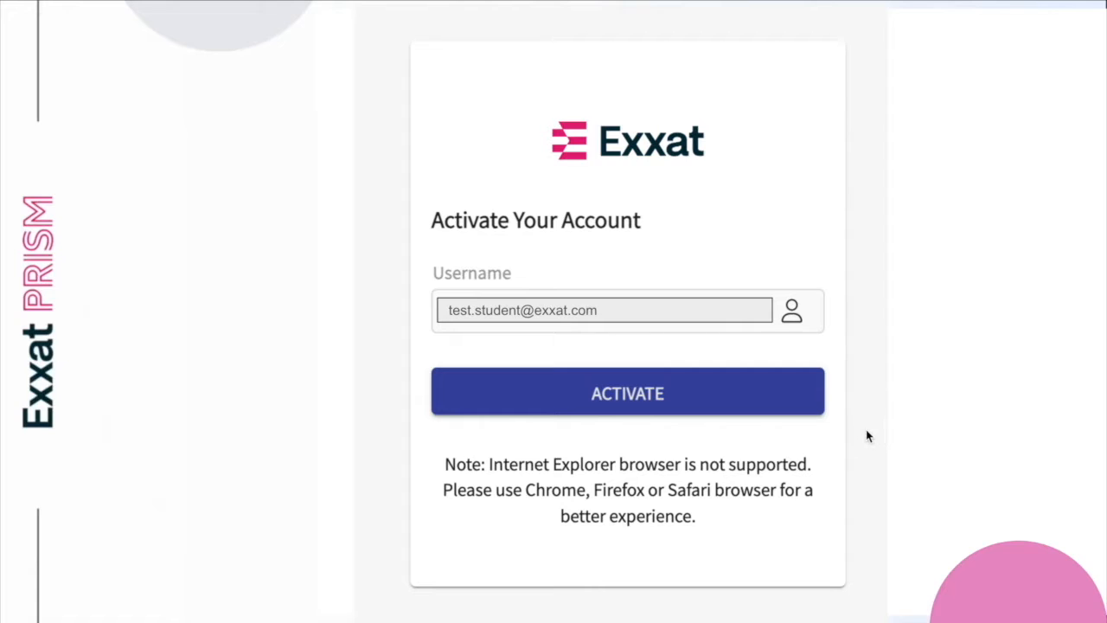
Step: Activate the student account and accept the consent terms to reach the Dashboard
{"action": "left_click", "coordinate": [702, 380]}
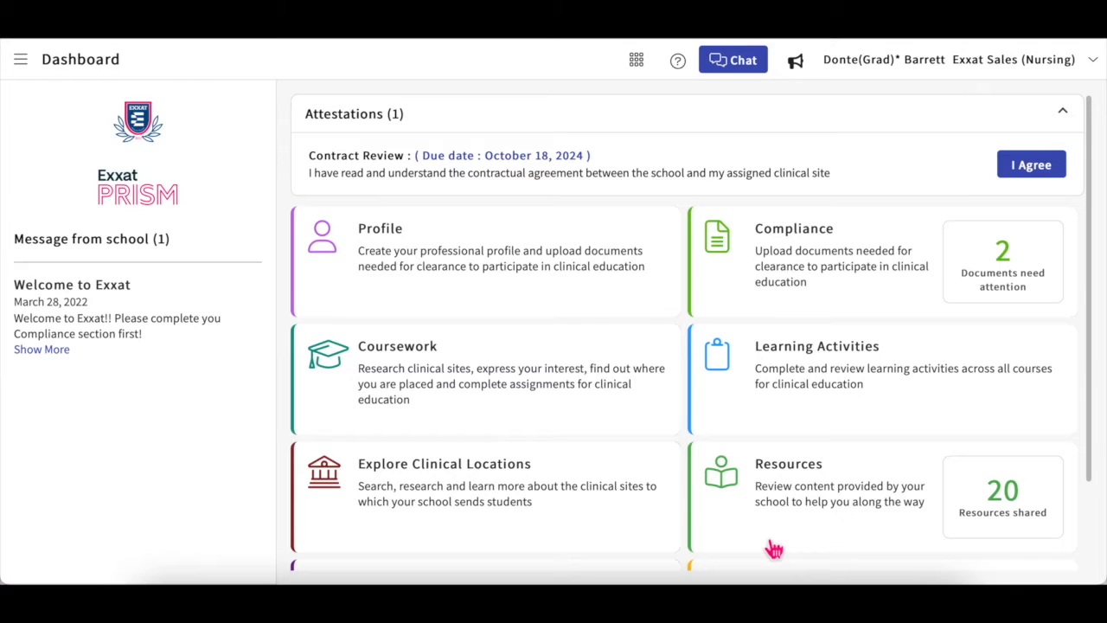
{"action": "scroll", "coordinate": [774, 549], "scroll_direction": "down", "scroll_amount": 2}
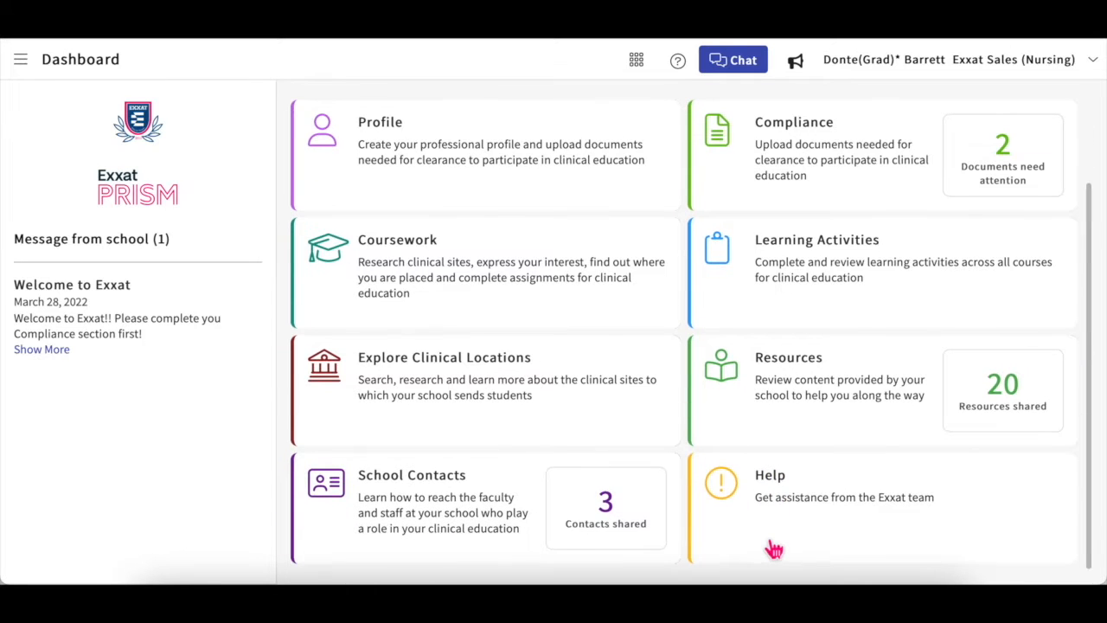
{"action": "scroll", "coordinate": [770, 546], "scroll_direction": "up", "scroll_amount": 2}
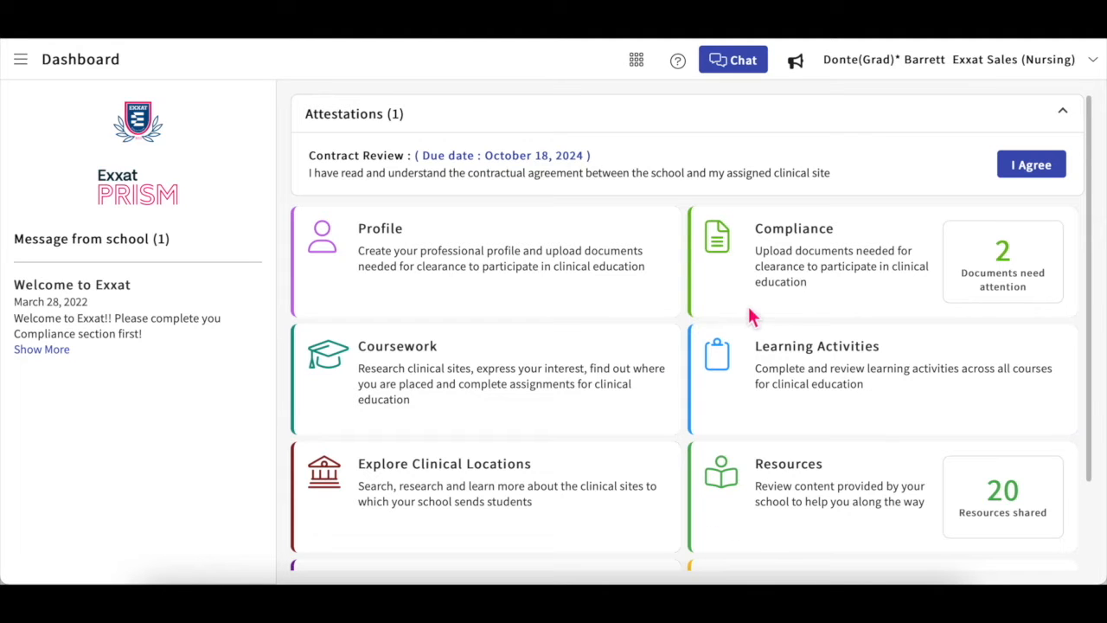
{"action": "scroll", "coordinate": [951, 358], "scroll_direction": "down", "scroll_amount": 2}
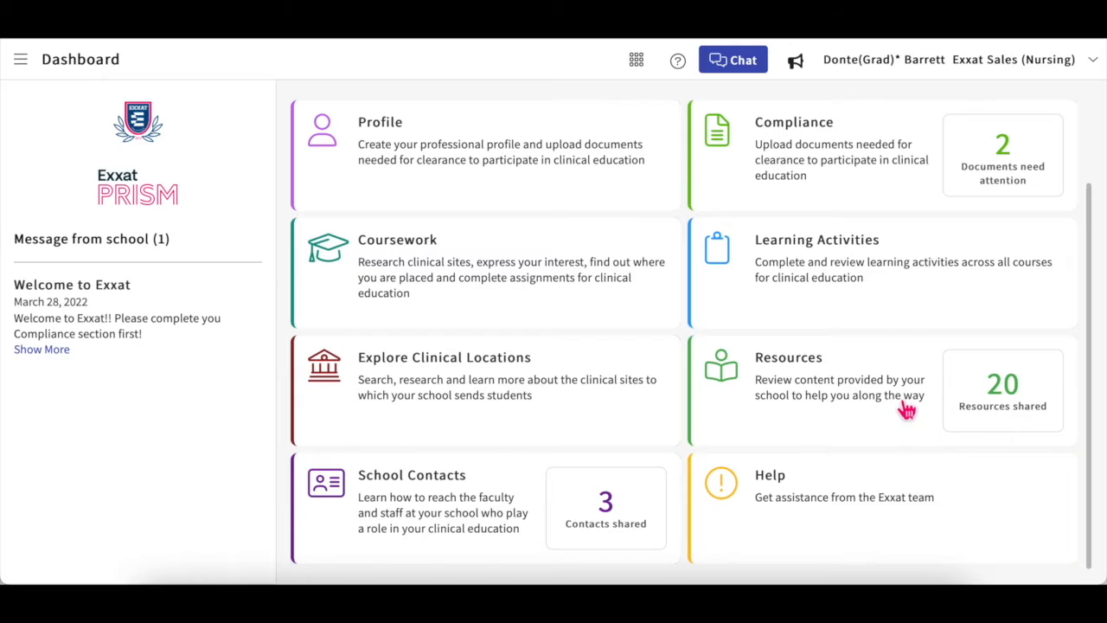
{"action": "scroll", "coordinate": [904, 404], "scroll_direction": "up", "scroll_amount": 1}
{"action": "scroll", "coordinate": [904, 405], "scroll_direction": "up", "scroll_amount": 2}
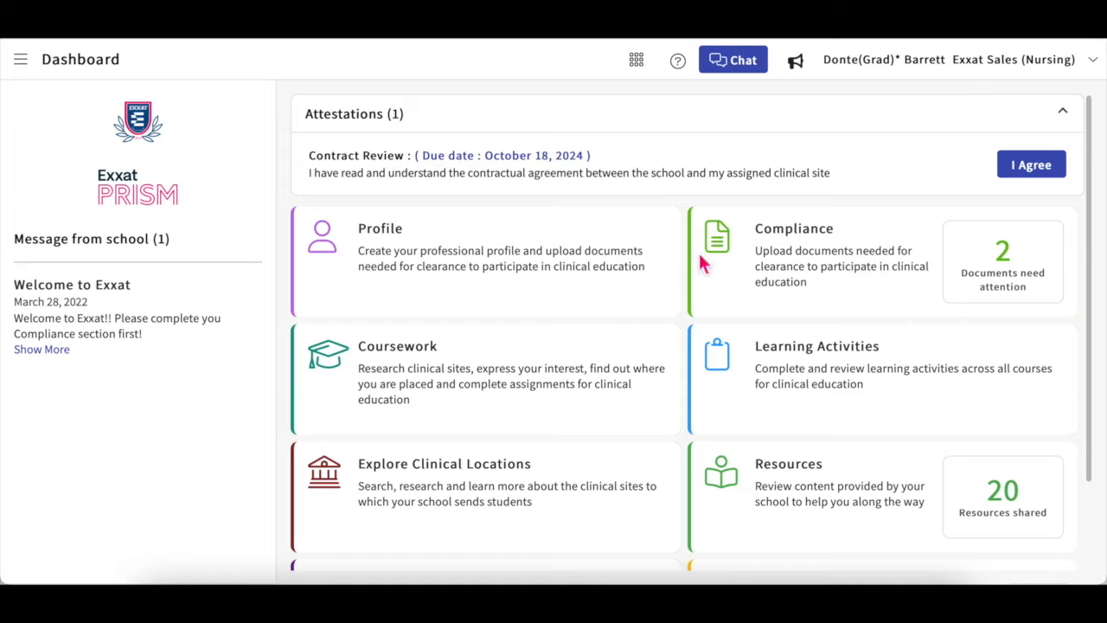
{"action": "scroll", "coordinate": [555, 279], "scroll_direction": "down", "scroll_amount": 2}
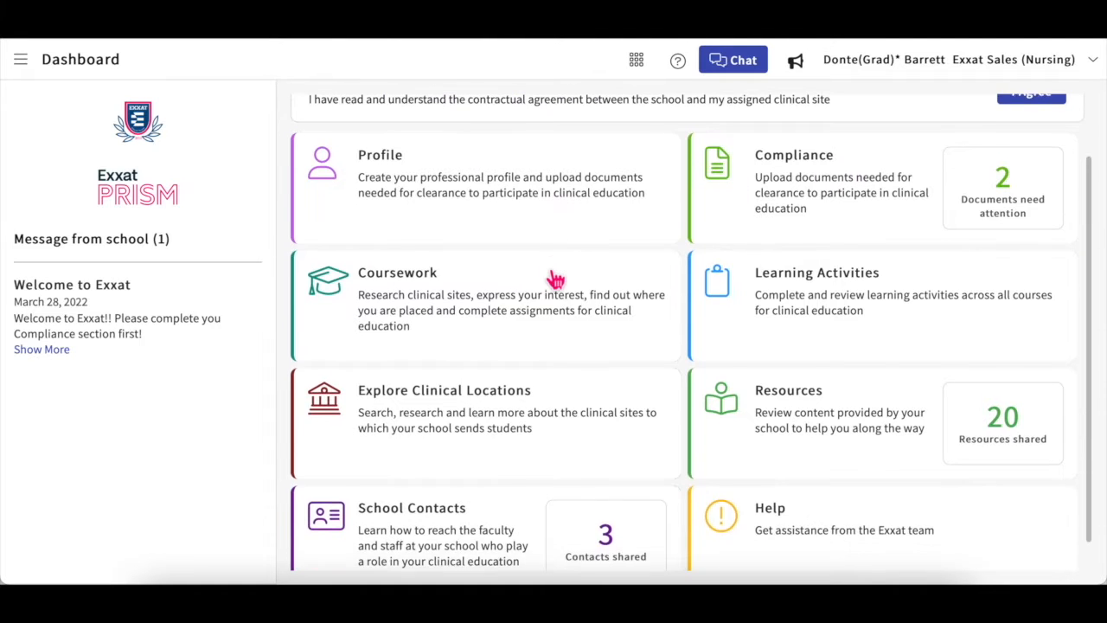
{"action": "scroll", "coordinate": [553, 279], "scroll_direction": "up", "scroll_amount": 1}
{"action": "scroll", "coordinate": [551, 278], "scroll_direction": "down", "scroll_amount": 2}
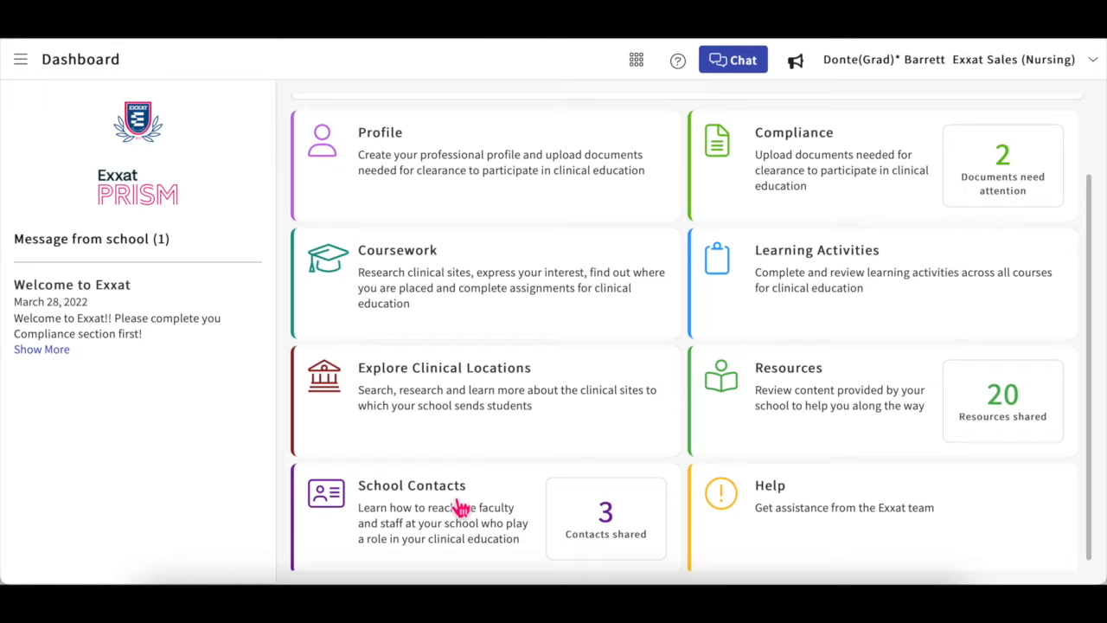
Step: Glance at the navigation drawer and apps launcher, then go to the Dashboard's Profile tile
{"action": "left_click", "coordinate": [21, 61]}
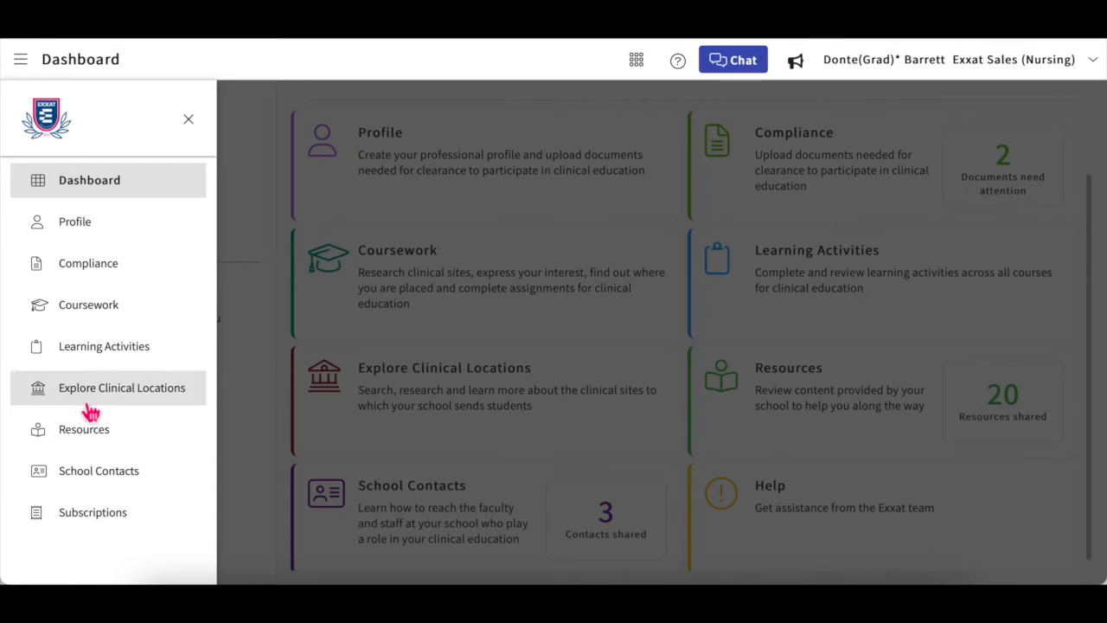
{"action": "left_click", "coordinate": [191, 123]}
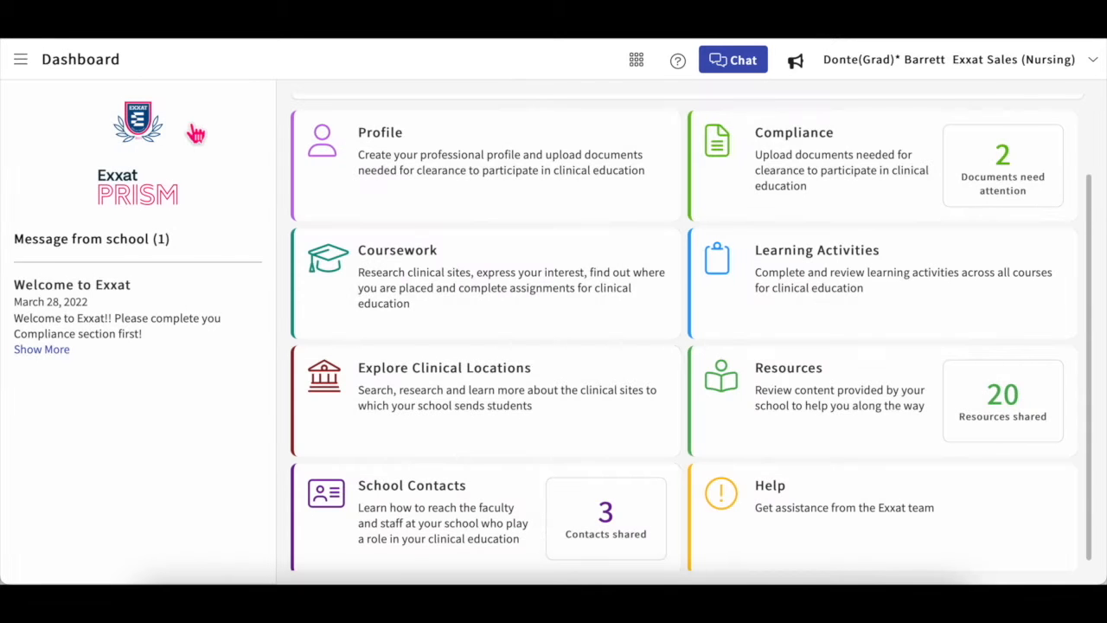
{"action": "left_click", "coordinate": [636, 63]}
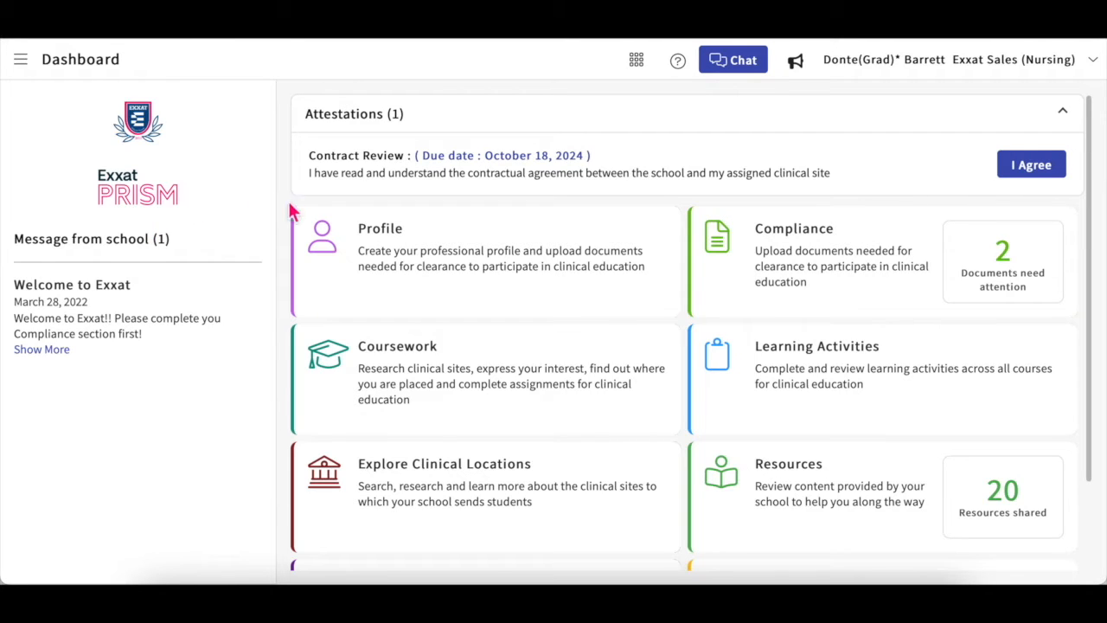
{"action": "left_click", "coordinate": [379, 233]}
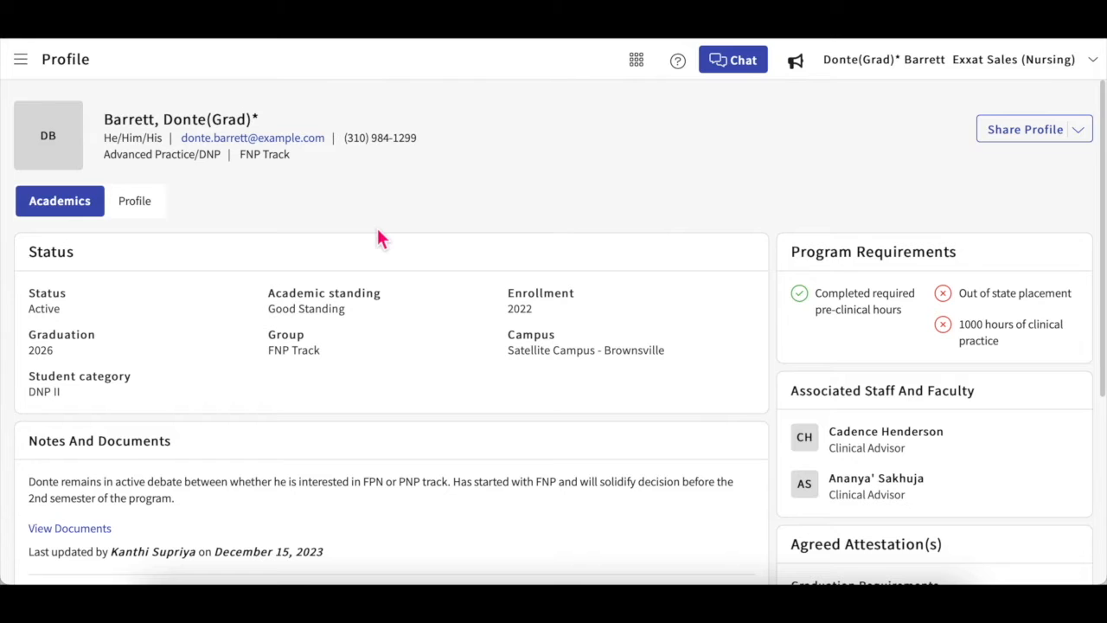
Step: Review the Academics tab's status, requirements and notes, then switch to the Profile tab
{"action": "scroll", "coordinate": [378, 230], "scroll_direction": "down", "scroll_amount": 2}
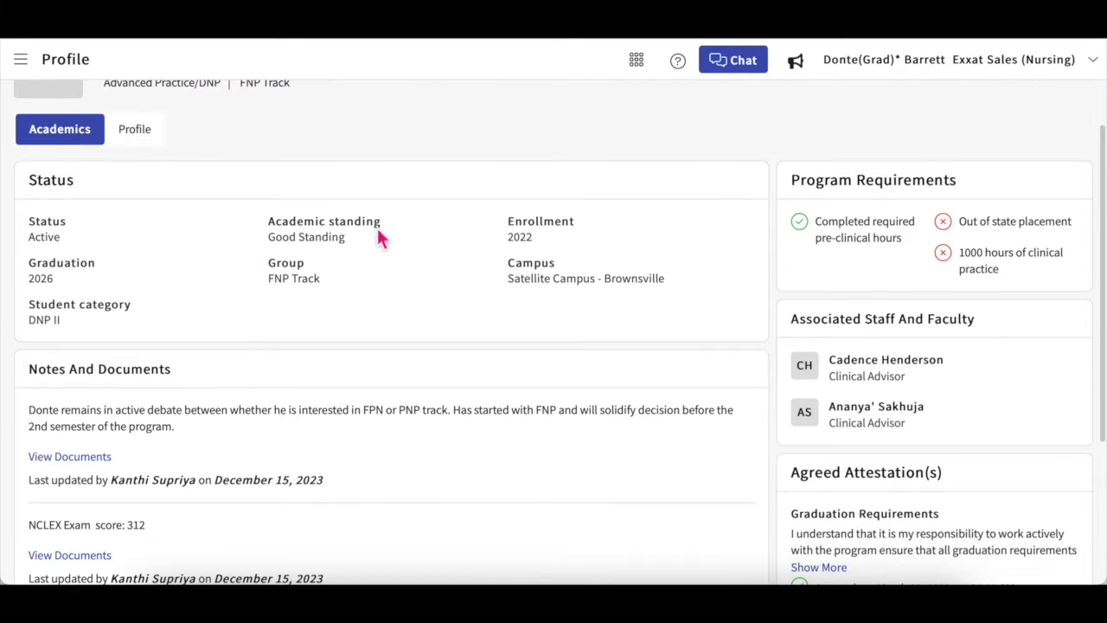
{"action": "scroll", "coordinate": [378, 229], "scroll_direction": "up", "scroll_amount": 2}
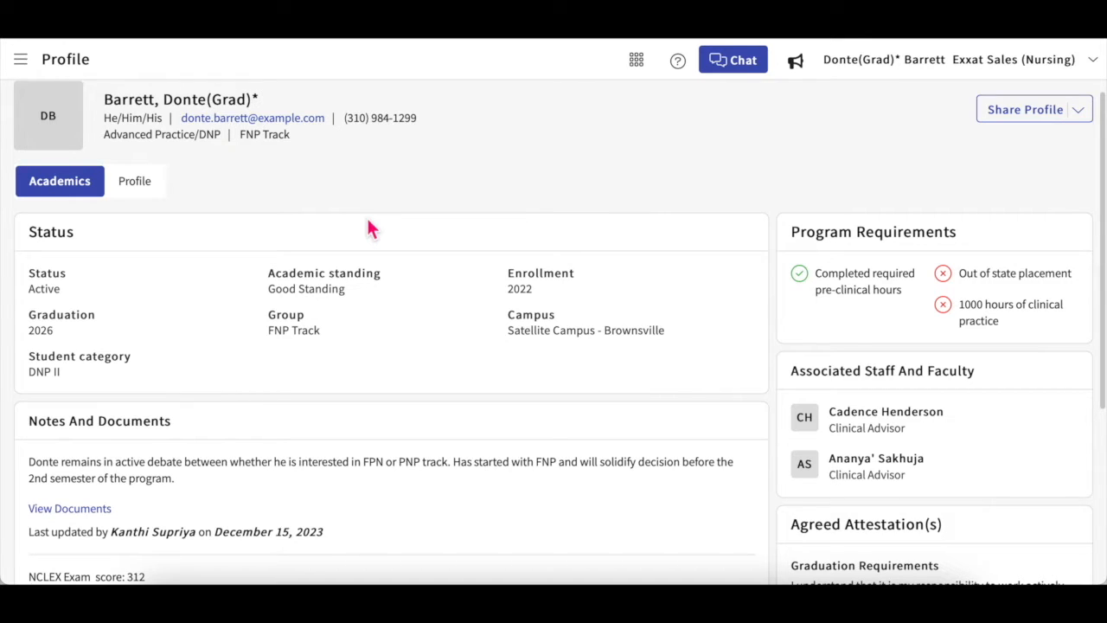
{"action": "scroll", "coordinate": [367, 228], "scroll_direction": "up", "scroll_amount": 1}
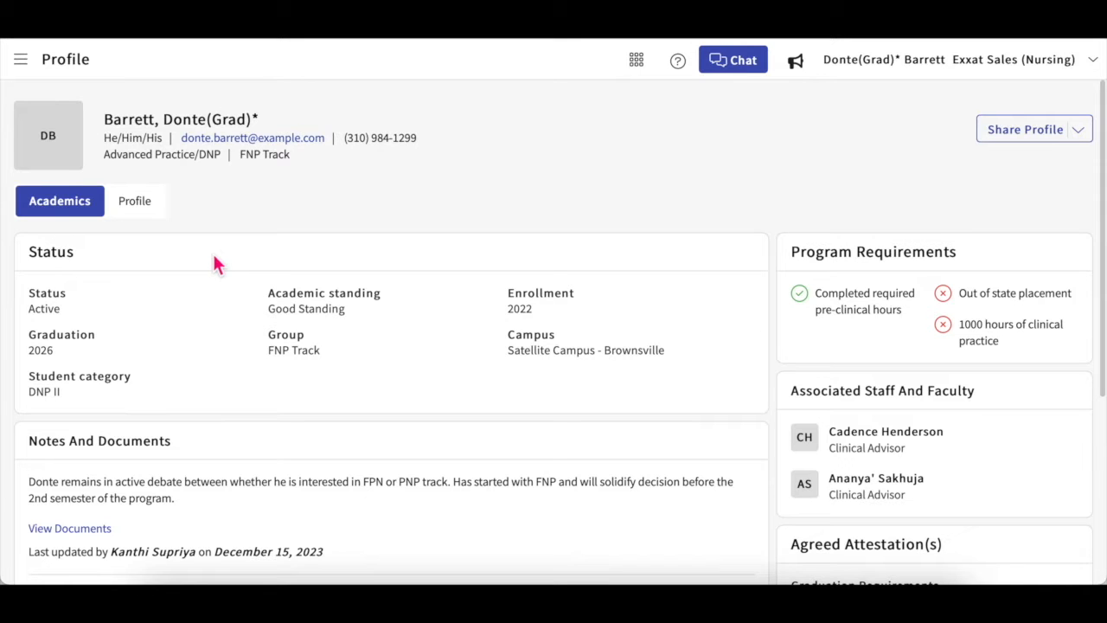
{"action": "scroll", "coordinate": [213, 252], "scroll_direction": "down", "scroll_amount": 1}
{"action": "scroll", "coordinate": [214, 249], "scroll_direction": "down", "scroll_amount": 3}
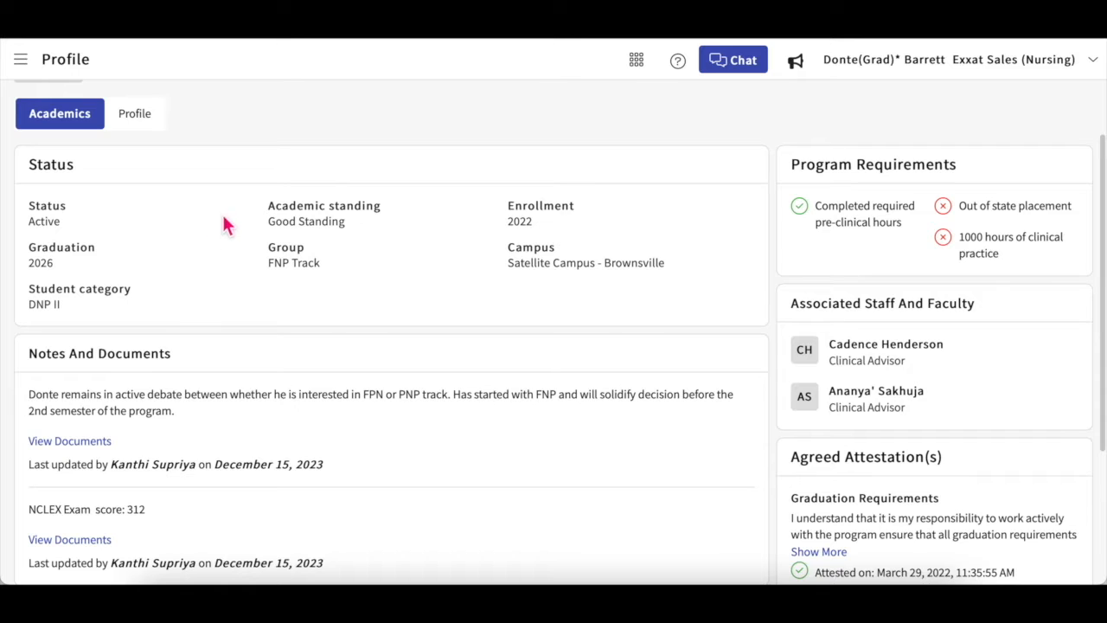
{"action": "scroll", "coordinate": [233, 214], "scroll_direction": "down", "scroll_amount": 2}
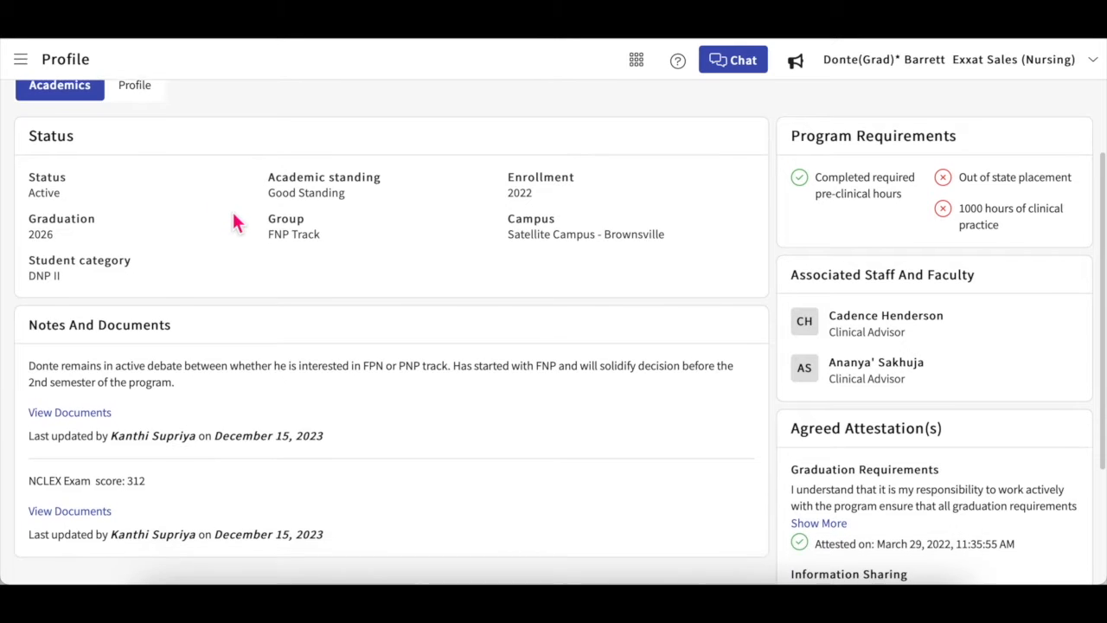
{"action": "scroll", "coordinate": [234, 223], "scroll_direction": "down", "scroll_amount": 1}
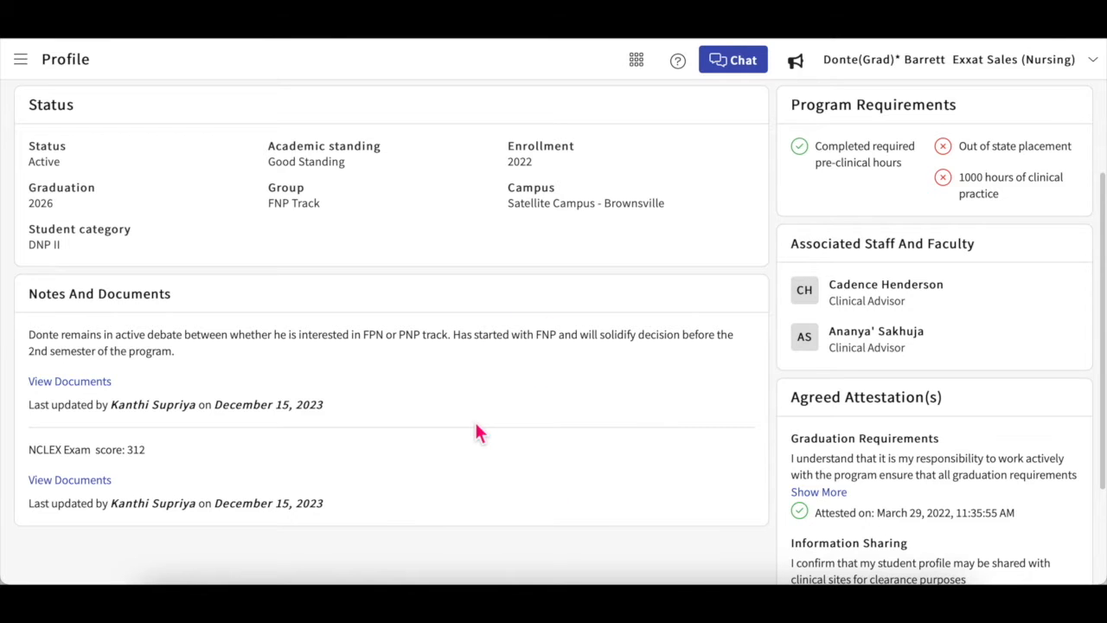
{"action": "scroll", "coordinate": [476, 424], "scroll_direction": "up", "scroll_amount": 2}
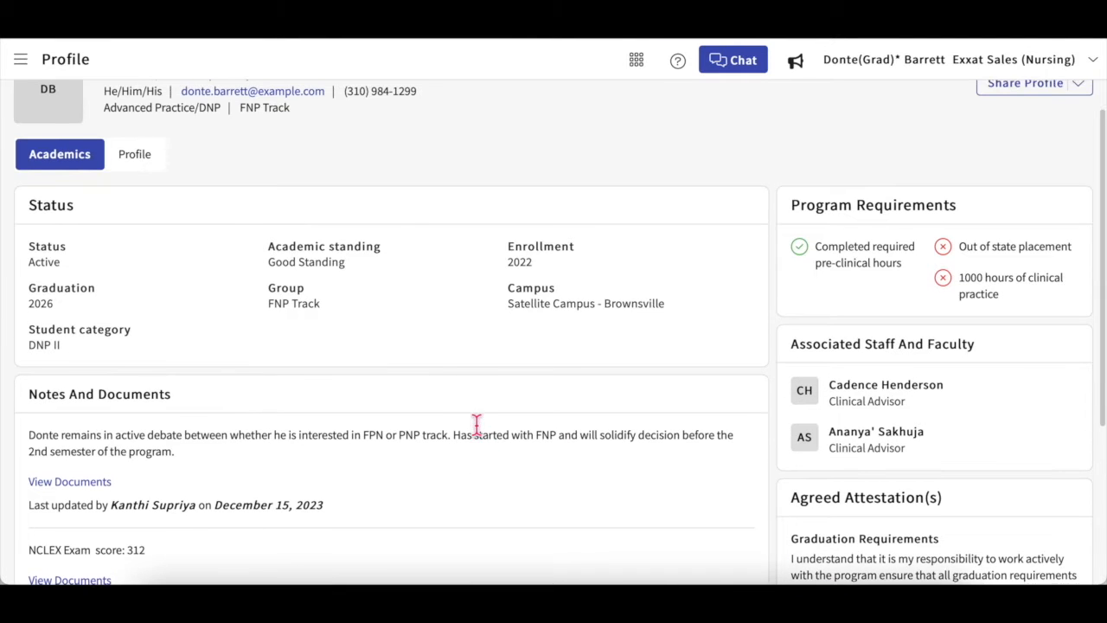
{"action": "scroll", "coordinate": [476, 428], "scroll_direction": "down", "scroll_amount": 4}
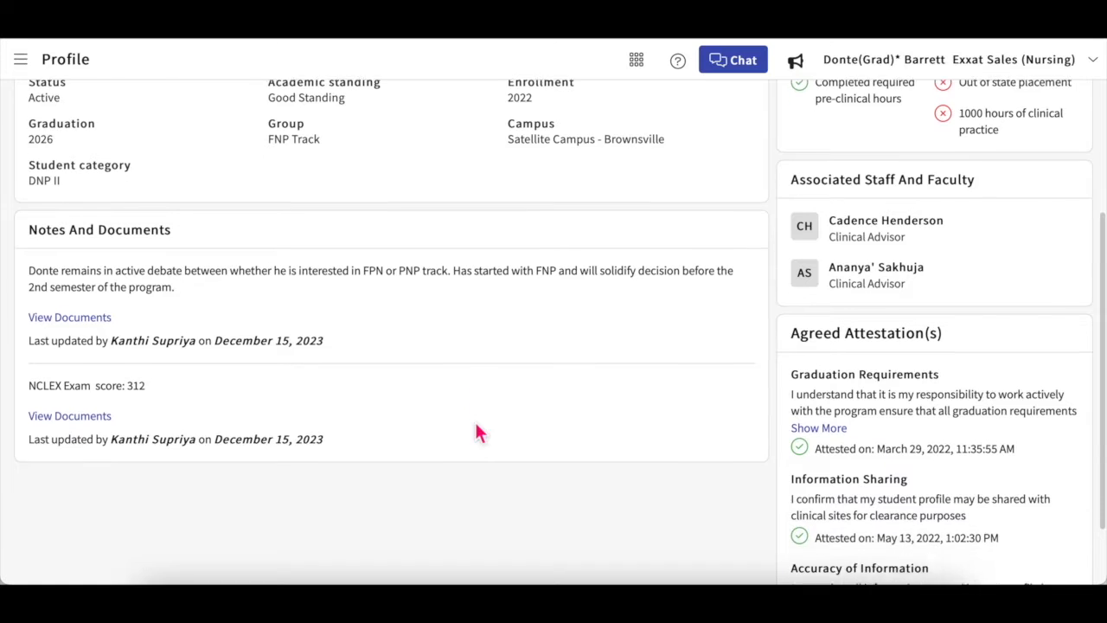
{"action": "scroll", "coordinate": [476, 425], "scroll_direction": "up", "scroll_amount": 5}
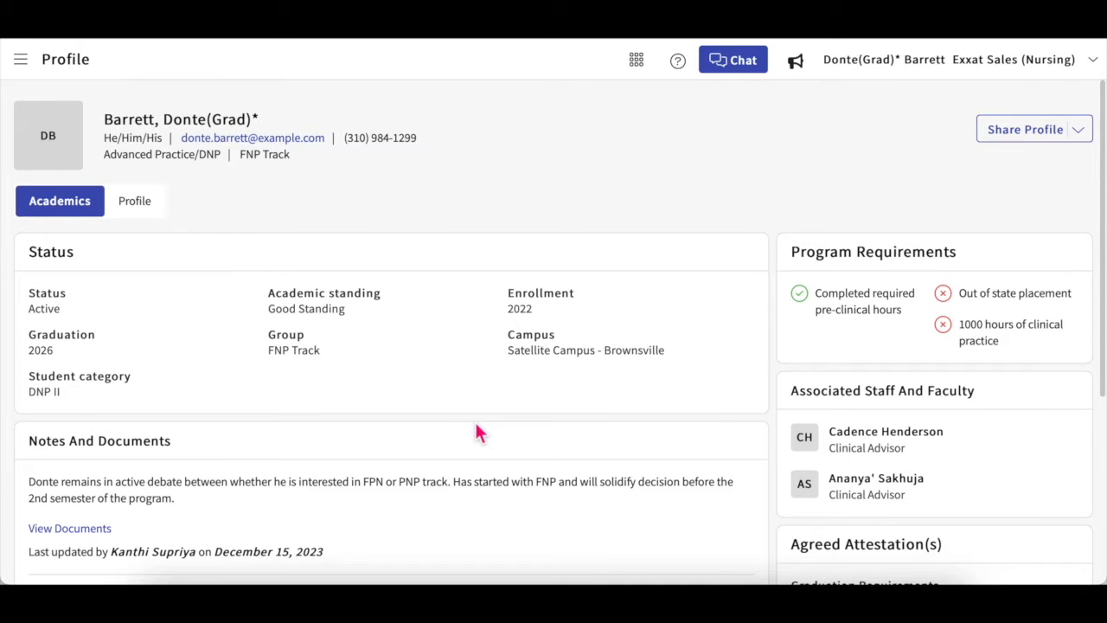
{"action": "left_click", "coordinate": [136, 210]}
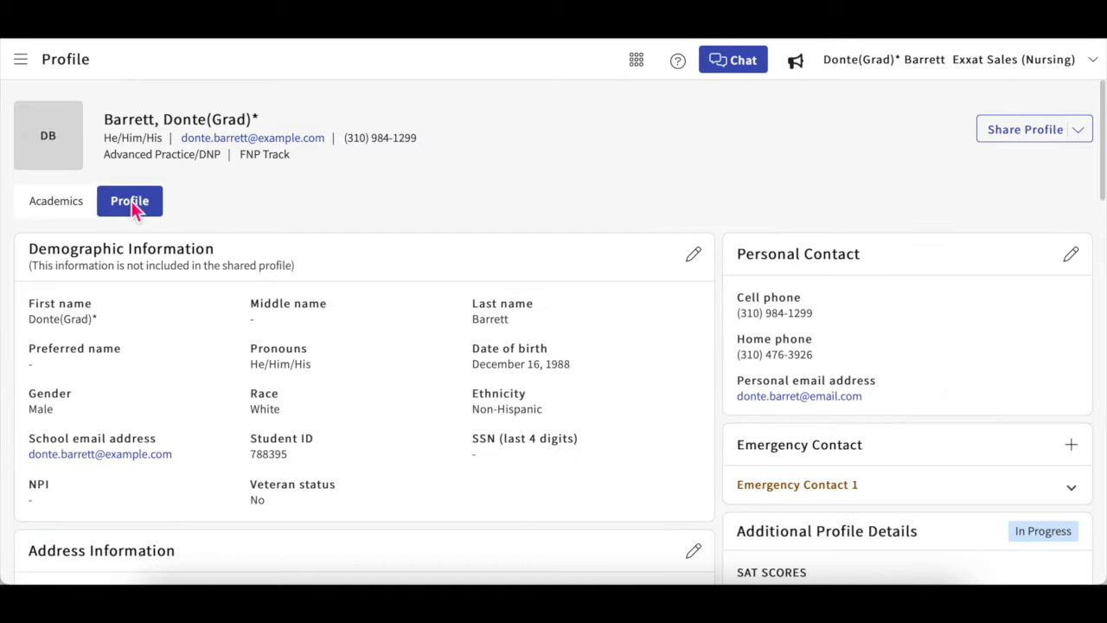
Step: Upload today's screenshot image as the student's profile photo and close the photo preview
{"action": "left_click", "coordinate": [53, 147]}
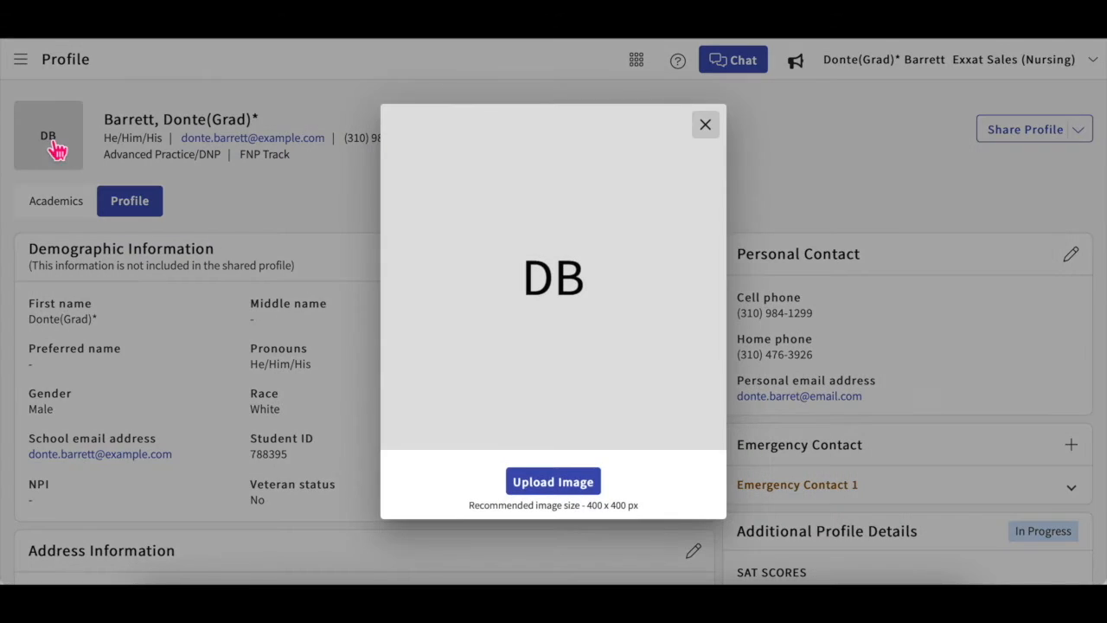
{"action": "left_click", "coordinate": [562, 482]}
{"action": "scroll", "coordinate": [548, 403], "scroll_direction": "down", "scroll_amount": 5}
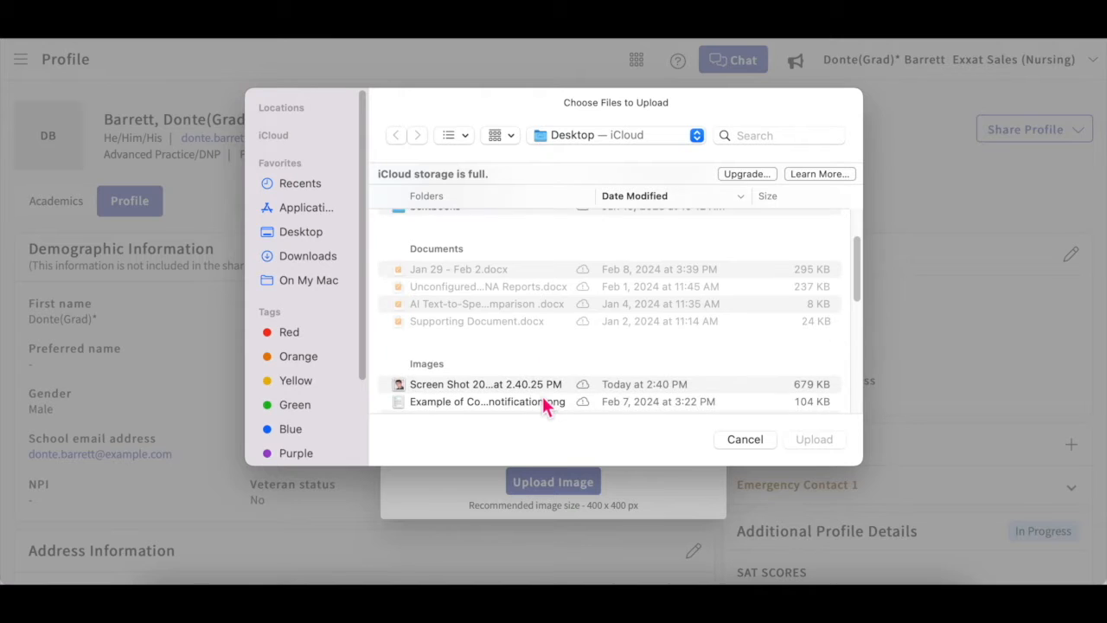
{"action": "left_click", "coordinate": [549, 381]}
{"action": "left_click", "coordinate": [813, 439]}
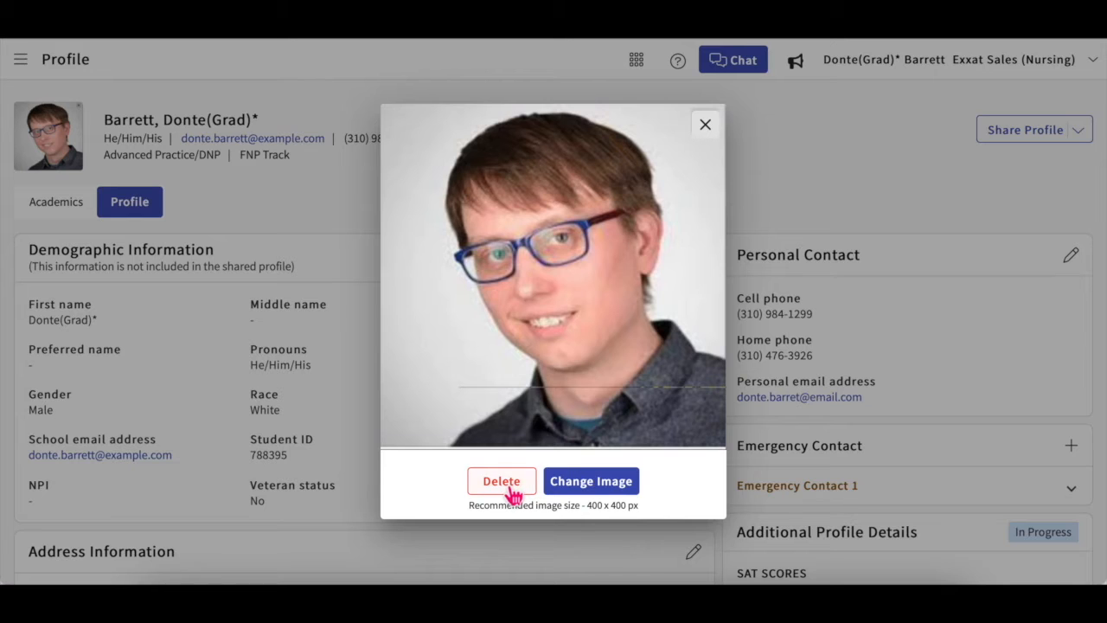
{"action": "left_click", "coordinate": [705, 124]}
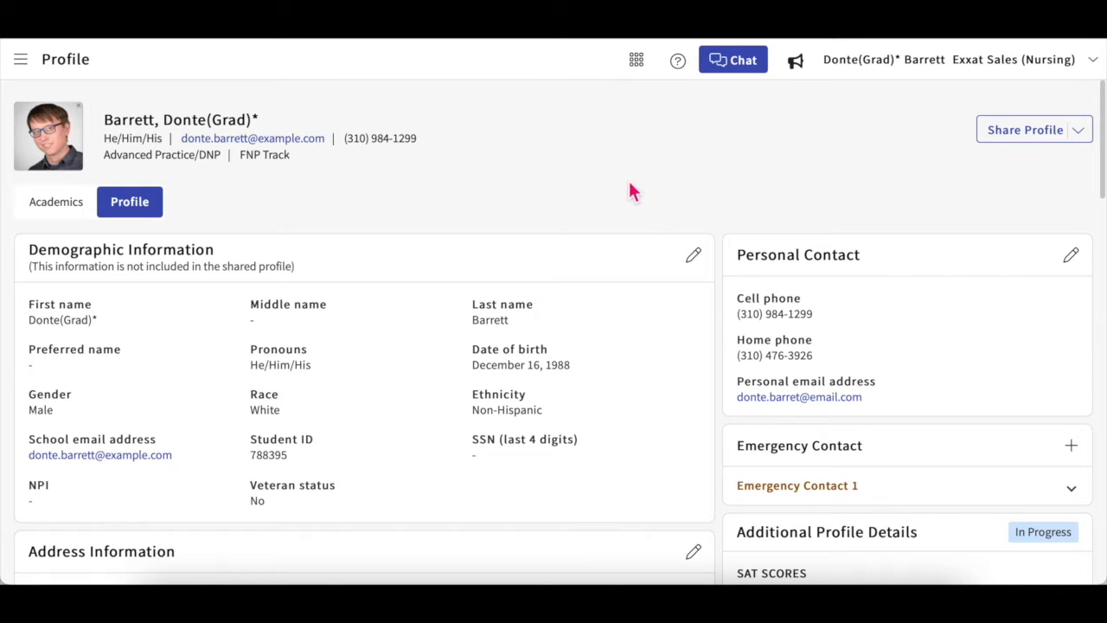
{"action": "scroll", "coordinate": [501, 374], "scroll_direction": "down", "scroll_amount": 1}
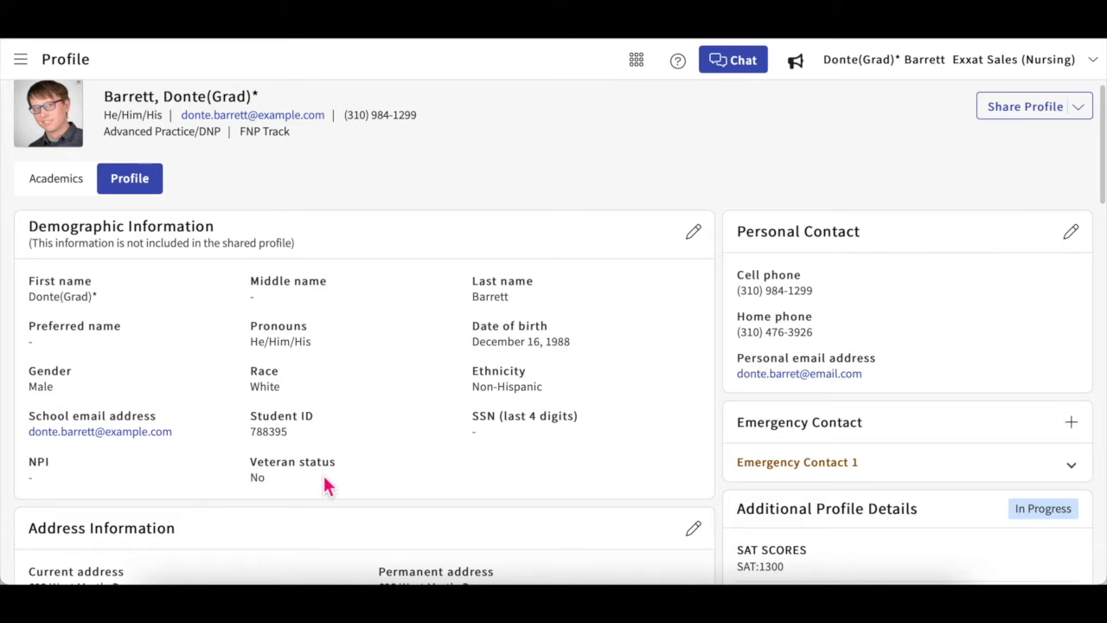
{"action": "left_click", "coordinate": [693, 234]}
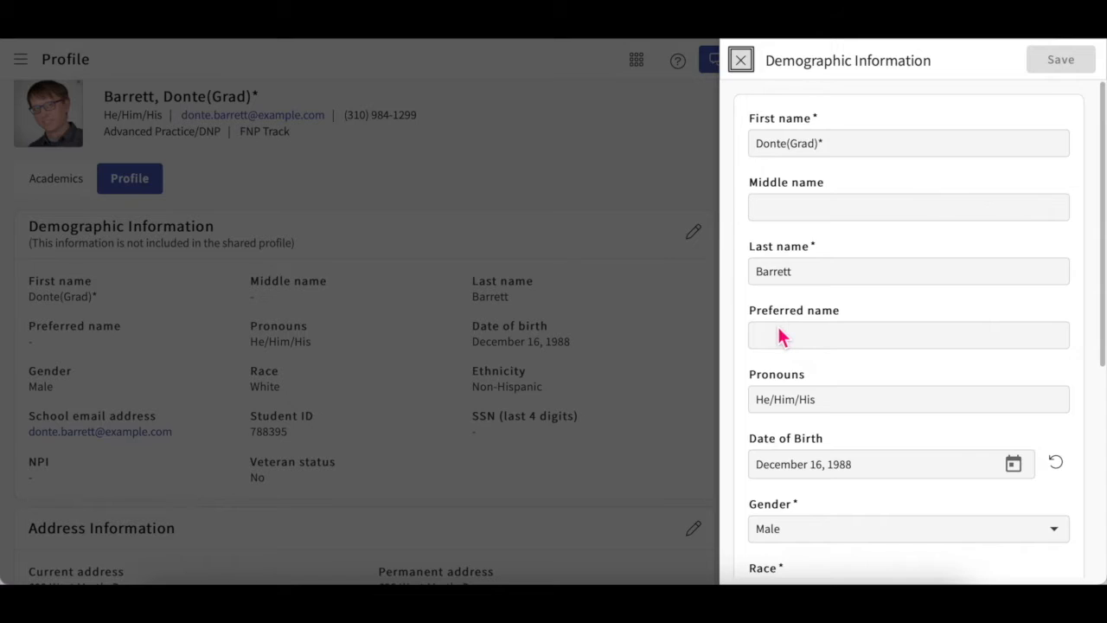
{"action": "scroll", "coordinate": [778, 327], "scroll_direction": "down", "scroll_amount": 3}
{"action": "scroll", "coordinate": [779, 327], "scroll_direction": "down", "scroll_amount": 1}
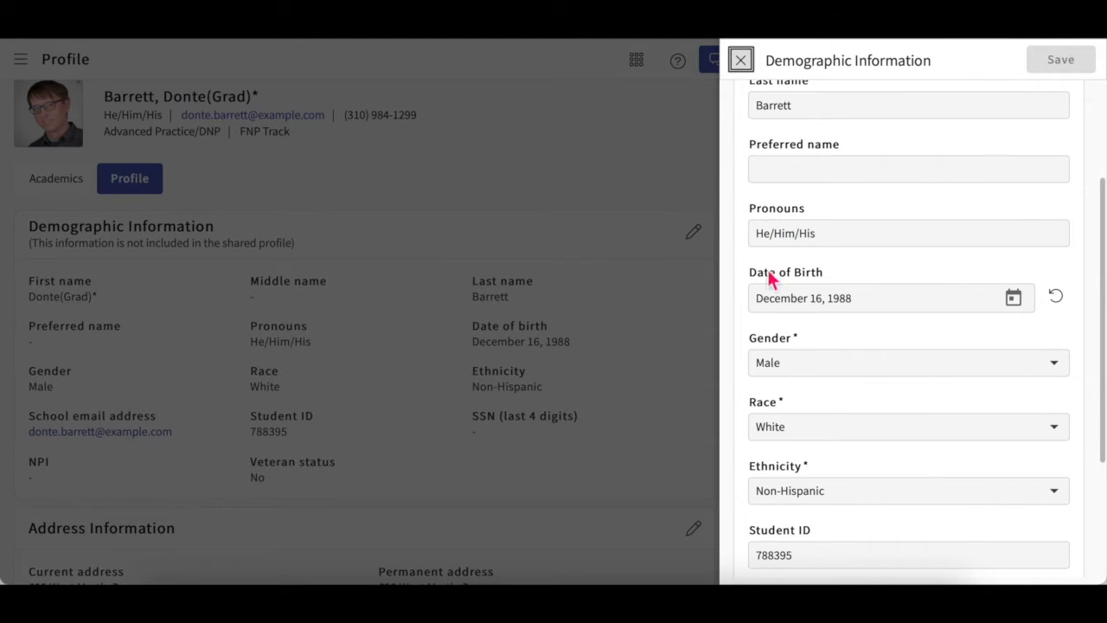
{"action": "left_click", "coordinate": [801, 367]}
{"action": "left_click", "coordinate": [811, 344]}
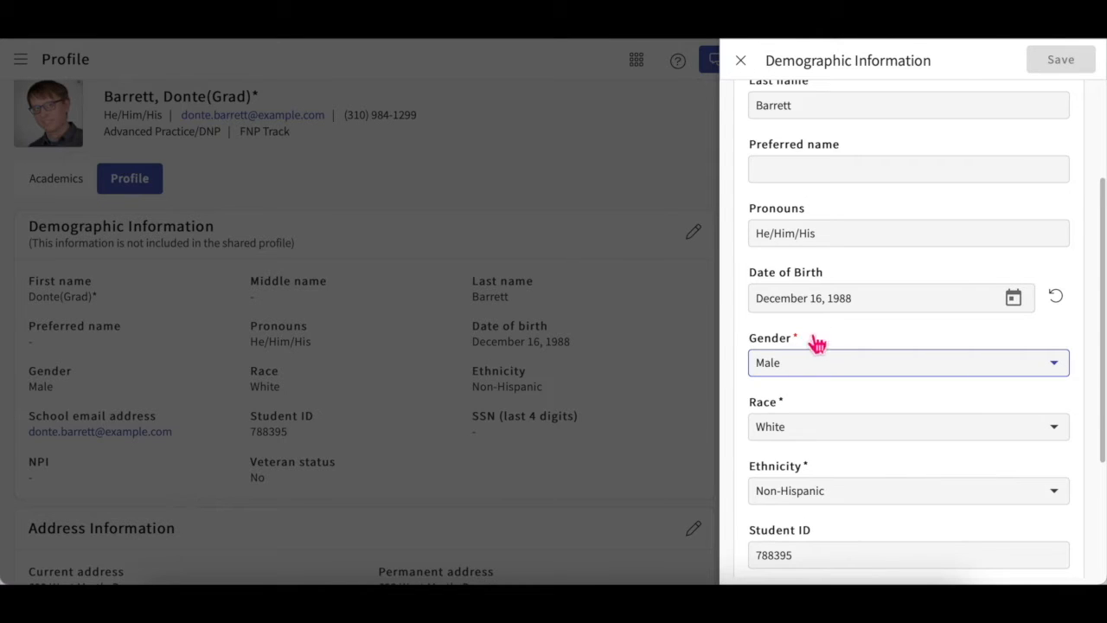
{"action": "left_click", "coordinate": [742, 60]}
{"action": "scroll", "coordinate": [688, 320], "scroll_direction": "down", "scroll_amount": 1}
{"action": "scroll", "coordinate": [689, 321], "scroll_direction": "down", "scroll_amount": 2}
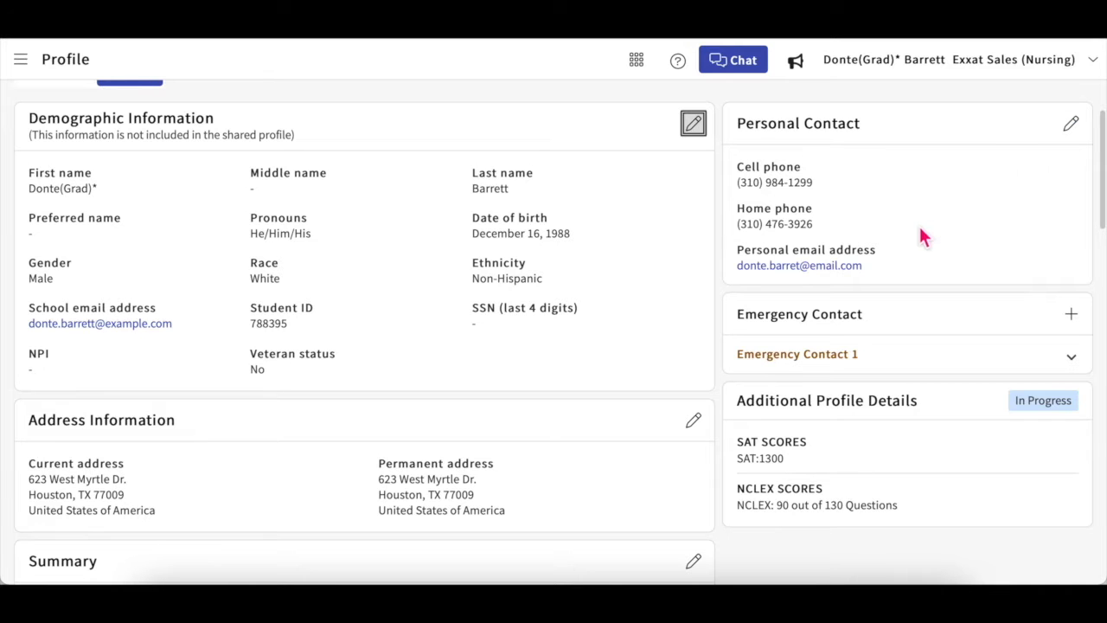
Step: Save the Personal Contact details and discard a blank new emergency contact form
{"action": "left_click", "coordinate": [1070, 124]}
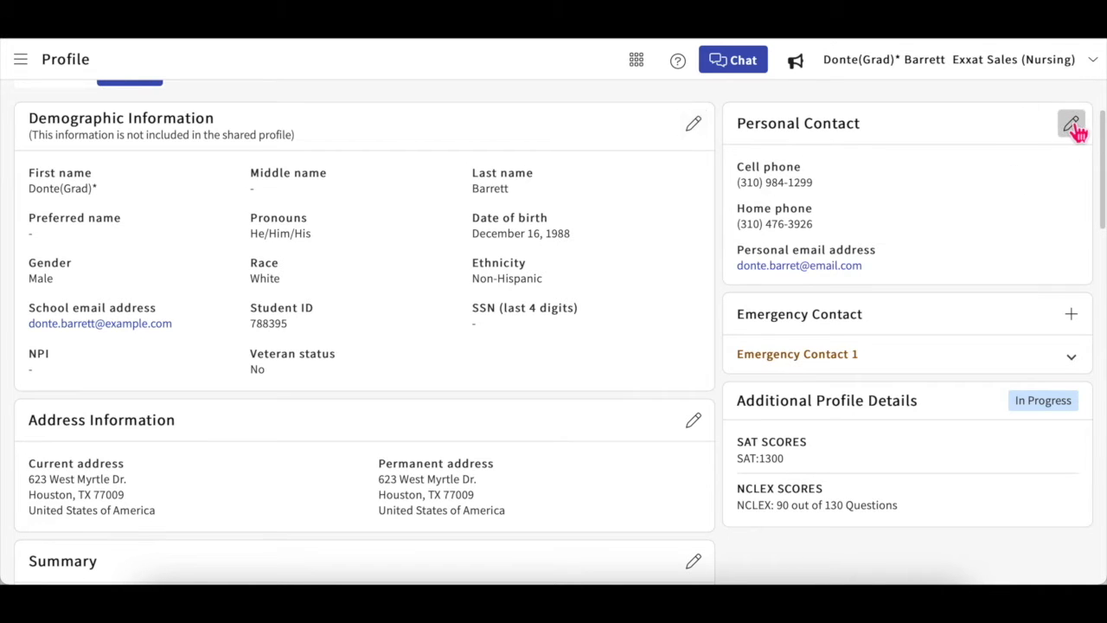
{"action": "left_click", "coordinate": [1080, 62]}
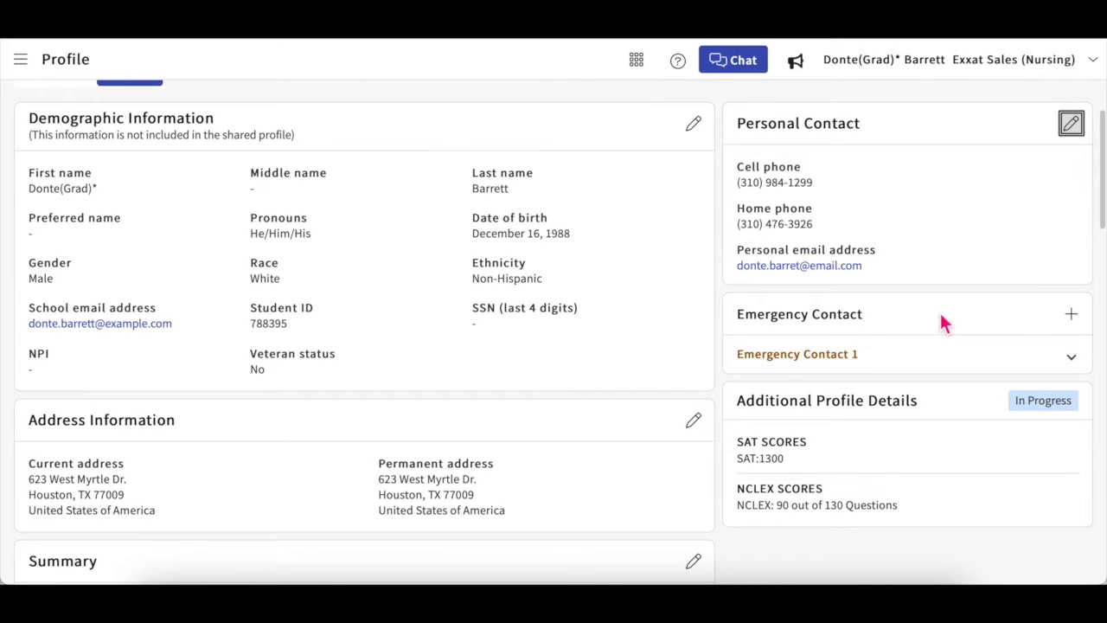
{"action": "left_click", "coordinate": [1072, 315]}
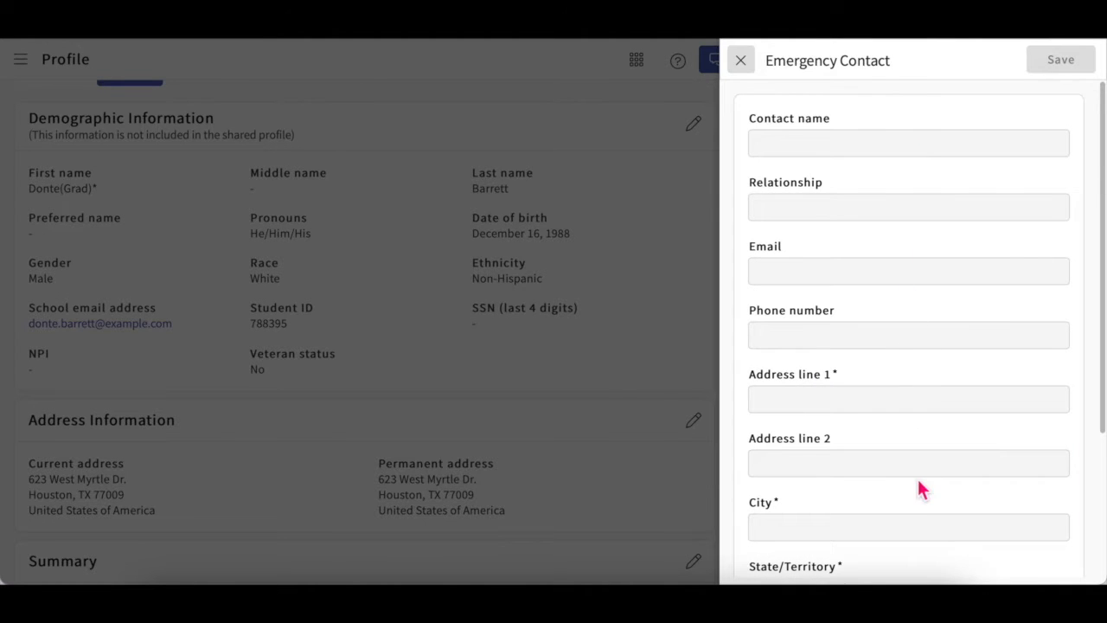
{"action": "scroll", "coordinate": [919, 485], "scroll_direction": "down", "scroll_amount": 2}
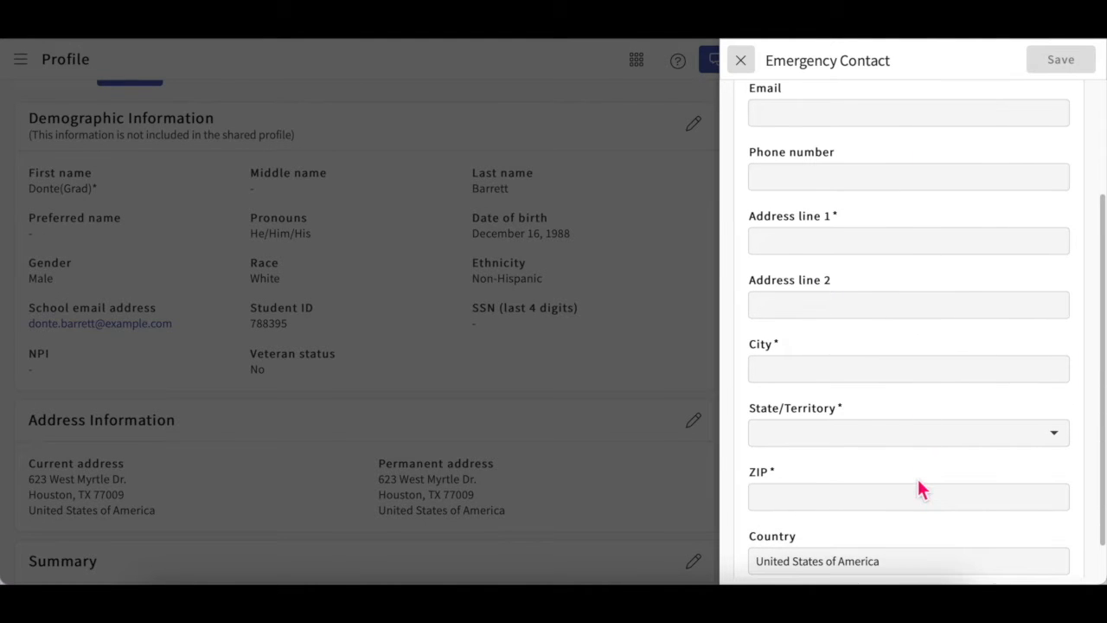
{"action": "left_click", "coordinate": [741, 61]}
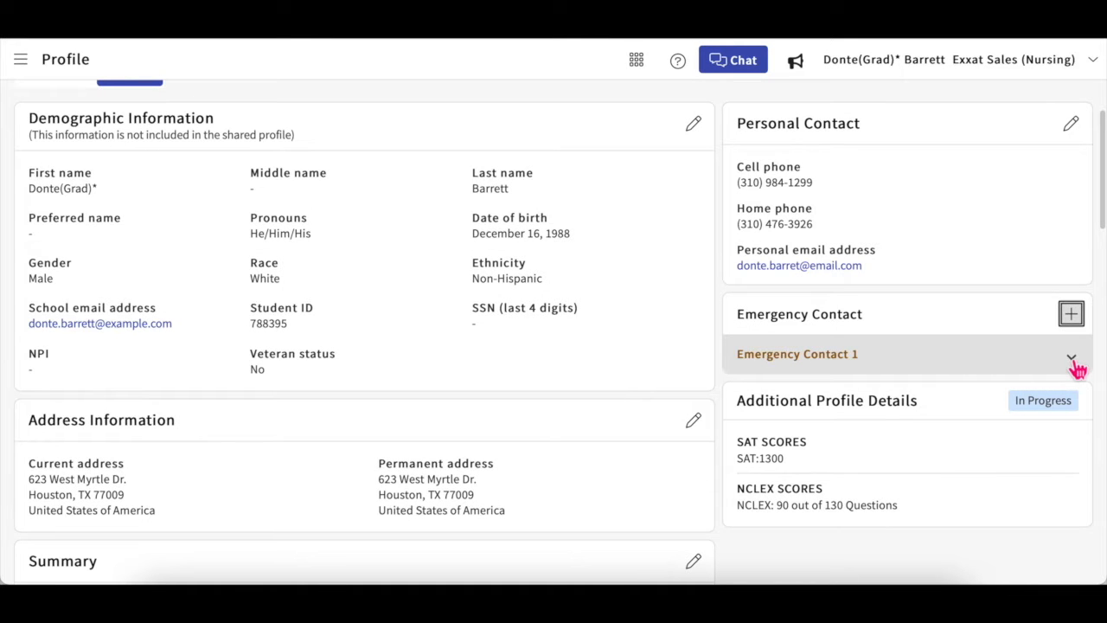
Step: Expand Emergency Contact 1 showing the father's details, opening and closing its editor unchanged
{"action": "left_click", "coordinate": [1074, 363]}
{"action": "scroll", "coordinate": [1043, 447], "scroll_direction": "down", "scroll_amount": 1}
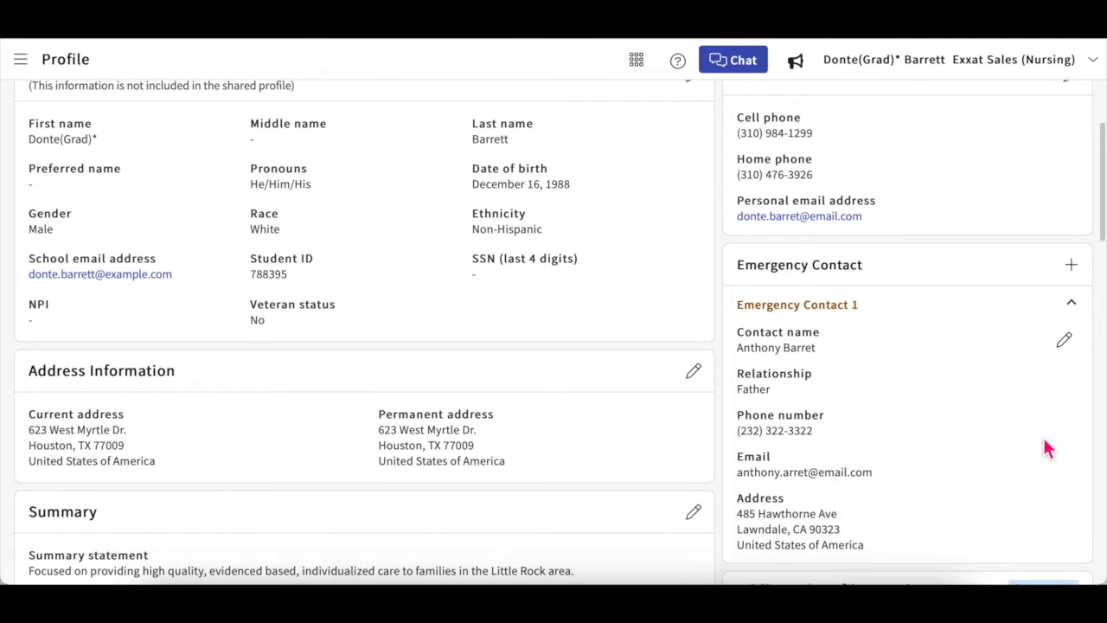
{"action": "left_click", "coordinate": [1073, 344]}
{"action": "scroll", "coordinate": [991, 300], "scroll_direction": "down", "scroll_amount": 2}
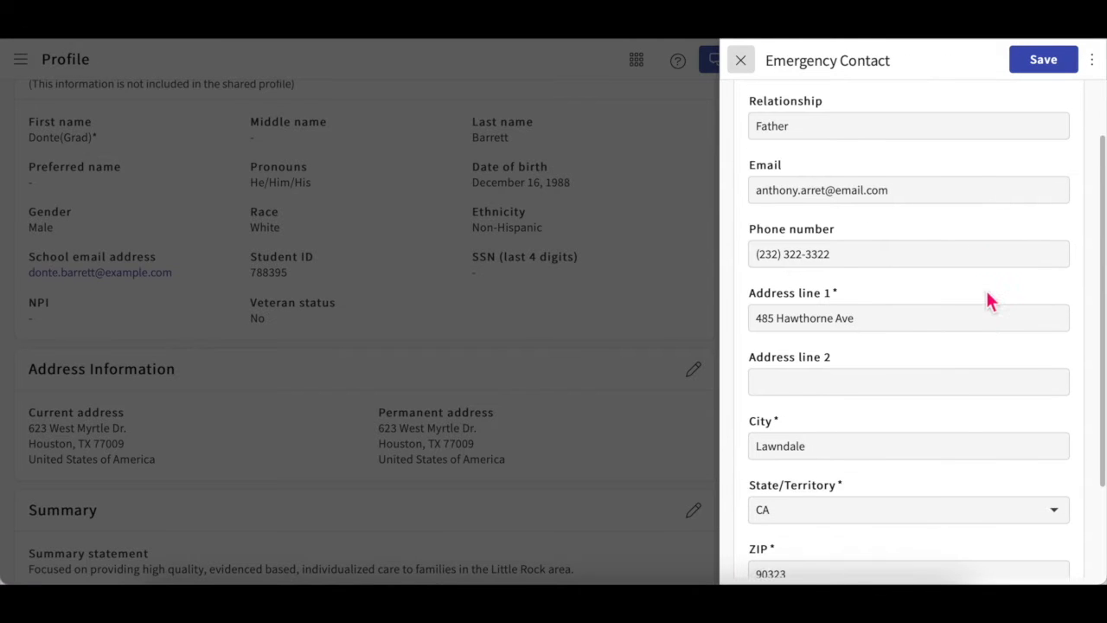
{"action": "left_click", "coordinate": [744, 64]}
{"action": "scroll", "coordinate": [855, 400], "scroll_direction": "down", "scroll_amount": 3}
{"action": "scroll", "coordinate": [858, 404], "scroll_direction": "down", "scroll_amount": 2}
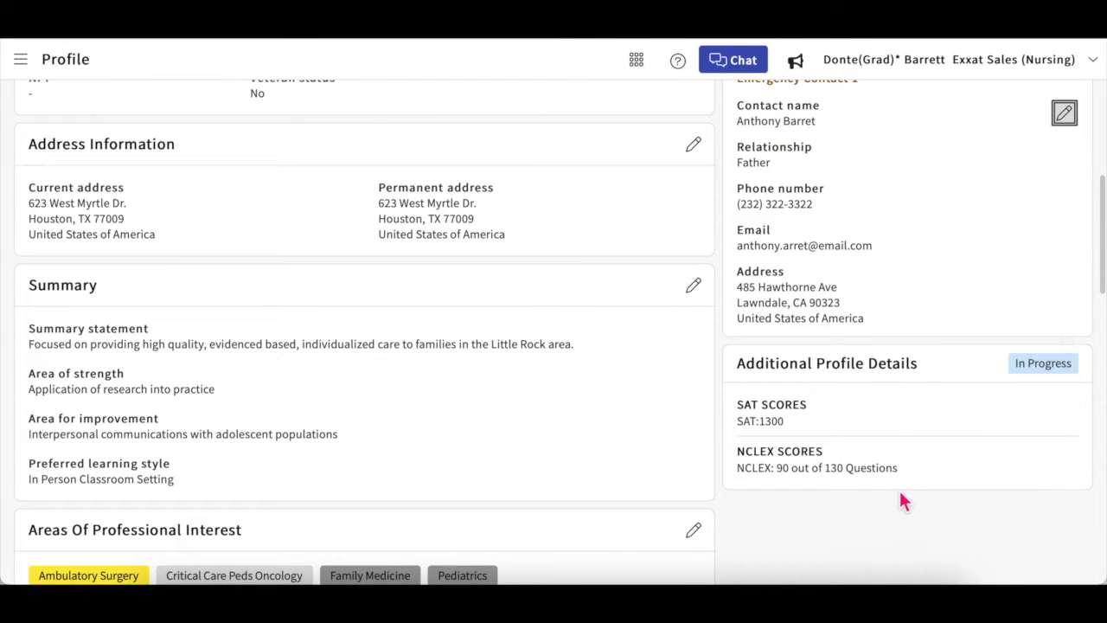
{"action": "left_click", "coordinate": [1055, 375]}
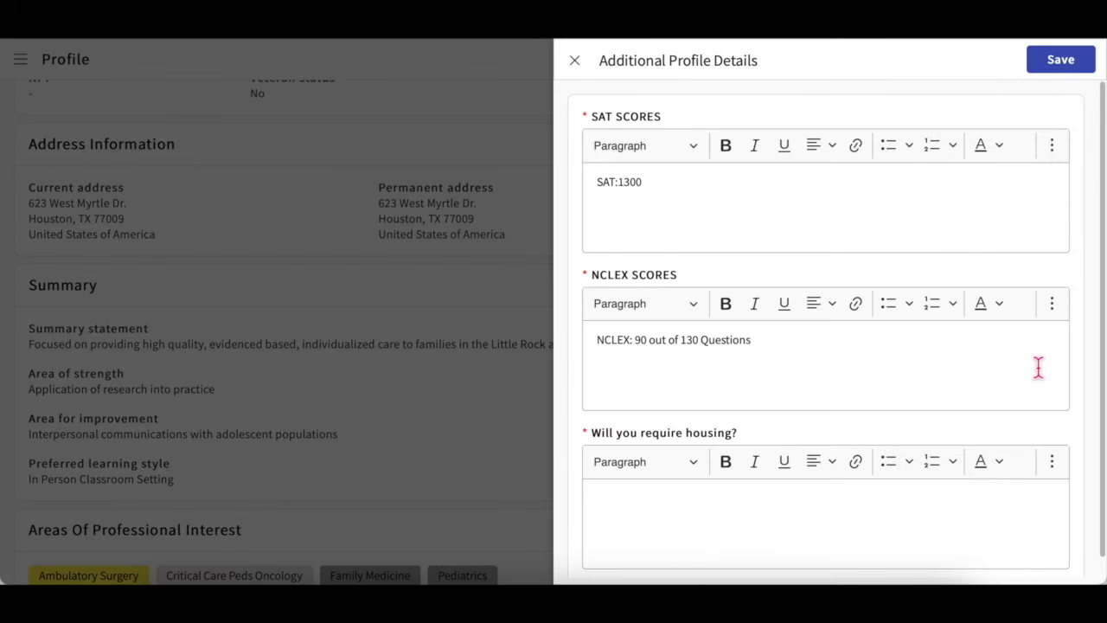
{"action": "scroll", "coordinate": [922, 405], "scroll_direction": "down", "scroll_amount": 1}
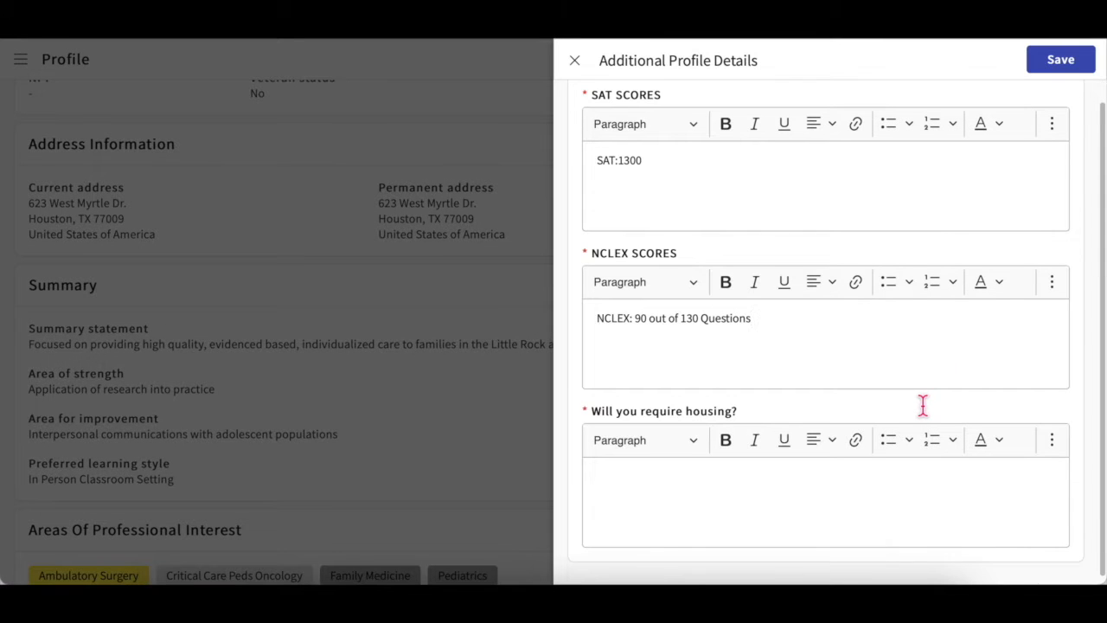
{"action": "left_click", "coordinate": [798, 502]}
{"action": "type", "text": "Yes"}
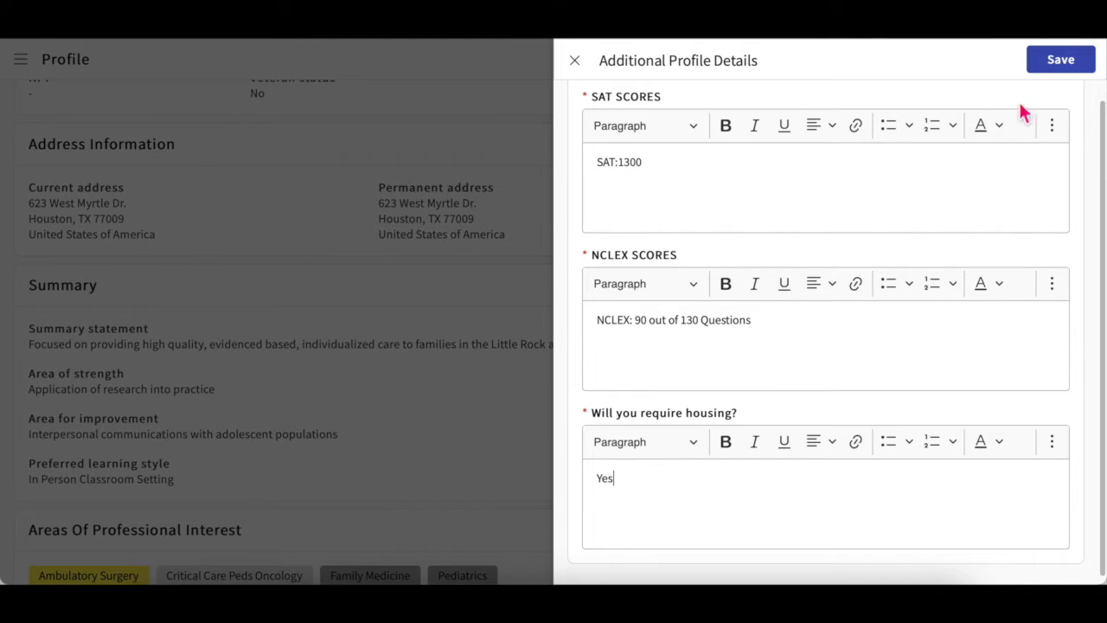
{"action": "left_click", "coordinate": [584, 68]}
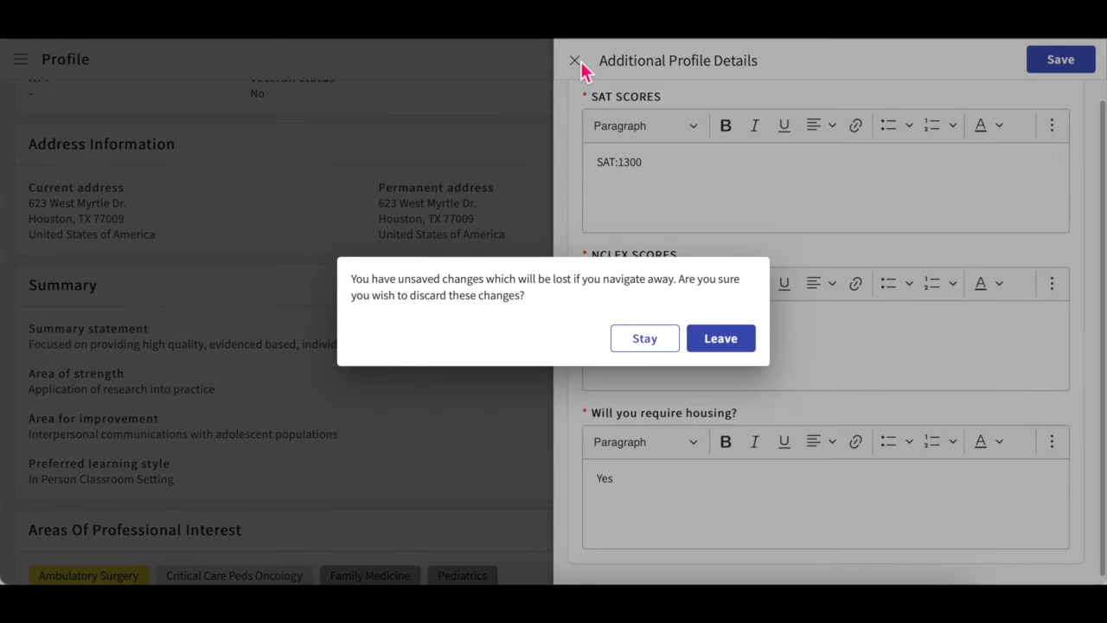
{"action": "left_click", "coordinate": [735, 348]}
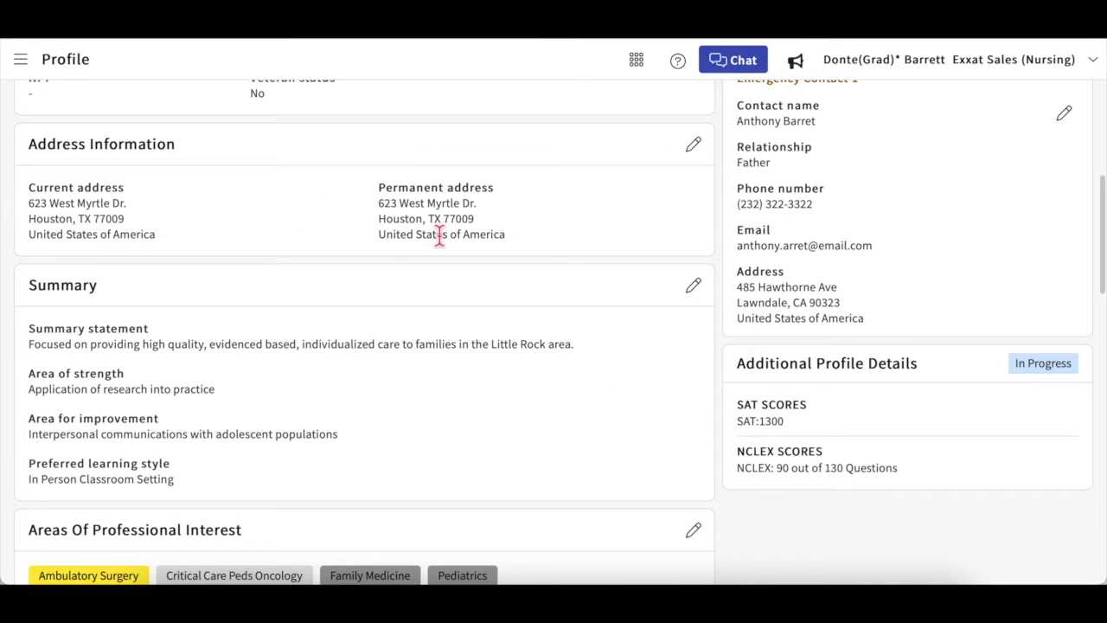
Step: Save the identical current and permanent addresses unchanged, then scroll through the profile
{"action": "left_click", "coordinate": [696, 149]}
{"action": "scroll", "coordinate": [882, 316], "scroll_direction": "down", "scroll_amount": 4}
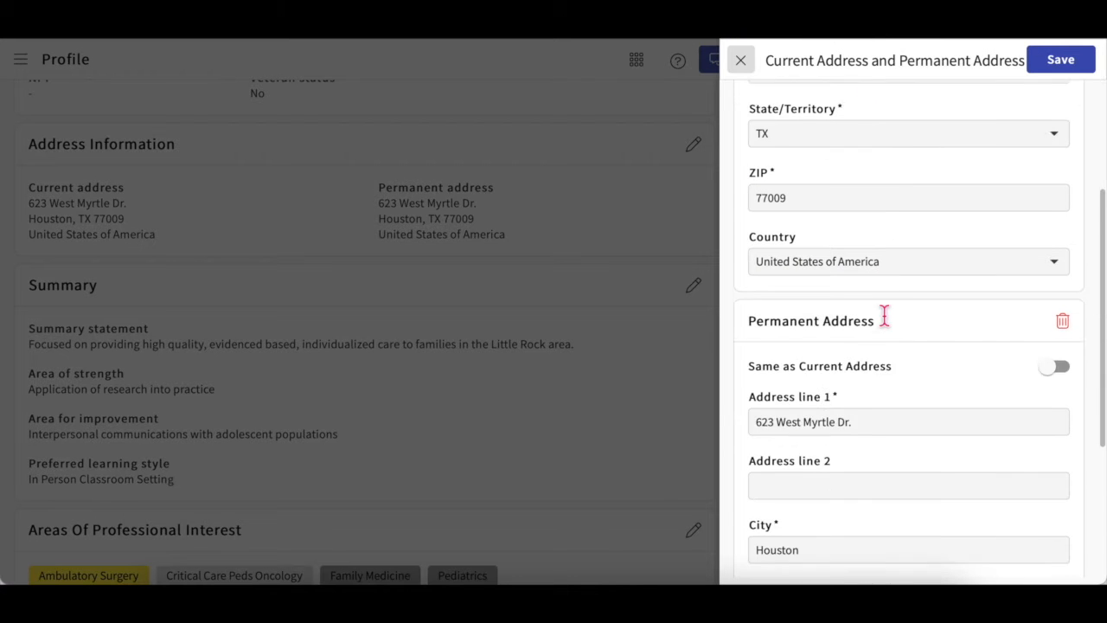
{"action": "scroll", "coordinate": [882, 316], "scroll_direction": "up", "scroll_amount": 4}
{"action": "left_click", "coordinate": [1072, 69]}
{"action": "scroll", "coordinate": [680, 312], "scroll_direction": "down", "scroll_amount": 1}
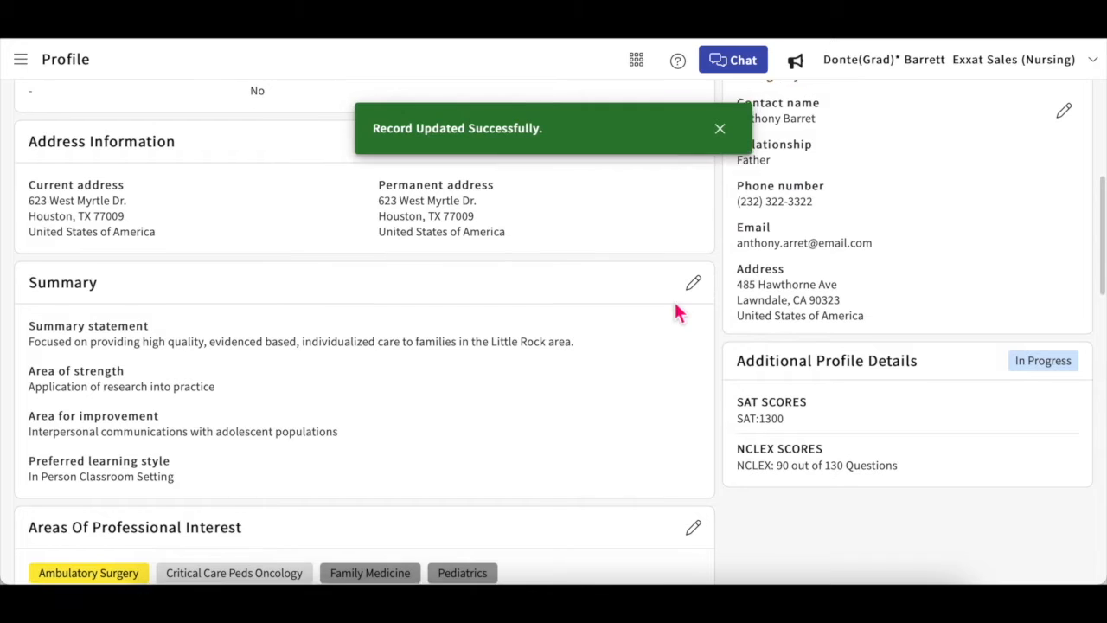
{"action": "scroll", "coordinate": [680, 313], "scroll_direction": "up", "scroll_amount": 3}
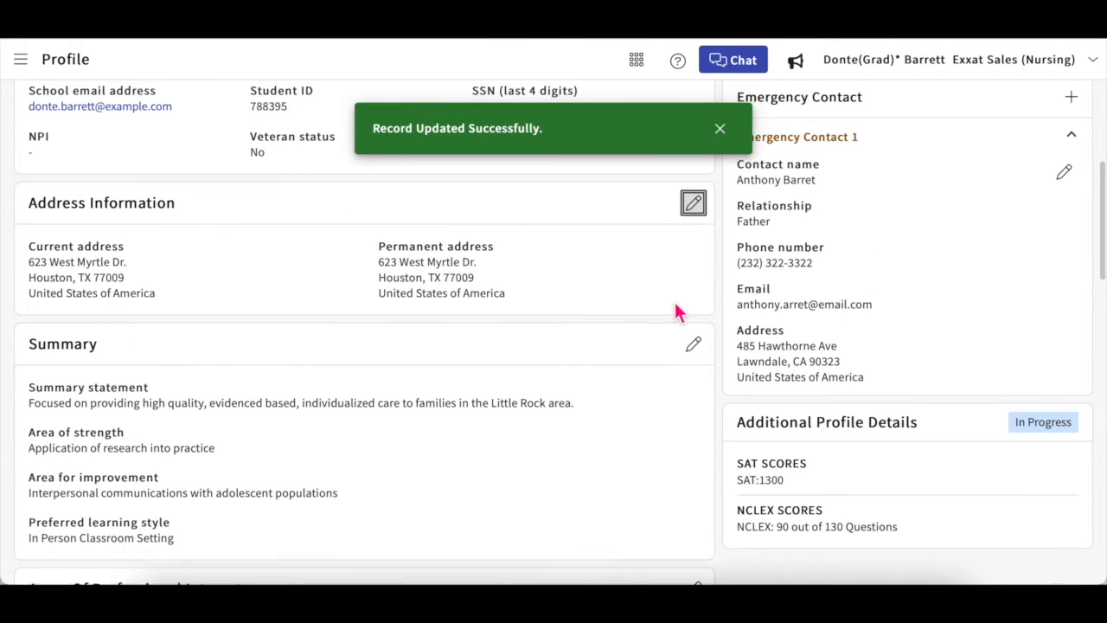
{"action": "scroll", "coordinate": [677, 313], "scroll_direction": "up", "scroll_amount": 2}
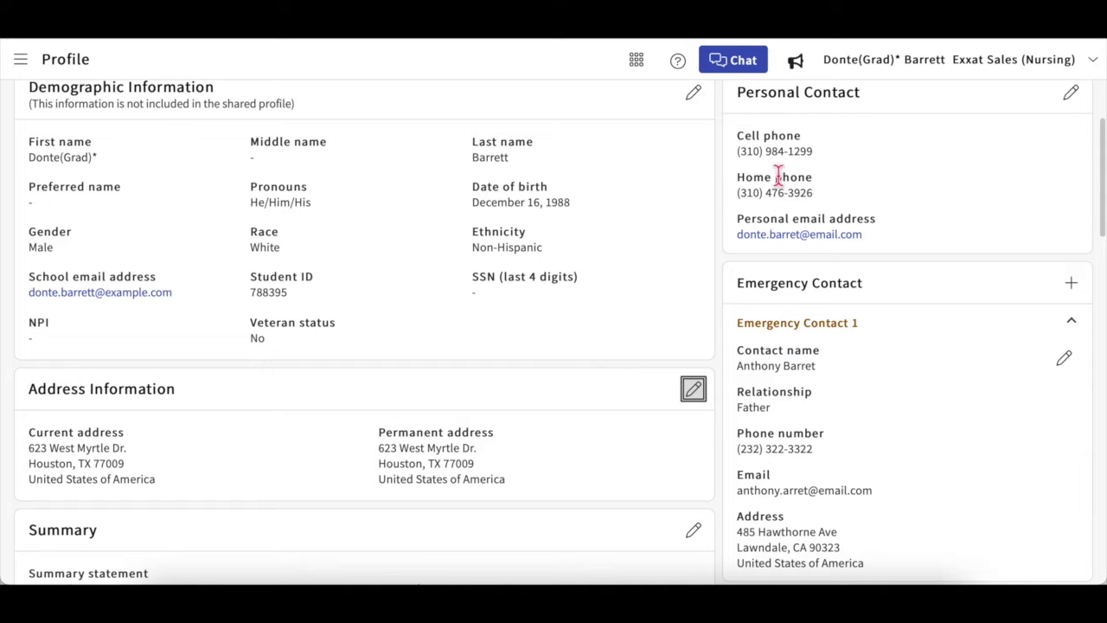
{"action": "scroll", "coordinate": [619, 424], "scroll_direction": "down", "scroll_amount": 3}
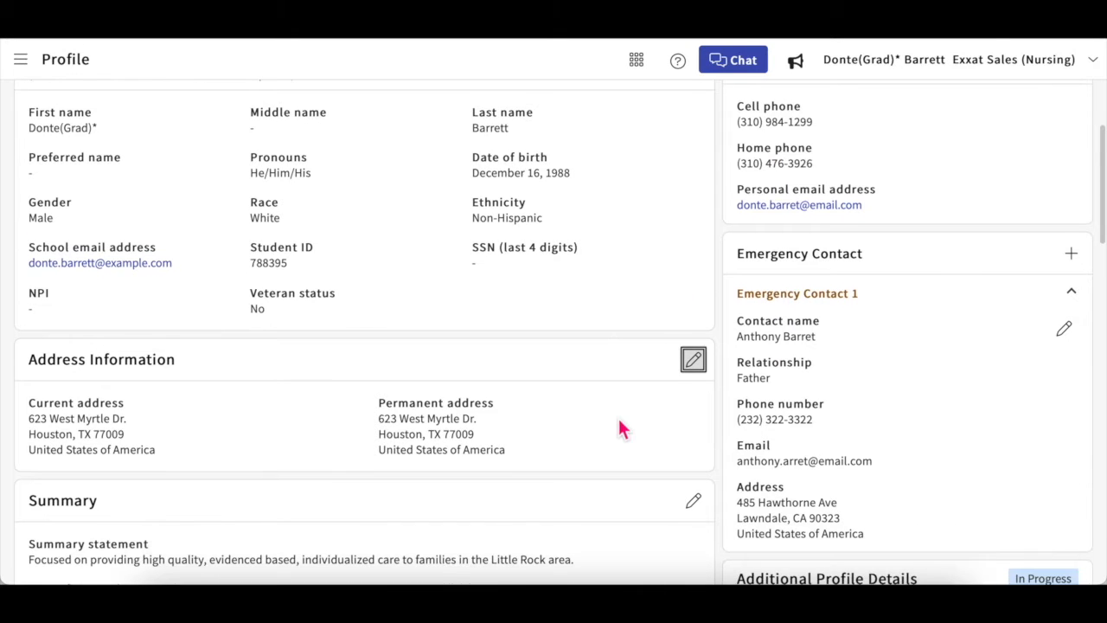
{"action": "scroll", "coordinate": [619, 425], "scroll_direction": "down", "scroll_amount": 1}
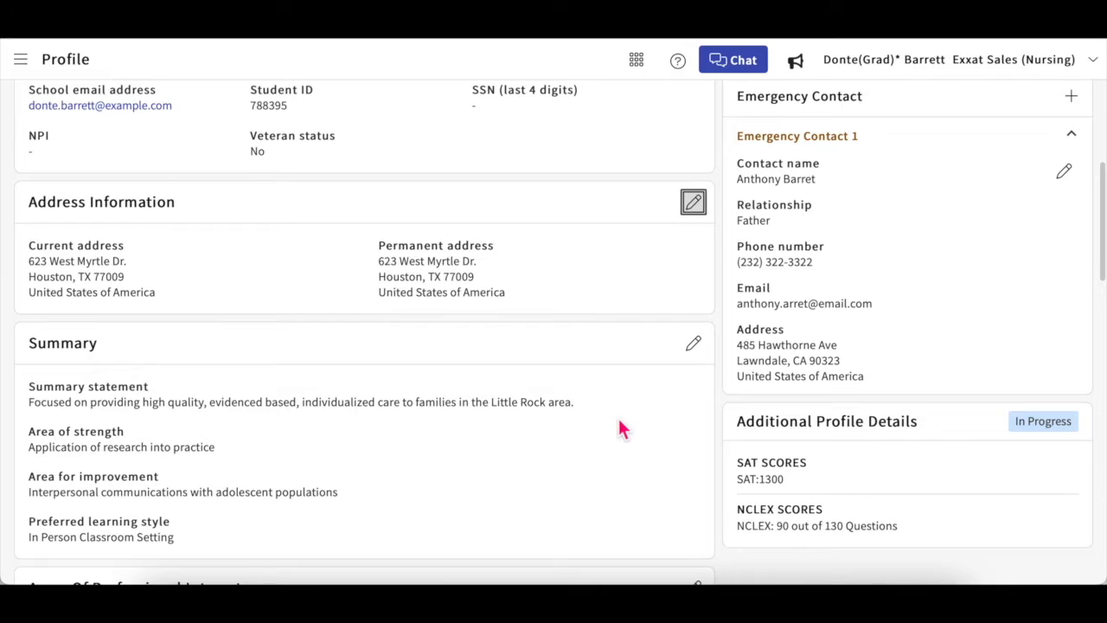
{"action": "scroll", "coordinate": [619, 425], "scroll_direction": "down", "scroll_amount": 1}
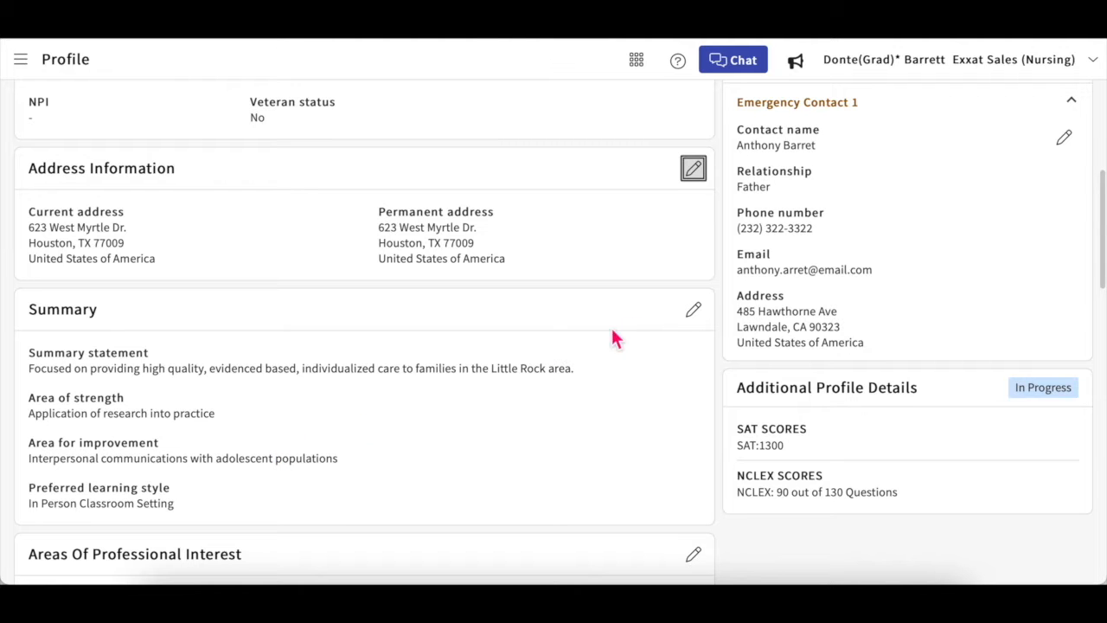
Step: Re-save the Summary section without changes and scroll down to the Resume section
{"action": "left_click", "coordinate": [700, 320]}
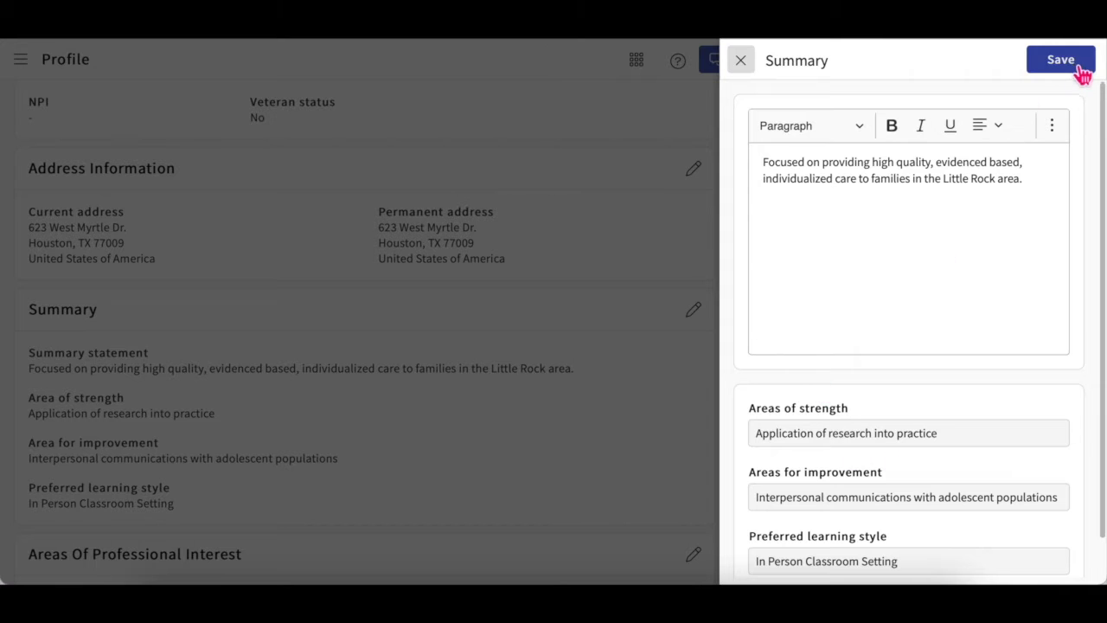
{"action": "left_click", "coordinate": [1080, 69]}
{"action": "scroll", "coordinate": [449, 406], "scroll_direction": "down", "scroll_amount": 1}
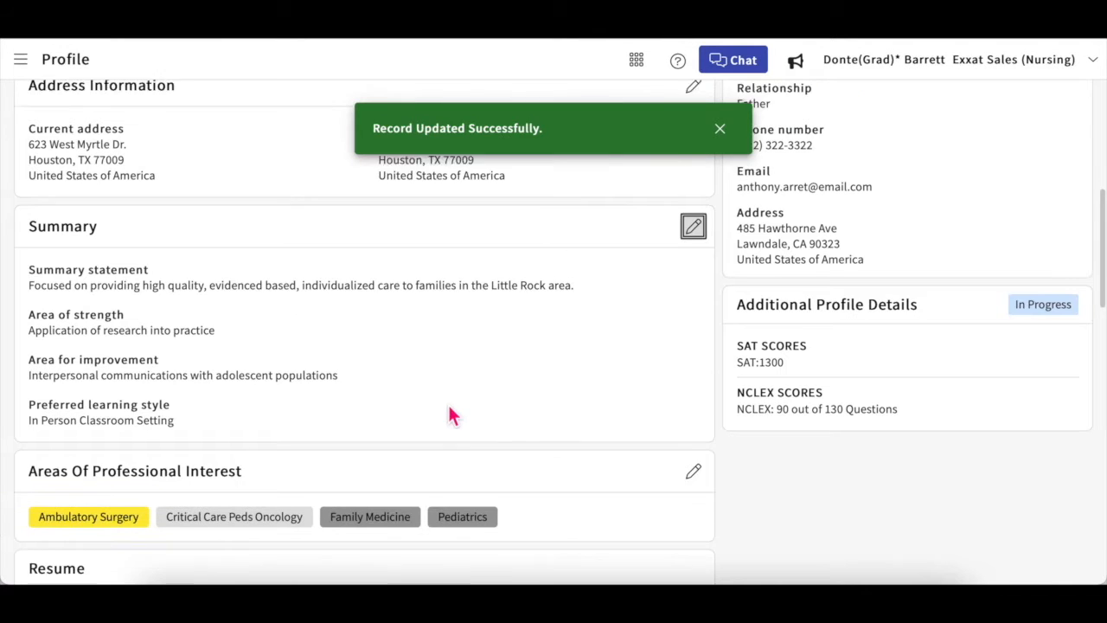
{"action": "scroll", "coordinate": [449, 415], "scroll_direction": "down", "scroll_amount": 1}
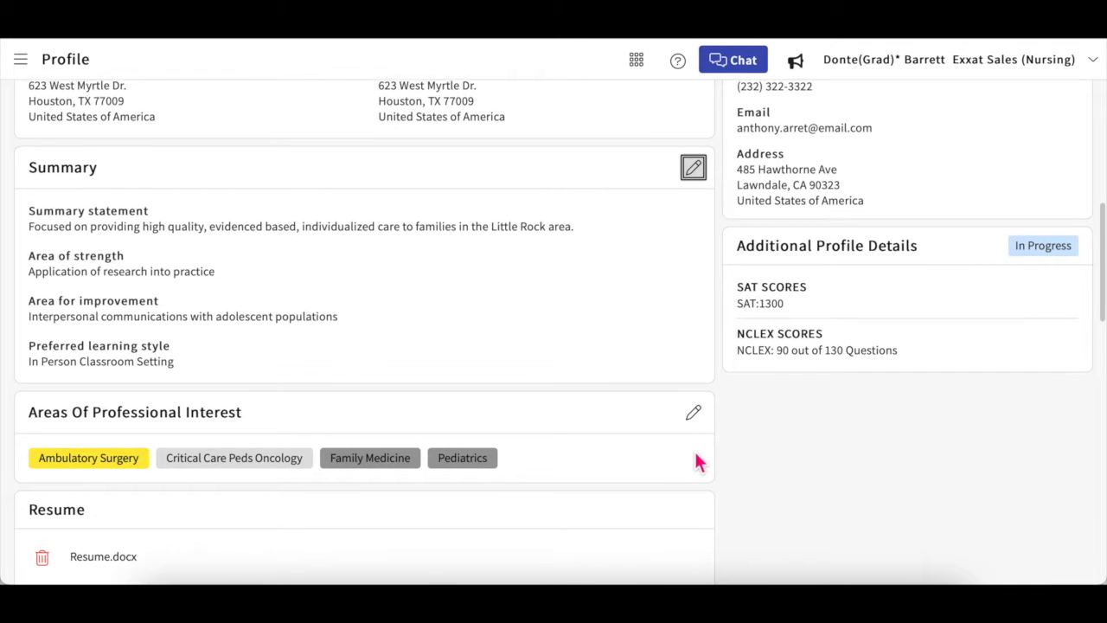
{"action": "scroll", "coordinate": [699, 463], "scroll_direction": "down", "scroll_amount": 1}
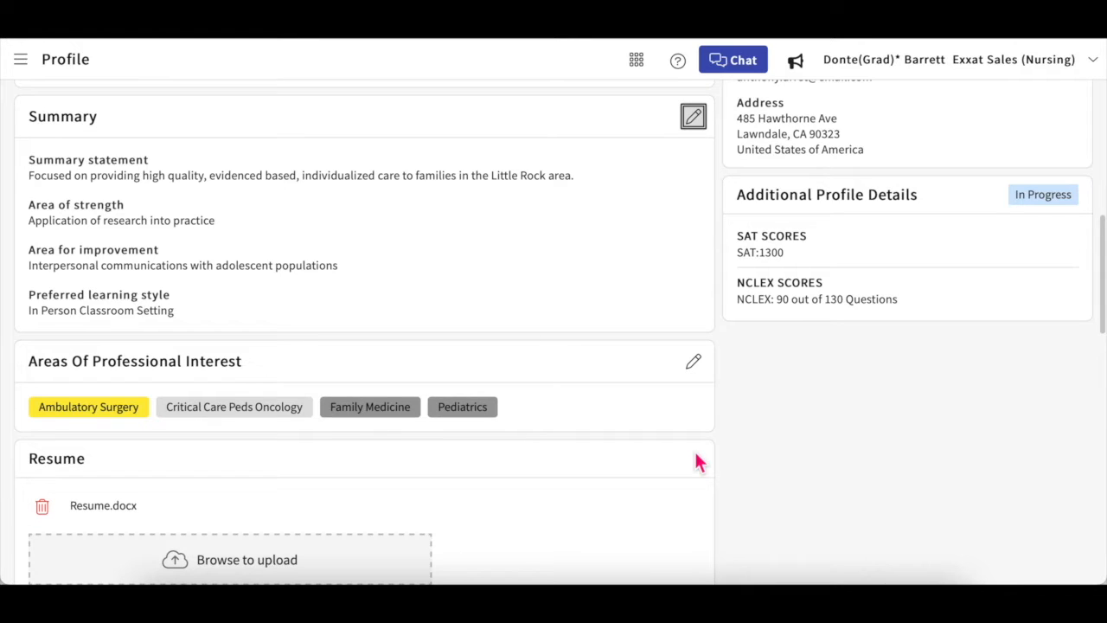
Step: Add Med Surg and a custom 'ICU' entry to Areas of Professional Interest and save
{"action": "left_click", "coordinate": [696, 365]}
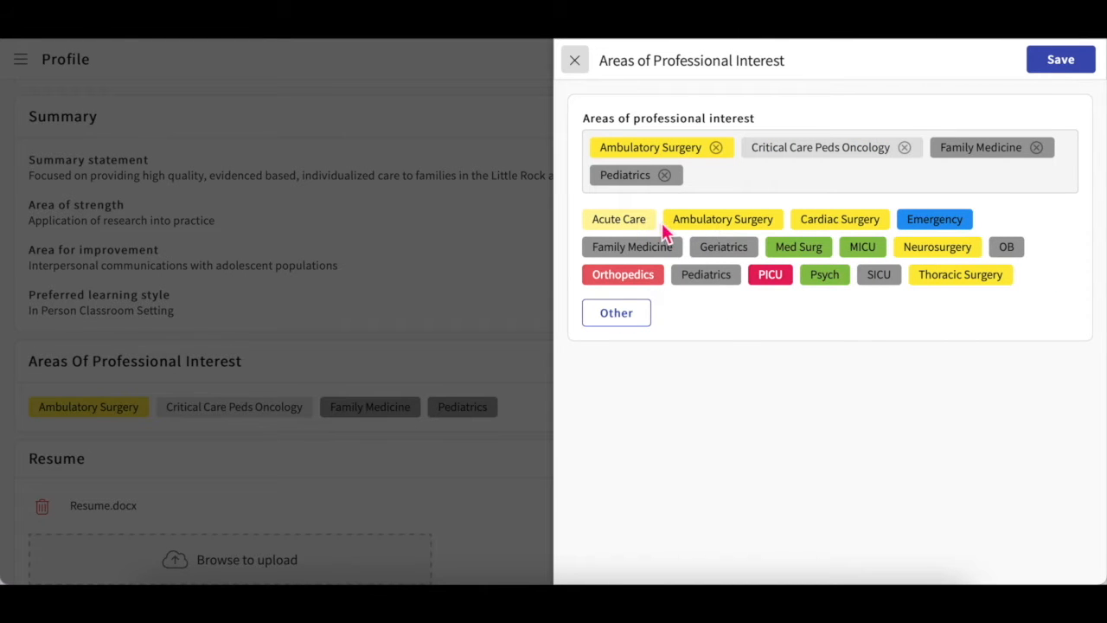
{"action": "left_click", "coordinate": [818, 254]}
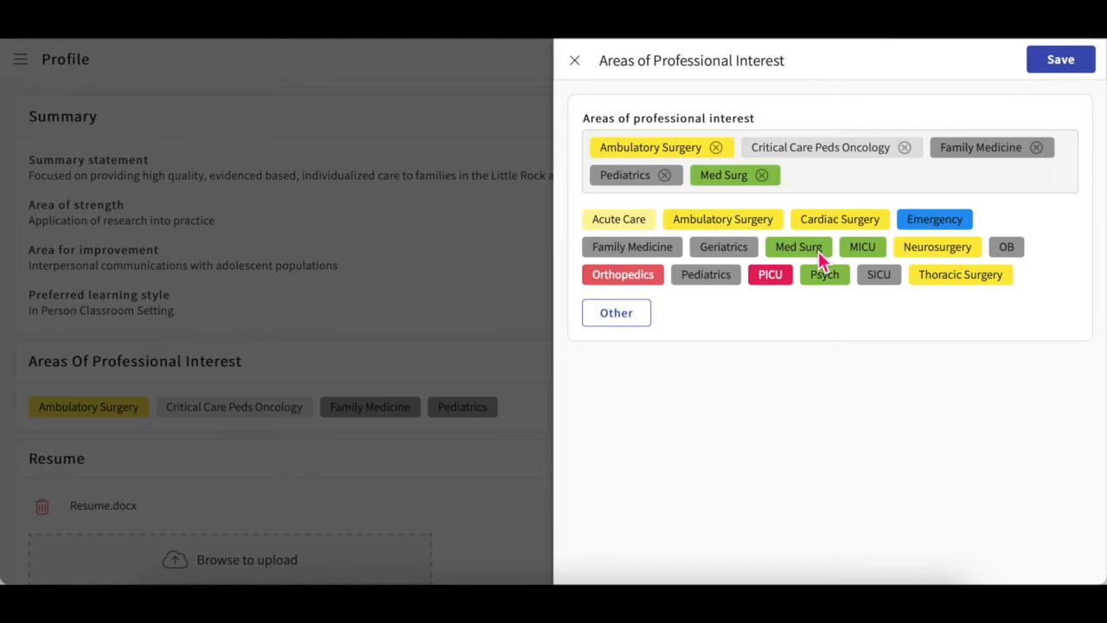
{"action": "left_click", "coordinate": [611, 325]}
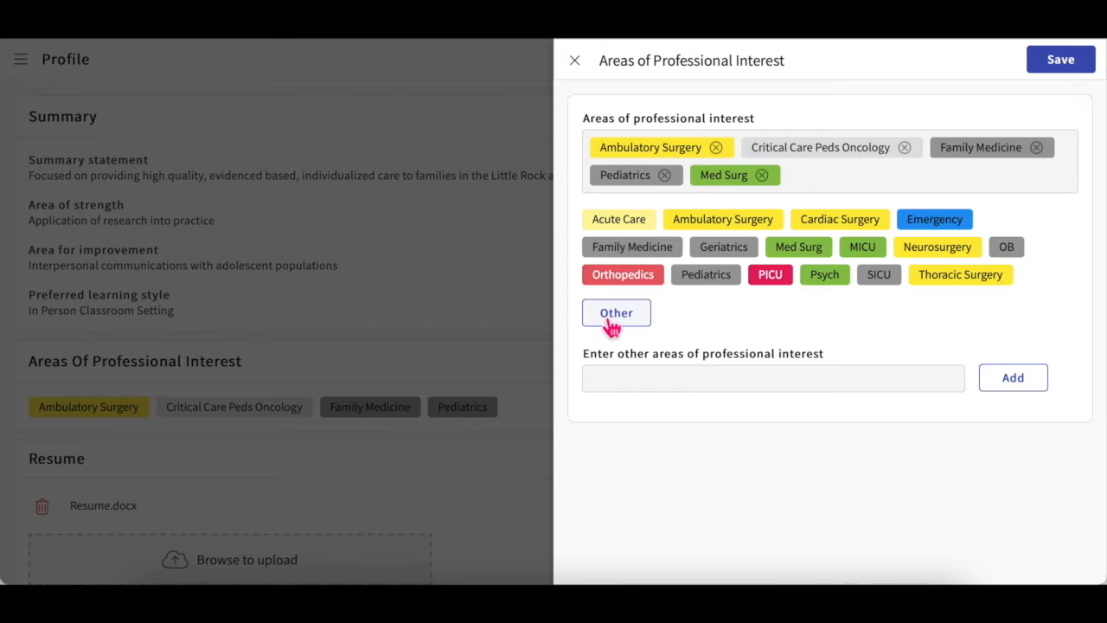
{"action": "left_click", "coordinate": [651, 383]}
{"action": "type", "text": "I"}
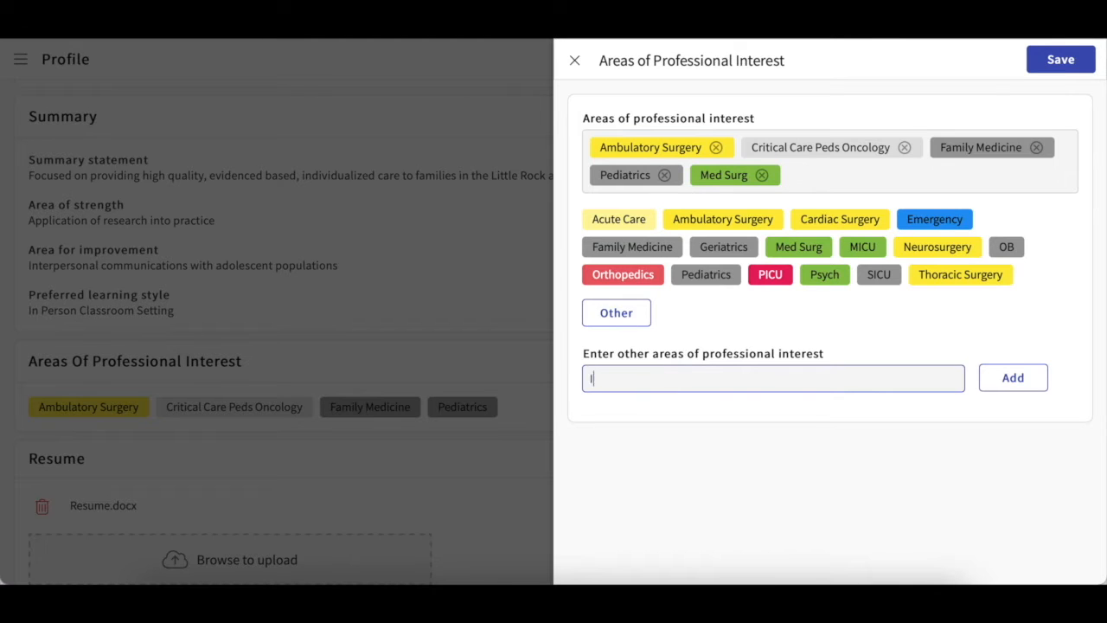
{"action": "type", "text": "CU"}
{"action": "left_click", "coordinate": [1024, 384]}
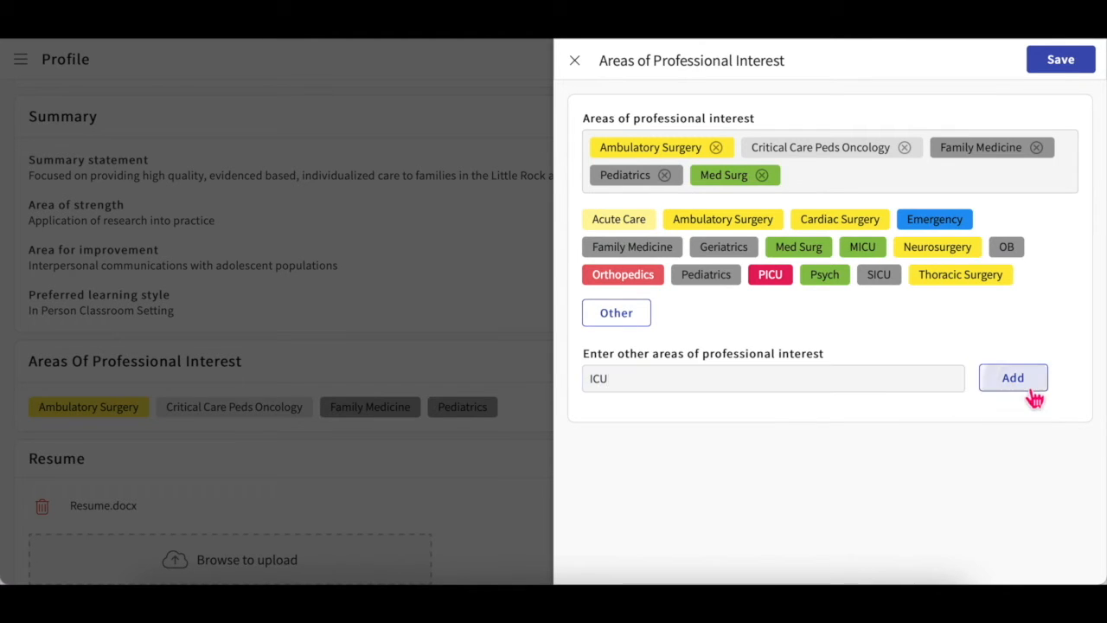
{"action": "left_click", "coordinate": [1083, 67]}
{"action": "scroll", "coordinate": [571, 467], "scroll_direction": "down", "scroll_amount": 2}
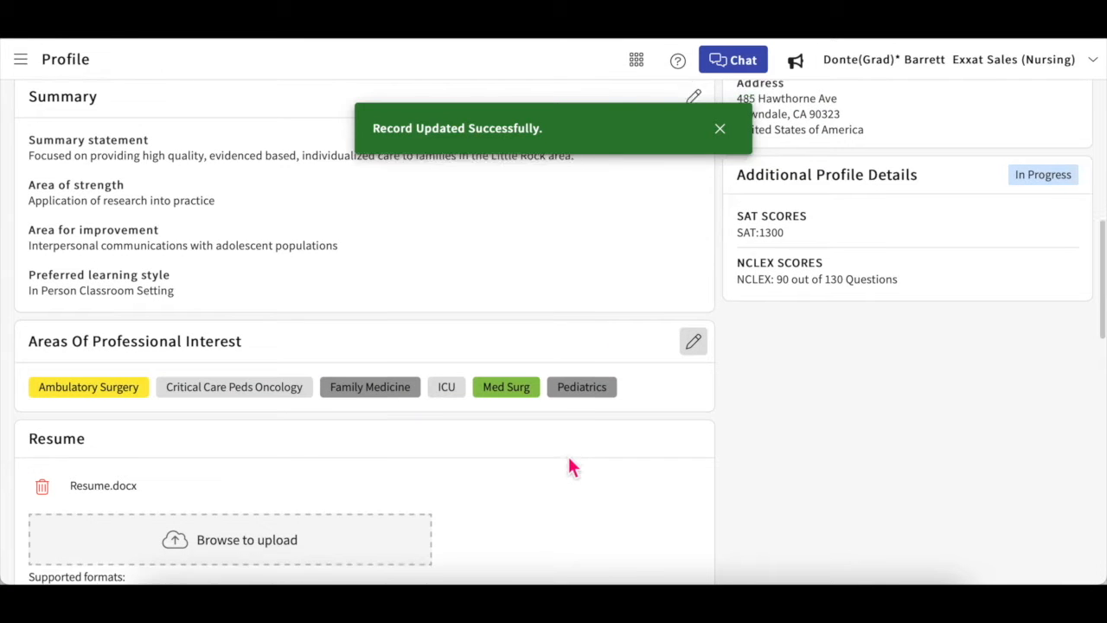
{"action": "scroll", "coordinate": [571, 467], "scroll_direction": "down", "scroll_amount": 1}
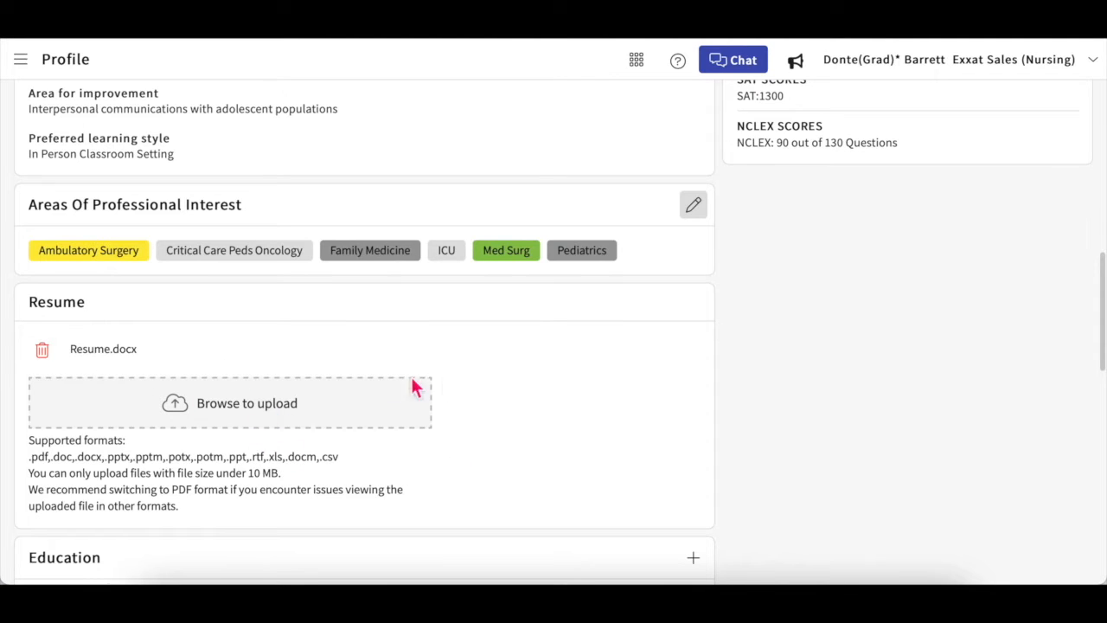
{"action": "left_click", "coordinate": [229, 413]}
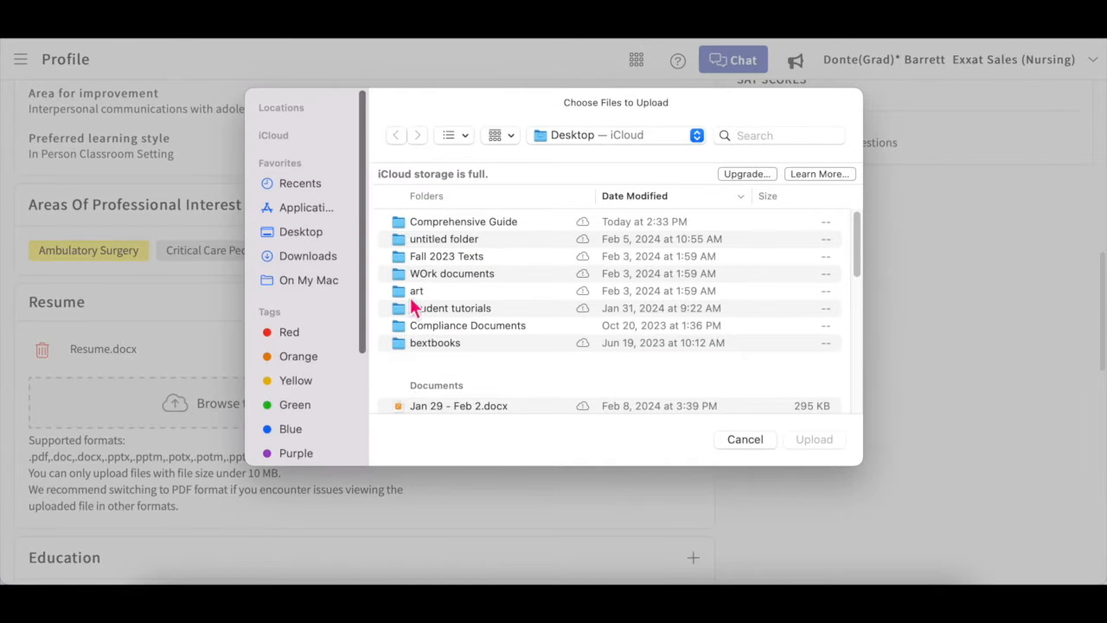
{"action": "left_click", "coordinate": [749, 439]}
{"action": "scroll", "coordinate": [753, 445], "scroll_direction": "down", "scroll_amount": 2}
{"action": "scroll", "coordinate": [752, 445], "scroll_direction": "down", "scroll_amount": 4}
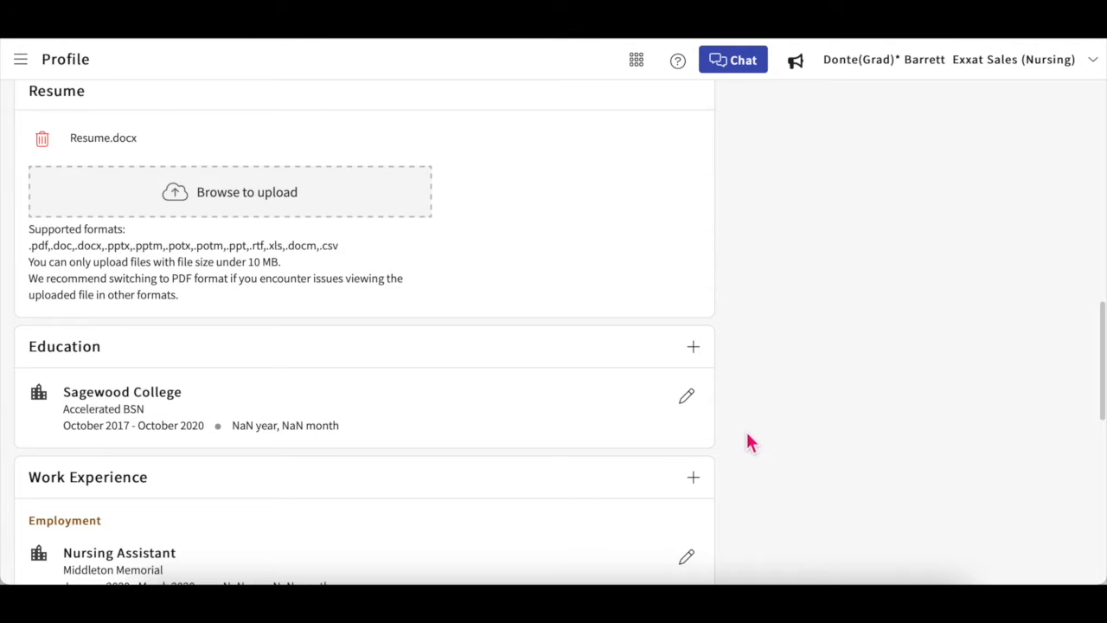
{"action": "scroll", "coordinate": [716, 415], "scroll_direction": "down", "scroll_amount": 4}
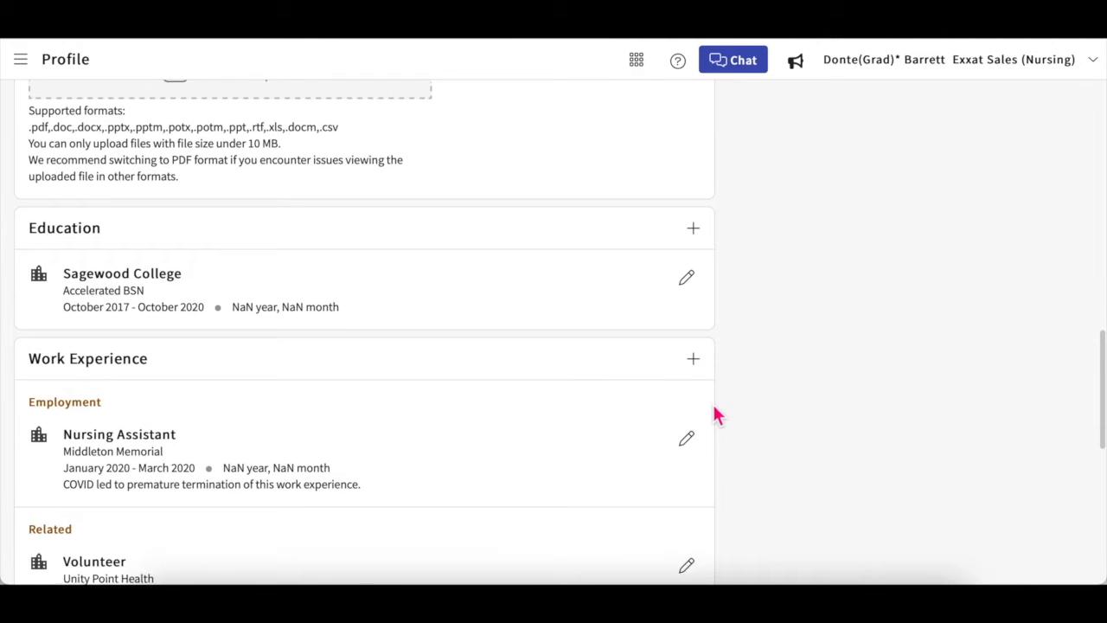
{"action": "scroll", "coordinate": [716, 415], "scroll_direction": "down", "scroll_amount": 1}
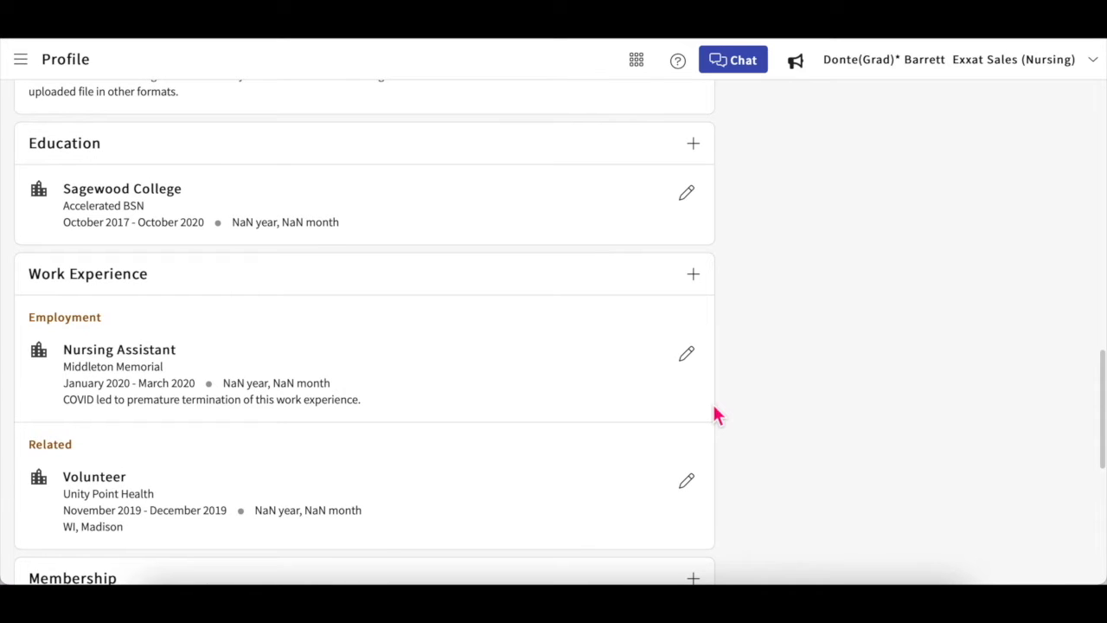
{"action": "left_click", "coordinate": [700, 287]}
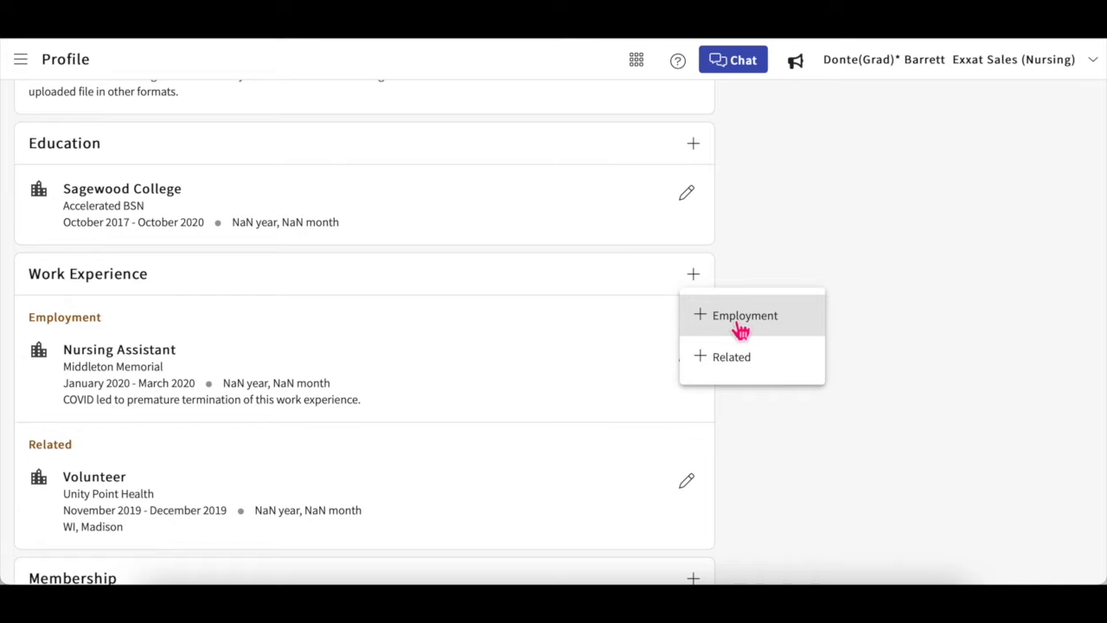
{"action": "left_click", "coordinate": [740, 360]}
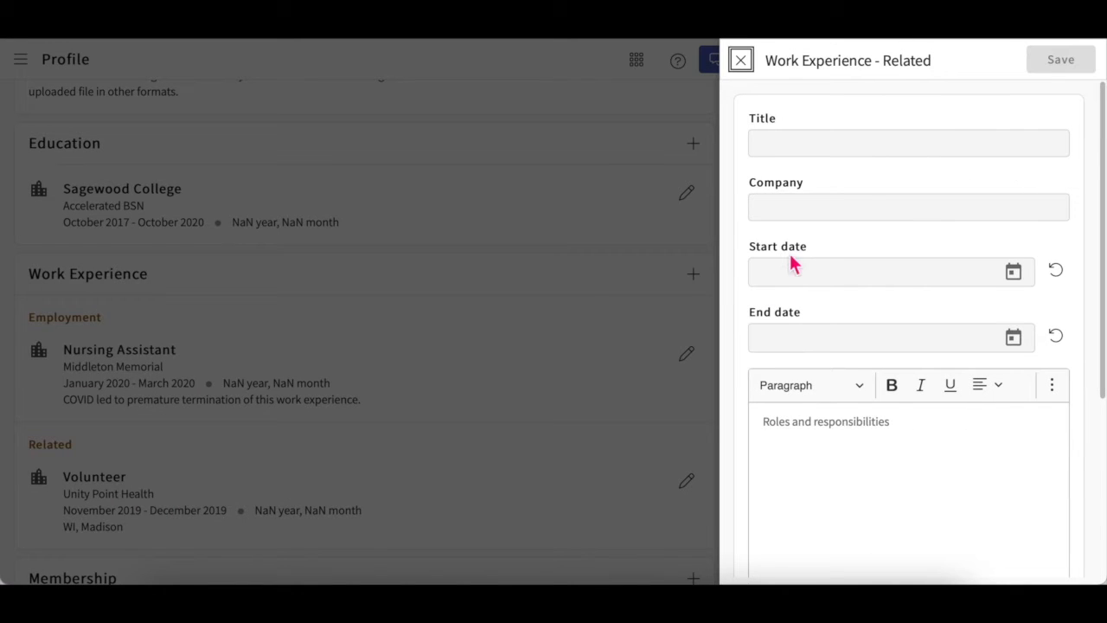
{"action": "scroll", "coordinate": [896, 230], "scroll_direction": "down", "scroll_amount": 4}
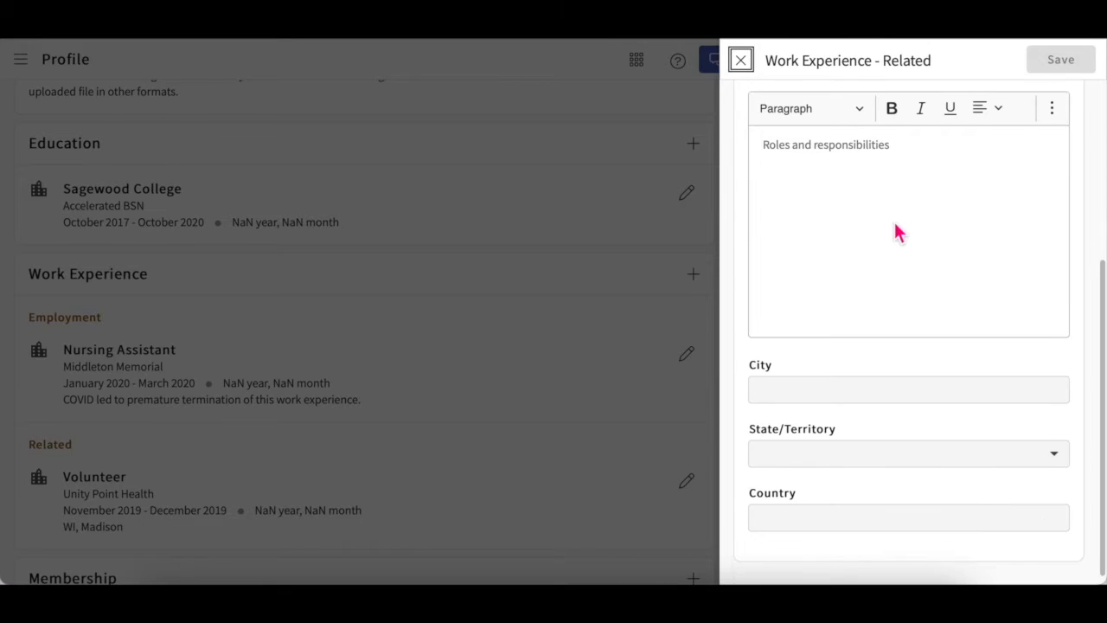
{"action": "left_click", "coordinate": [750, 73]}
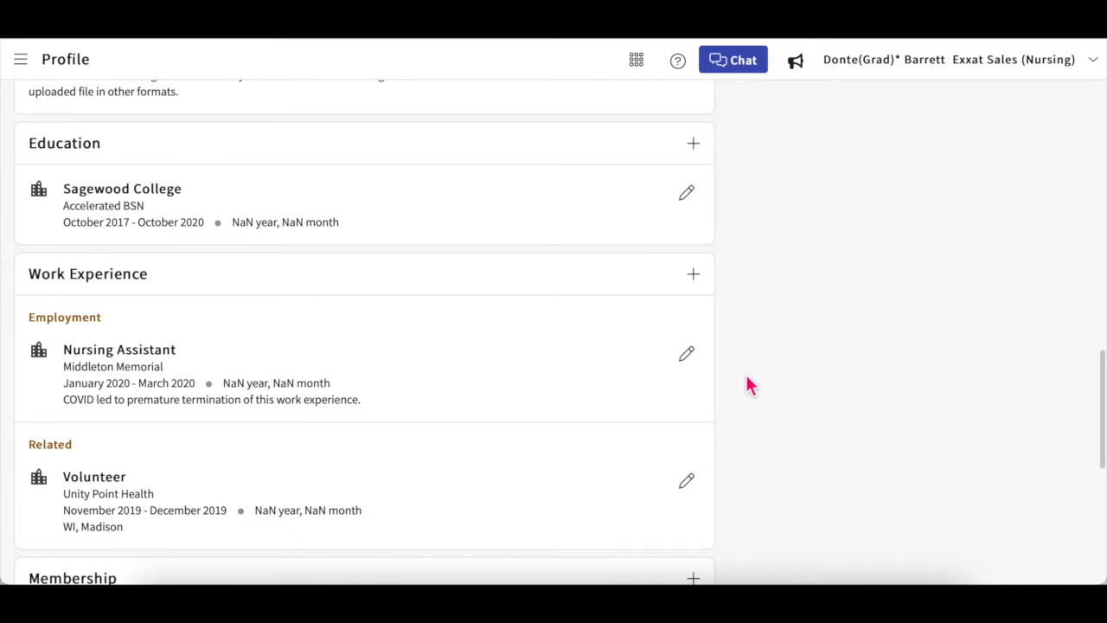
{"action": "scroll", "coordinate": [748, 380], "scroll_direction": "down", "scroll_amount": 1}
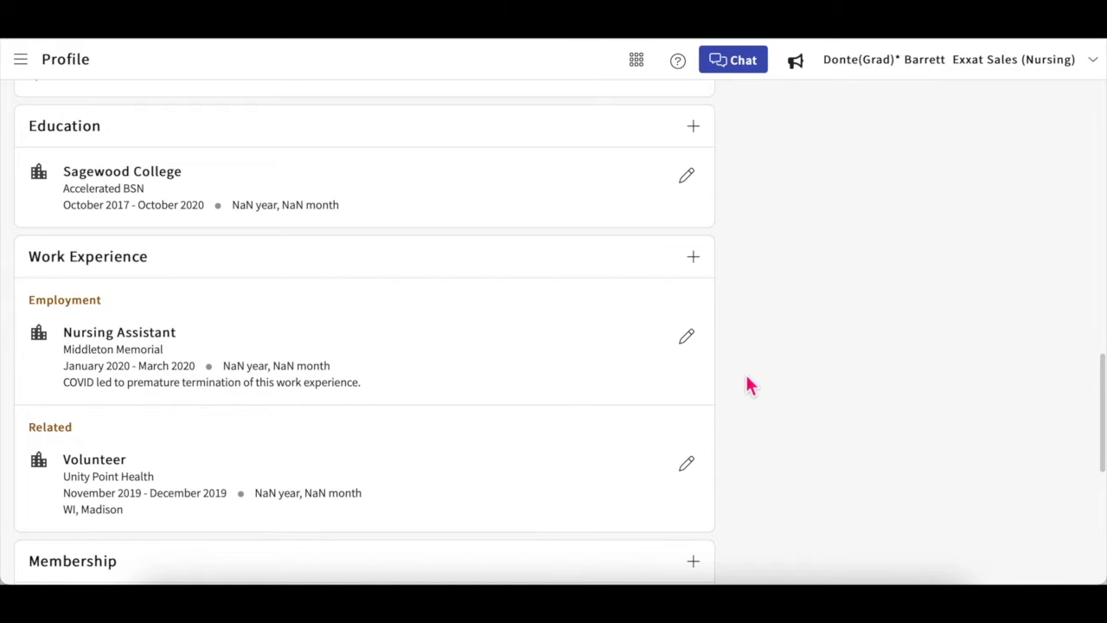
{"action": "scroll", "coordinate": [749, 385], "scroll_direction": "down", "scroll_amount": 2}
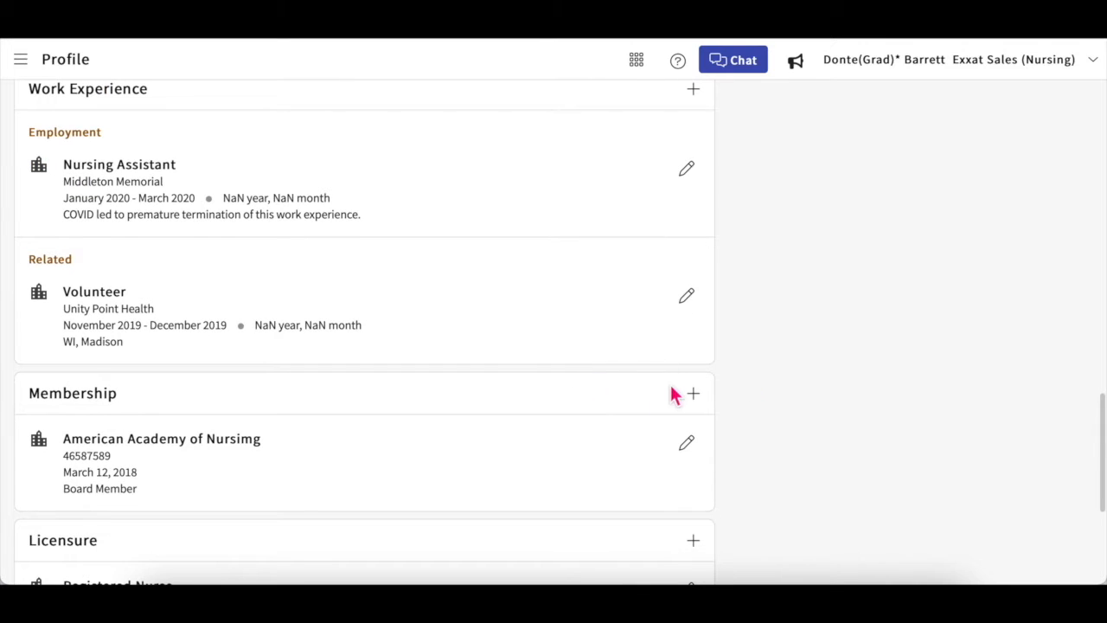
{"action": "scroll", "coordinate": [674, 393], "scroll_direction": "down", "scroll_amount": 2}
{"action": "scroll", "coordinate": [674, 393], "scroll_direction": "down", "scroll_amount": 1}
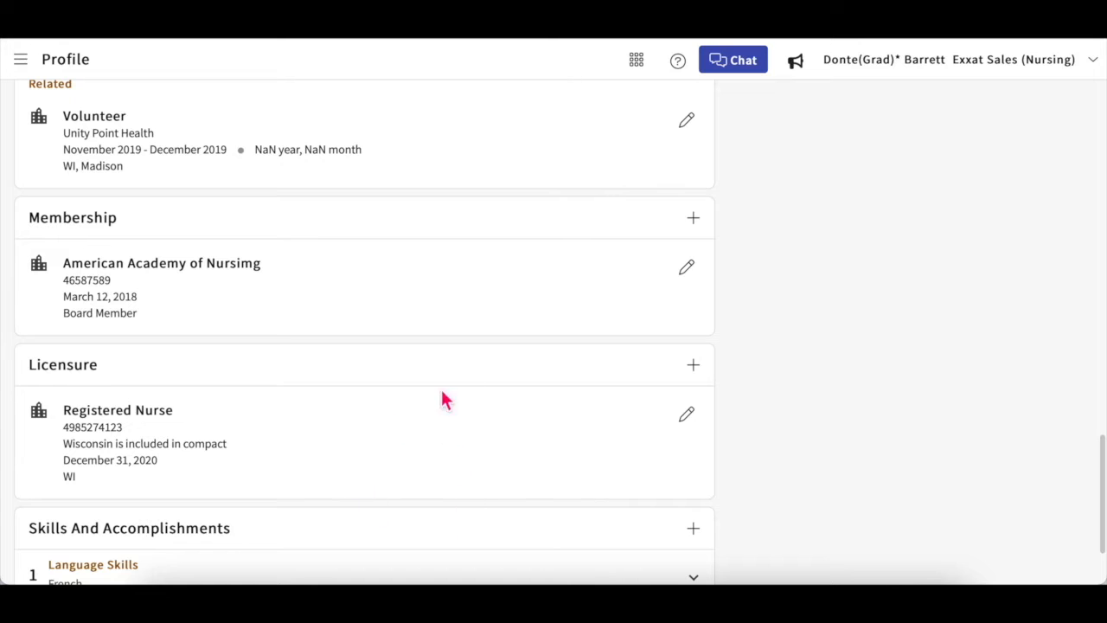
{"action": "scroll", "coordinate": [769, 470], "scroll_direction": "down", "scroll_amount": 1}
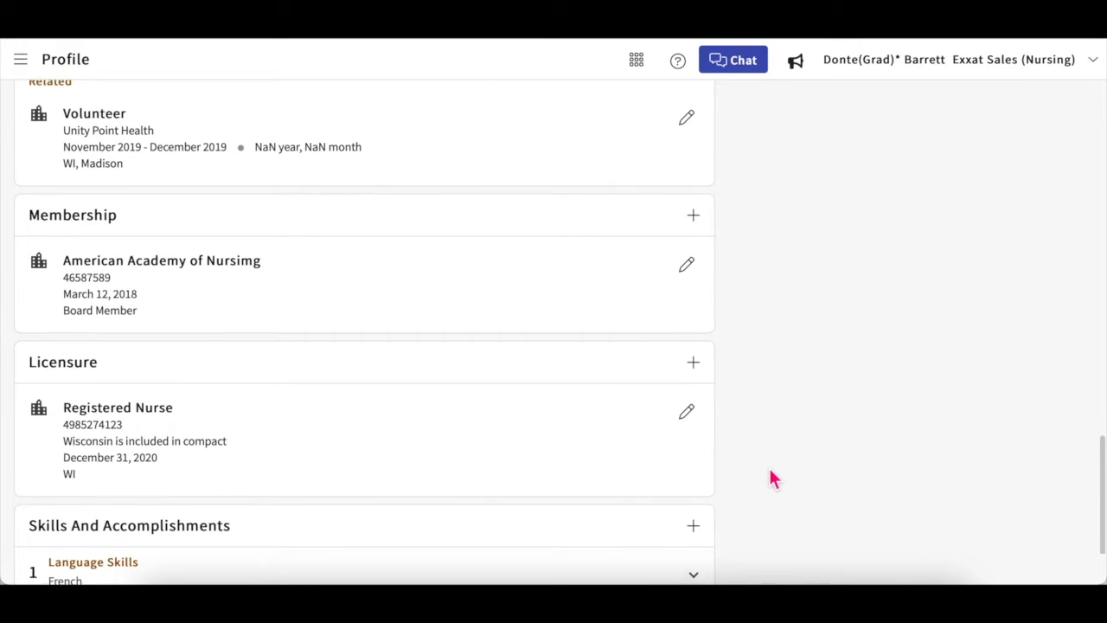
{"action": "scroll", "coordinate": [772, 478], "scroll_direction": "down", "scroll_amount": 1}
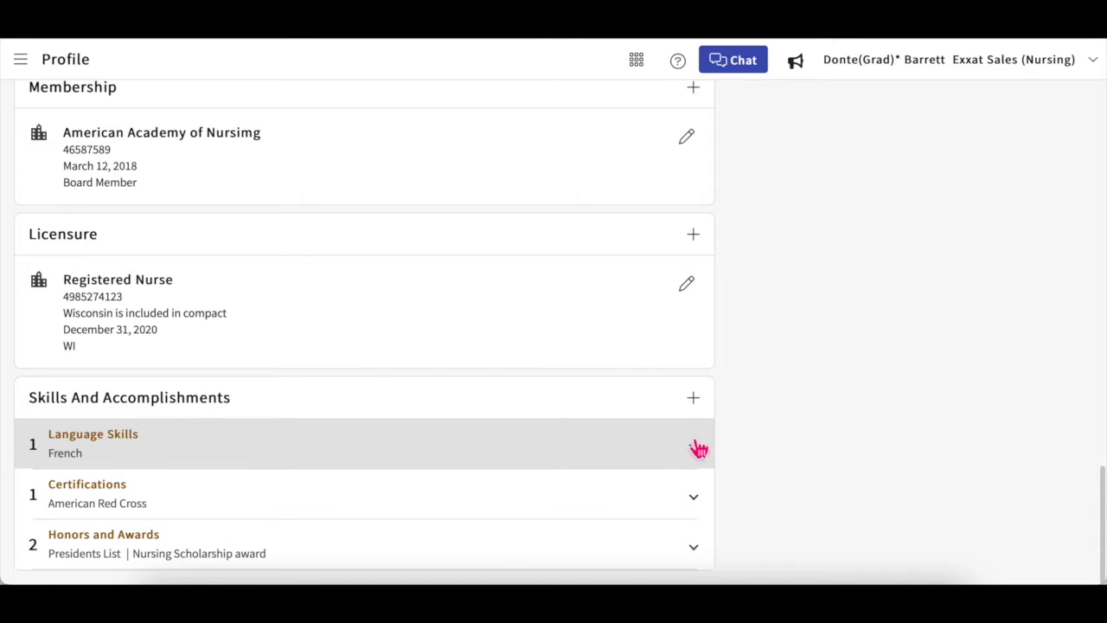
{"action": "left_click", "coordinate": [700, 410]}
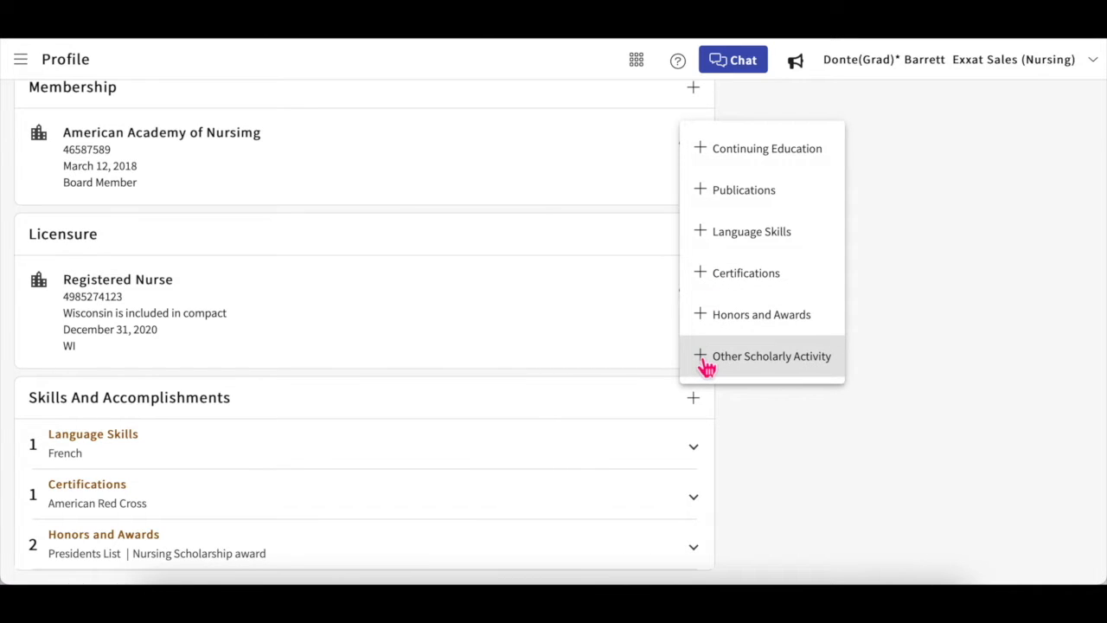
{"action": "left_click", "coordinate": [808, 438]}
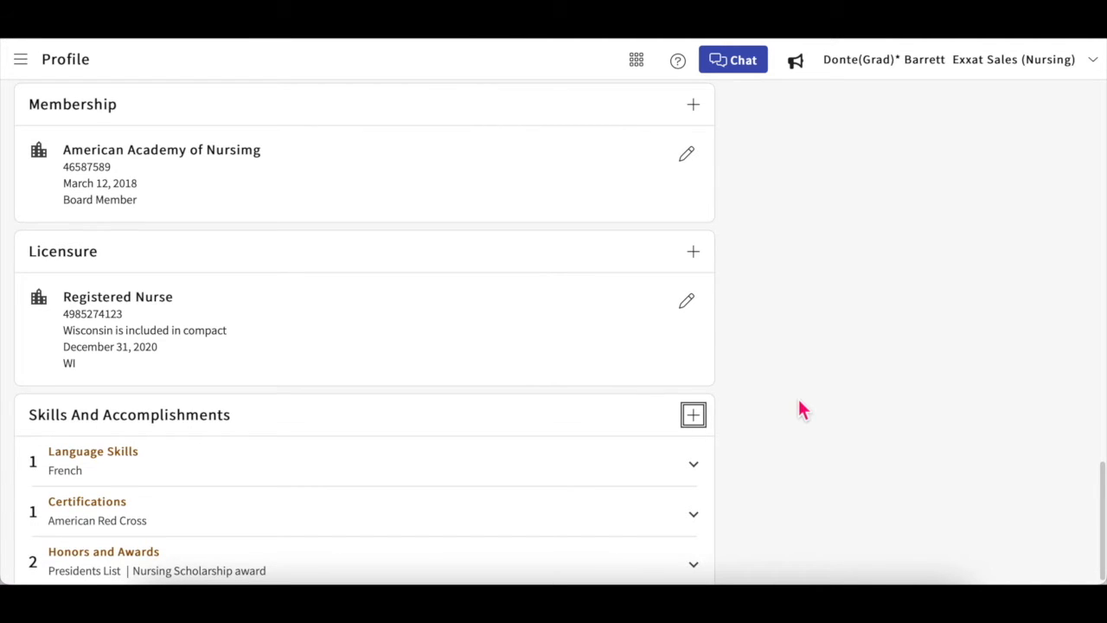
{"action": "scroll", "coordinate": [800, 405], "scroll_direction": "up", "scroll_amount": 10}
{"action": "scroll", "coordinate": [800, 403], "scroll_direction": "up", "scroll_amount": 7}
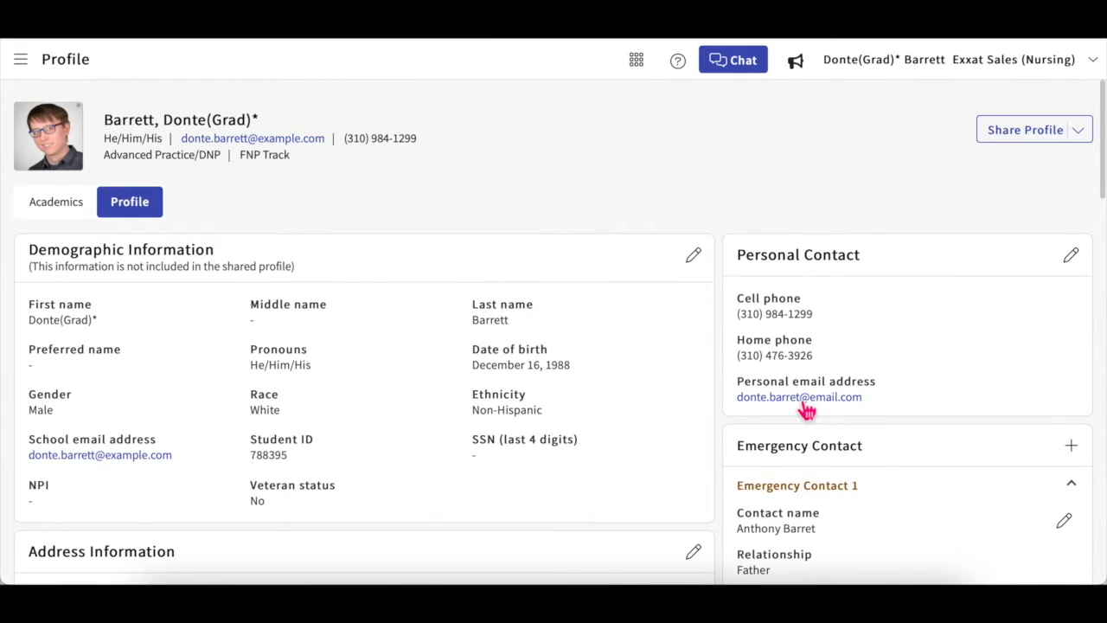
Step: Discard a blank new Education entry, then edit Sagewood College and reveal its more-actions menu
{"action": "scroll", "coordinate": [746, 490], "scroll_direction": "down", "scroll_amount": 8}
{"action": "scroll", "coordinate": [726, 425], "scroll_direction": "down", "scroll_amount": 3}
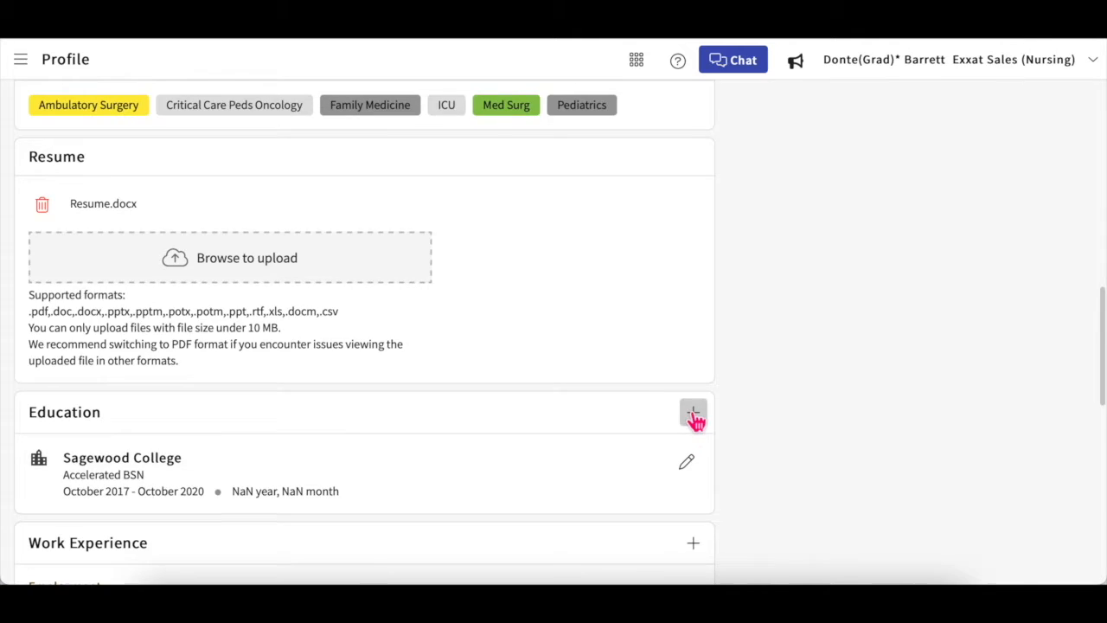
{"action": "left_click", "coordinate": [693, 414]}
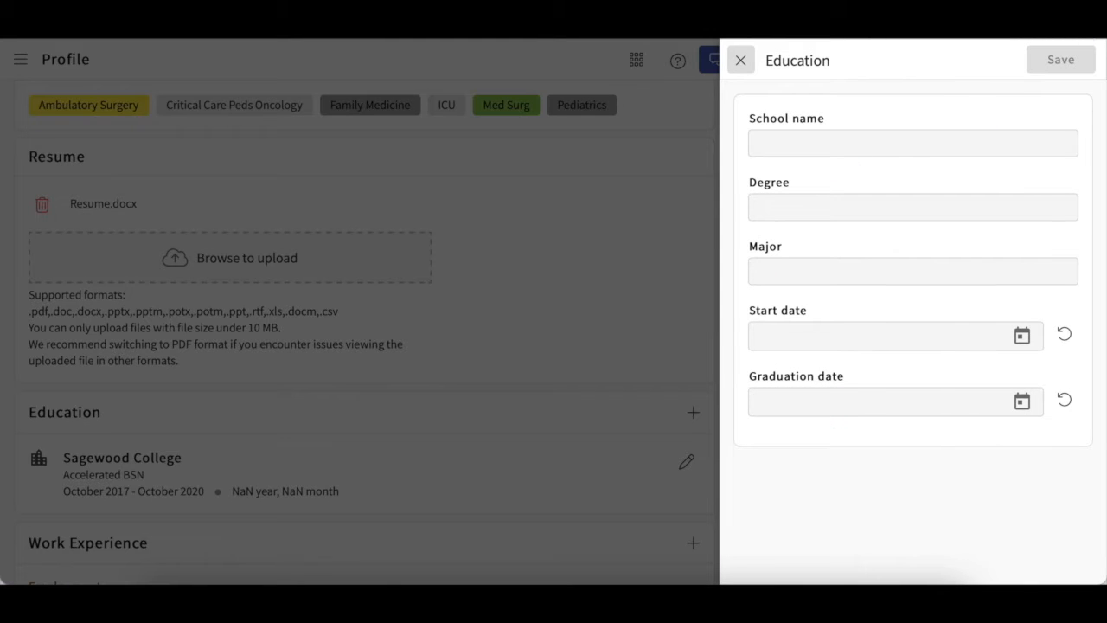
{"action": "left_click", "coordinate": [743, 62]}
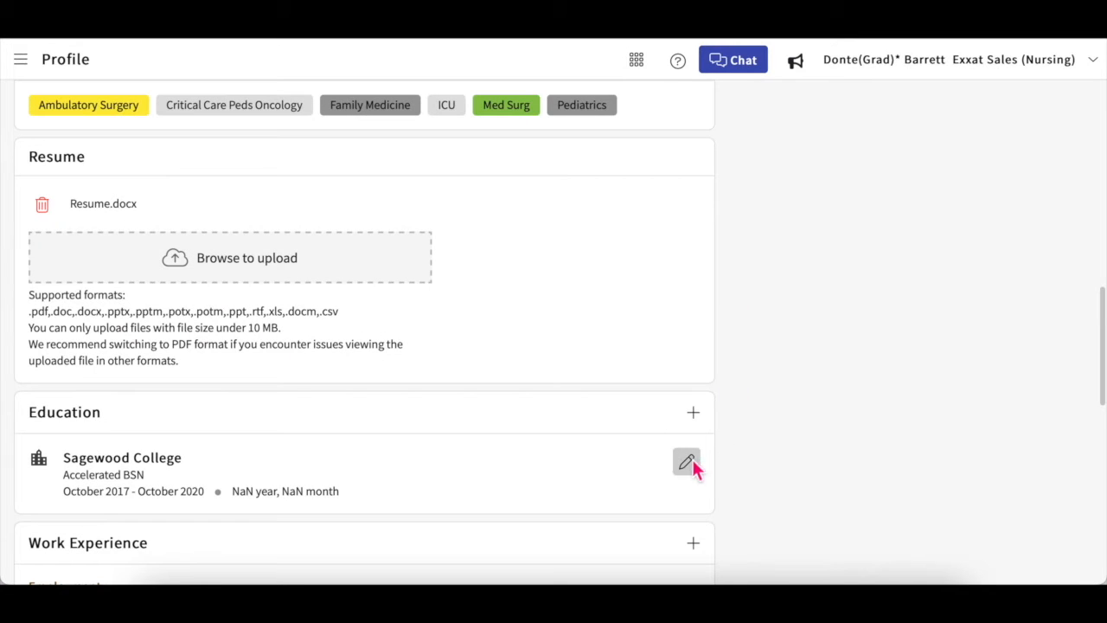
{"action": "left_click", "coordinate": [686, 463]}
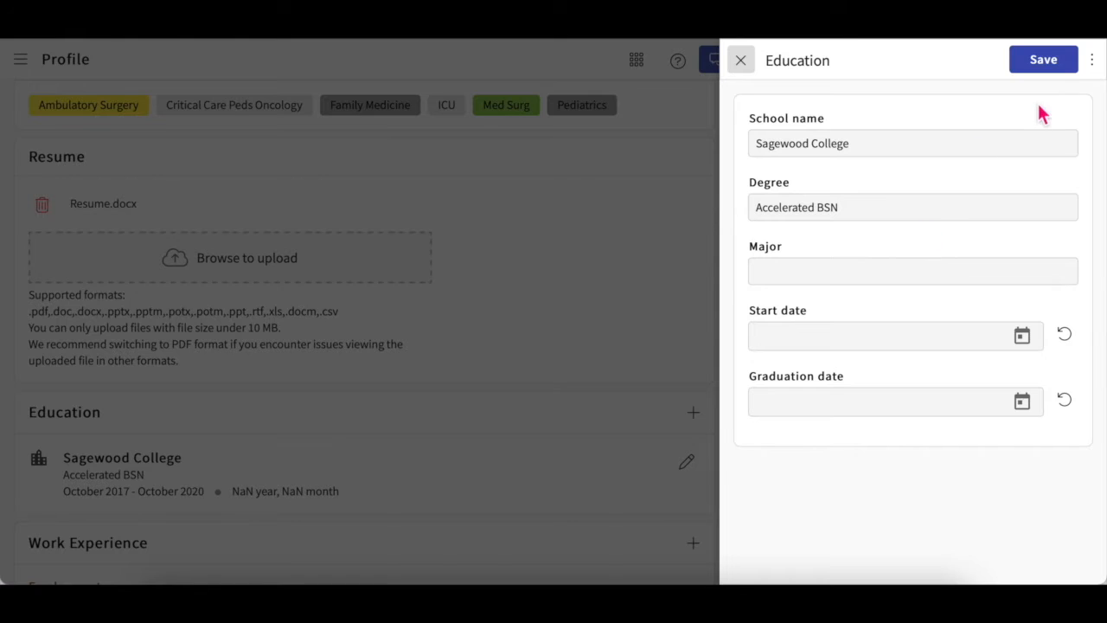
{"action": "left_click", "coordinate": [1092, 60]}
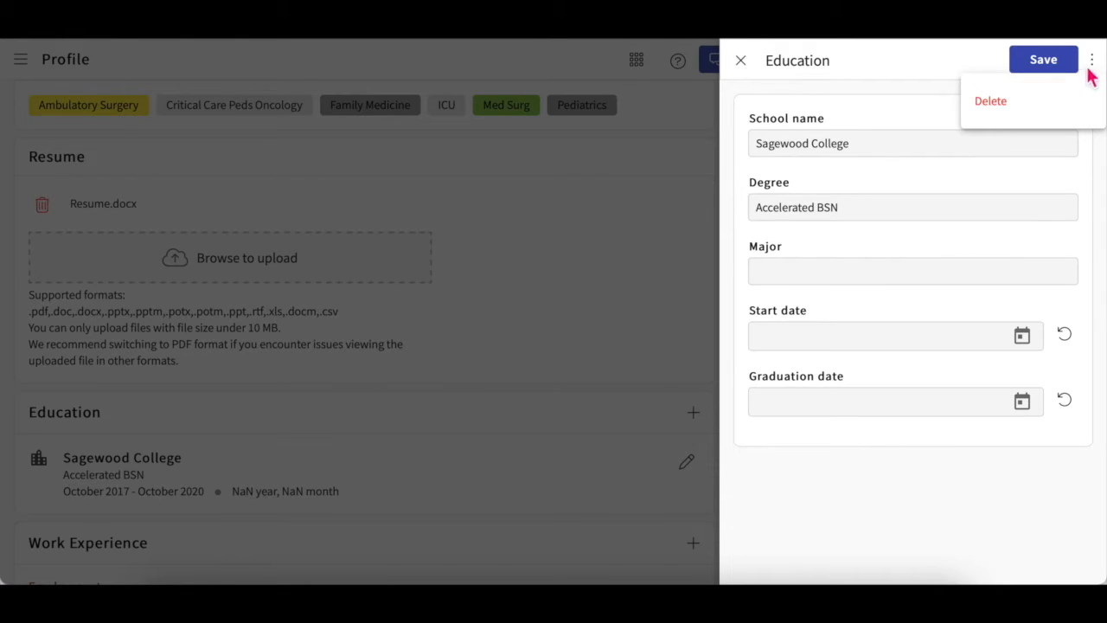
Step: Close the education editor unsaved, return to the profile top, and expand Share Profile options
{"action": "left_click", "coordinate": [747, 64]}
{"action": "left_click", "coordinate": [749, 65]}
{"action": "scroll", "coordinate": [813, 234], "scroll_direction": "up", "scroll_amount": 4}
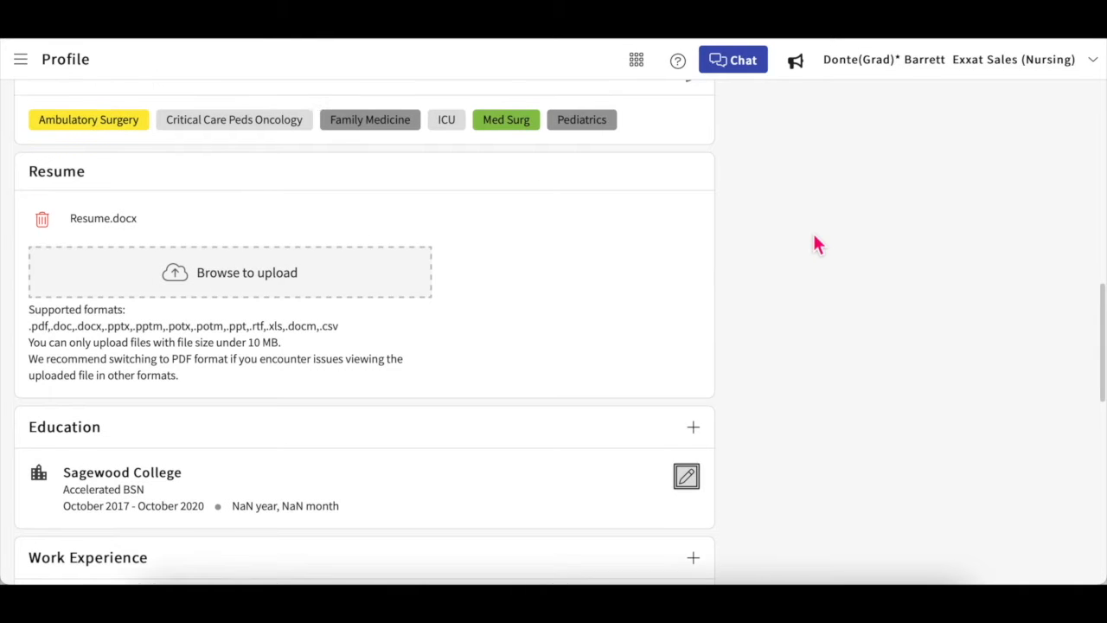
{"action": "scroll", "coordinate": [813, 237], "scroll_direction": "up", "scroll_amount": 6}
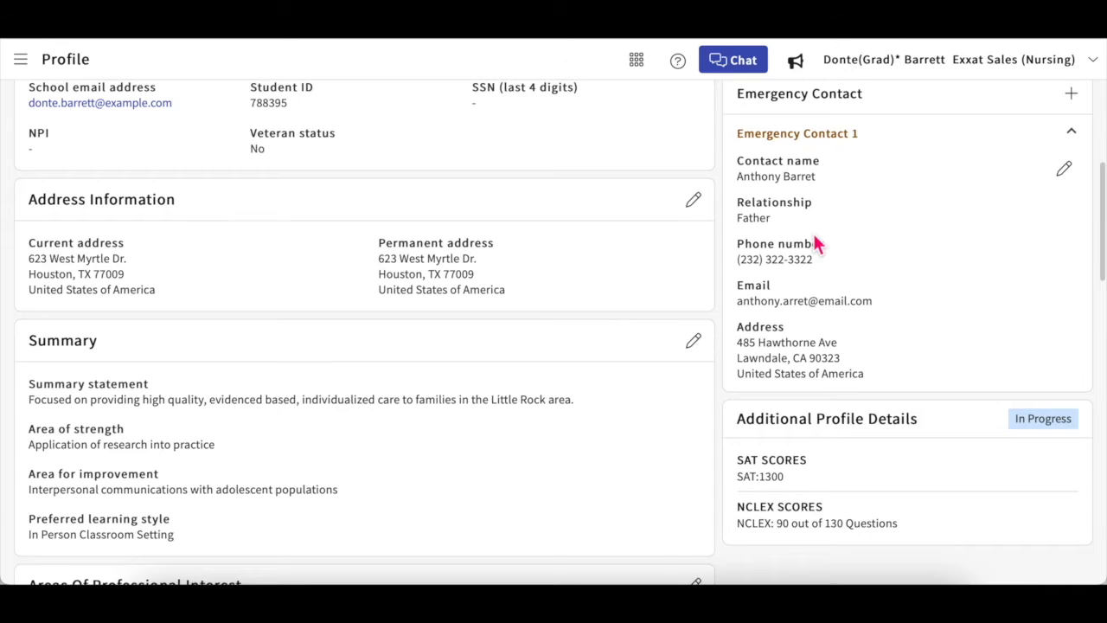
{"action": "scroll", "coordinate": [816, 243], "scroll_direction": "up", "scroll_amount": 2}
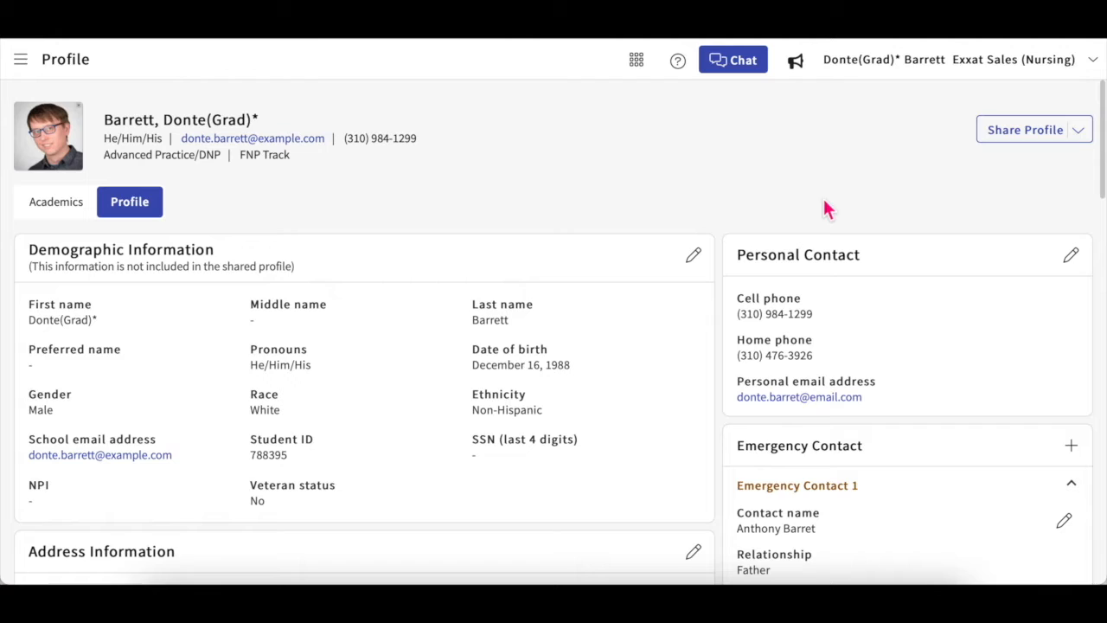
{"action": "left_click", "coordinate": [1079, 131]}
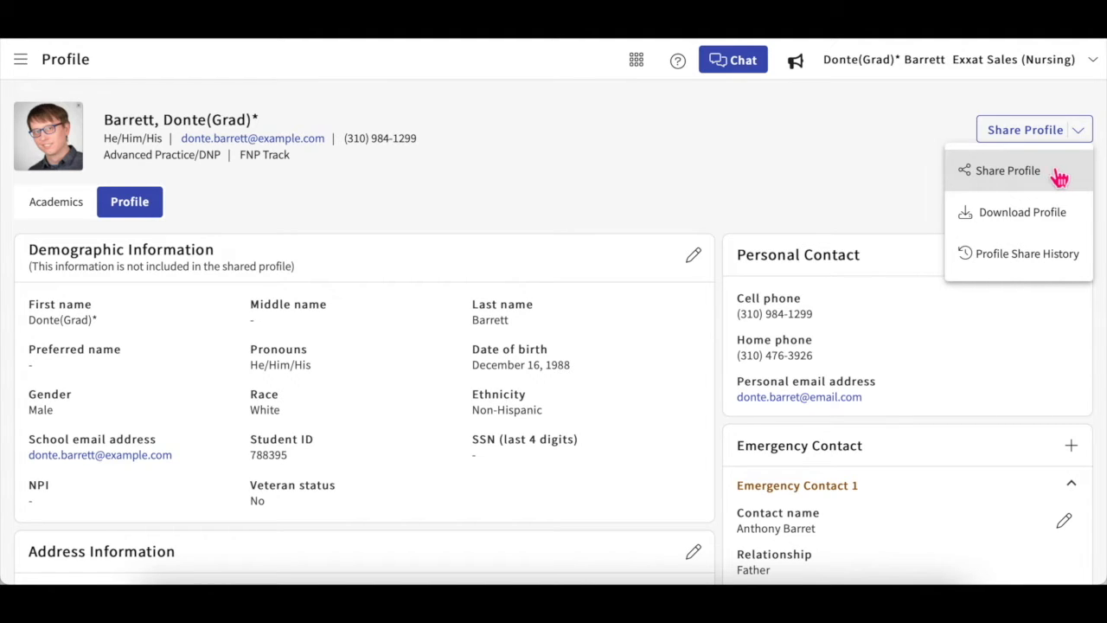
Step: Start a link profile share that includes all contact information, with address and emergency contacts
{"action": "left_click", "coordinate": [1058, 176]}
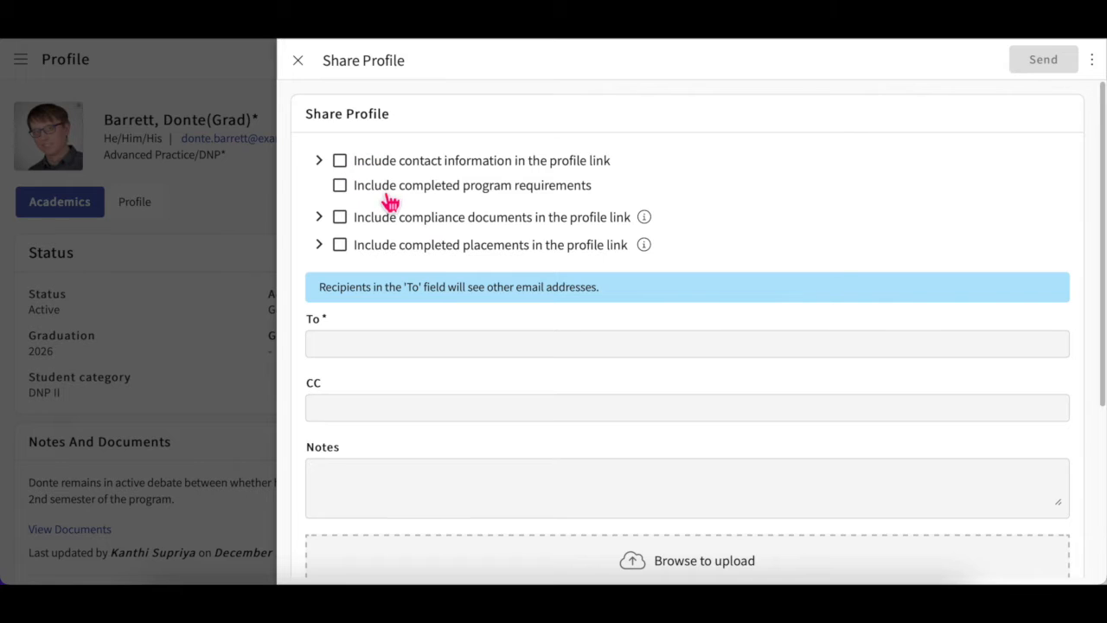
{"action": "left_click", "coordinate": [319, 161]}
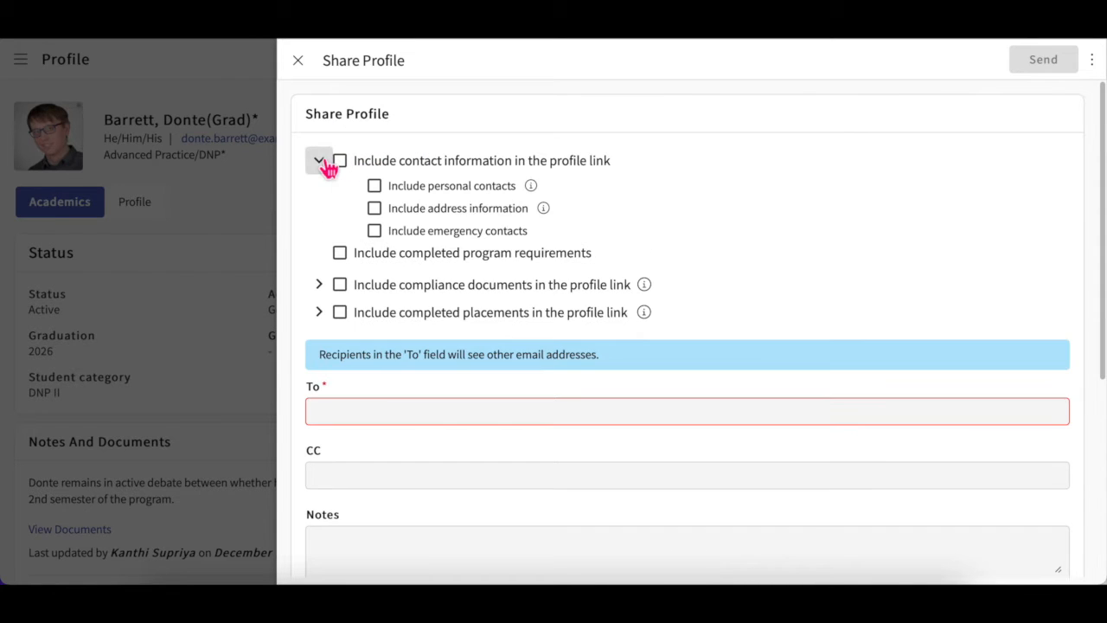
{"action": "left_click", "coordinate": [373, 210]}
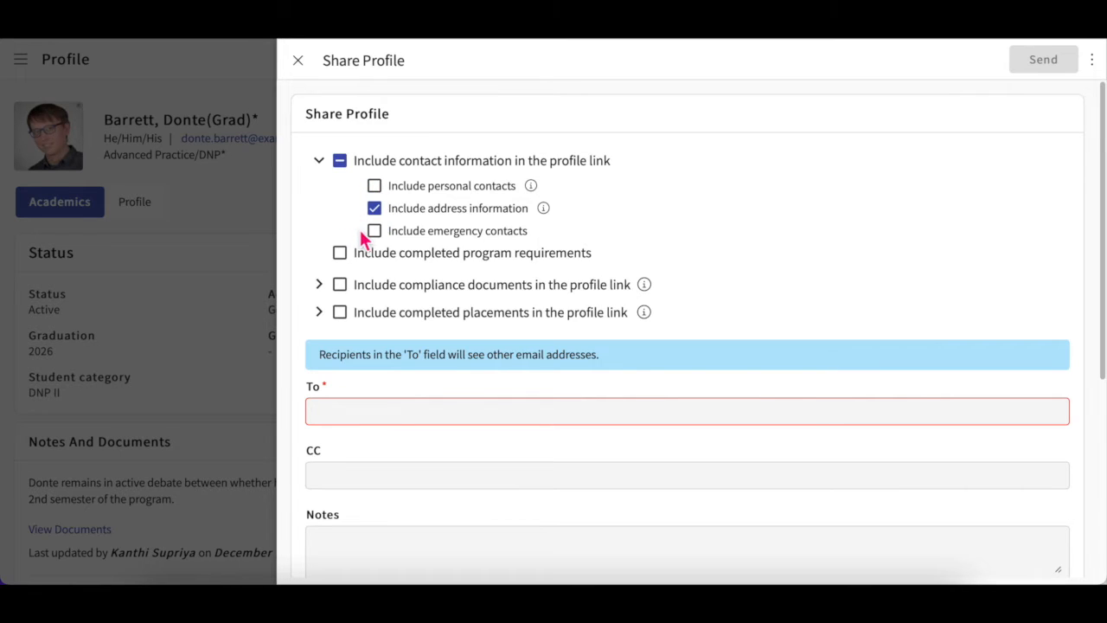
{"action": "left_click", "coordinate": [378, 232]}
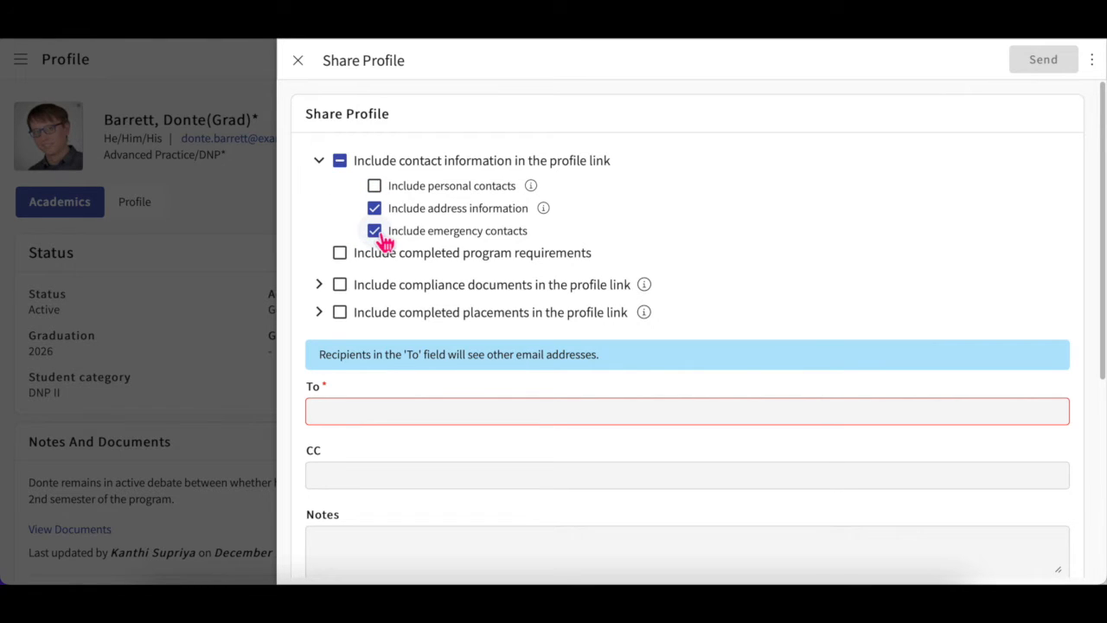
{"action": "left_click", "coordinate": [351, 174]}
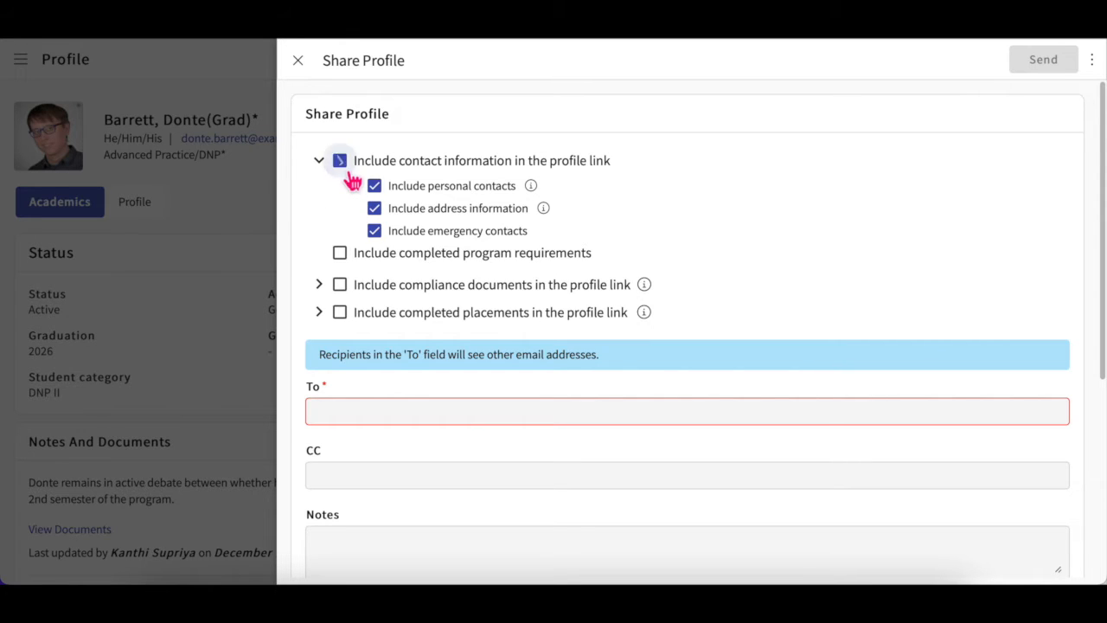
{"action": "left_click", "coordinate": [351, 174]}
{"action": "left_click", "coordinate": [351, 180]}
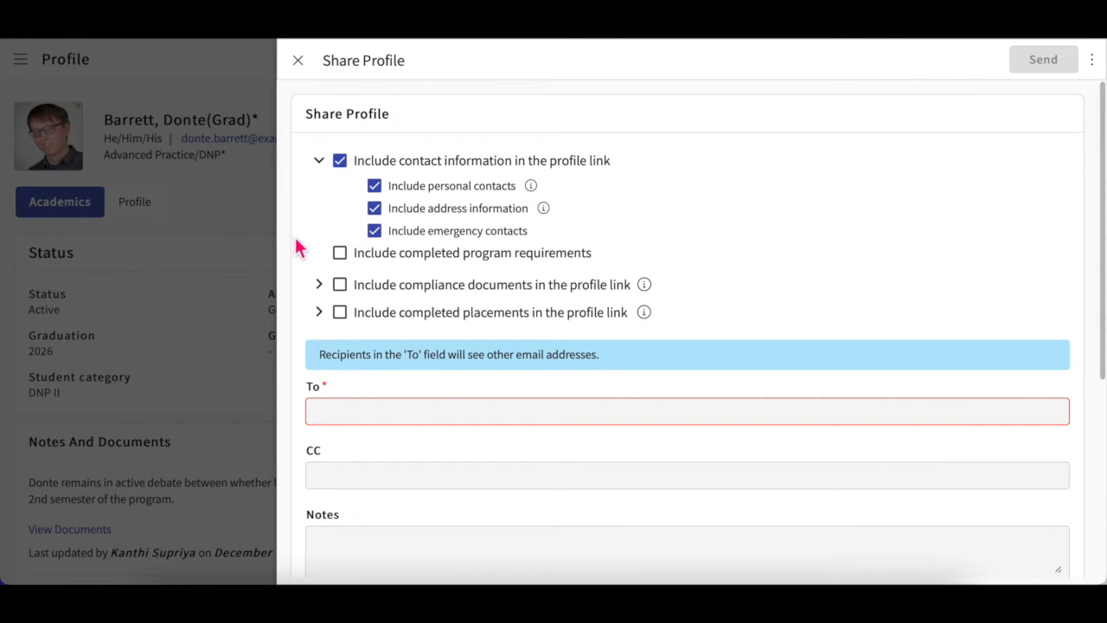
Step: Add completed program requirements, the CPR and Health Insurance documents, and the DNP Course 1 placement
{"action": "left_click", "coordinate": [342, 255]}
{"action": "left_click", "coordinate": [320, 286]}
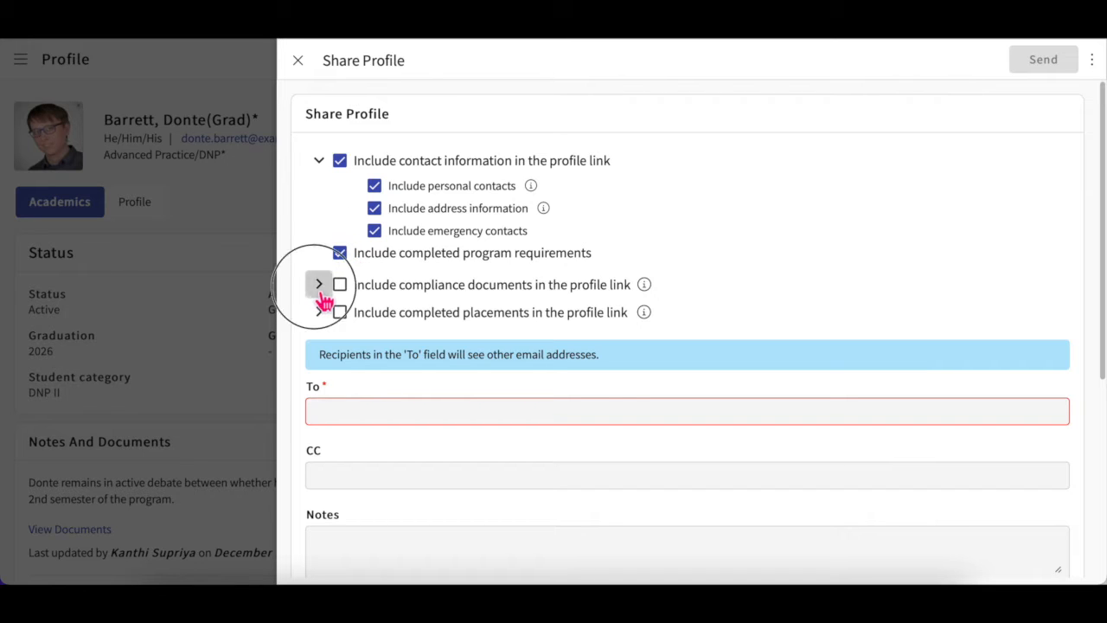
{"action": "left_click", "coordinate": [320, 396]}
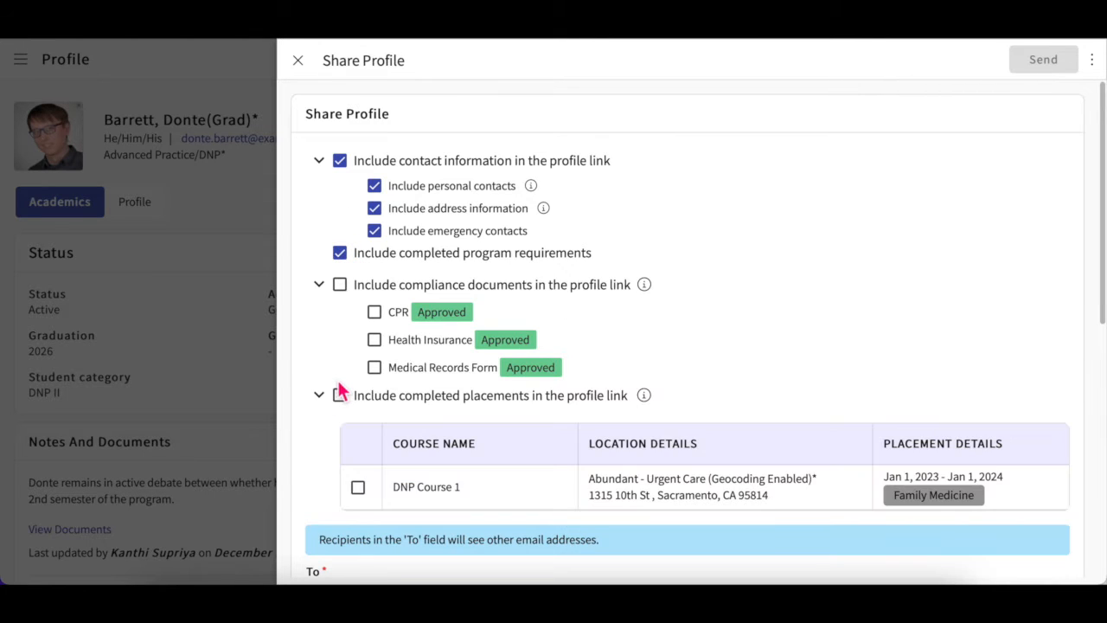
{"action": "scroll", "coordinate": [343, 382], "scroll_direction": "down", "scroll_amount": 1}
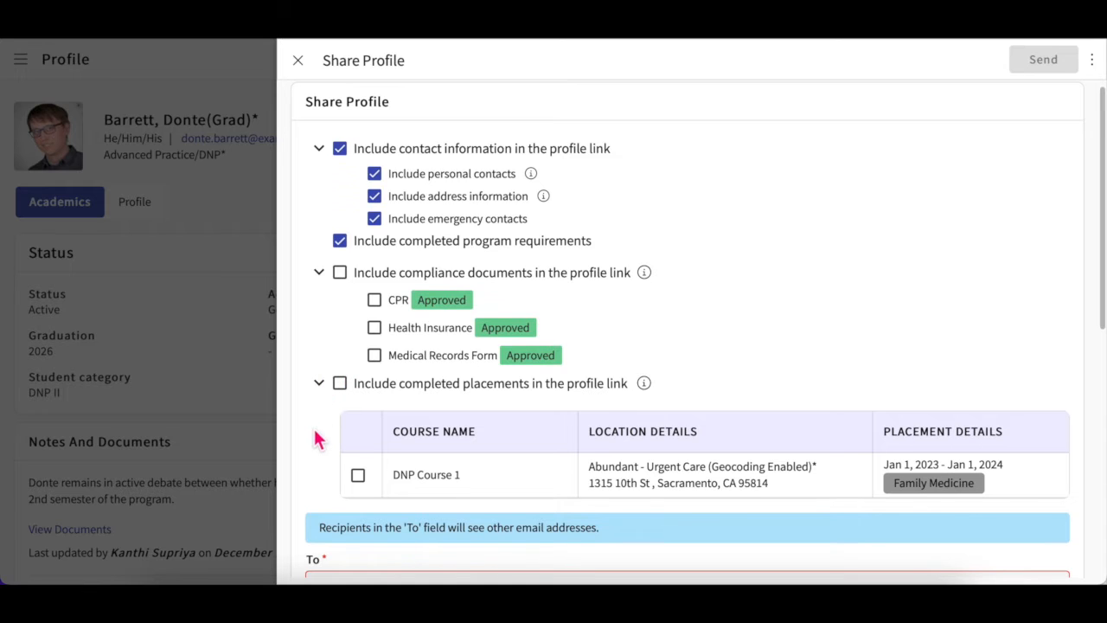
{"action": "left_click", "coordinate": [374, 300]}
{"action": "left_click", "coordinate": [374, 327]}
{"action": "scroll", "coordinate": [366, 389], "scroll_direction": "down", "scroll_amount": 1}
{"action": "left_click", "coordinate": [358, 452]}
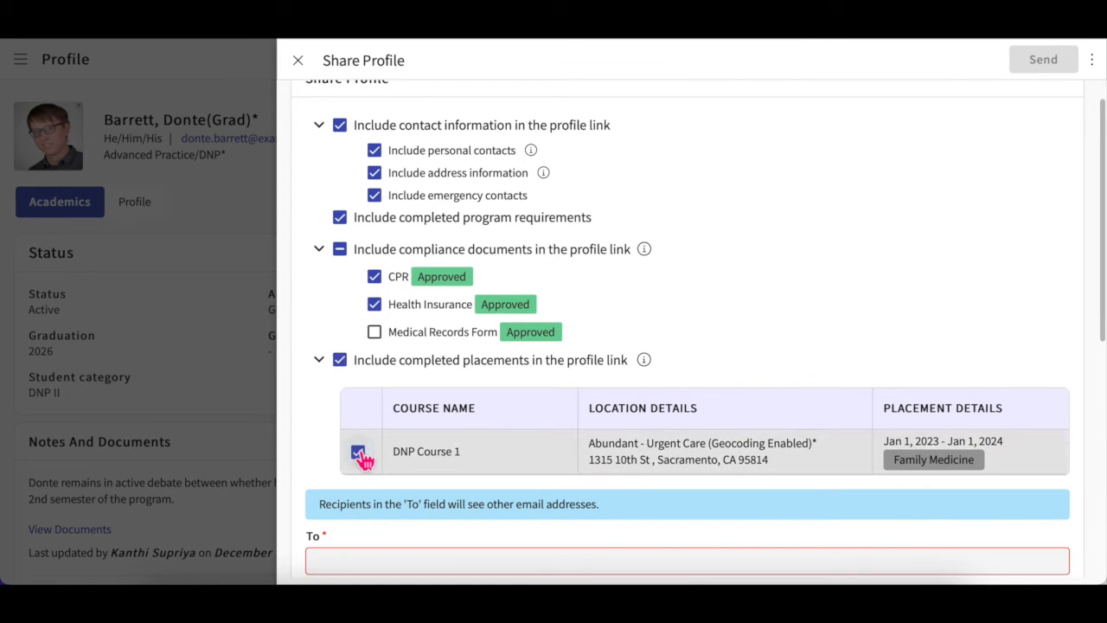
{"action": "scroll", "coordinate": [363, 457], "scroll_direction": "down", "scroll_amount": 2}
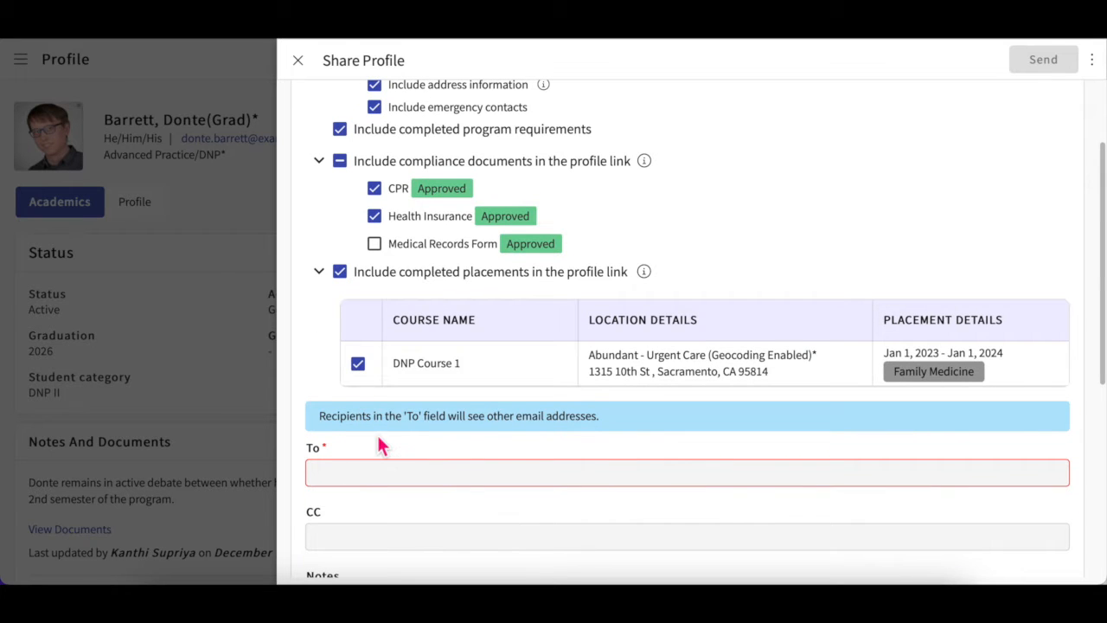
{"action": "scroll", "coordinate": [378, 445], "scroll_direction": "down", "scroll_amount": 2}
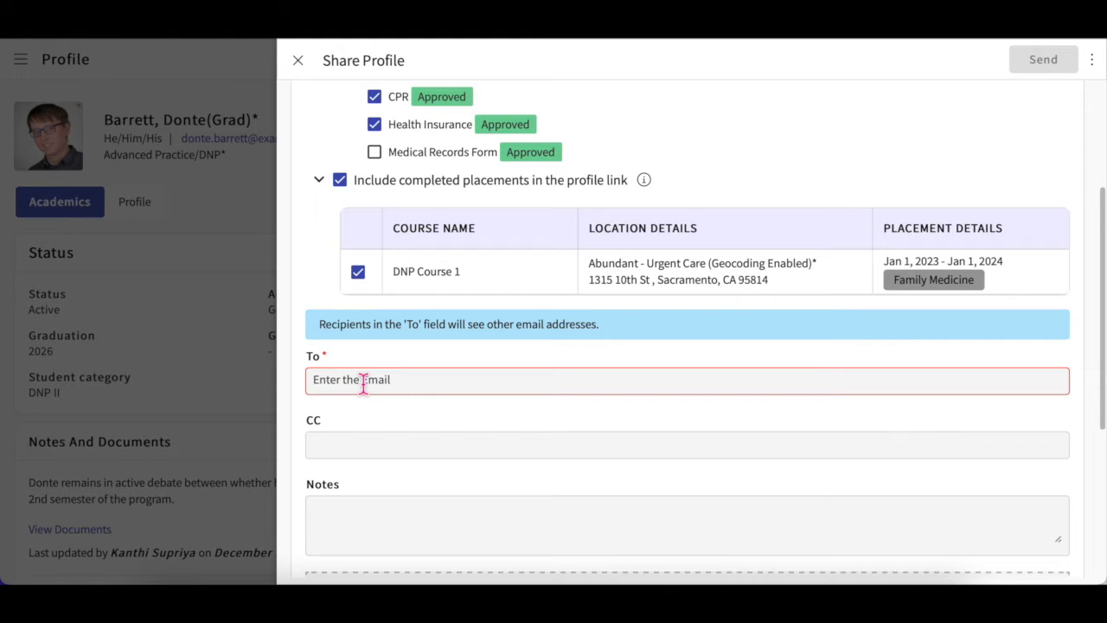
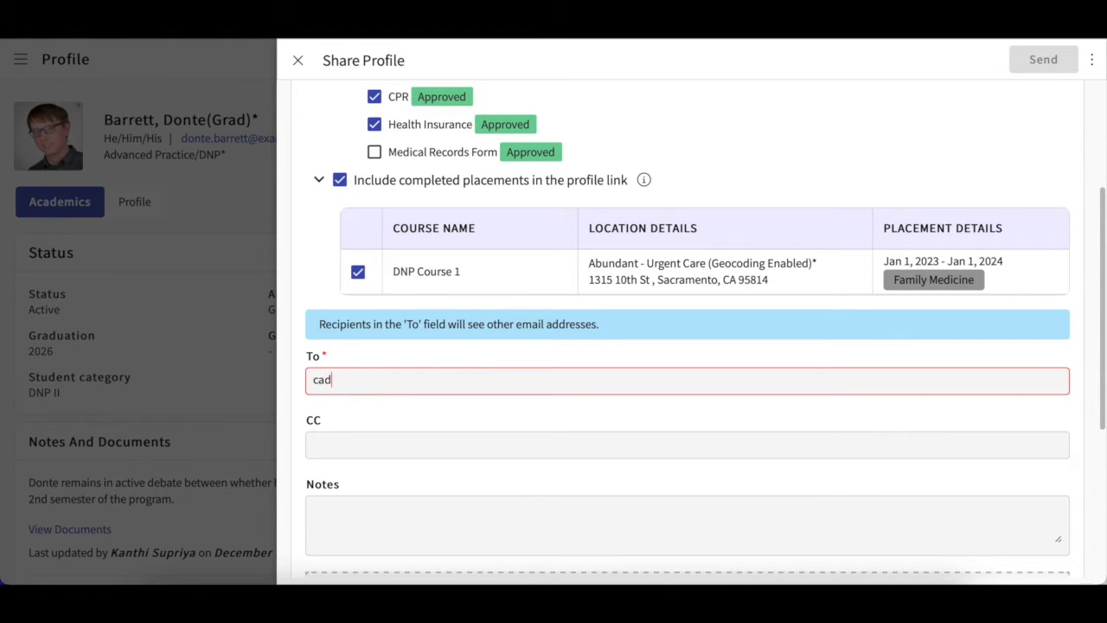
Step: Enter two recipient e-mail addresses in the To field
{"action": "scroll", "coordinate": [396, 415], "scroll_direction": "down", "scroll_amount": 1}
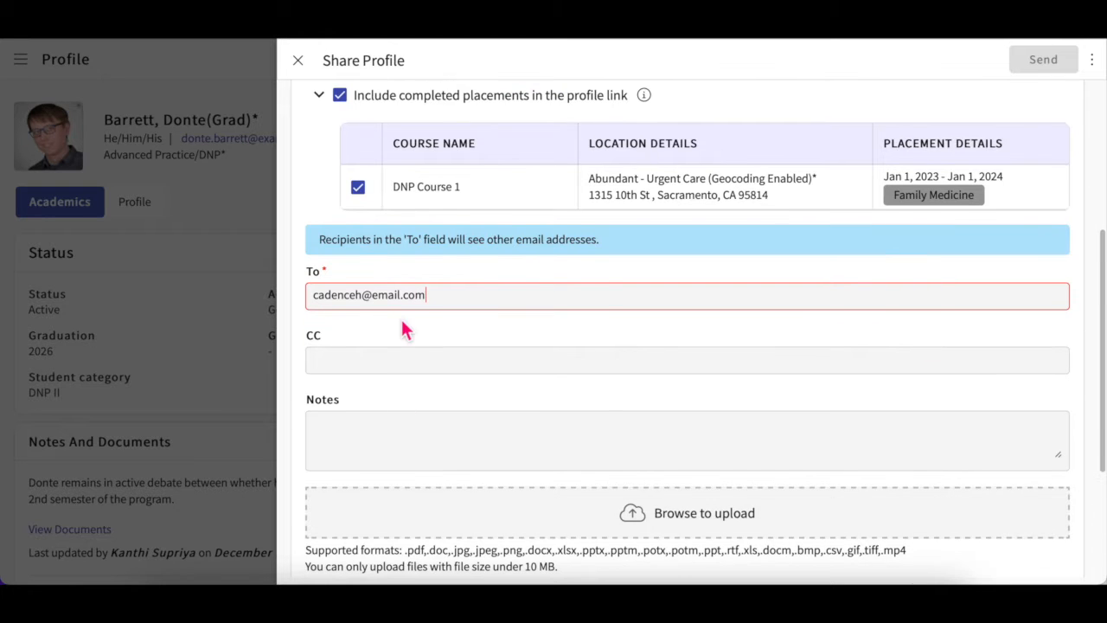
{"action": "scroll", "coordinate": [402, 380], "scroll_direction": "down", "scroll_amount": 1}
{"action": "scroll", "coordinate": [415, 333], "scroll_direction": "down", "scroll_amount": 1}
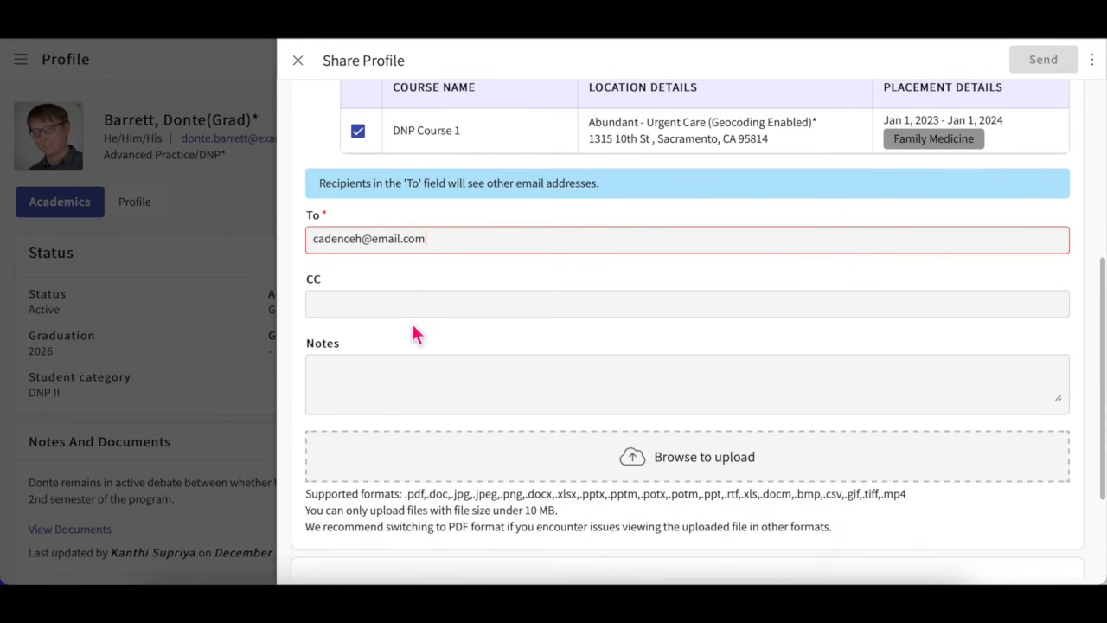
{"action": "scroll", "coordinate": [421, 399], "scroll_direction": "down", "scroll_amount": 1}
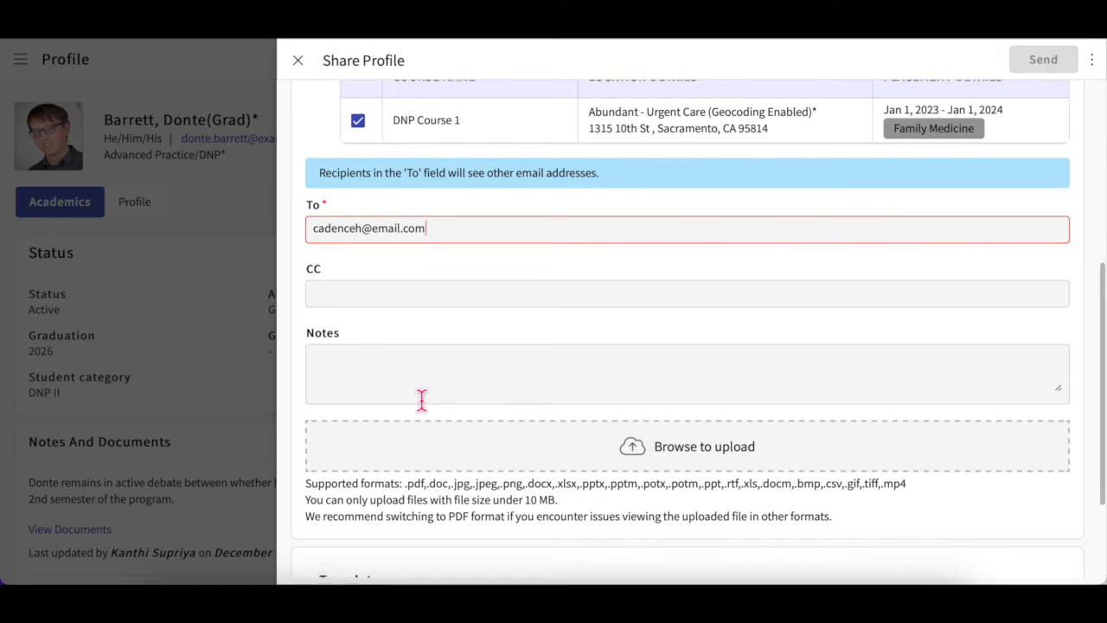
{"action": "key", "text": "Return"}
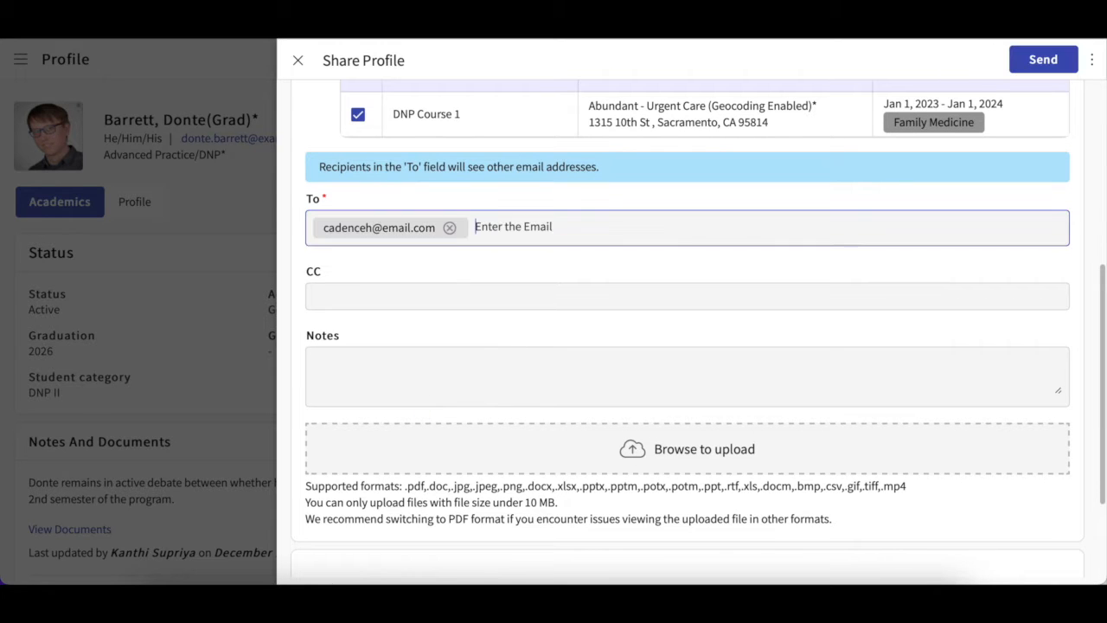
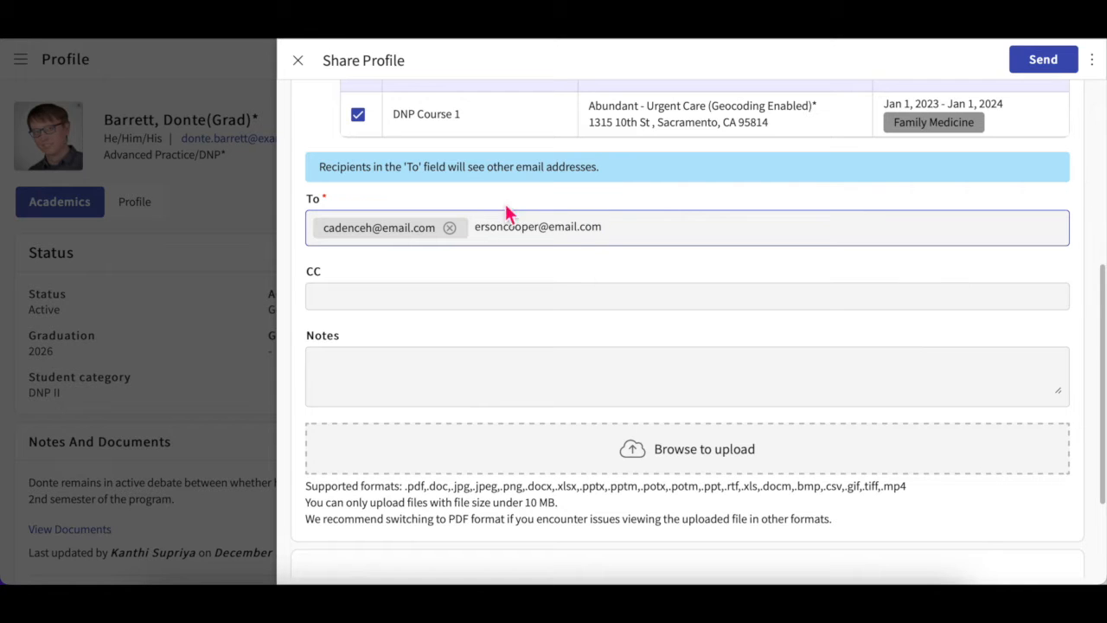
{"action": "key", "text": "Return"}
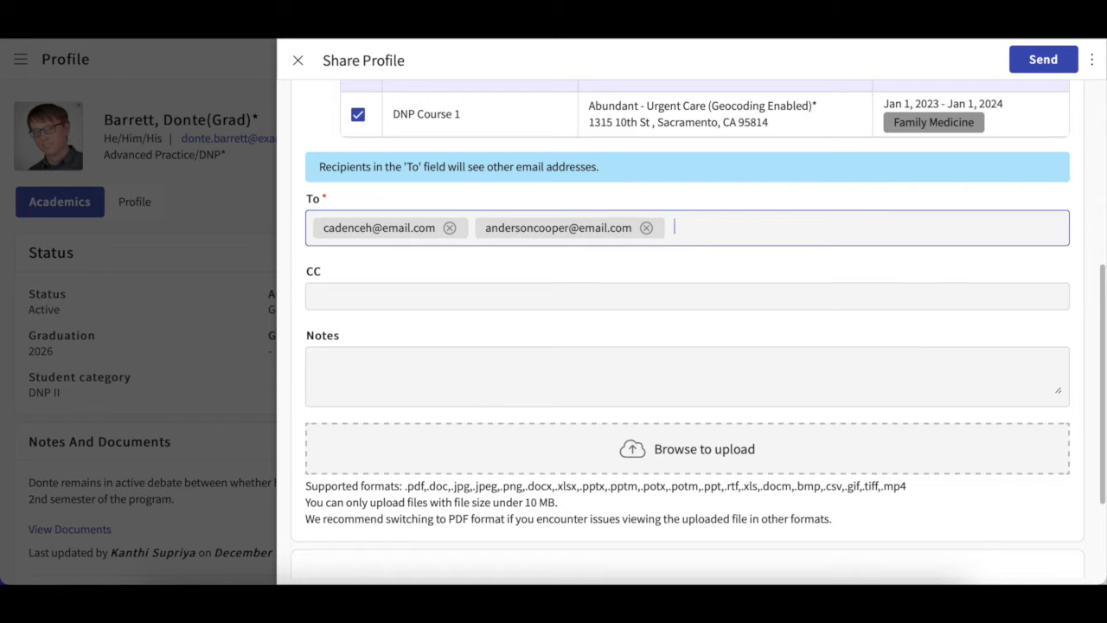
Step: Cancel the file attachment so the share has none, returning to the top of the form
{"action": "scroll", "coordinate": [563, 271], "scroll_direction": "down", "scroll_amount": 2}
{"action": "left_click", "coordinate": [660, 370]}
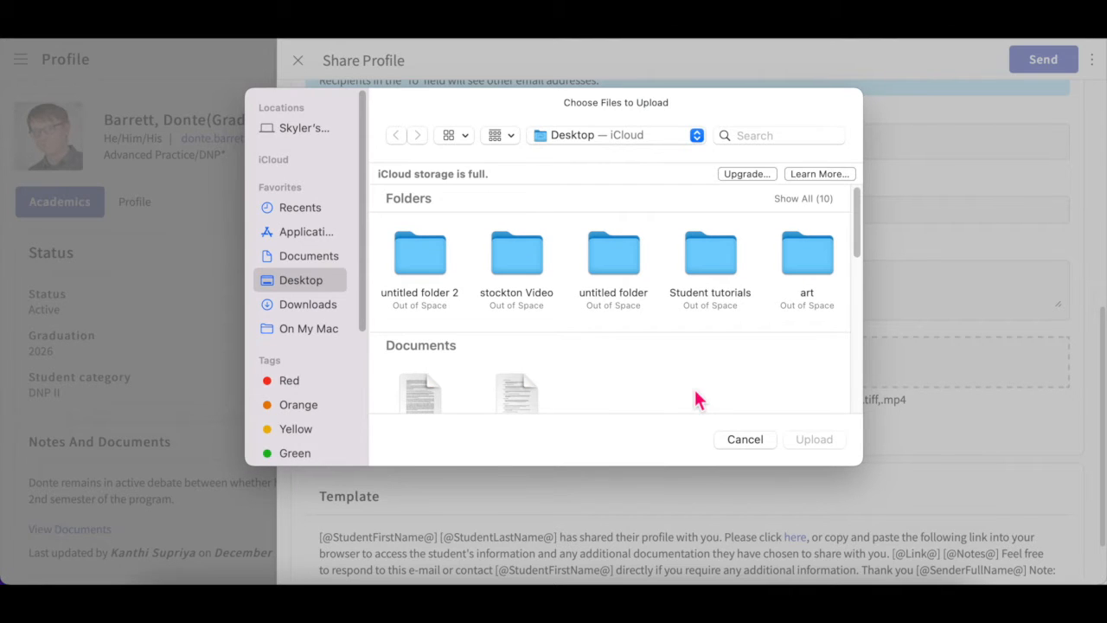
{"action": "left_click", "coordinate": [752, 438]}
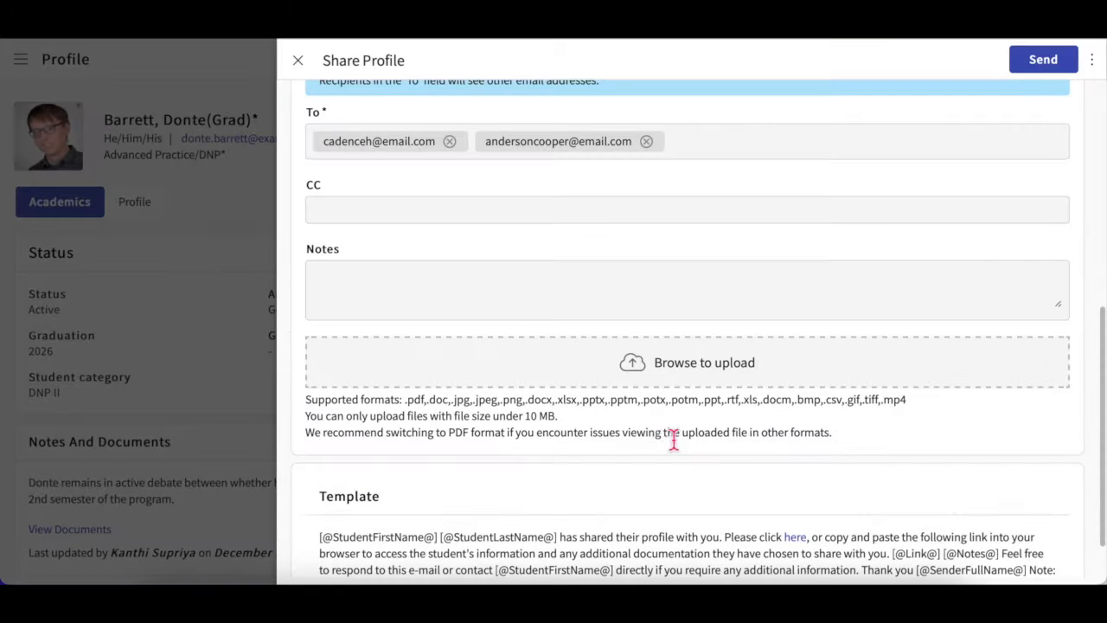
{"action": "scroll", "coordinate": [634, 461], "scroll_direction": "down", "scroll_amount": 2}
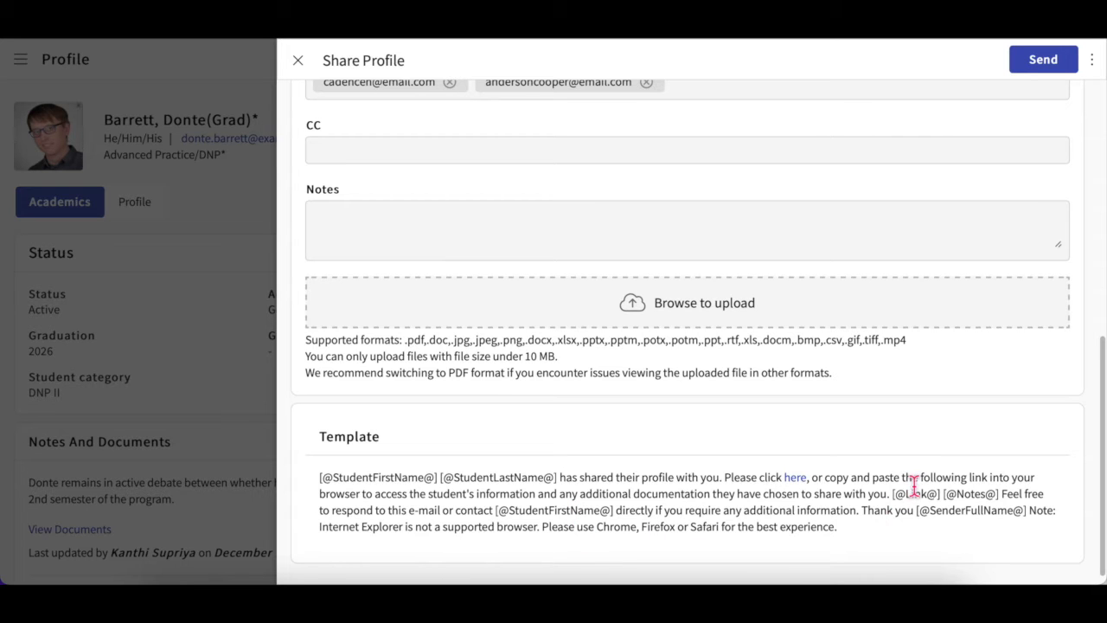
{"action": "scroll", "coordinate": [933, 463], "scroll_direction": "up", "scroll_amount": 10}
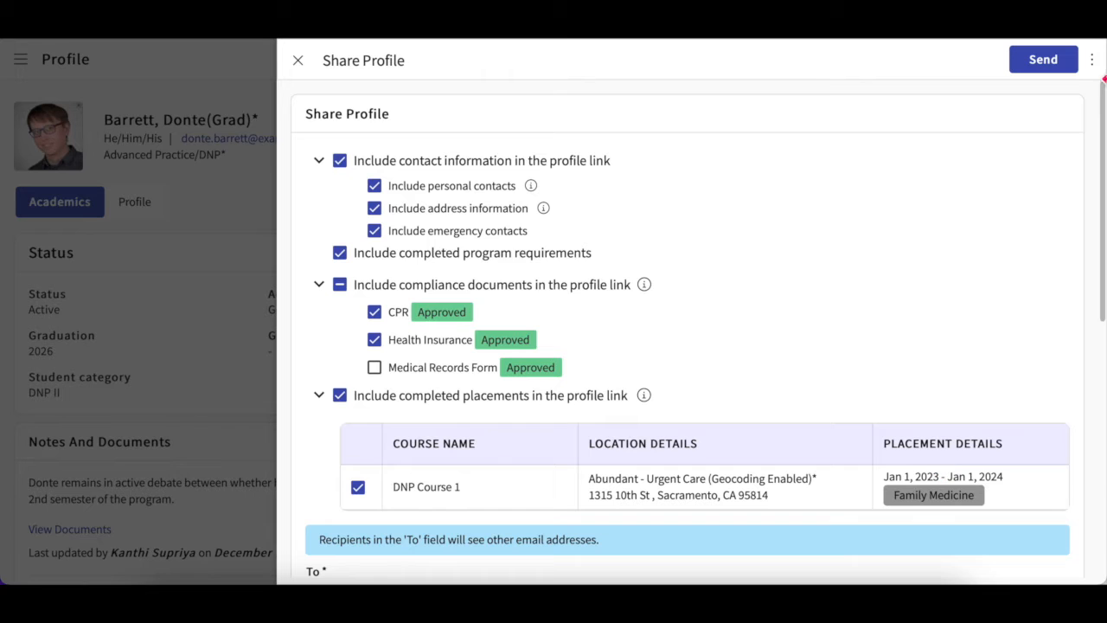
Step: Preview the profile as recipients will see it, then send the share
{"action": "left_click", "coordinate": [1091, 59]}
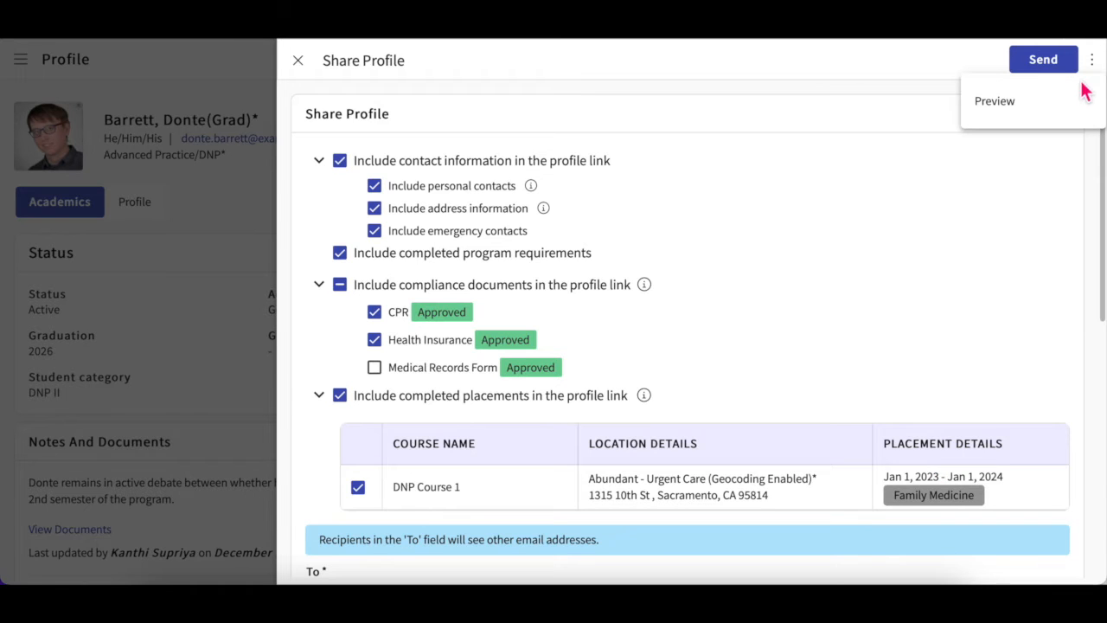
{"action": "left_click", "coordinate": [1021, 110]}
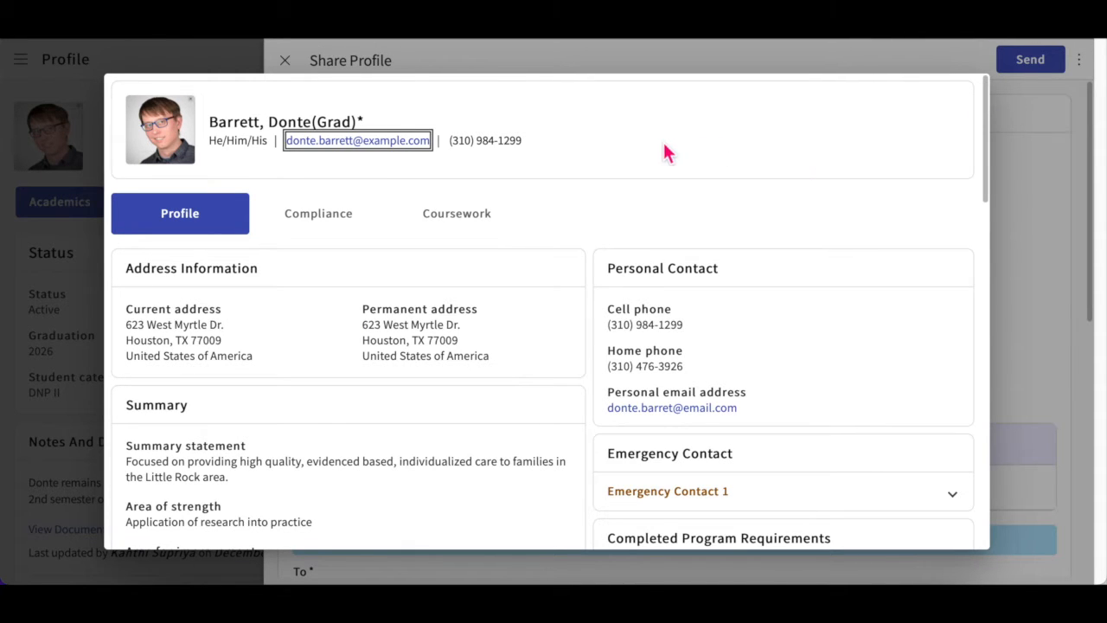
{"action": "left_click", "coordinate": [1041, 132]}
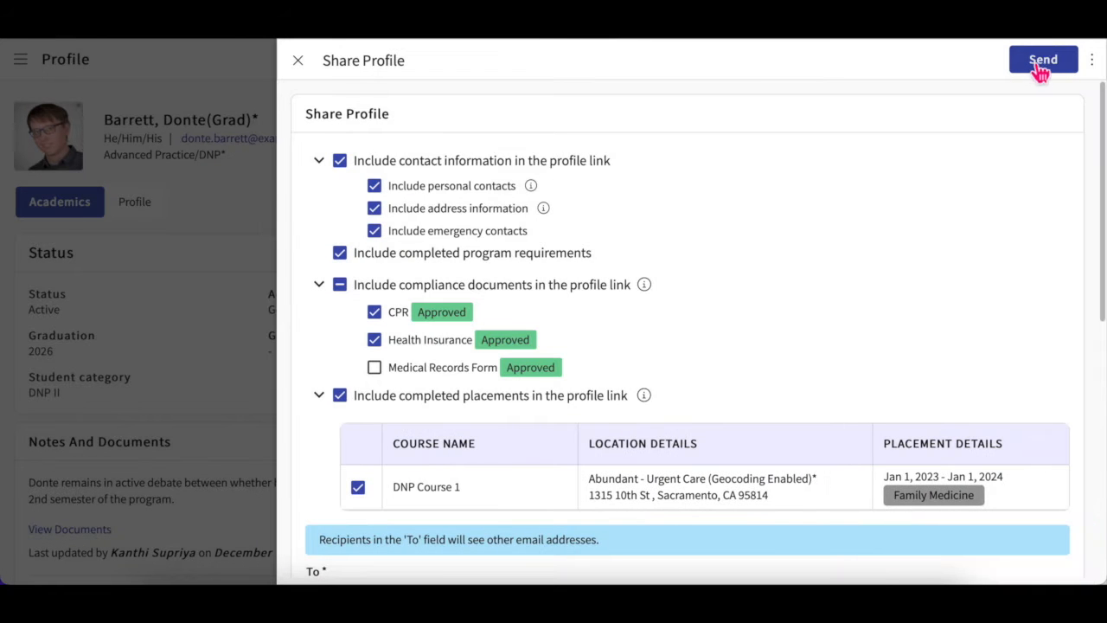
{"action": "left_click", "coordinate": [1047, 64]}
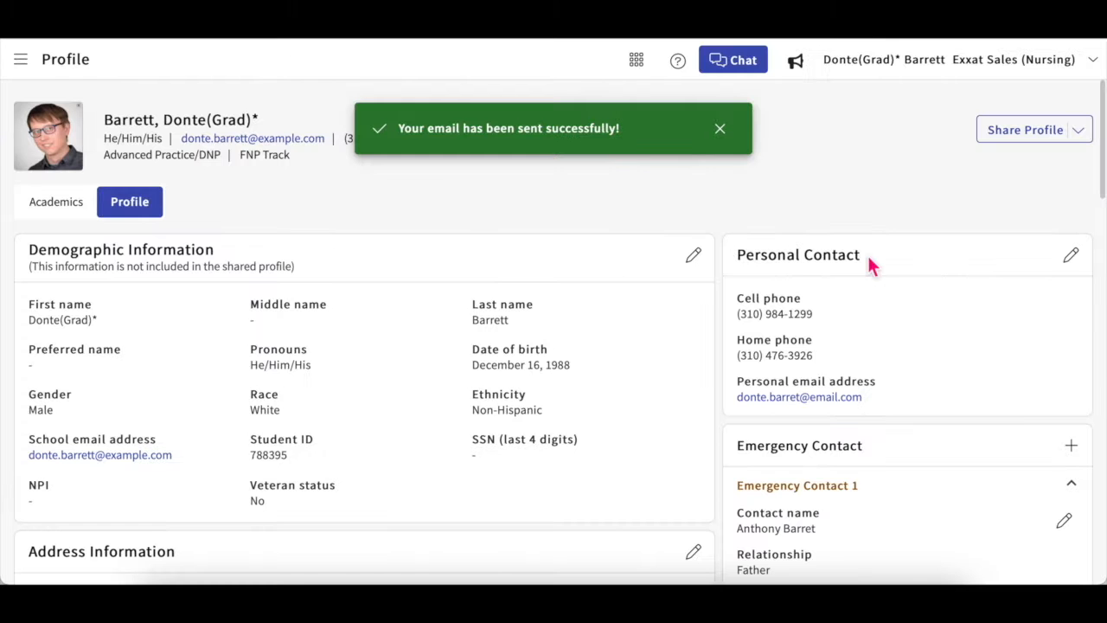
Step: Open Profile Share History and scroll through past shares' delivery statuses
{"action": "left_click", "coordinate": [1088, 138]}
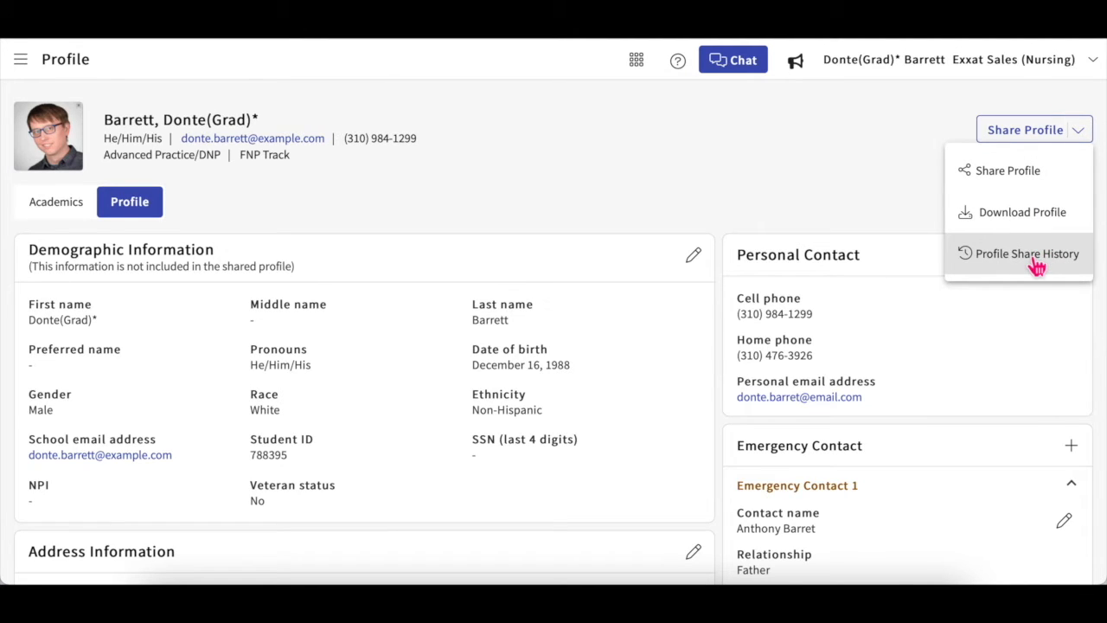
{"action": "left_click", "coordinate": [1037, 268]}
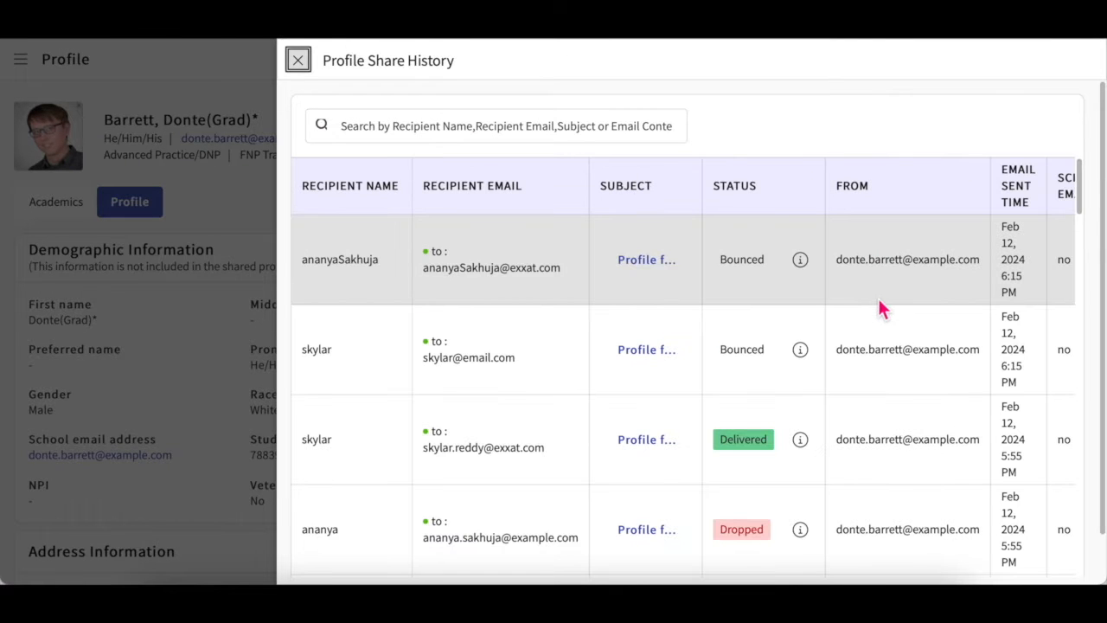
{"action": "scroll", "coordinate": [880, 309], "scroll_direction": "right", "scroll_amount": 1}
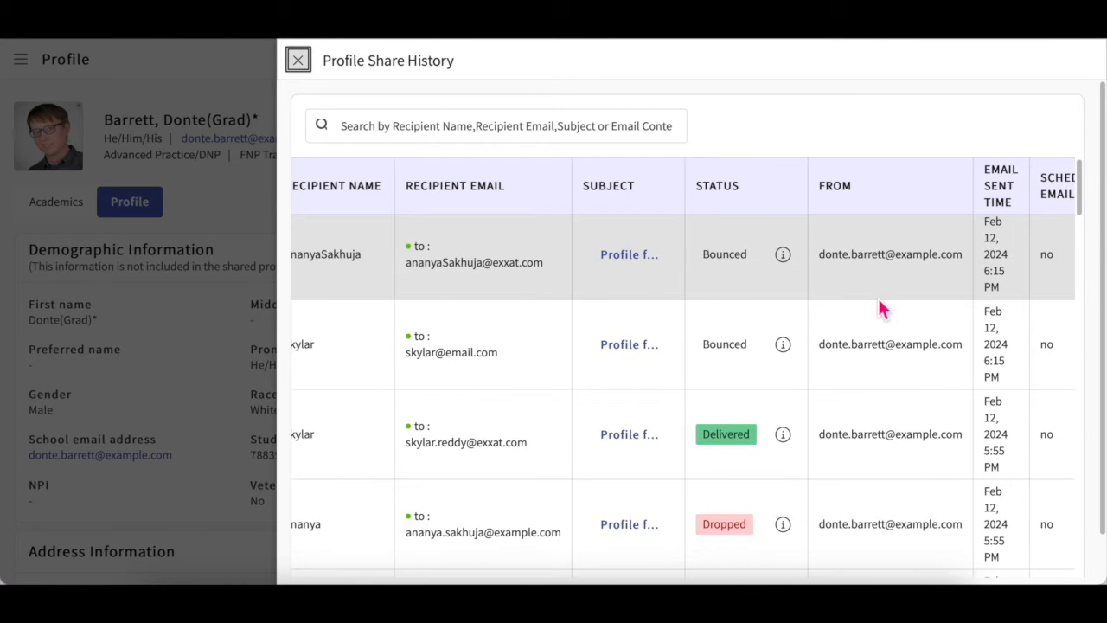
{"action": "scroll", "coordinate": [880, 309], "scroll_direction": "down", "scroll_amount": 1}
{"action": "scroll", "coordinate": [880, 308], "scroll_direction": "down", "scroll_amount": 3}
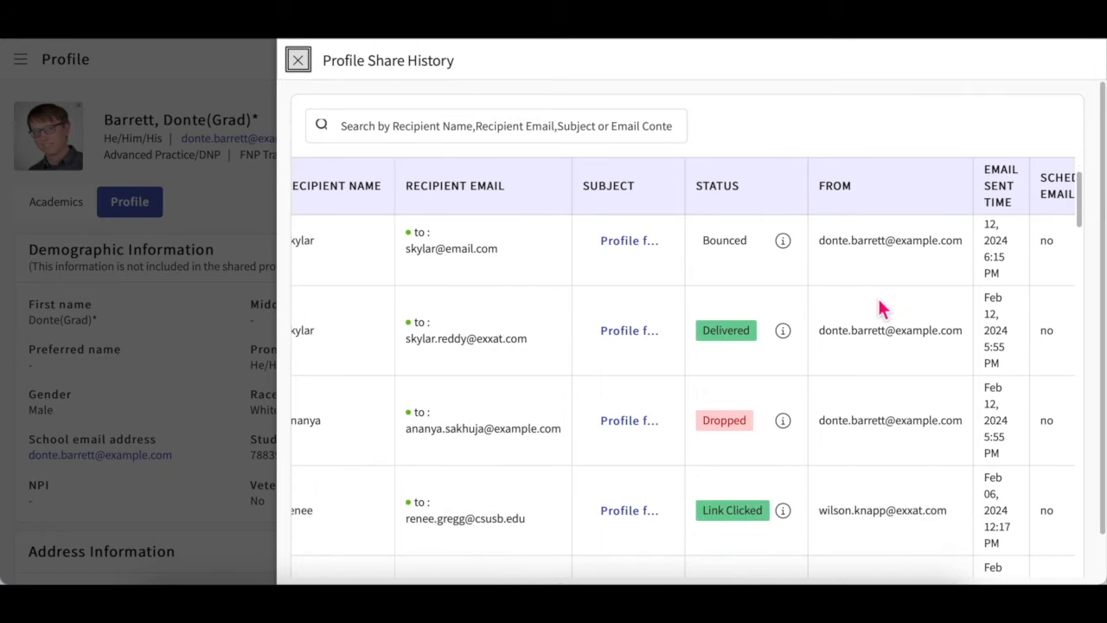
{"action": "scroll", "coordinate": [878, 301], "scroll_direction": "down", "scroll_amount": 3}
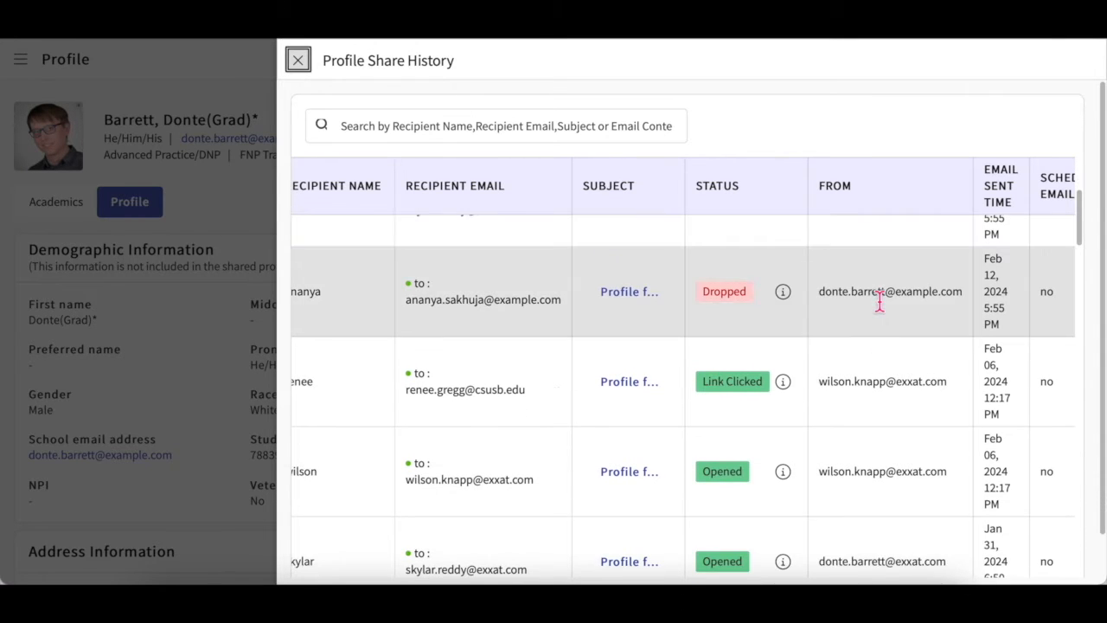
{"action": "mouse_move", "coordinate": [737, 336]}
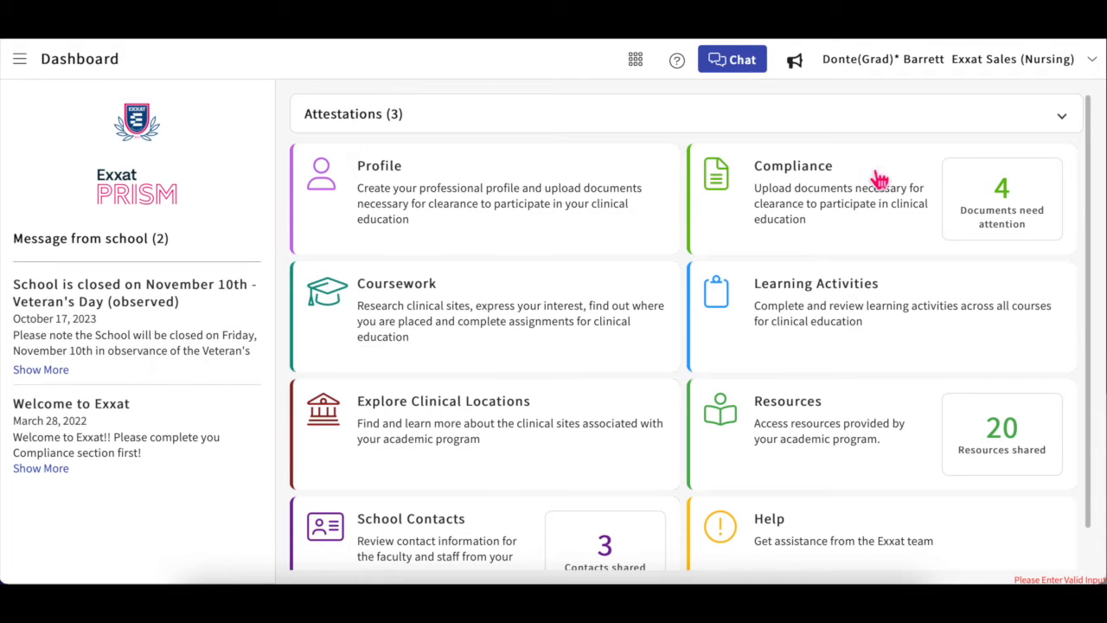
Step: Open the Compliance page from the Dashboard card, briefly opening and closing the navigation menu
{"action": "left_click", "coordinate": [744, 224]}
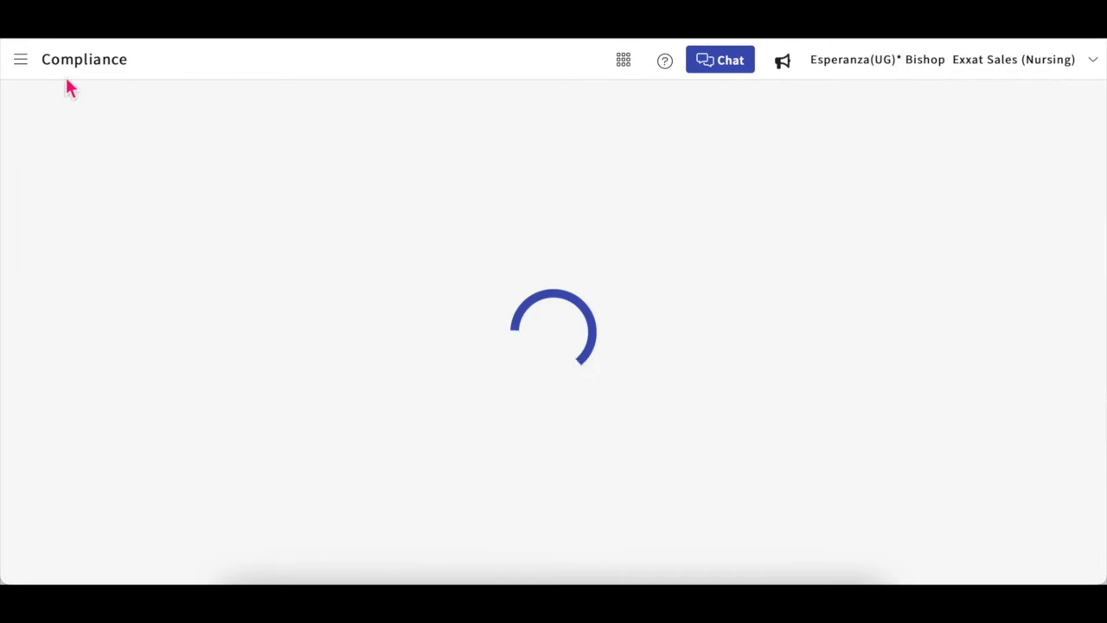
{"action": "left_click", "coordinate": [22, 62]}
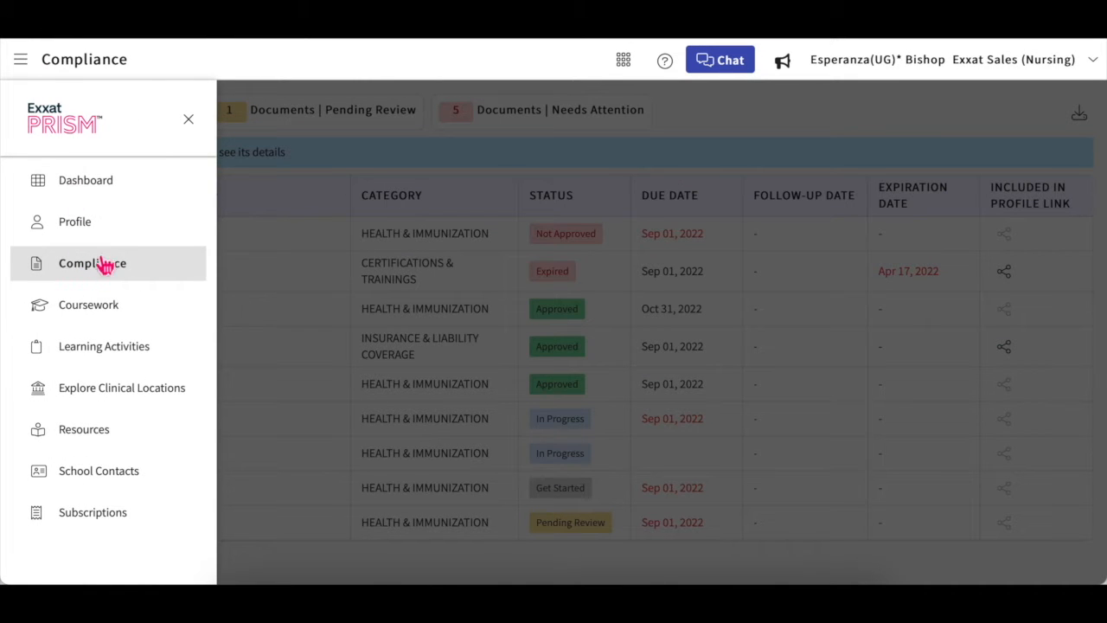
{"action": "left_click", "coordinate": [189, 119]}
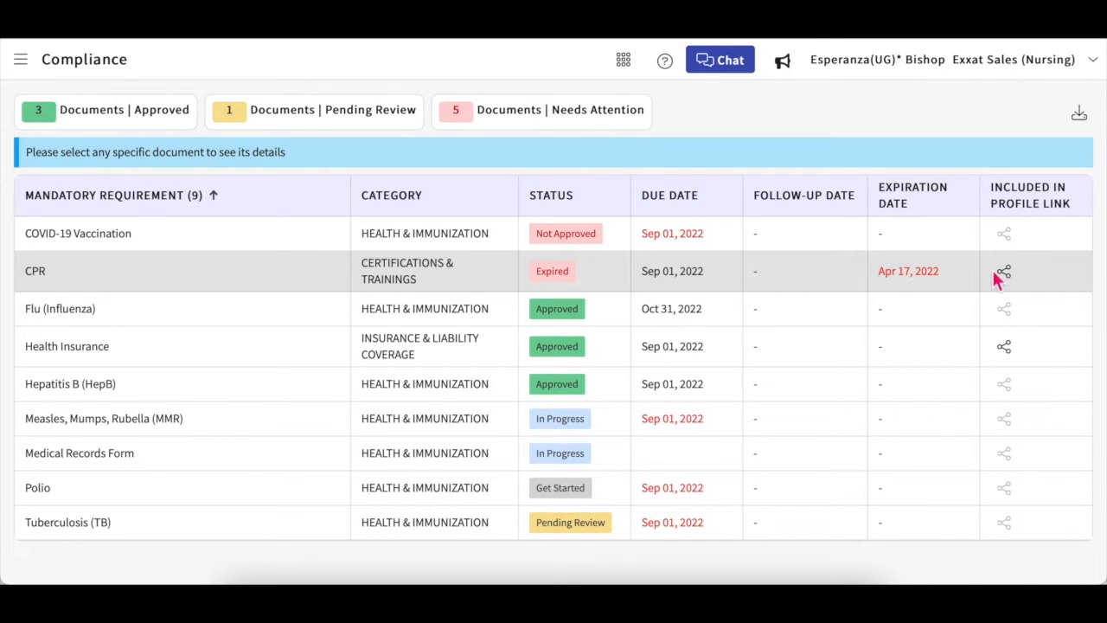
Step: Open the Polio requirement's detail panel from the Compliance table
{"action": "left_click", "coordinate": [1003, 272]}
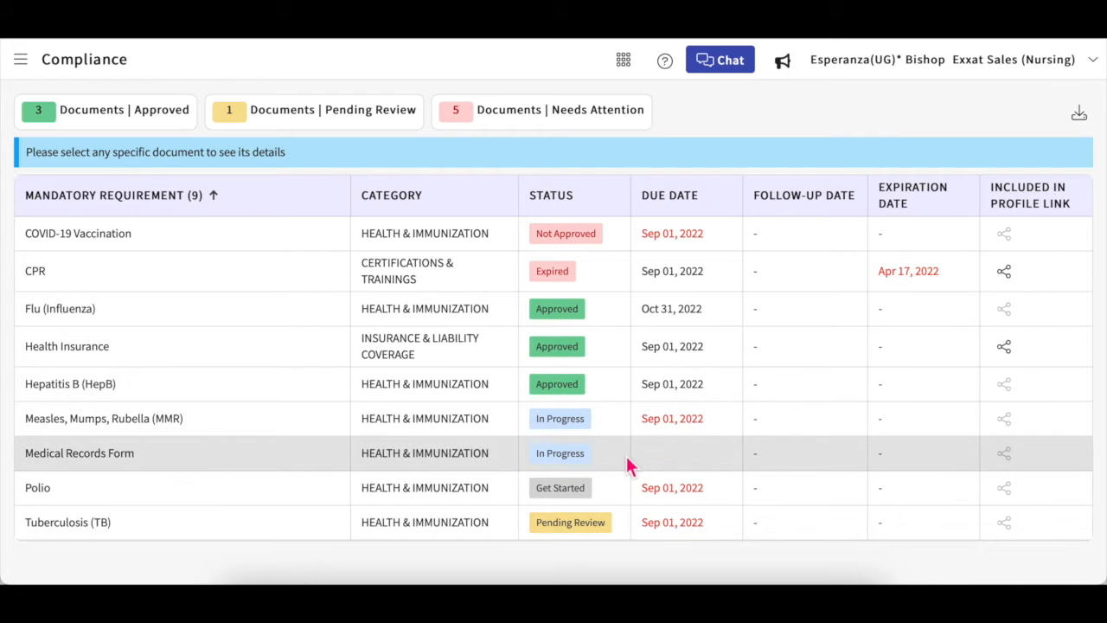
{"action": "left_click", "coordinate": [568, 491]}
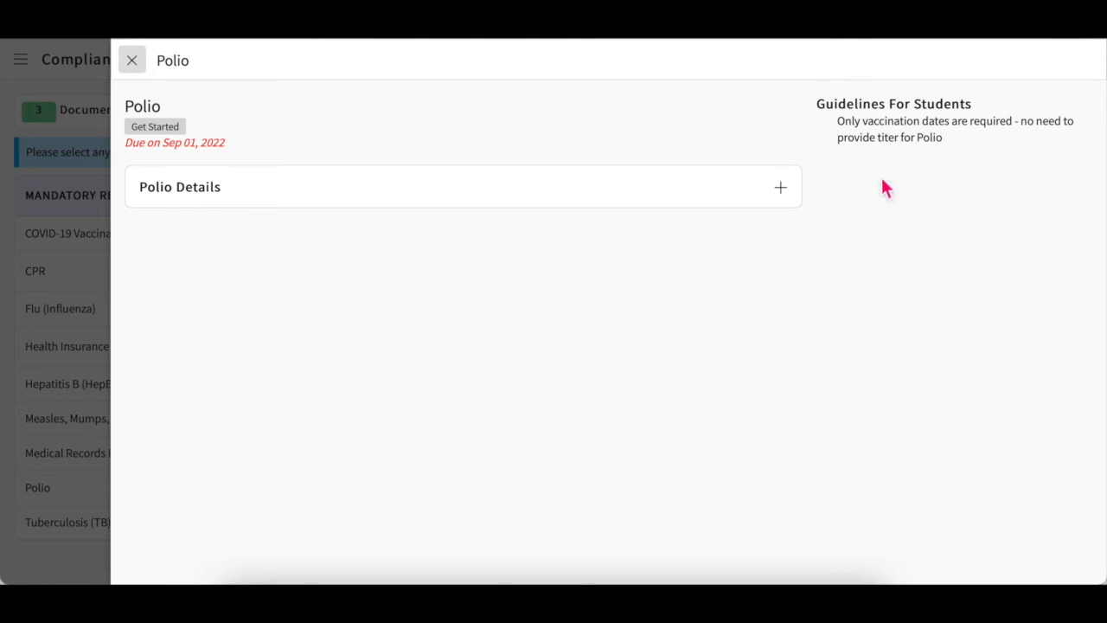
Step: Begin a Polio vaccination entry dated Jan 03, 2023
{"action": "left_click", "coordinate": [794, 192]}
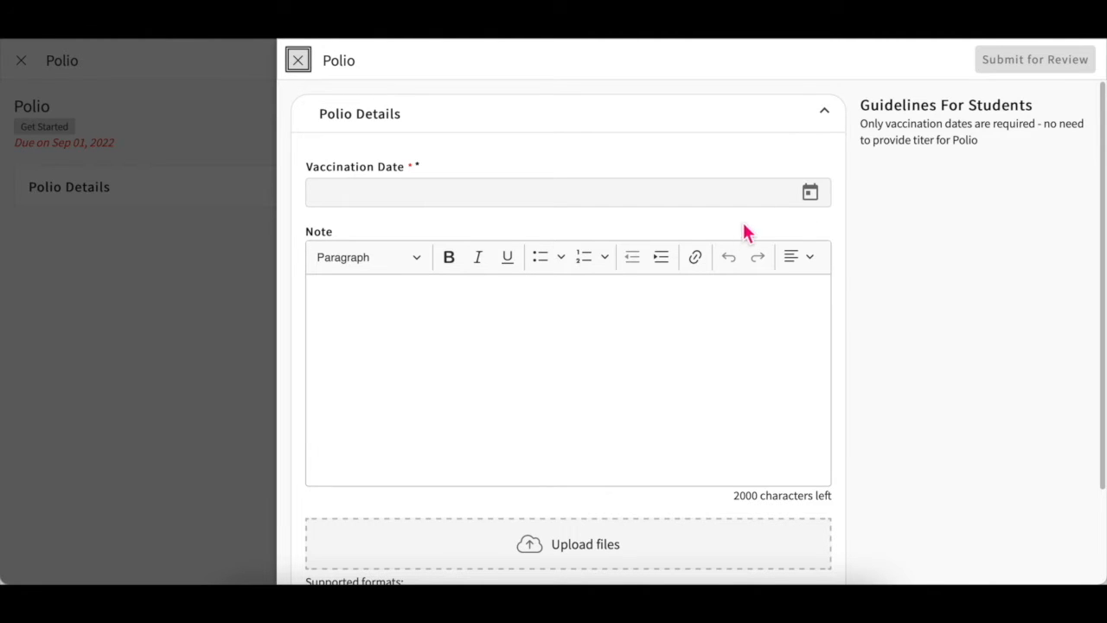
{"action": "left_click", "coordinate": [823, 199]}
{"action": "left_click", "coordinate": [523, 248]}
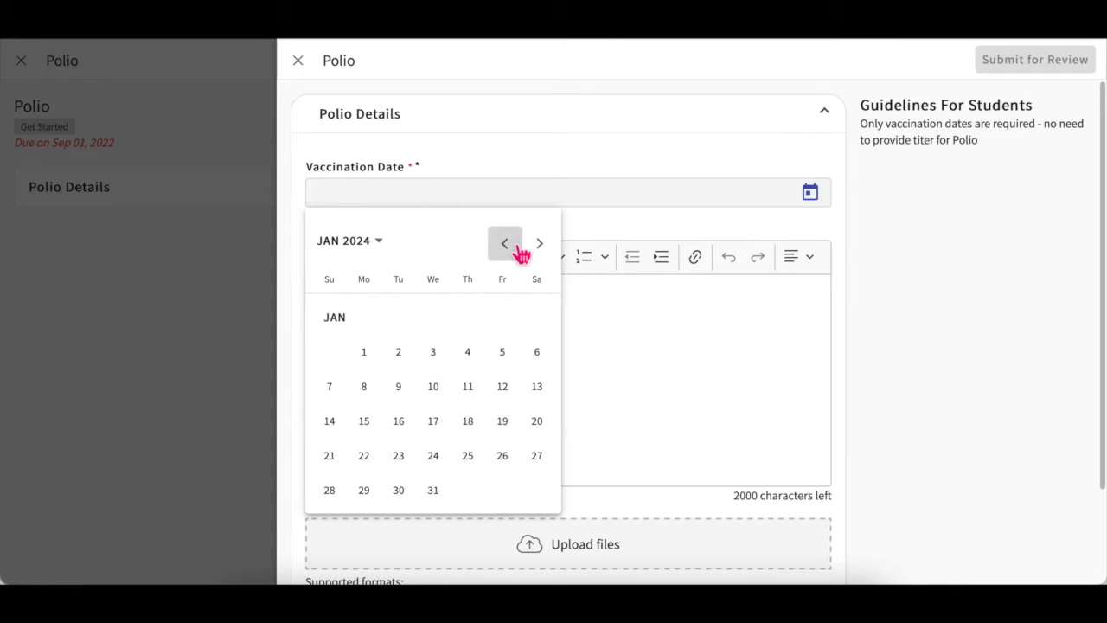
{"action": "left_click", "coordinate": [674, 225]}
{"action": "left_click", "coordinate": [447, 196]}
{"action": "type", "text": "J"}
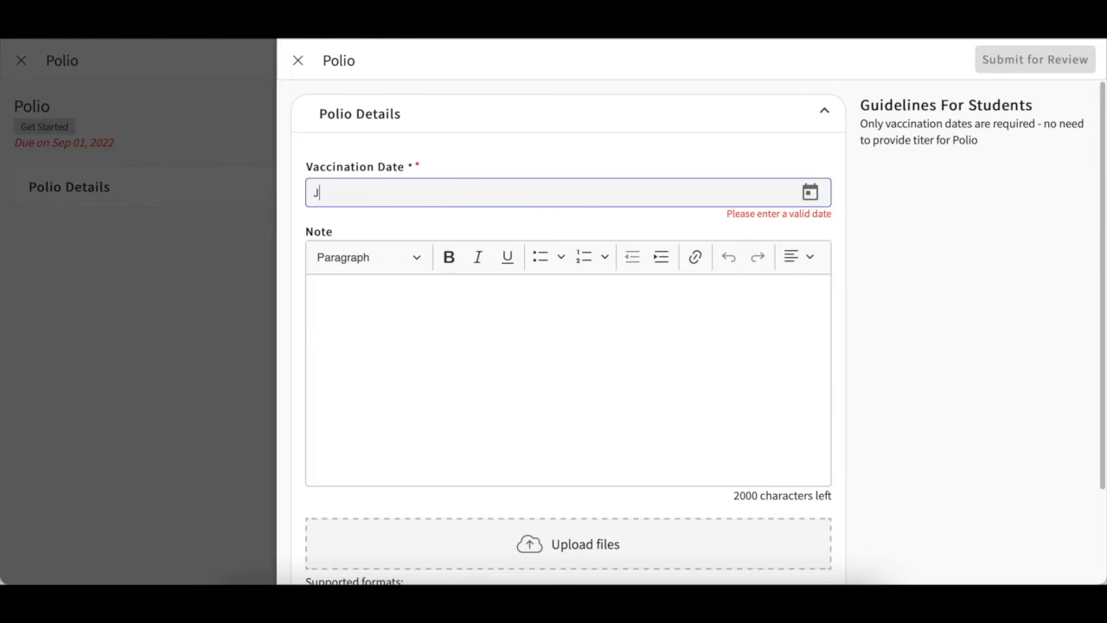
{"action": "type", "text": "an 03, 2023"}
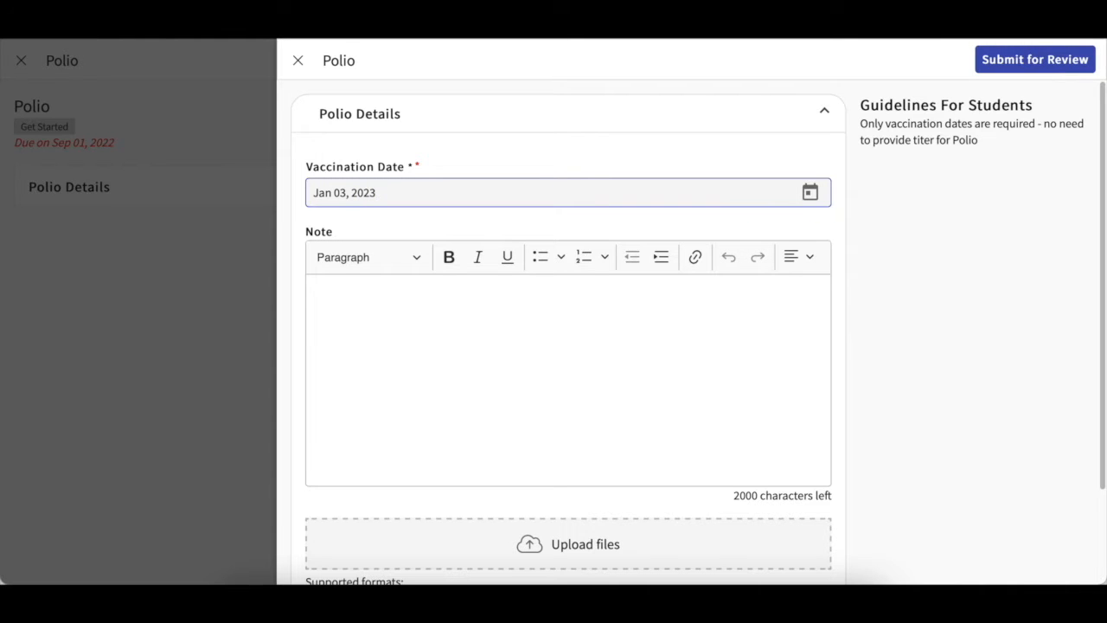
{"action": "scroll", "coordinate": [506, 395], "scroll_direction": "down", "scroll_amount": 1}
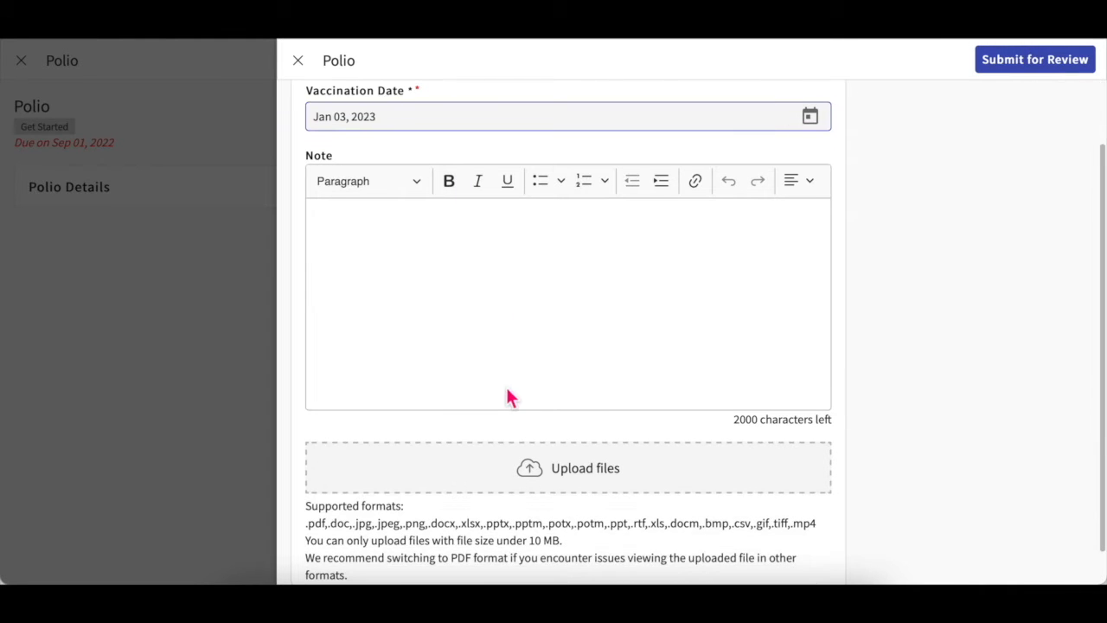
Step: Skip attaching a file, discard the unsaved Polio entry, and close the requirement panel
{"action": "left_click", "coordinate": [592, 481]}
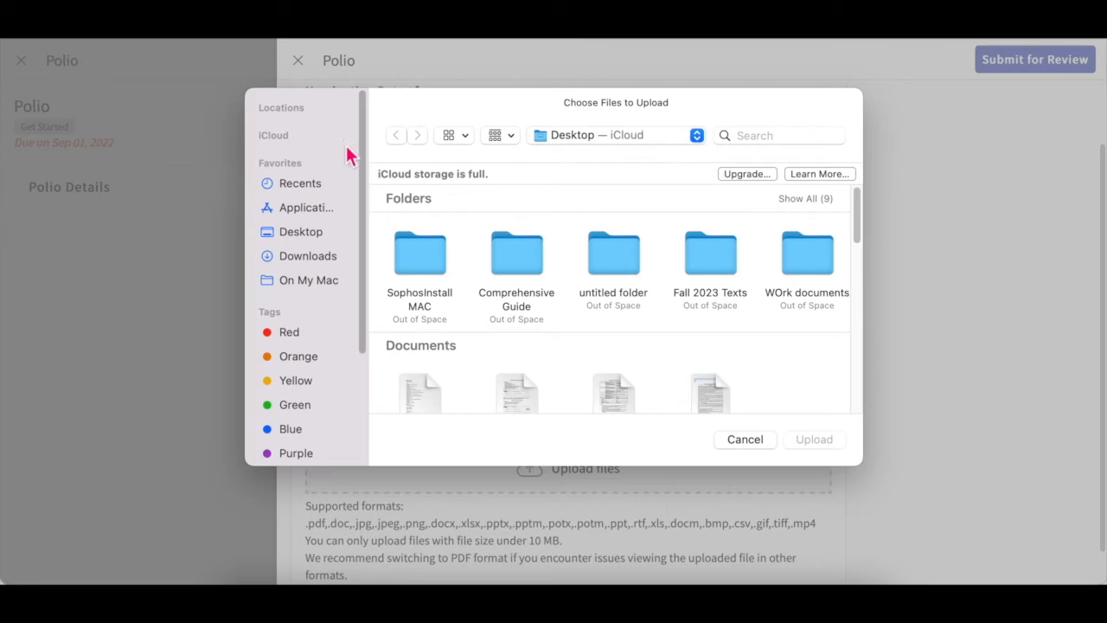
{"action": "left_click", "coordinate": [749, 441]}
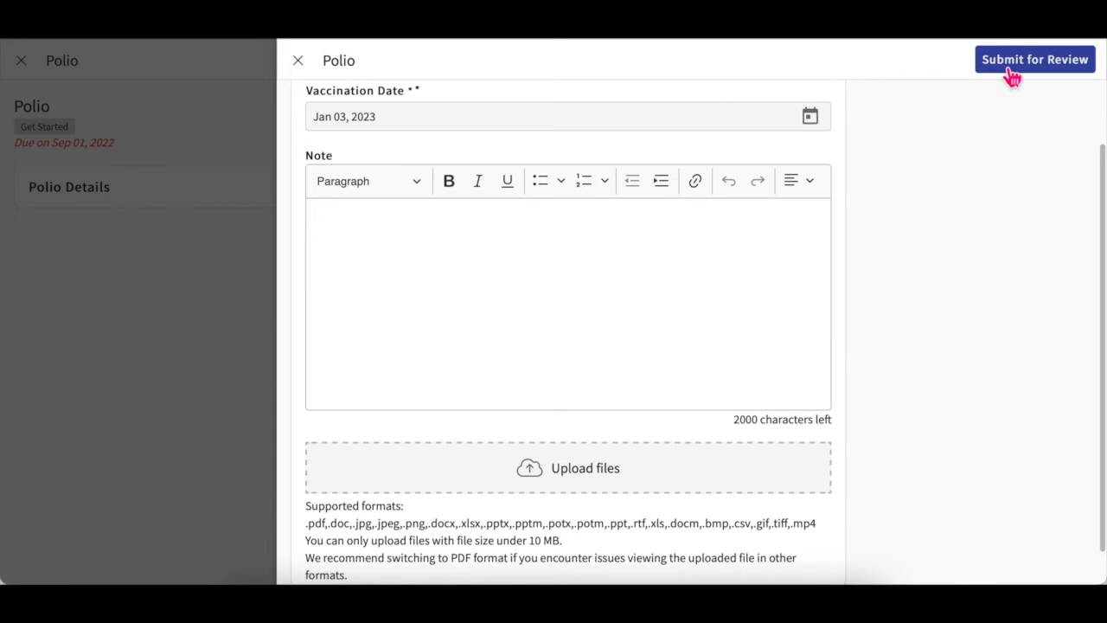
{"action": "left_click", "coordinate": [303, 64]}
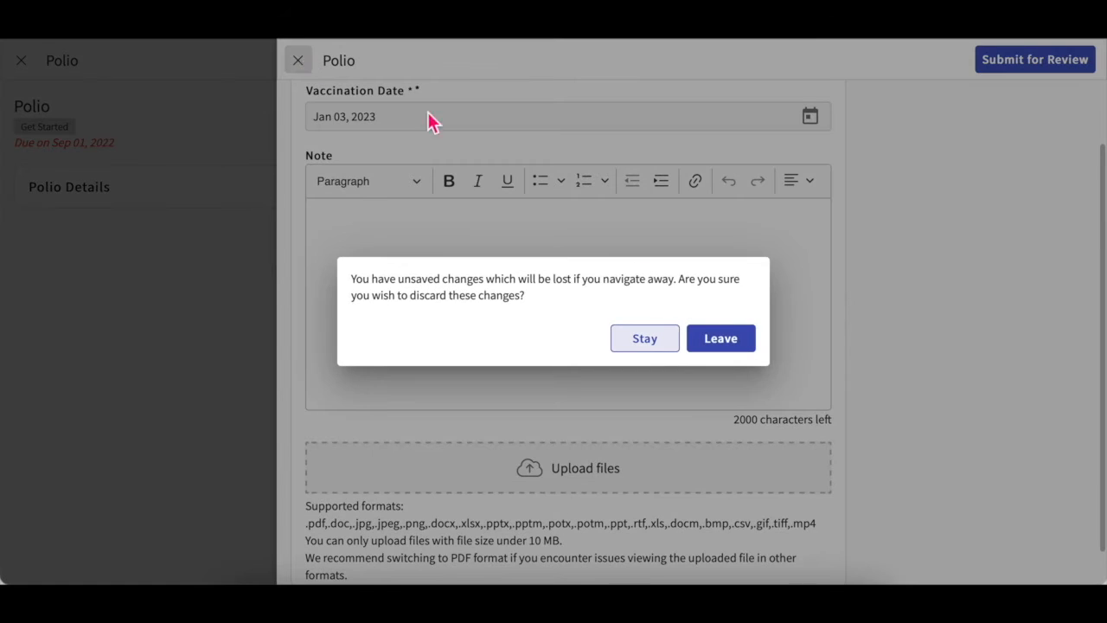
{"action": "left_click", "coordinate": [746, 346]}
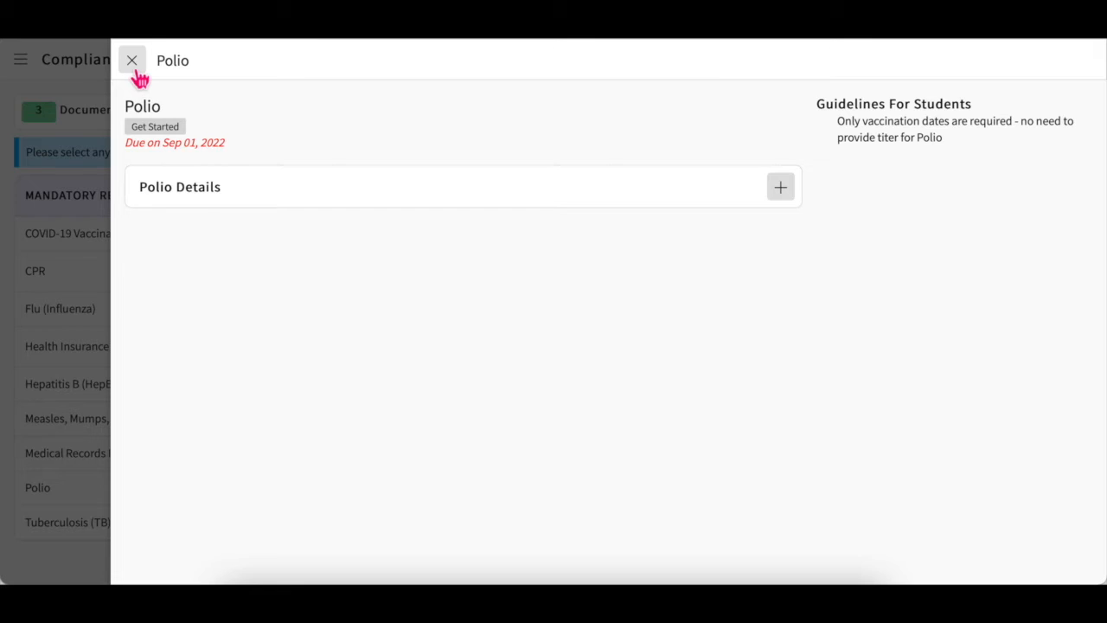
{"action": "left_click", "coordinate": [135, 75]}
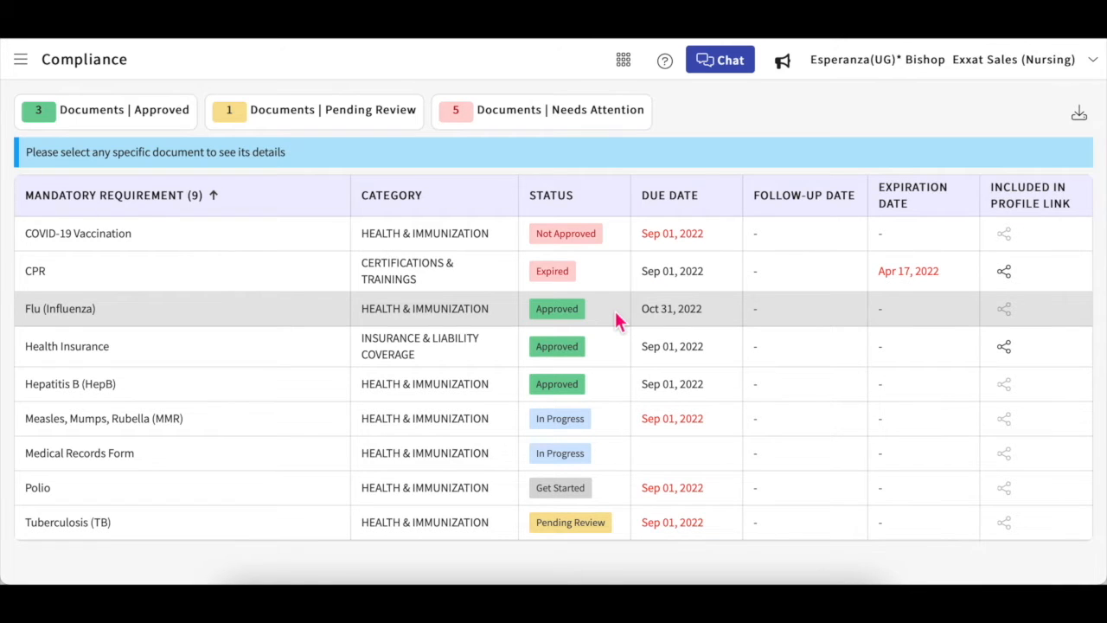
{"action": "left_click", "coordinate": [554, 241]}
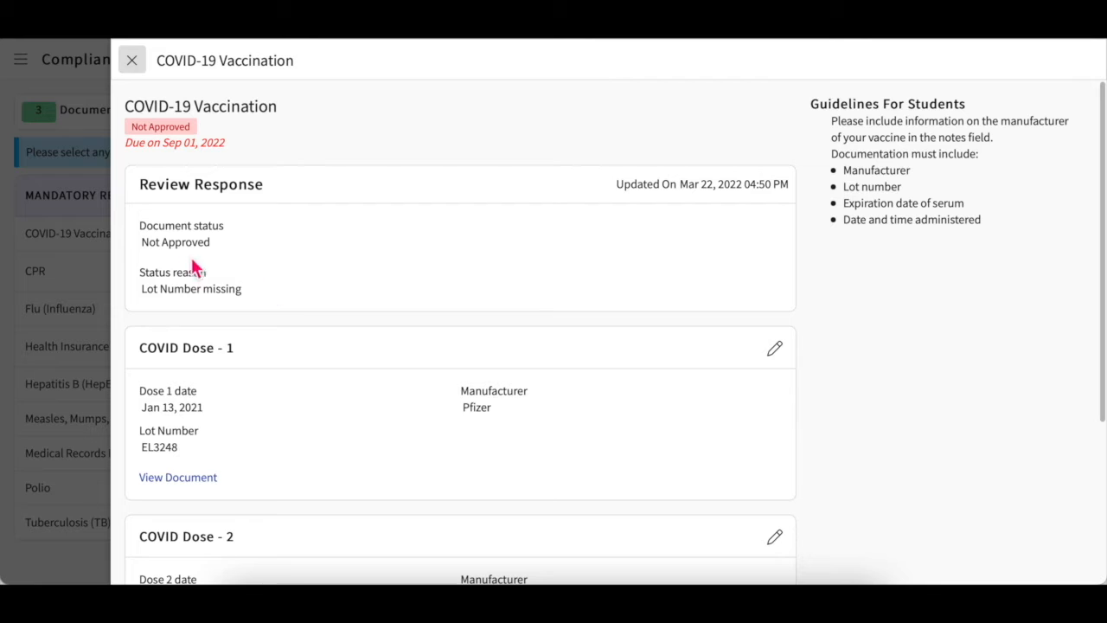
{"action": "scroll", "coordinate": [140, 292], "scroll_direction": "down", "scroll_amount": 3}
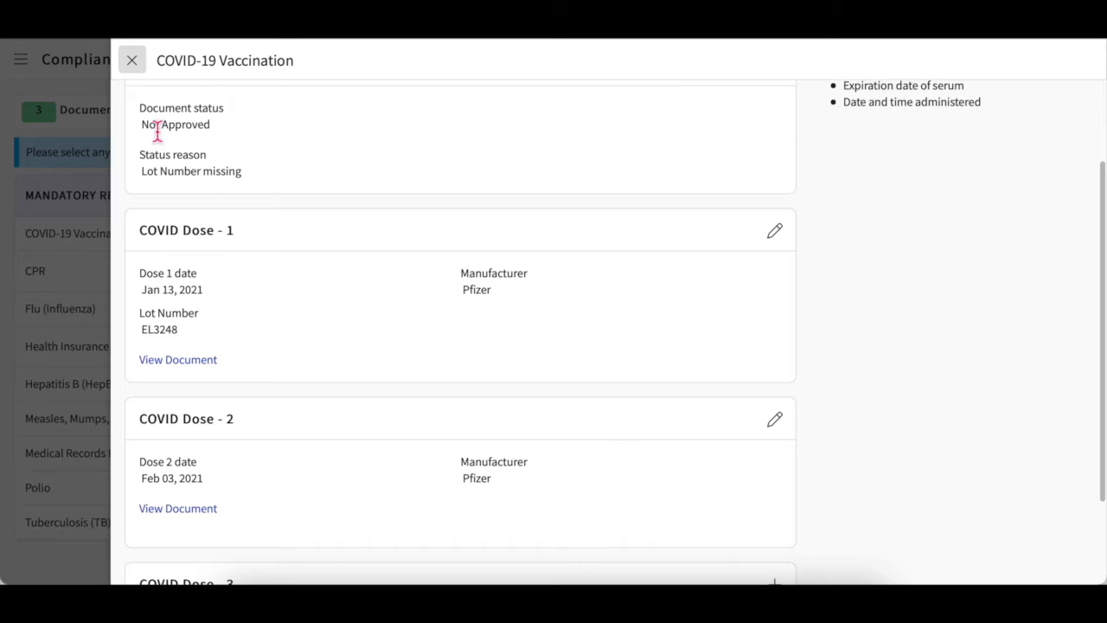
{"action": "left_click", "coordinate": [134, 66]}
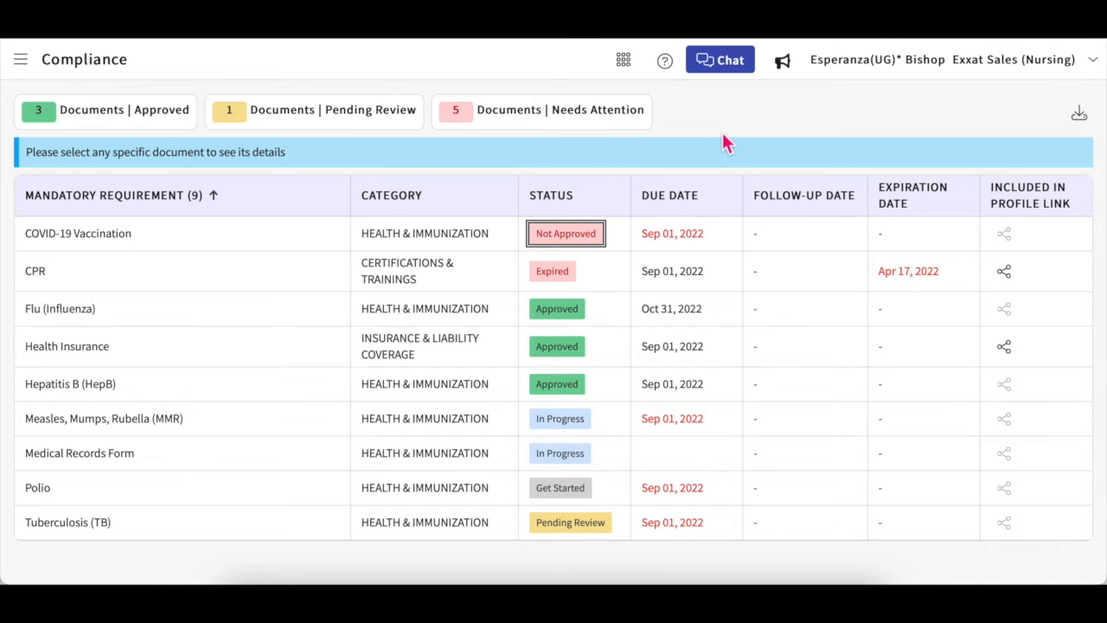
{"action": "left_click", "coordinate": [1081, 116]}
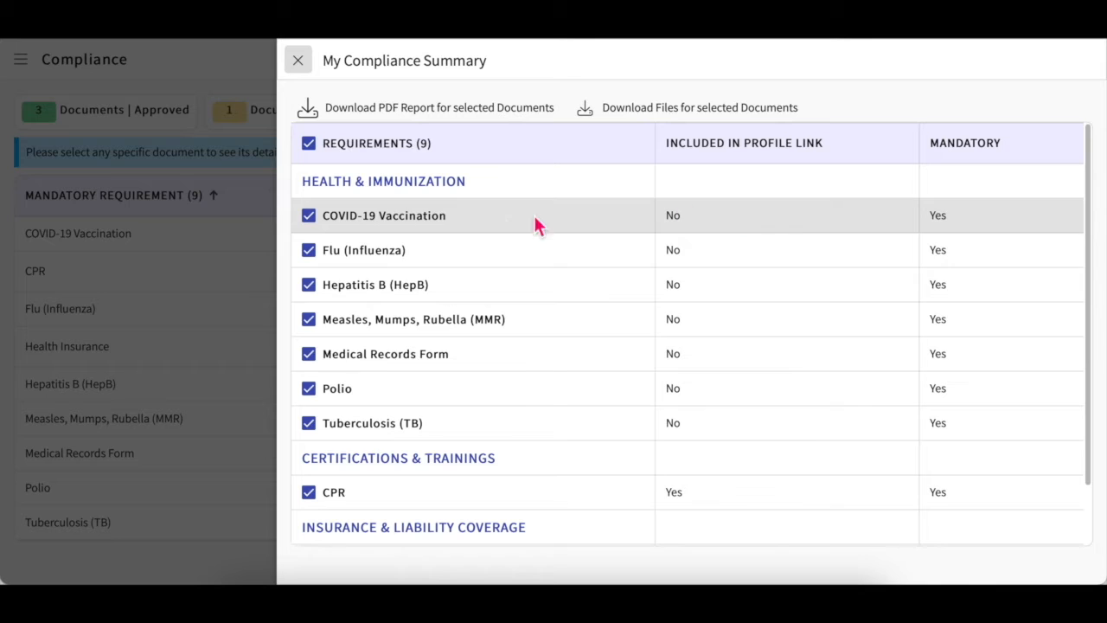
{"action": "left_click", "coordinate": [311, 390]}
{"action": "left_click", "coordinate": [322, 260]}
{"action": "left_click", "coordinate": [320, 291]}
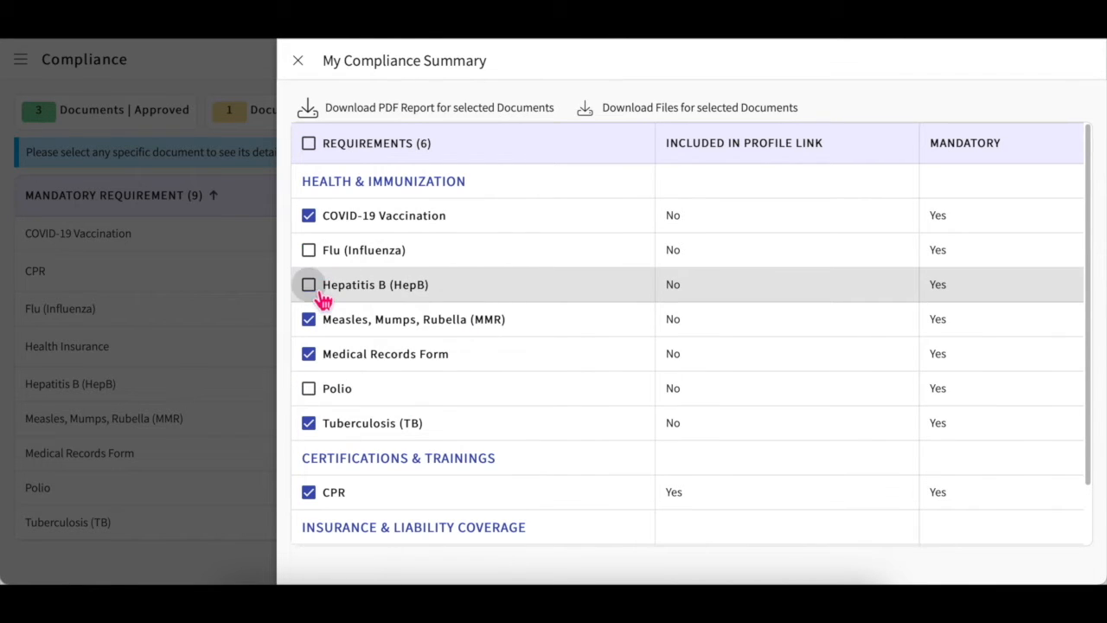
{"action": "scroll", "coordinate": [333, 389], "scroll_direction": "down", "scroll_amount": 1}
{"action": "left_click", "coordinate": [318, 429]}
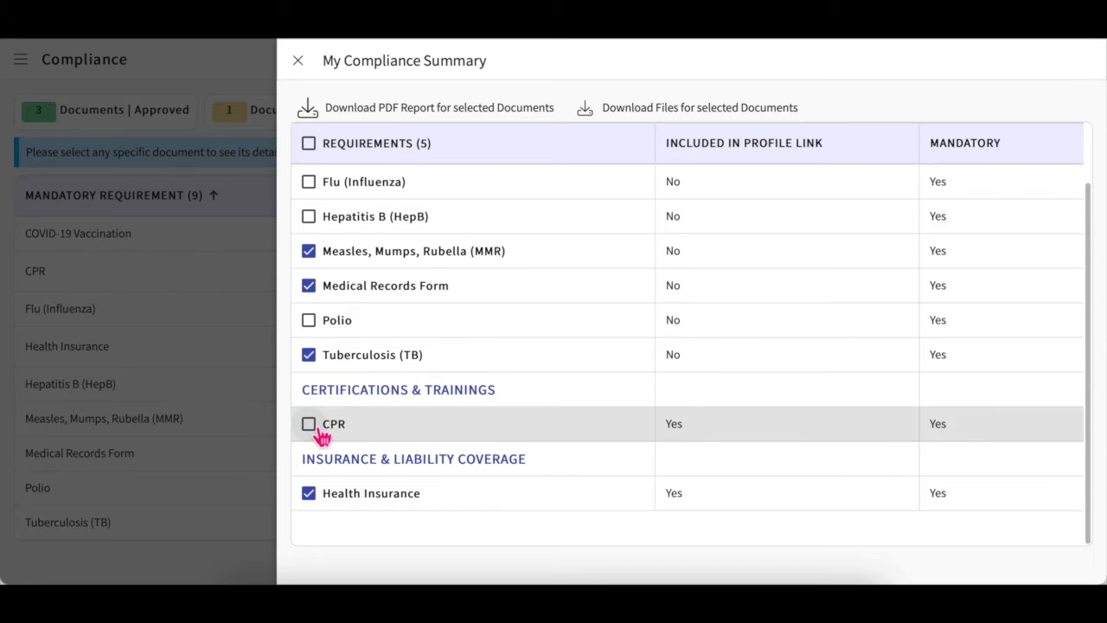
{"action": "scroll", "coordinate": [322, 436], "scroll_direction": "up", "scroll_amount": 2}
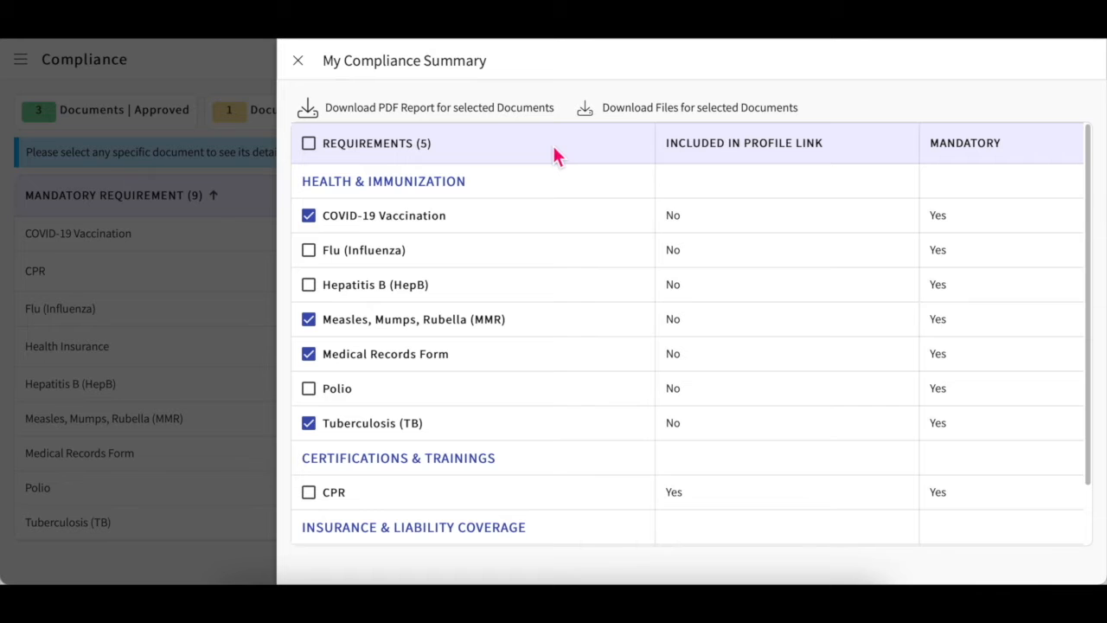
{"action": "left_click", "coordinate": [303, 68]}
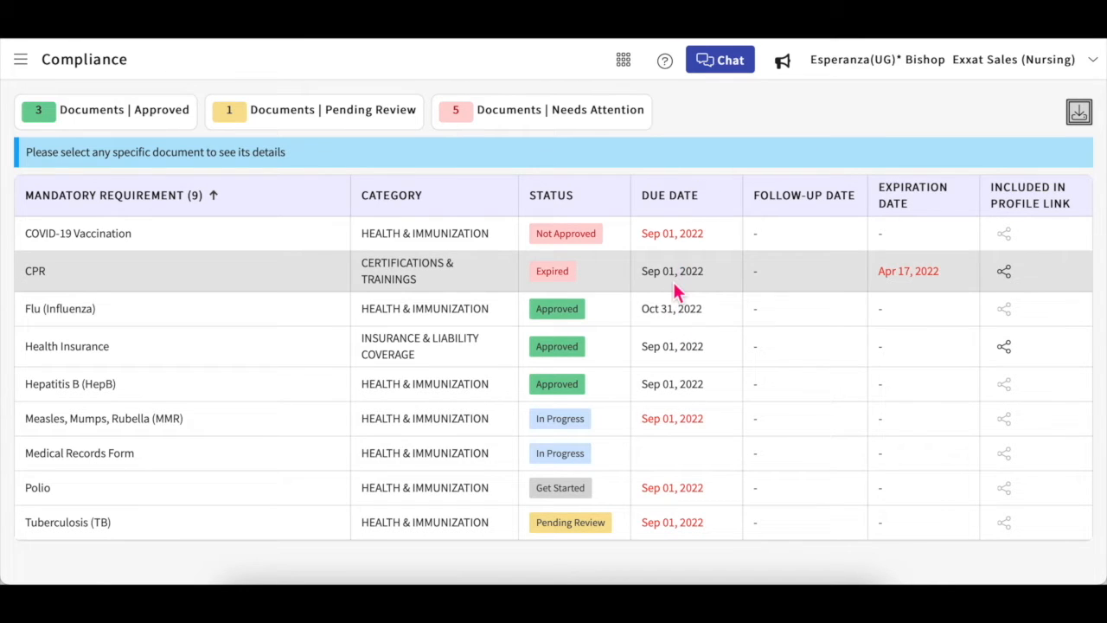
Step: Open the approved Flu (Influenza) requirement and start a new flu vaccination record
{"action": "left_click", "coordinate": [578, 316]}
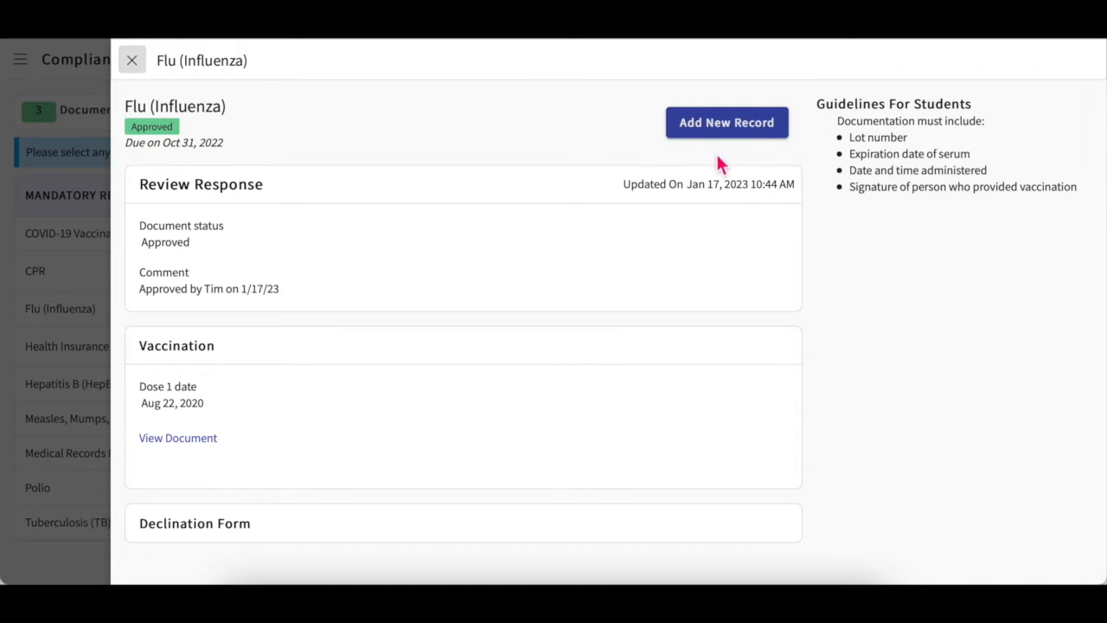
{"action": "left_click", "coordinate": [729, 130]}
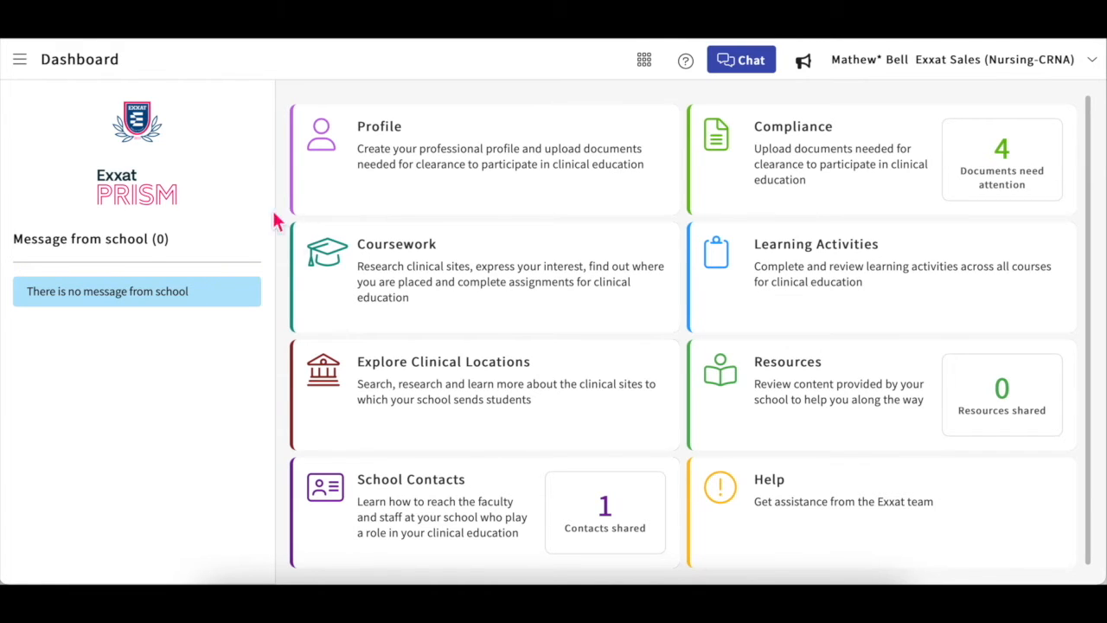
Step: Open Coursework and view the CP 5 placement's August 2024 schedule calendar
{"action": "left_click", "coordinate": [425, 253]}
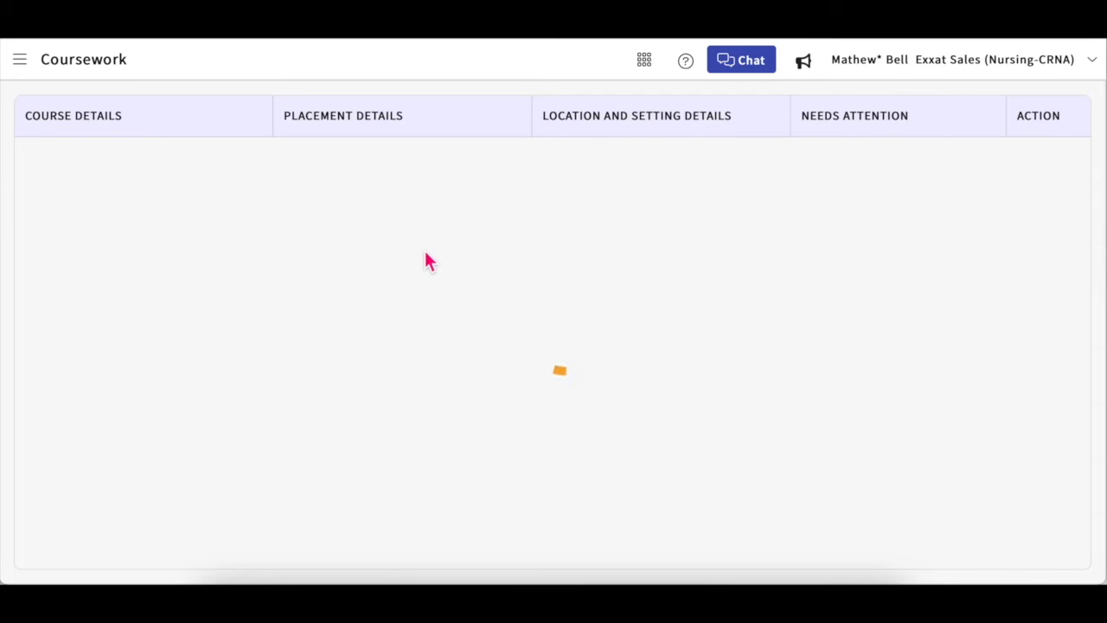
{"action": "left_click", "coordinate": [19, 59]}
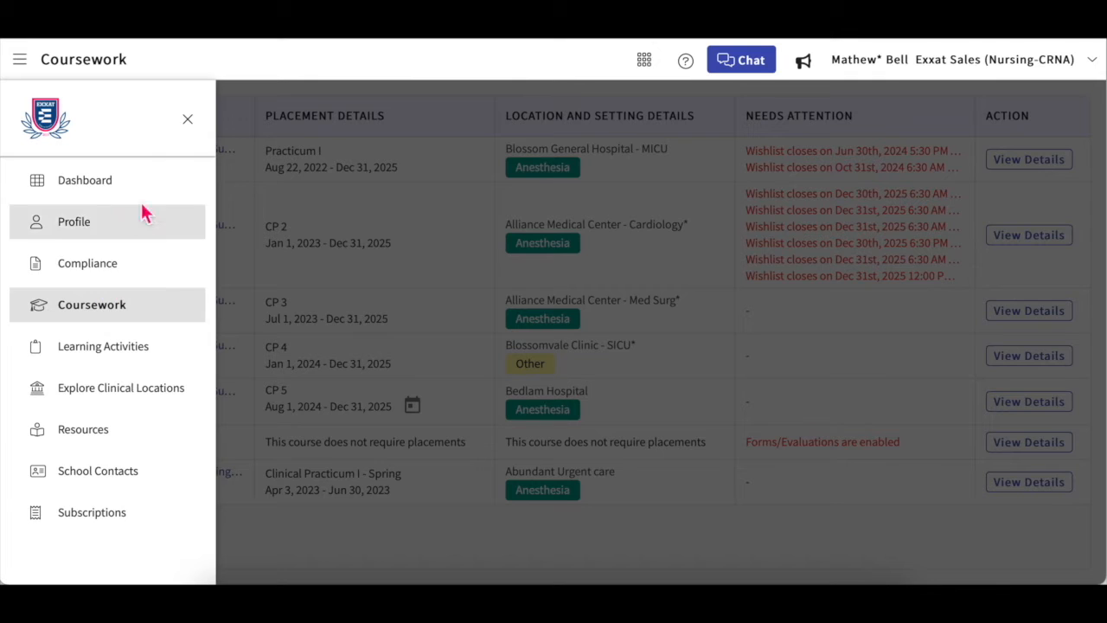
{"action": "left_click", "coordinate": [197, 121]}
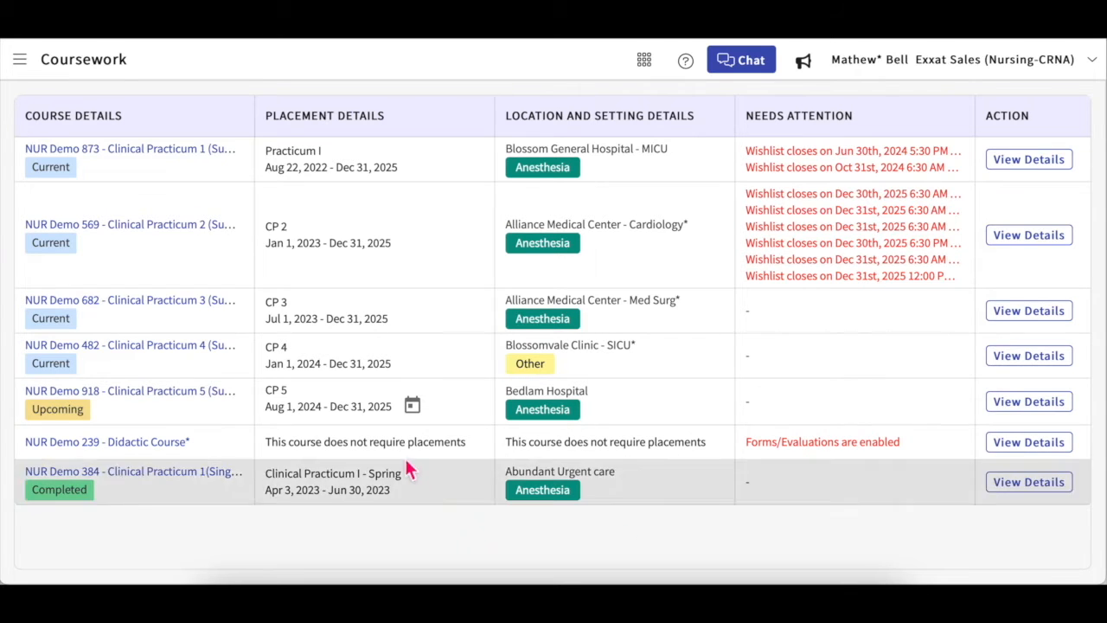
{"action": "left_click", "coordinate": [412, 406]}
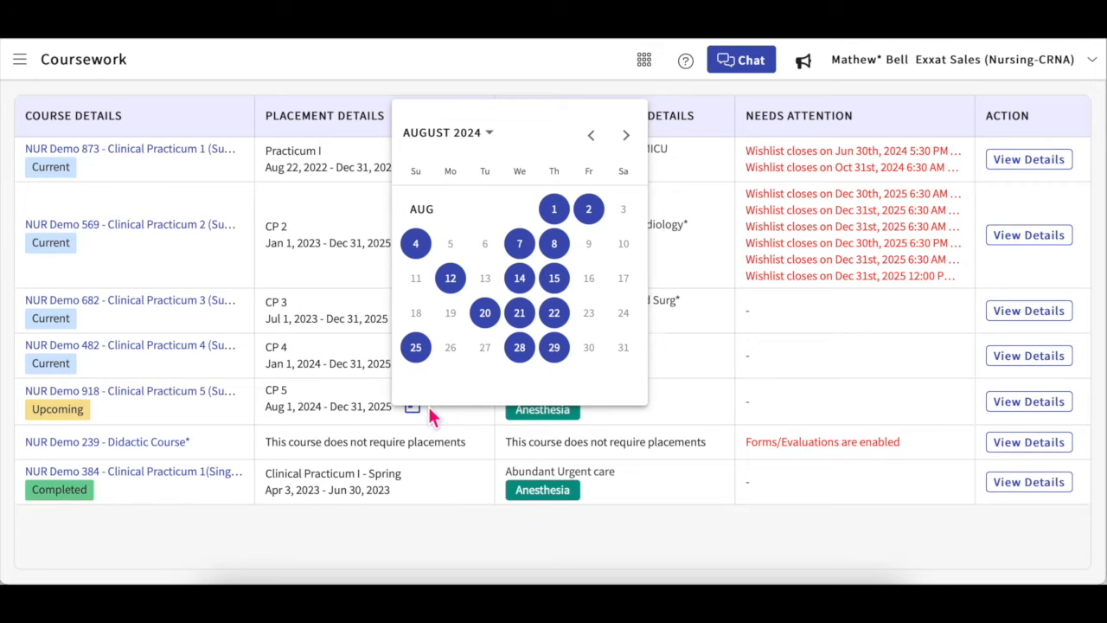
{"action": "left_click", "coordinate": [413, 409]}
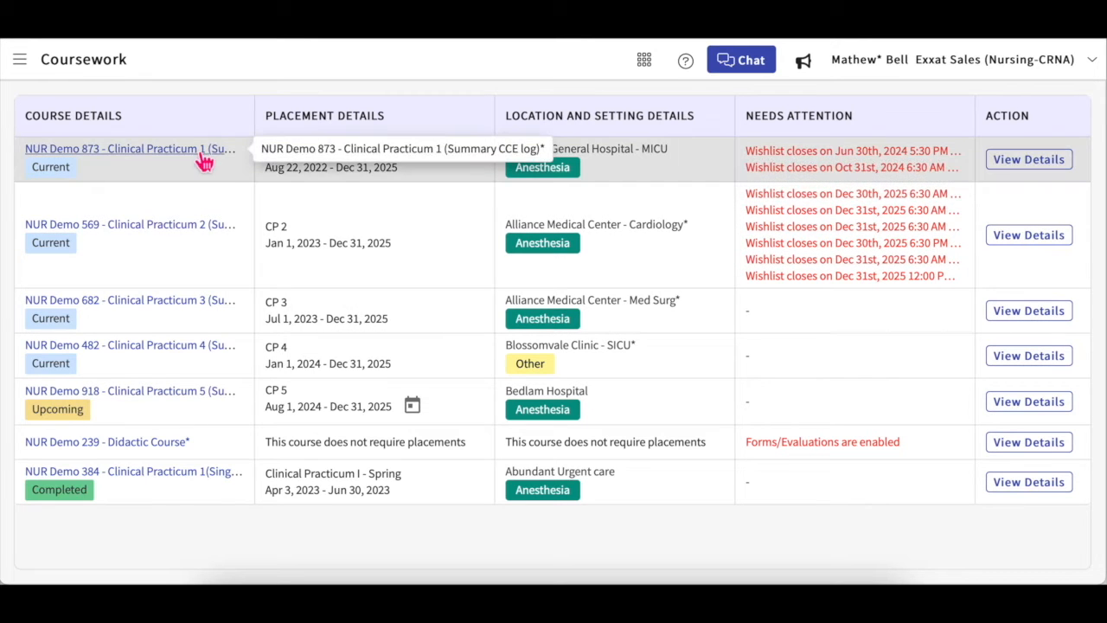
Step: Open NUR Demo 873 course details and scroll its Course Activities down to Patient Log and back
{"action": "left_click", "coordinate": [1000, 164]}
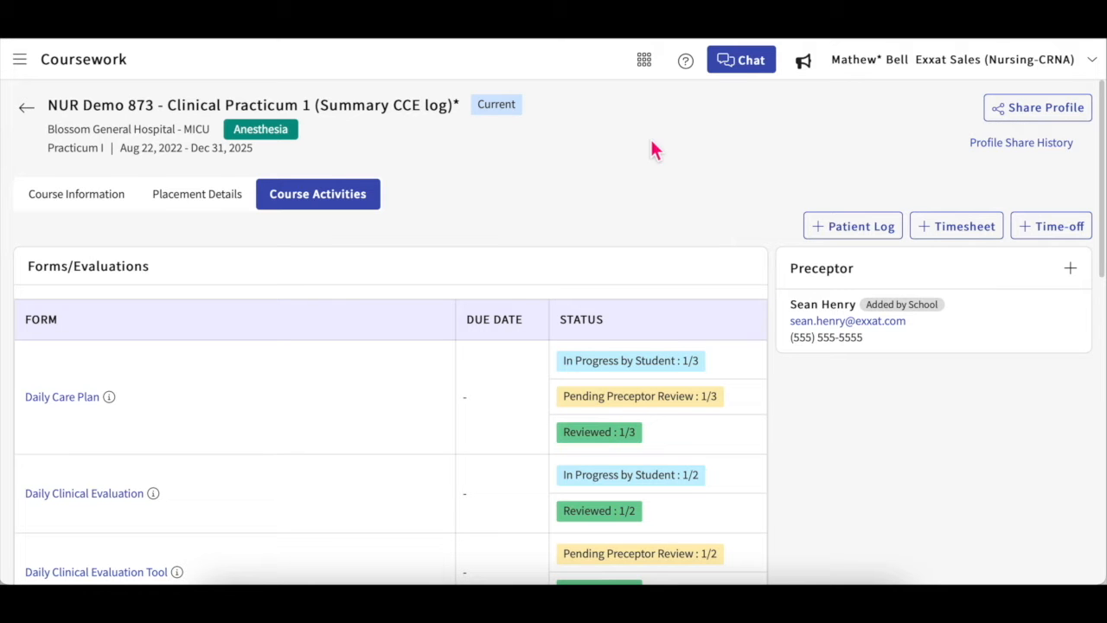
{"action": "scroll", "coordinate": [691, 271], "scroll_direction": "down", "scroll_amount": 2}
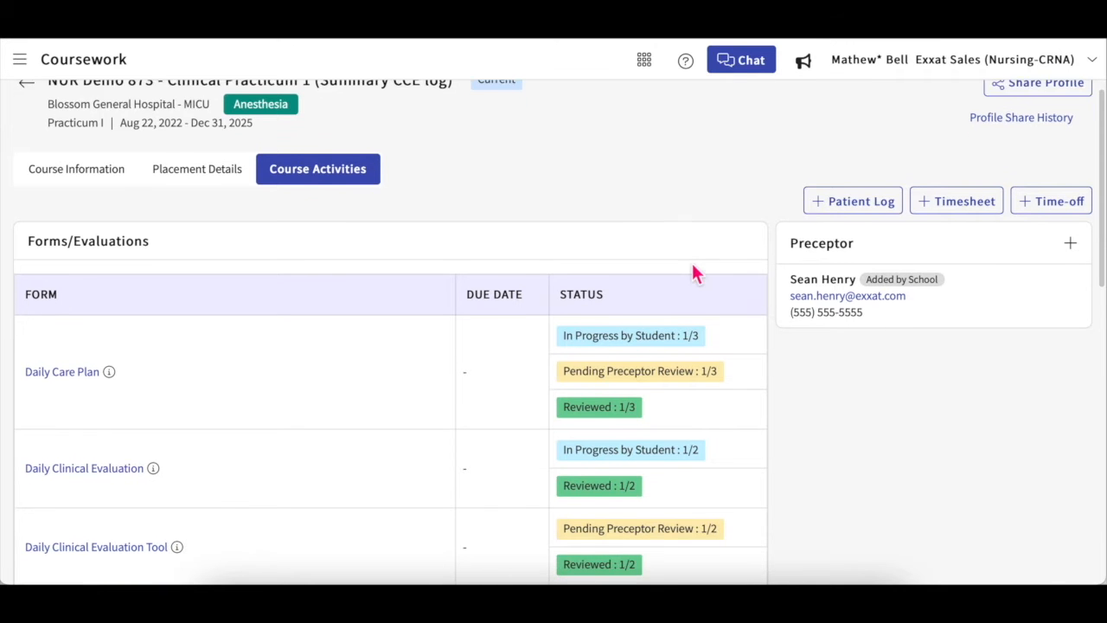
{"action": "scroll", "coordinate": [696, 271], "scroll_direction": "down", "scroll_amount": 5}
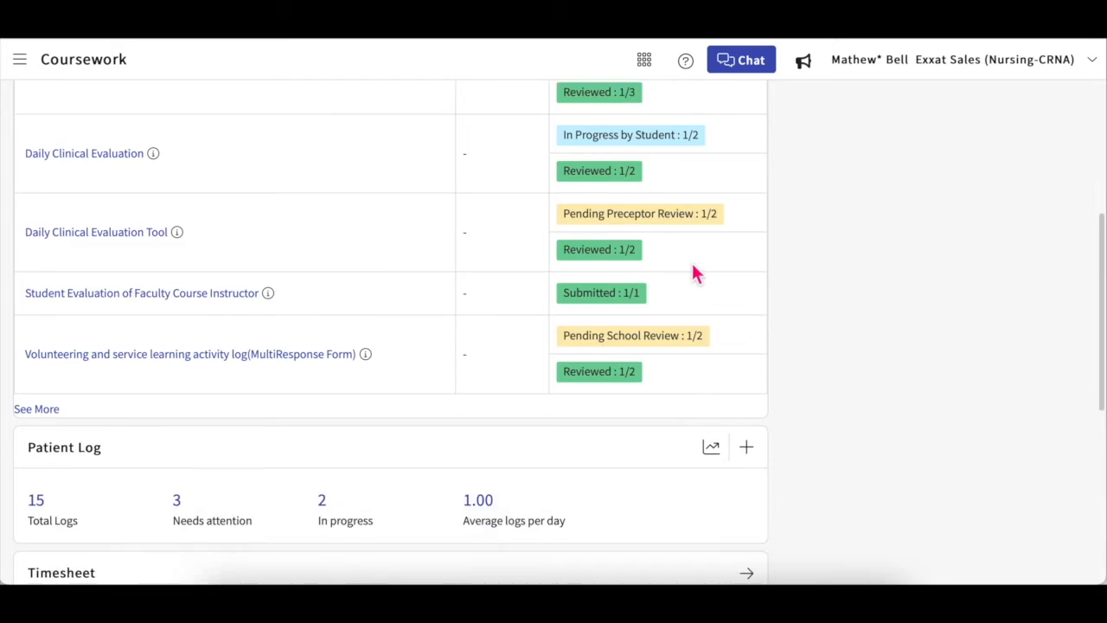
{"action": "scroll", "coordinate": [696, 272], "scroll_direction": "up", "scroll_amount": 7}
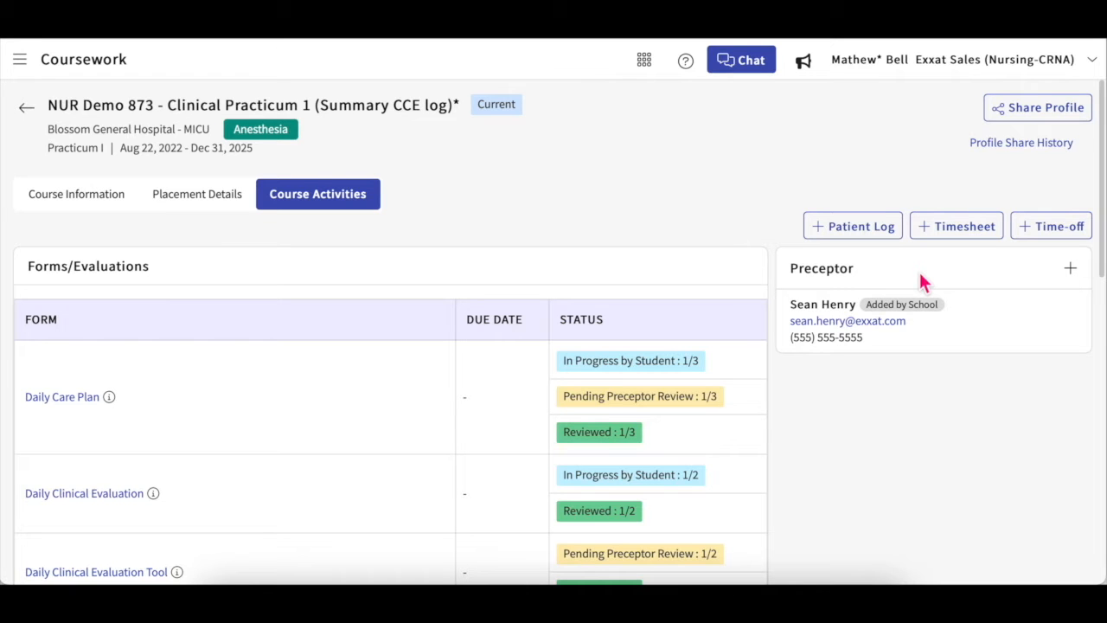
Step: Start a new preceptor and enter the preceptor's first name, last name and e-mail
{"action": "left_click", "coordinate": [1078, 275]}
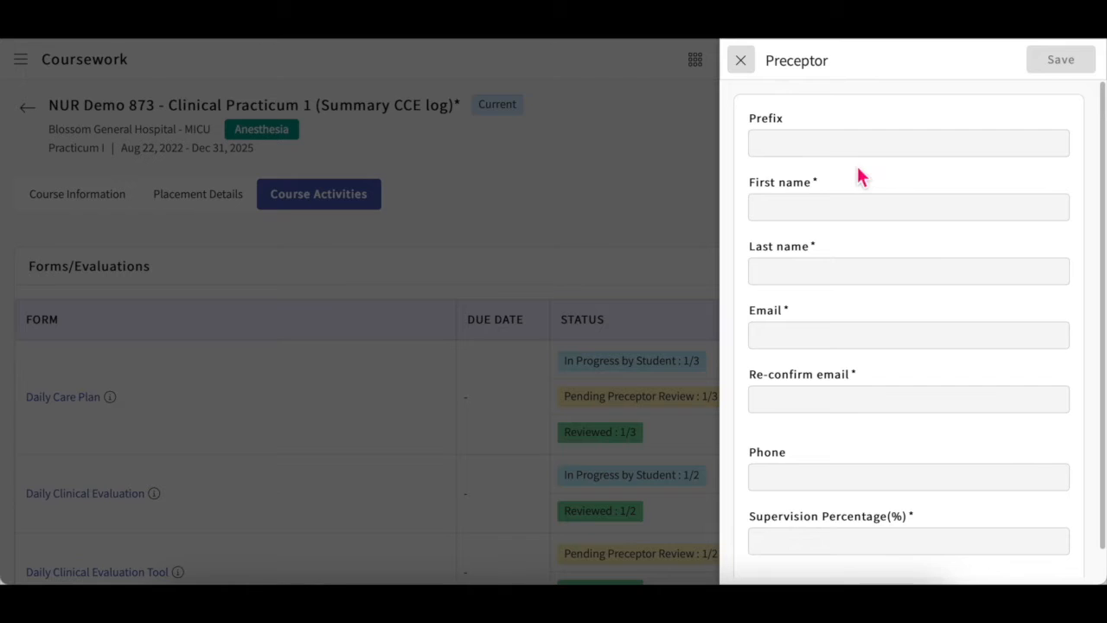
{"action": "left_click", "coordinate": [832, 212]}
{"action": "left_click", "coordinate": [823, 274]}
{"action": "left_click", "coordinate": [817, 330]}
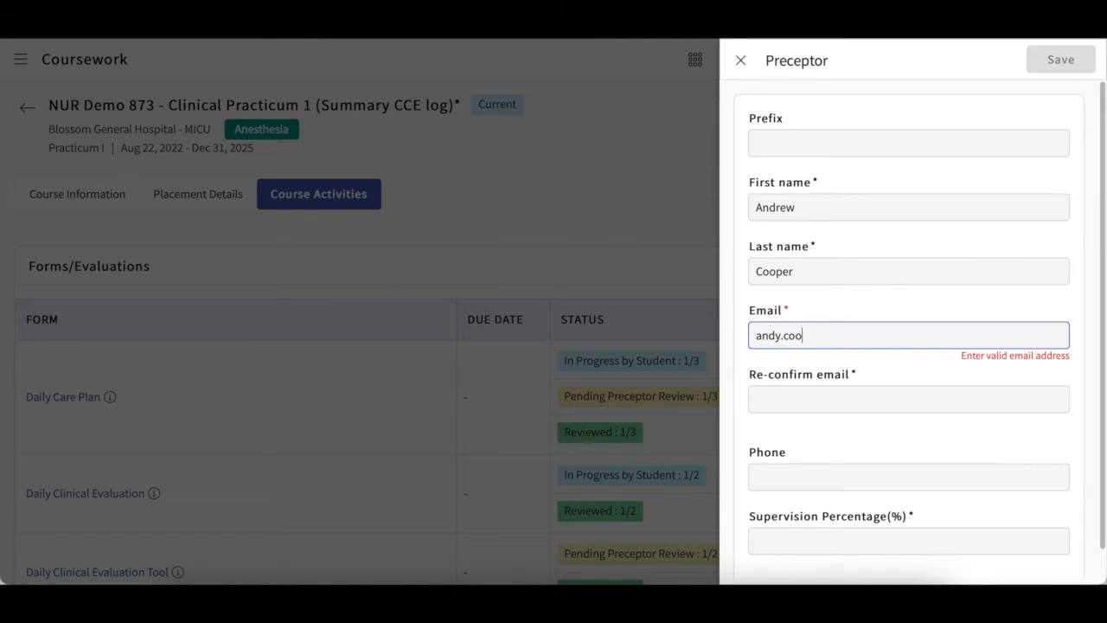
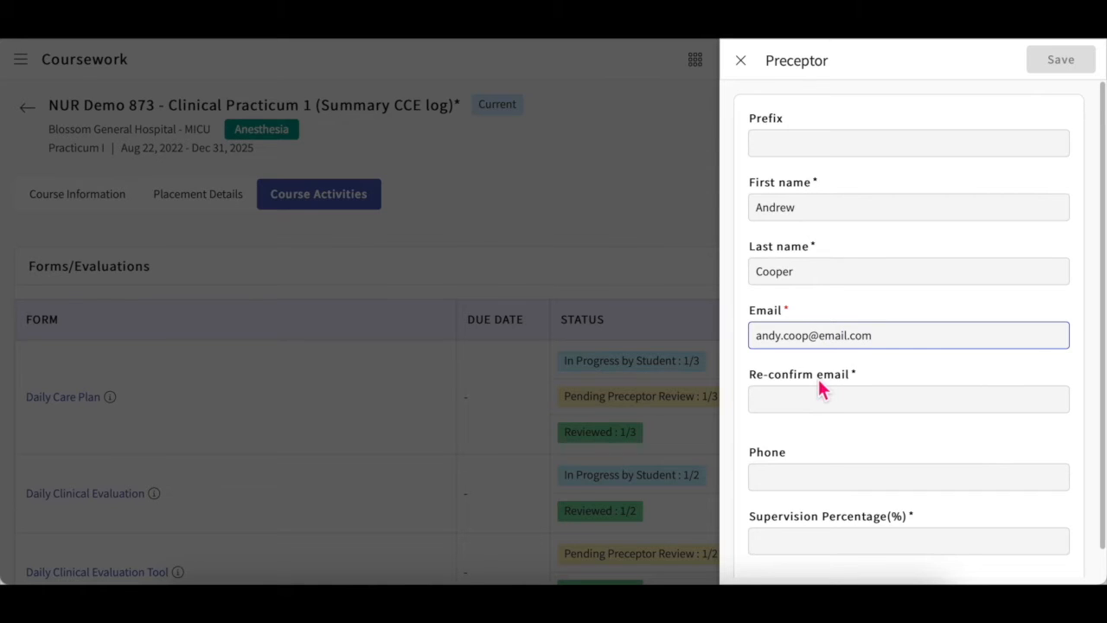
Step: Re-confirm the e-mail, set supervision to 60%, and save the preceptor with visibility confirmed
{"action": "scroll", "coordinate": [819, 381], "scroll_direction": "down", "scroll_amount": 1}
{"action": "triple_click", "coordinate": [843, 306]}
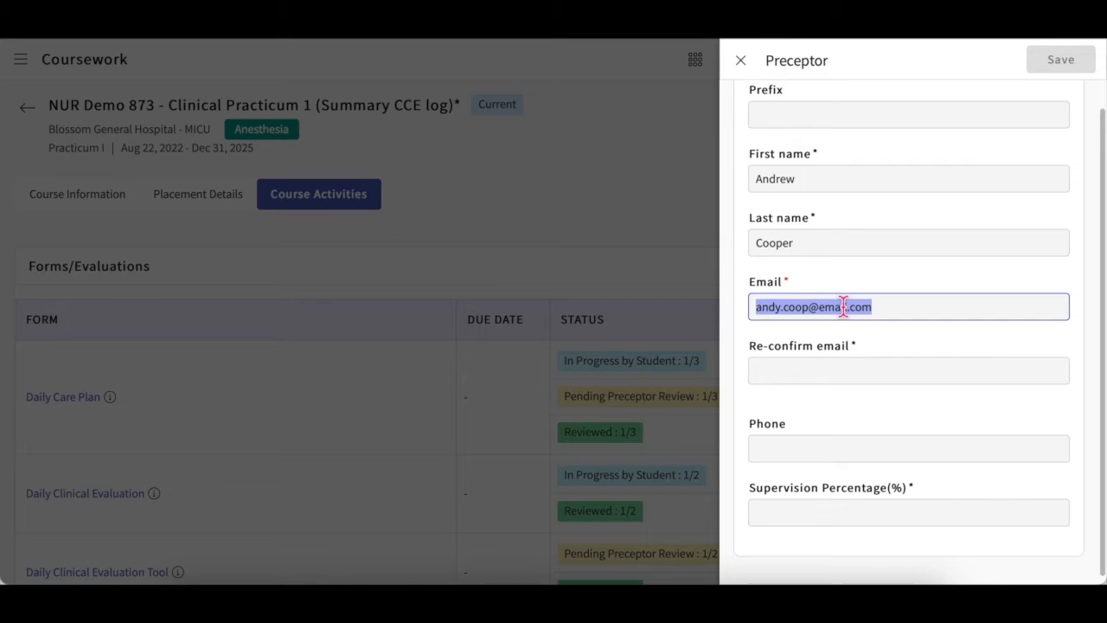
{"action": "key", "text": "ctrl+c"}
{"action": "left_click", "coordinate": [826, 370]}
{"action": "key", "text": "ctrl+v"}
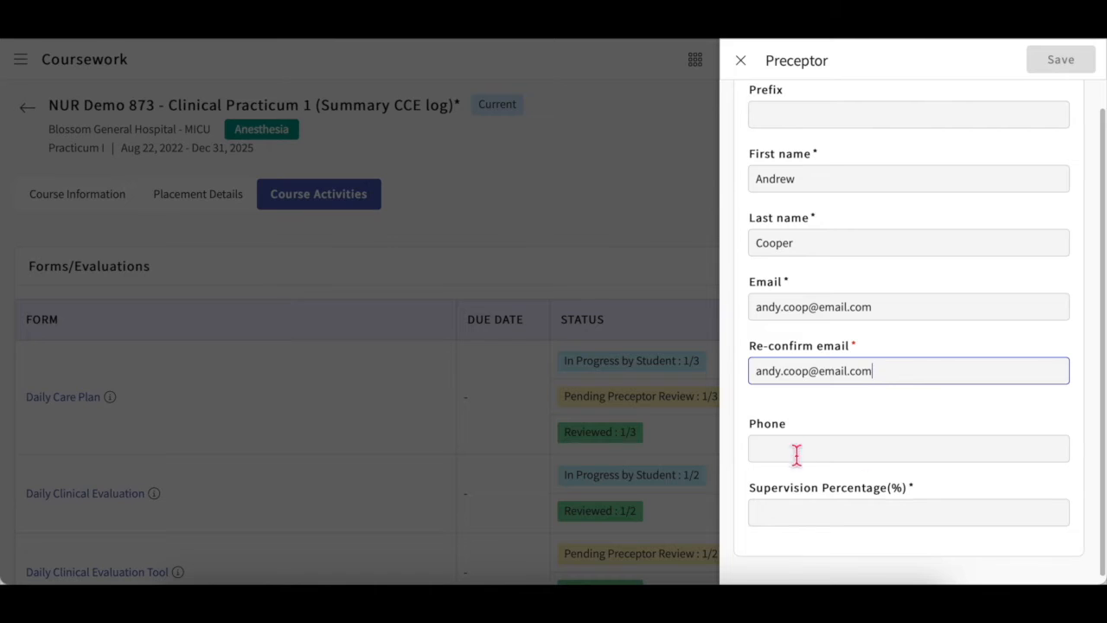
{"action": "left_click", "coordinate": [816, 511]}
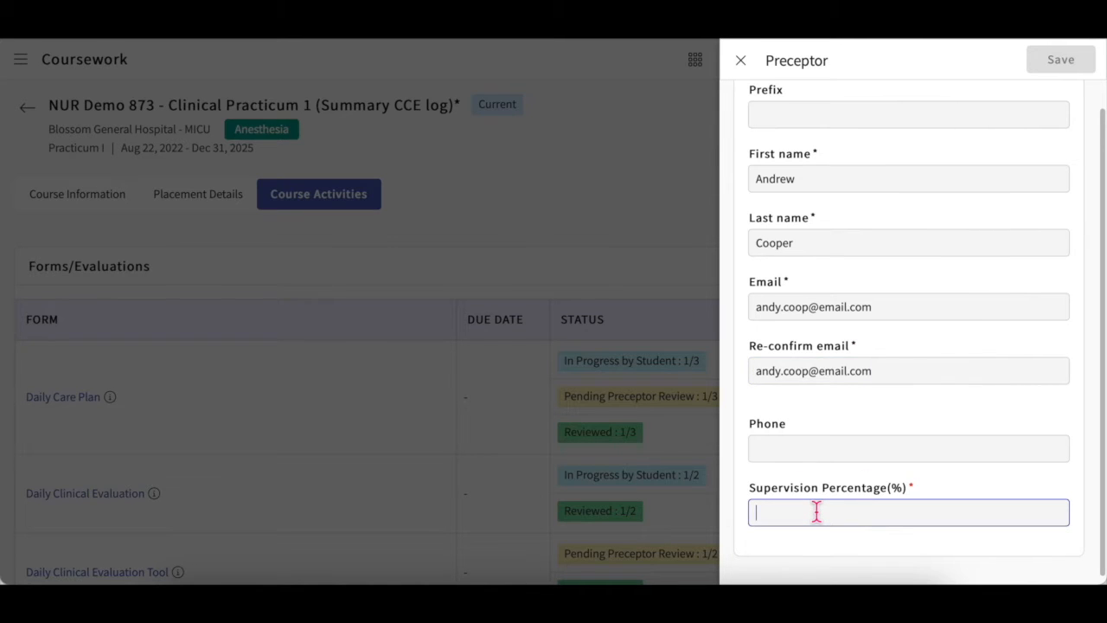
{"action": "type", "text": "60"}
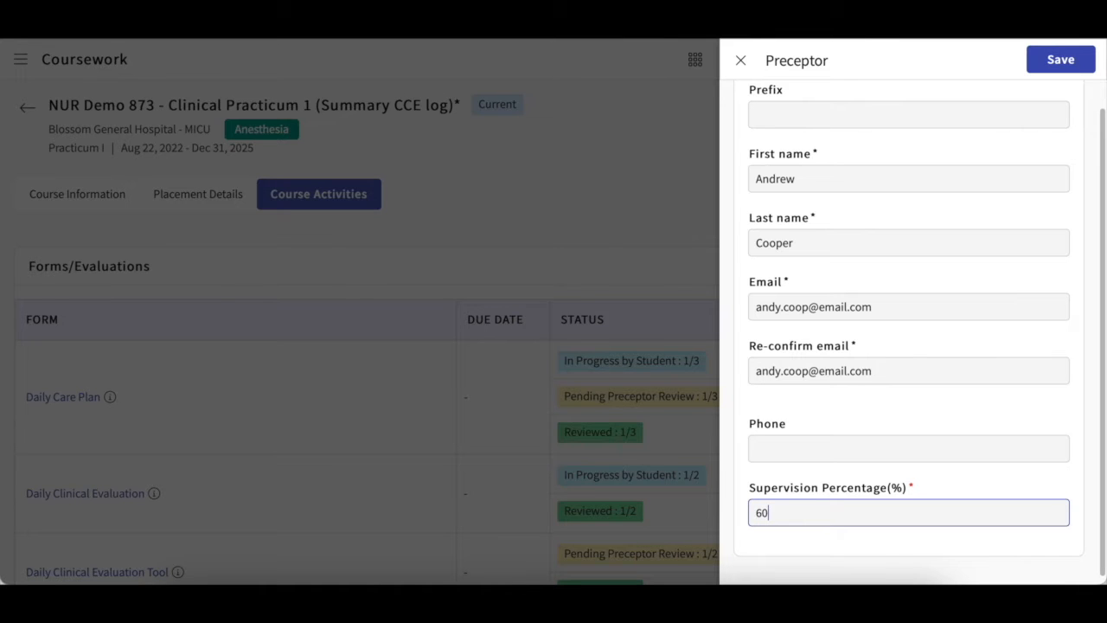
{"action": "left_click", "coordinate": [1069, 67]}
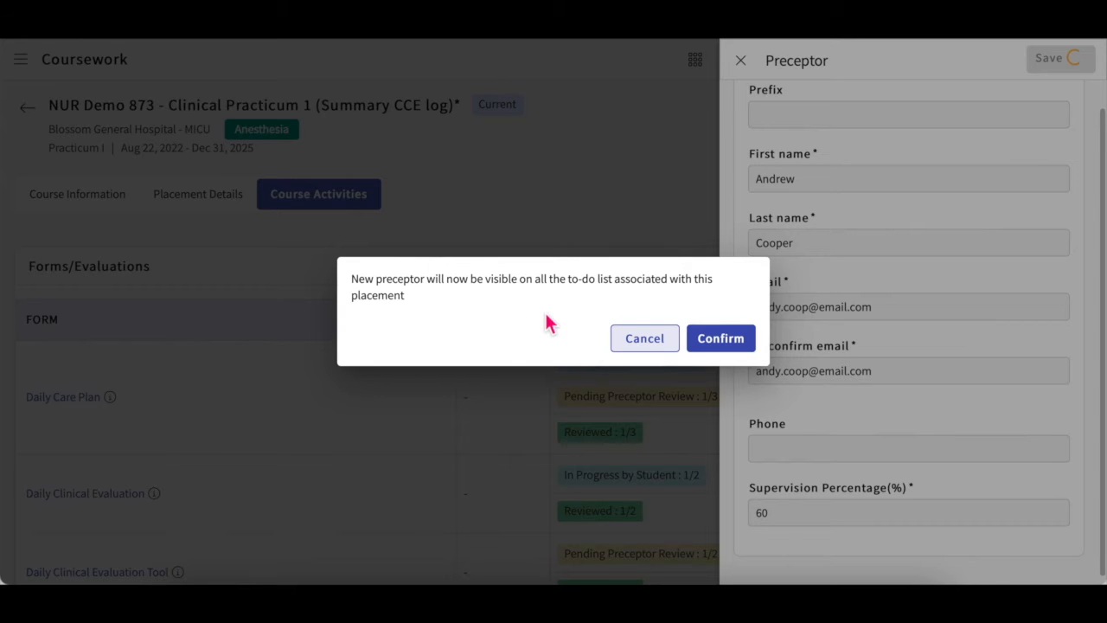
{"action": "left_click", "coordinate": [734, 339]}
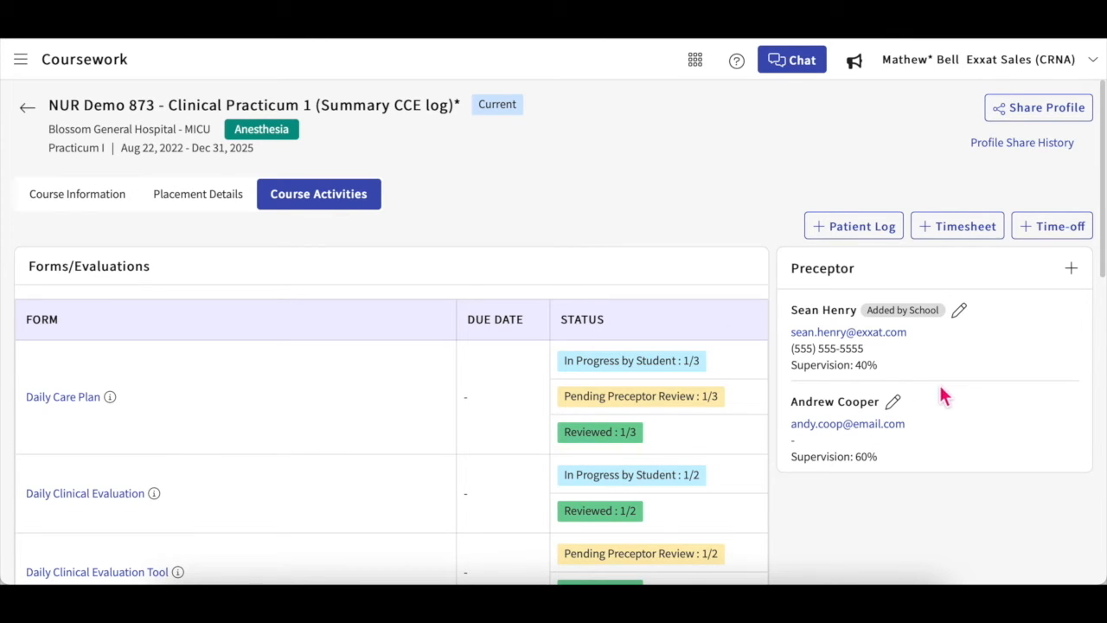
Step: Delete the 60% preceptor by entering the displayed confirmation number, then review the remaining list
{"action": "left_click", "coordinate": [893, 403]}
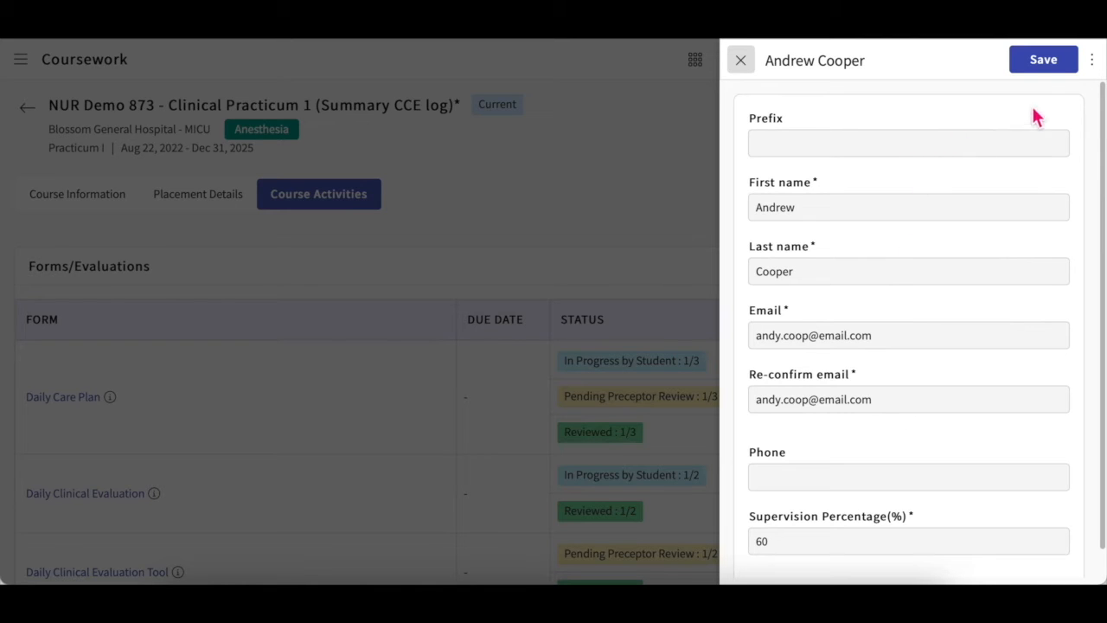
{"action": "left_click", "coordinate": [1092, 60]}
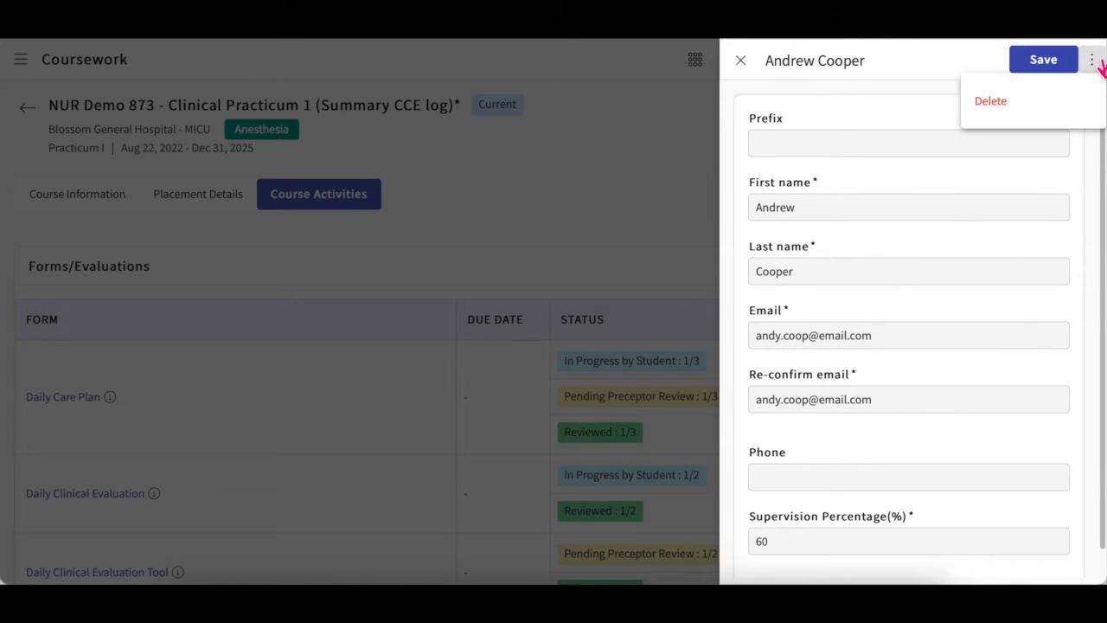
{"action": "left_click", "coordinate": [991, 101]}
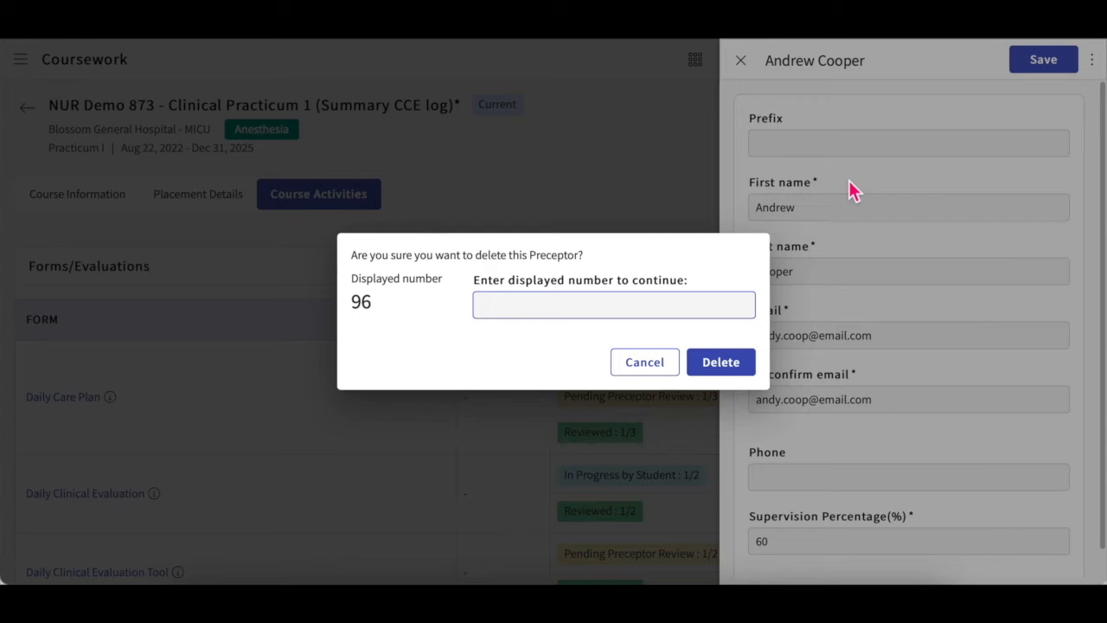
{"action": "type", "text": "96"}
{"action": "left_click", "coordinate": [723, 375]}
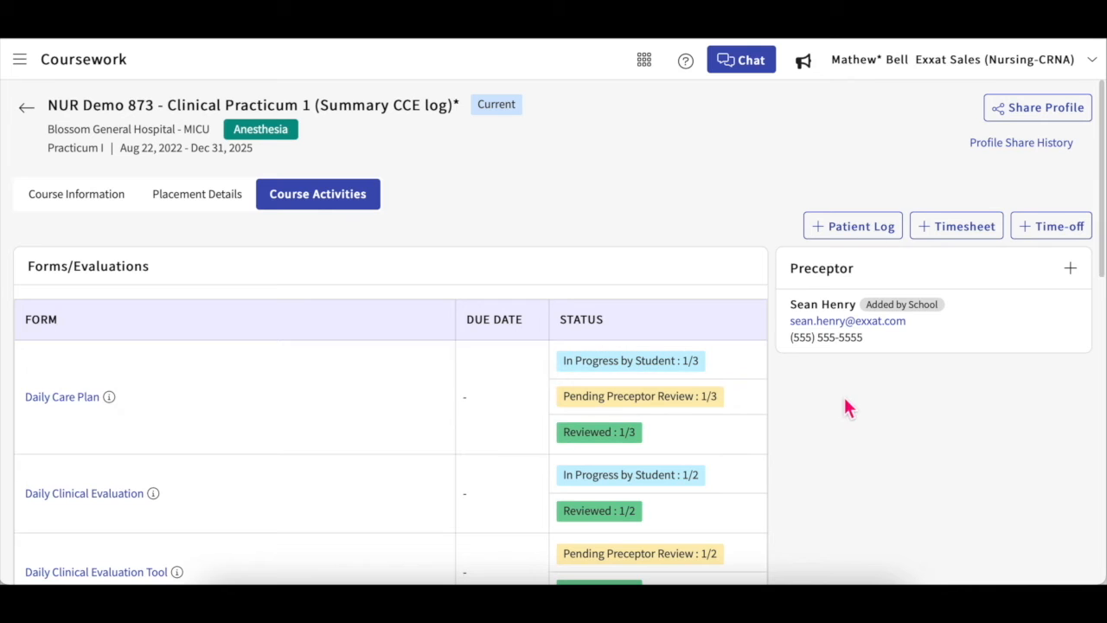
{"action": "scroll", "coordinate": [845, 406], "scroll_direction": "down", "scroll_amount": 1}
{"action": "scroll", "coordinate": [847, 408], "scroll_direction": "down", "scroll_amount": 2}
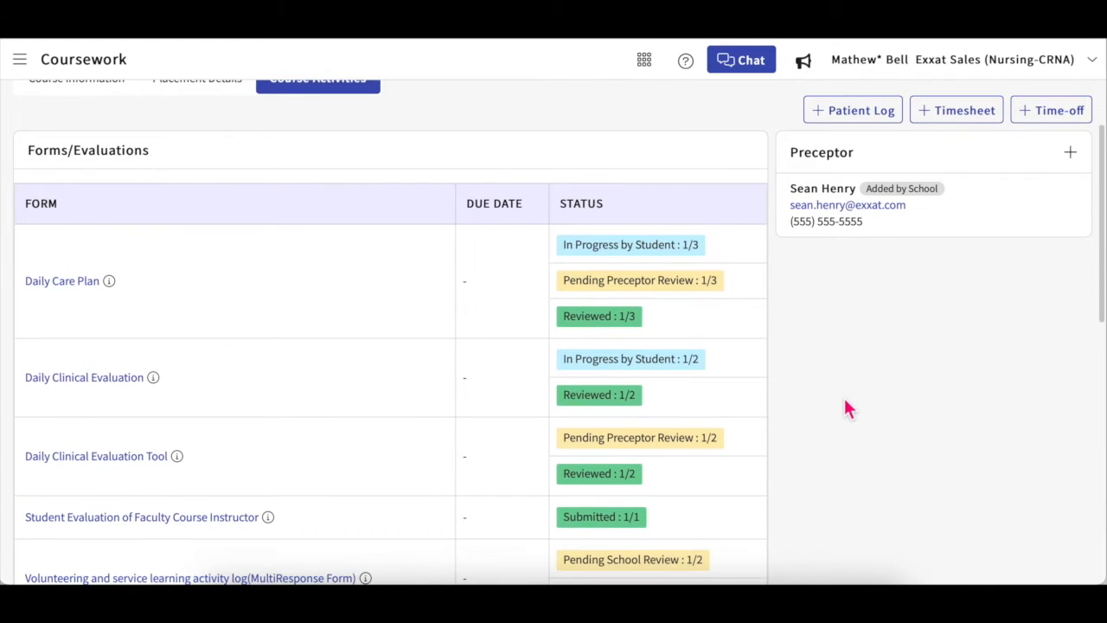
{"action": "scroll", "coordinate": [719, 475], "scroll_direction": "down", "scroll_amount": 2}
{"action": "scroll", "coordinate": [720, 475], "scroll_direction": "down", "scroll_amount": 8}
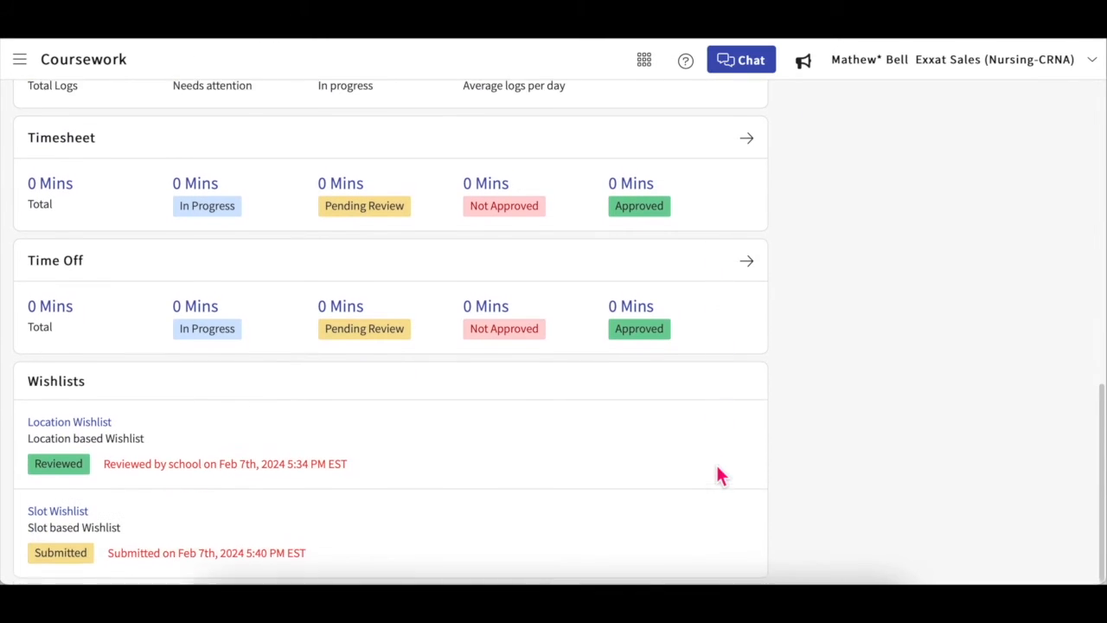
{"action": "scroll", "coordinate": [719, 475], "scroll_direction": "up", "scroll_amount": 10}
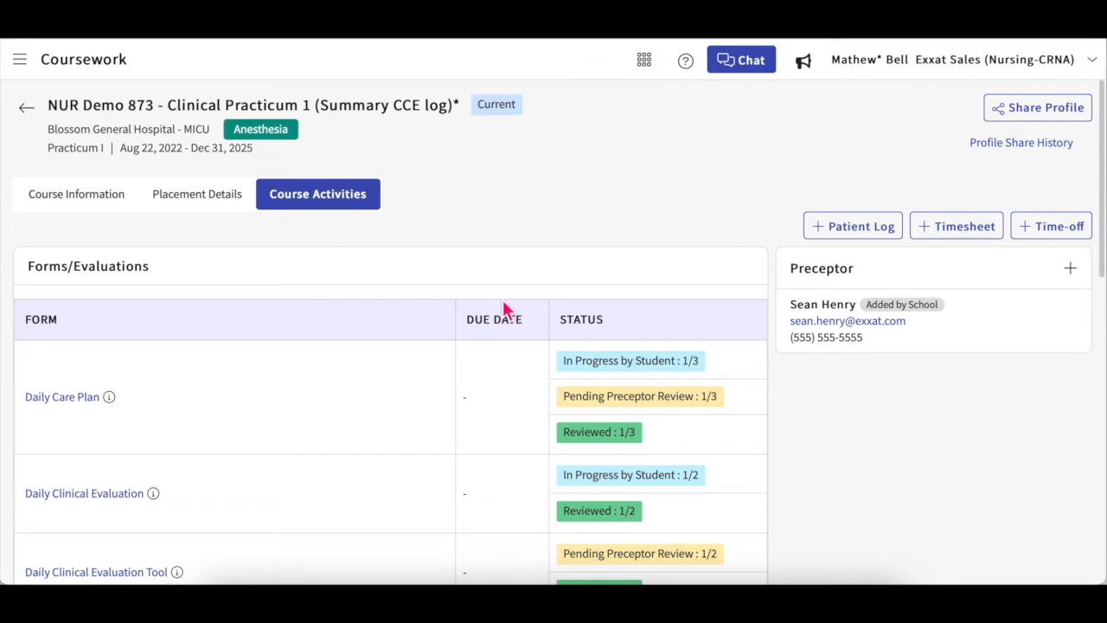
Step: View Course Information and its 2 Documents, then switch to Placement Details
{"action": "left_click", "coordinate": [71, 198]}
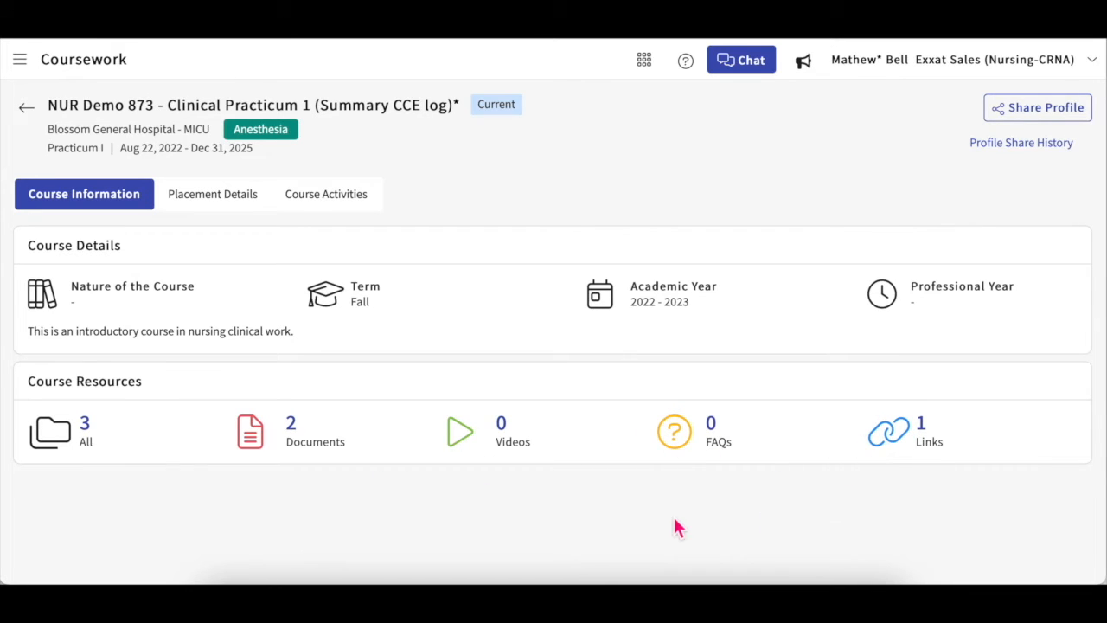
{"action": "left_click", "coordinate": [294, 432]}
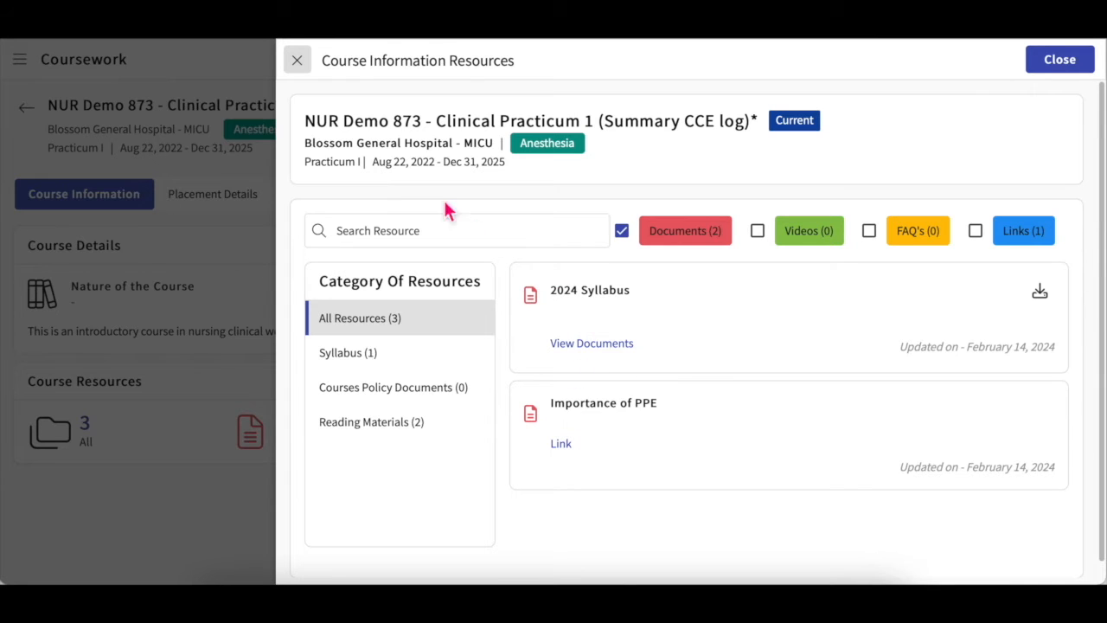
{"action": "left_click", "coordinate": [299, 62]}
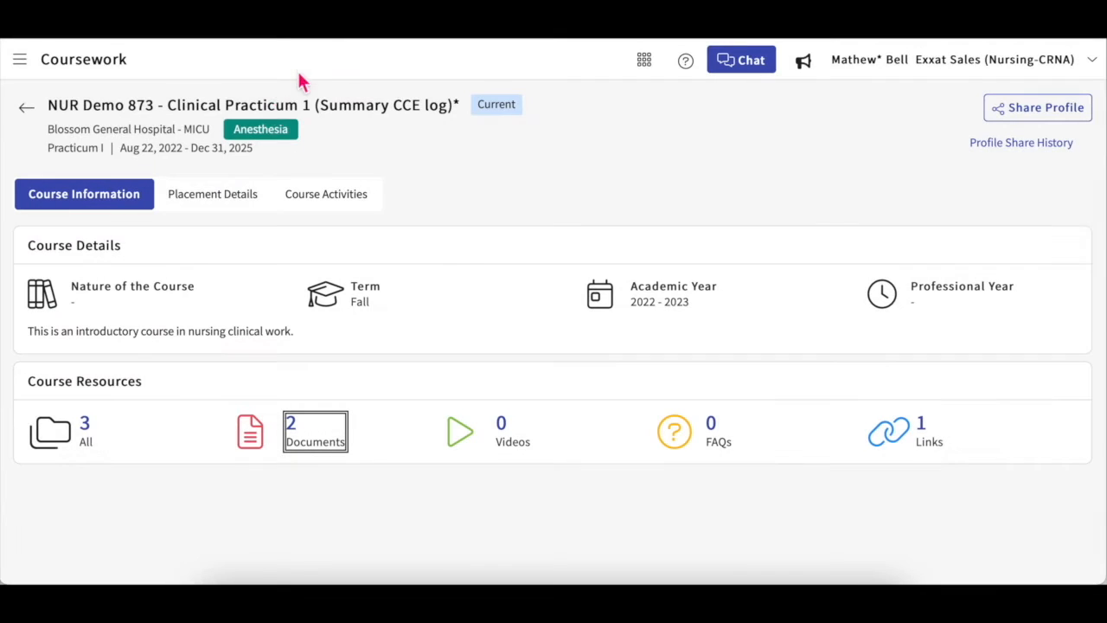
{"action": "left_click", "coordinate": [229, 195]}
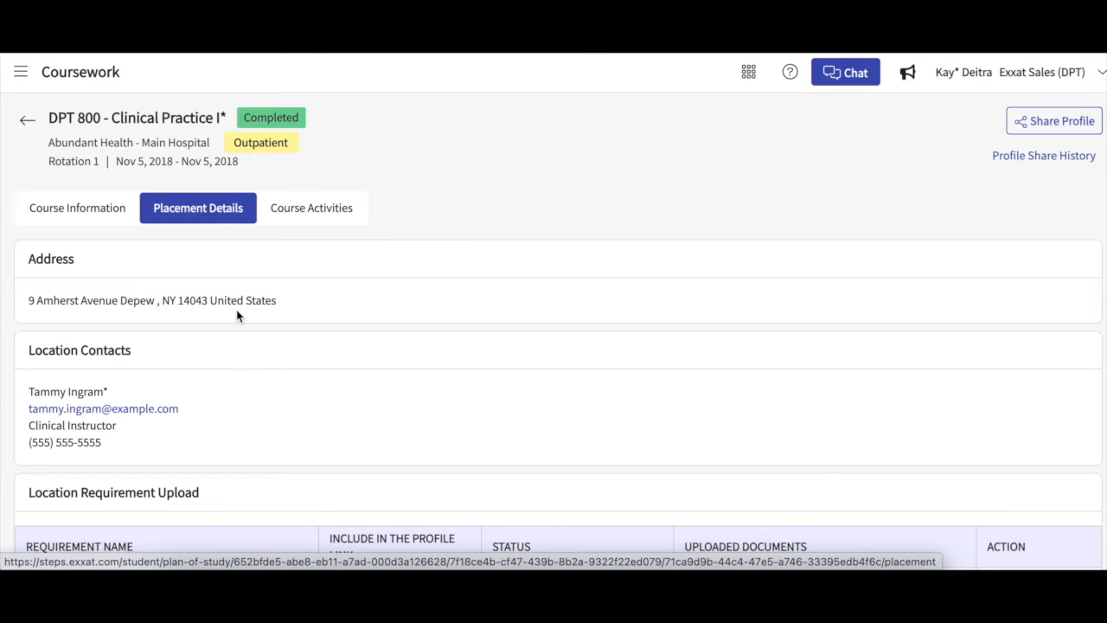
Step: Scroll through the placement's address, contacts, location requirements, documents and notes
{"action": "scroll", "coordinate": [246, 300], "scroll_direction": "down", "scroll_amount": 1}
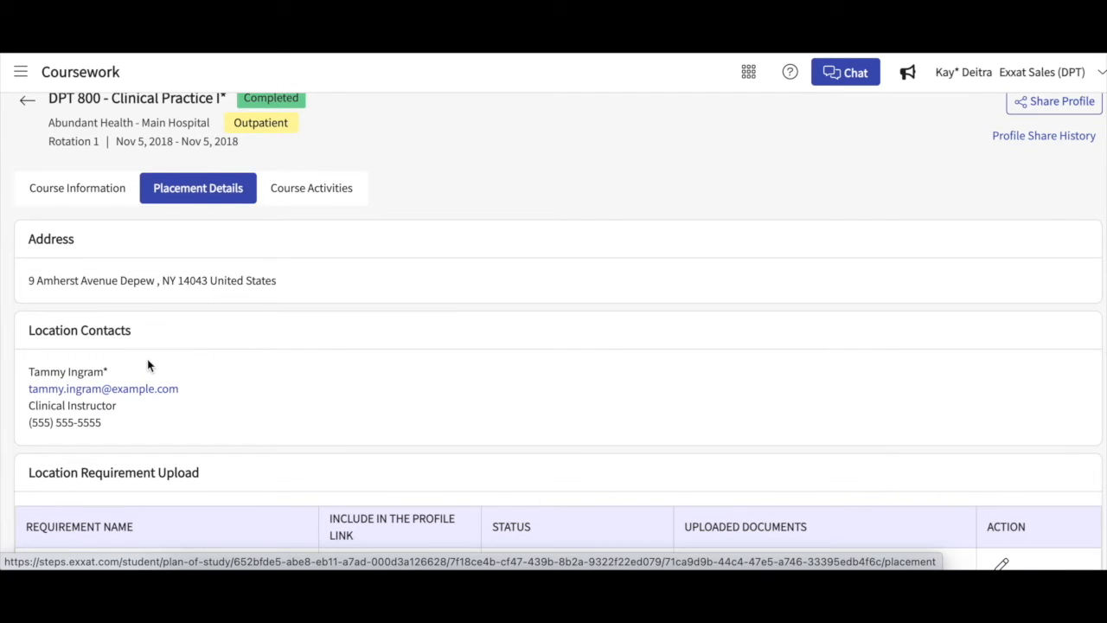
{"action": "scroll", "coordinate": [147, 365], "scroll_direction": "down", "scroll_amount": 2}
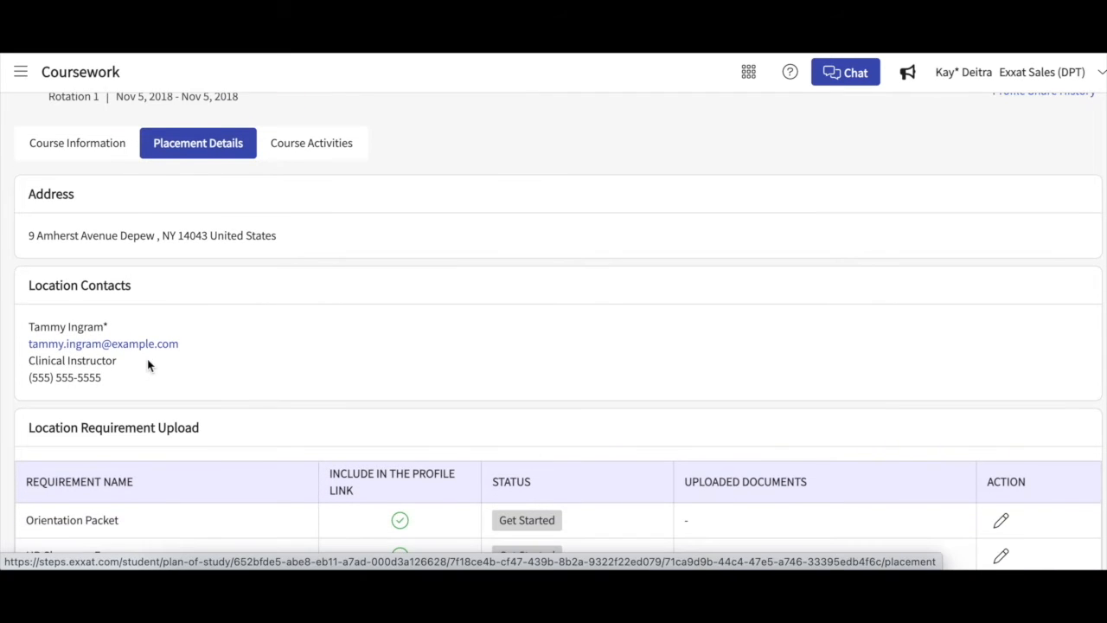
{"action": "scroll", "coordinate": [147, 365], "scroll_direction": "down", "scroll_amount": 5}
{"action": "scroll", "coordinate": [173, 302], "scroll_direction": "down", "scroll_amount": 1}
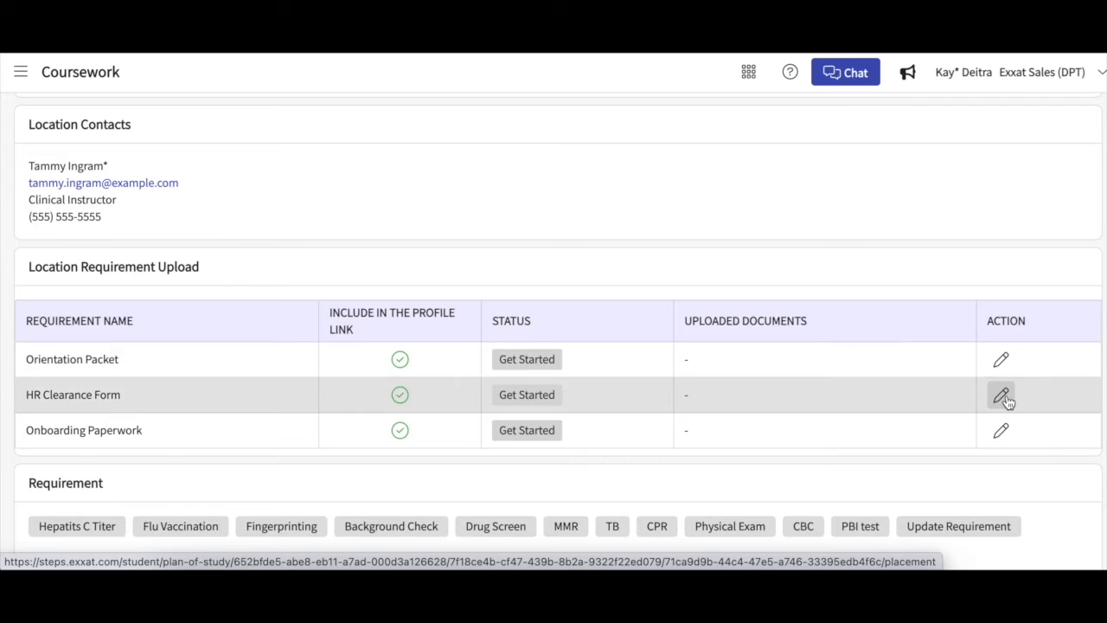
{"action": "scroll", "coordinate": [1003, 408], "scroll_direction": "down", "scroll_amount": 3}
{"action": "scroll", "coordinate": [1006, 400], "scroll_direction": "down", "scroll_amount": 2}
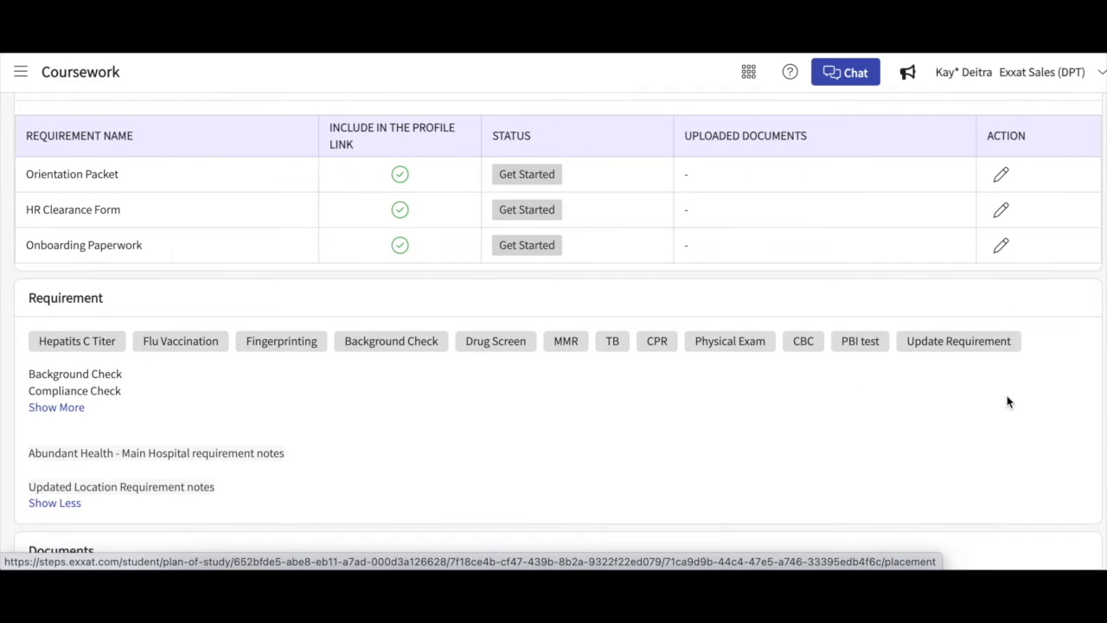
{"action": "scroll", "coordinate": [1006, 401], "scroll_direction": "down", "scroll_amount": 5}
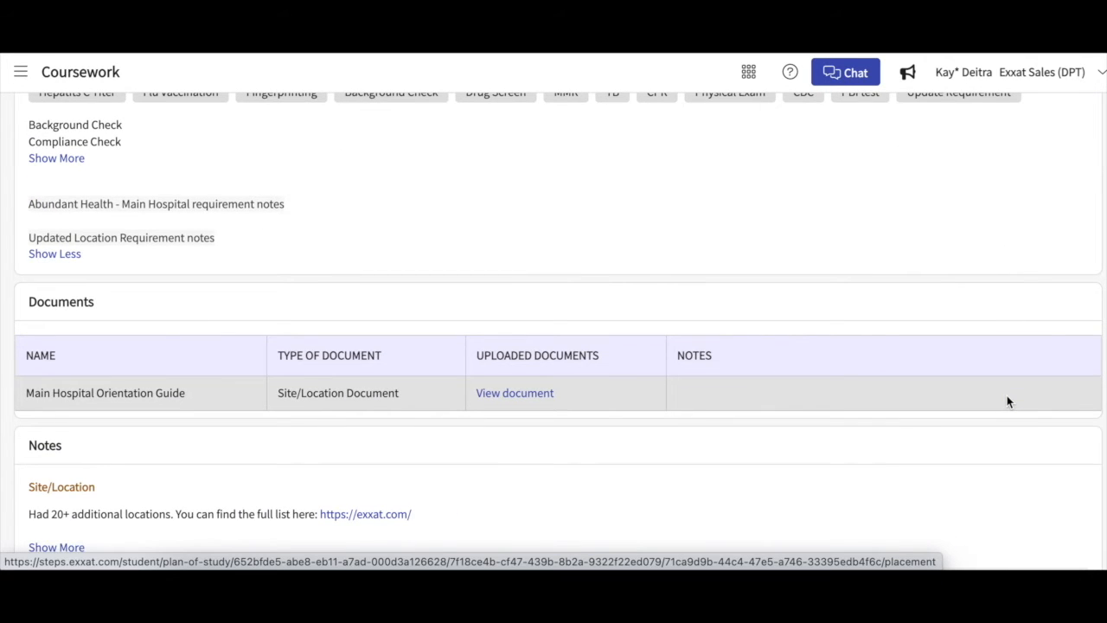
{"action": "scroll", "coordinate": [1007, 401], "scroll_direction": "down", "scroll_amount": 1}
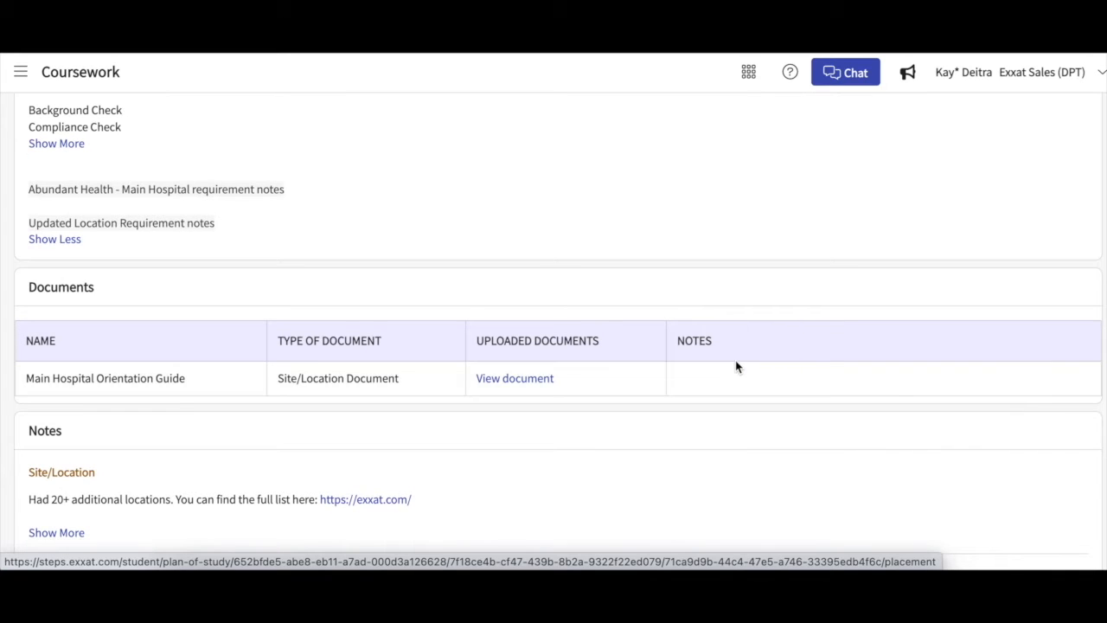
{"action": "scroll", "coordinate": [736, 367], "scroll_direction": "down", "scroll_amount": 3}
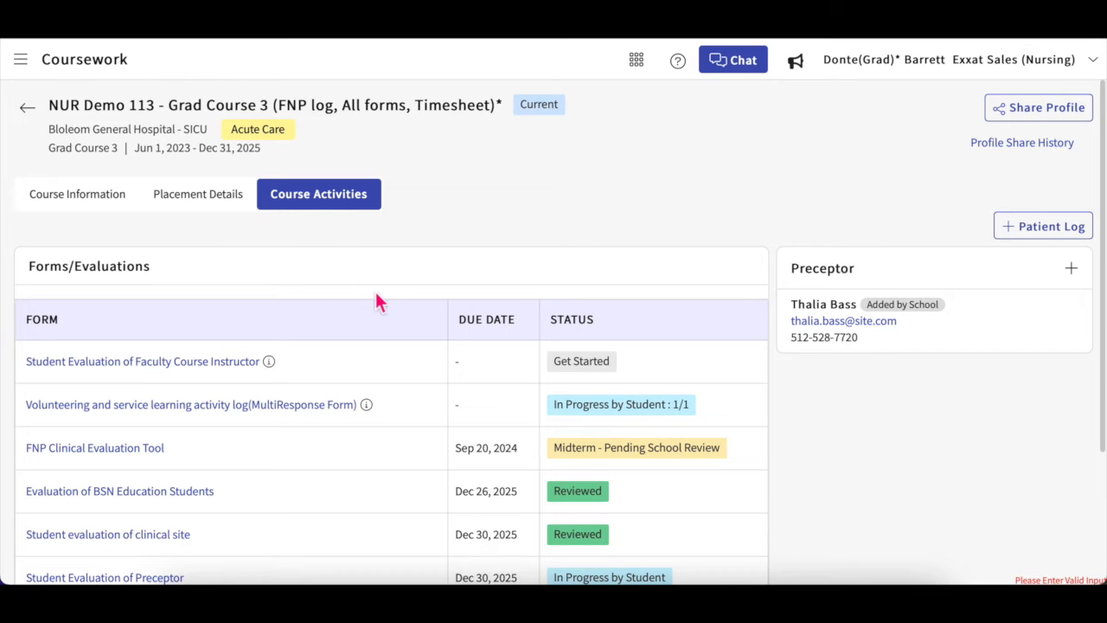
Step: Open the FNP Clinical Evaluation Tool form from the Forms/Evaluations table
{"action": "scroll", "coordinate": [377, 299], "scroll_direction": "down", "scroll_amount": 2}
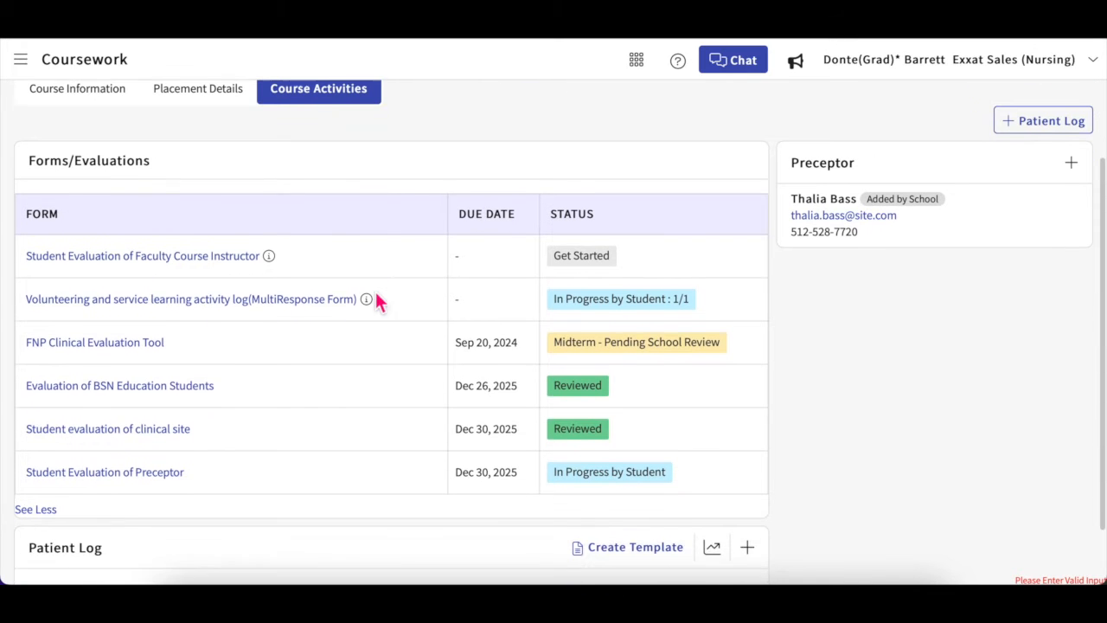
{"action": "scroll", "coordinate": [378, 299], "scroll_direction": "up", "scroll_amount": 1}
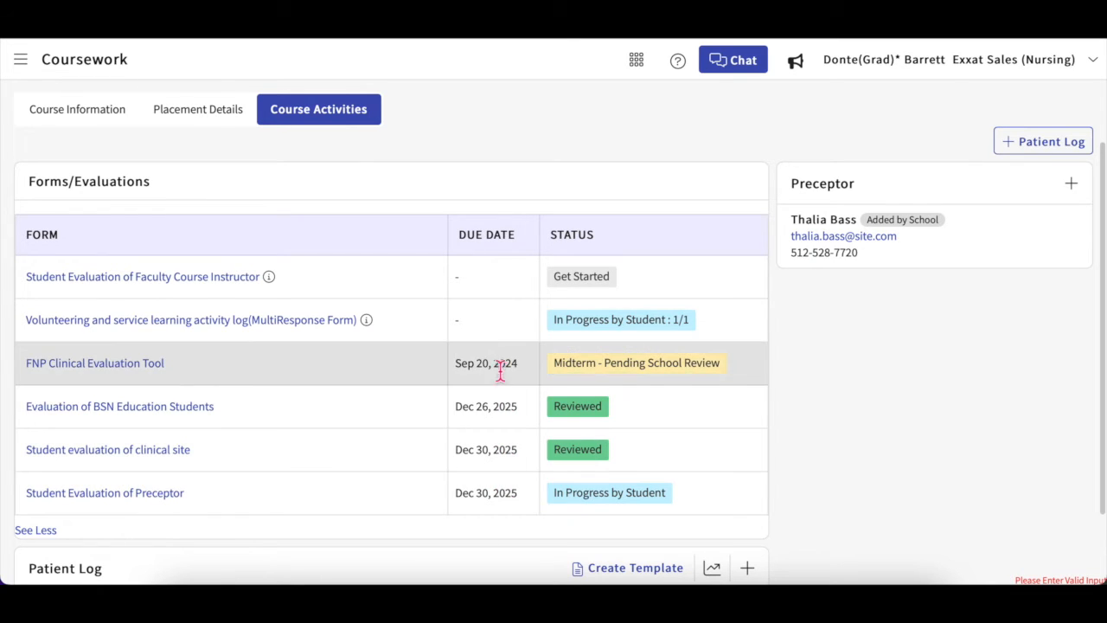
{"action": "left_click", "coordinate": [245, 276]}
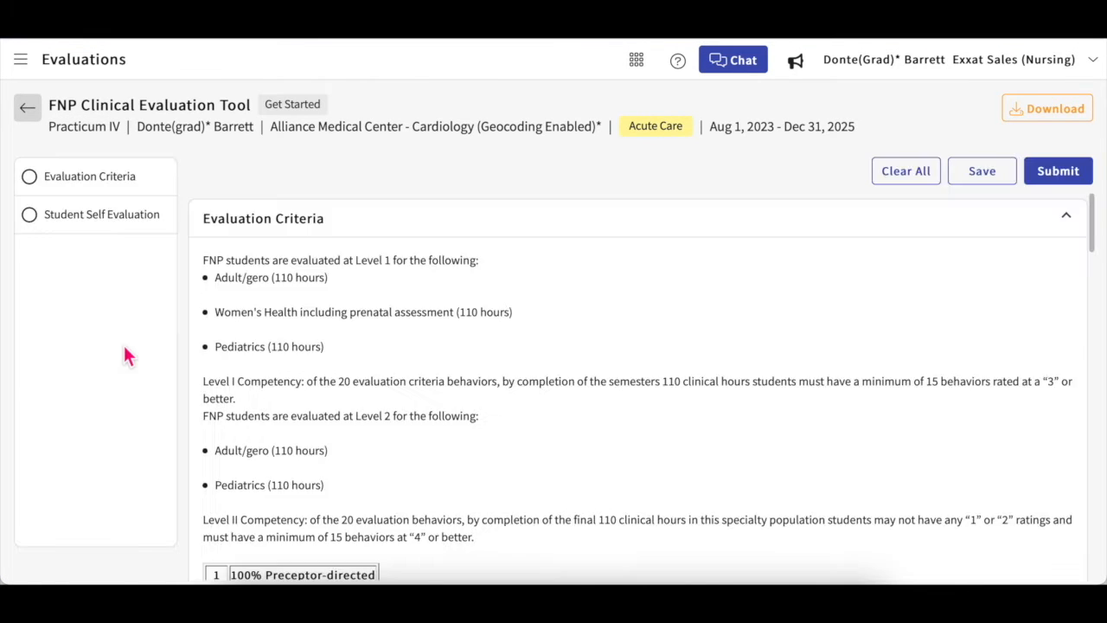
Step: Browse the form sections, try ratings on items 5 and 7, then clear all responses
{"action": "left_click", "coordinate": [121, 182]}
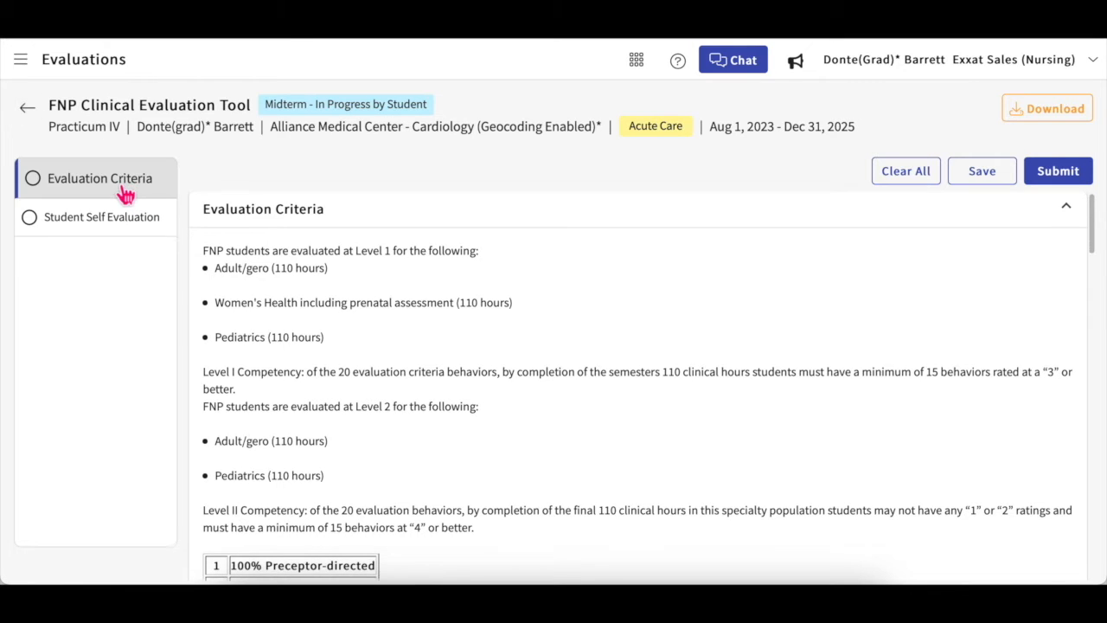
{"action": "left_click", "coordinate": [122, 220]}
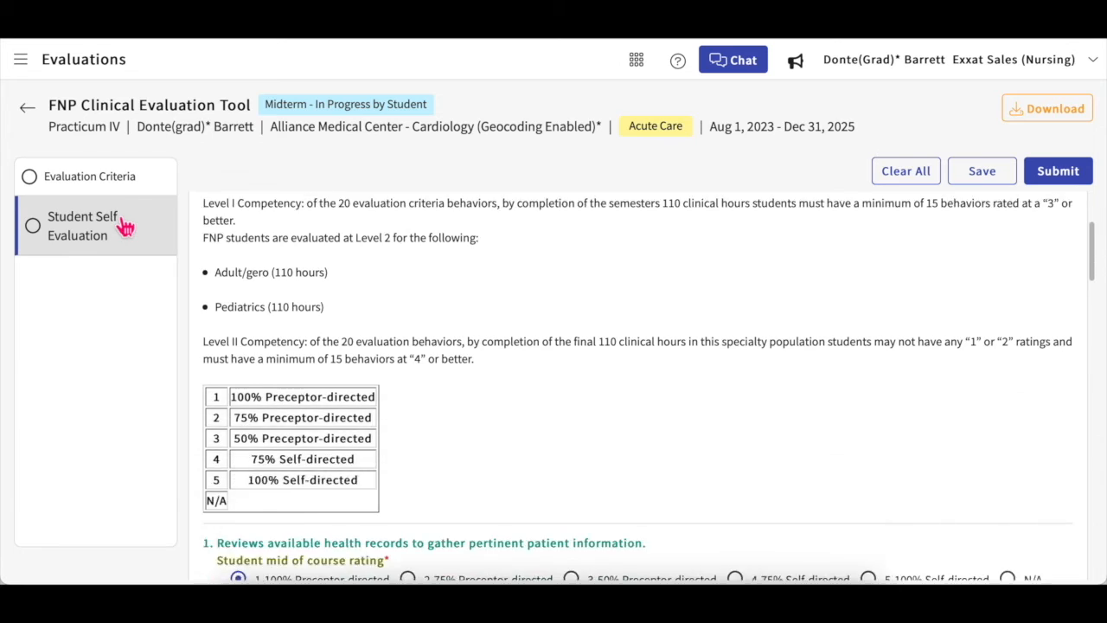
{"action": "left_click", "coordinate": [128, 187]}
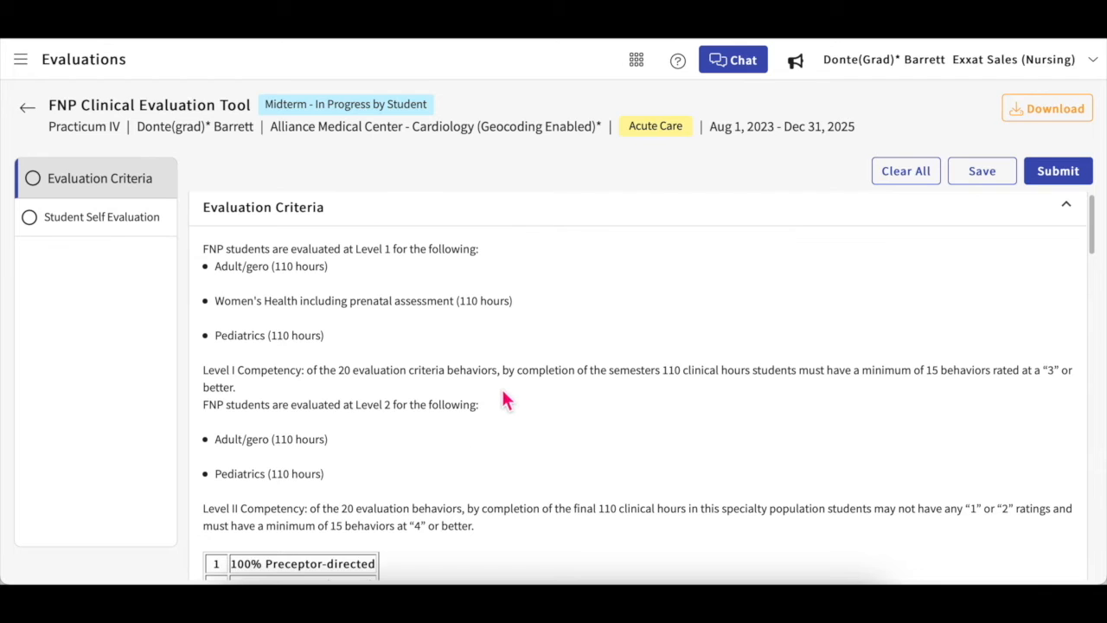
{"action": "scroll", "coordinate": [505, 399], "scroll_direction": "down", "scroll_amount": 2}
{"action": "scroll", "coordinate": [506, 399], "scroll_direction": "down", "scroll_amount": 1}
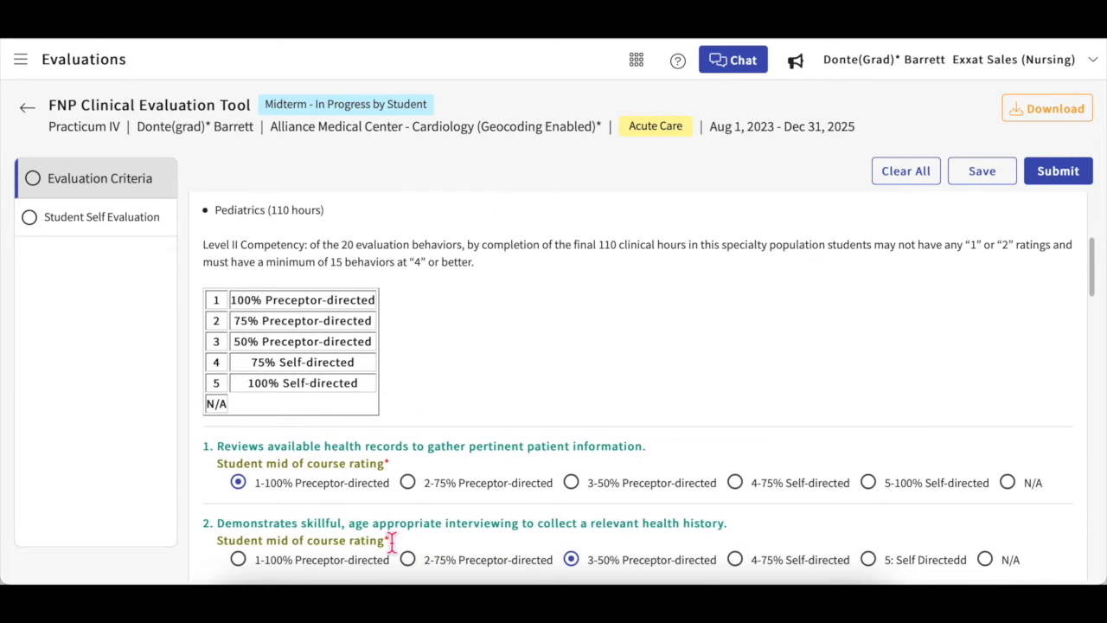
{"action": "scroll", "coordinate": [391, 536], "scroll_direction": "down", "scroll_amount": 2}
{"action": "scroll", "coordinate": [525, 531], "scroll_direction": "down", "scroll_amount": 2}
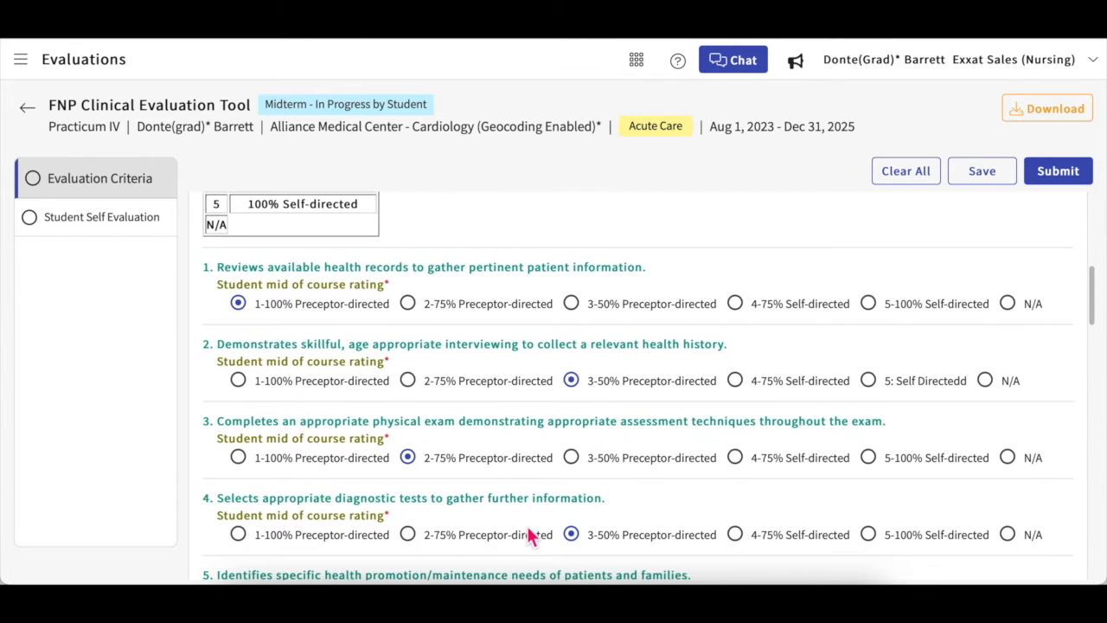
{"action": "left_click", "coordinate": [370, 570]}
{"action": "scroll", "coordinate": [370, 574], "scroll_direction": "down", "scroll_amount": 3}
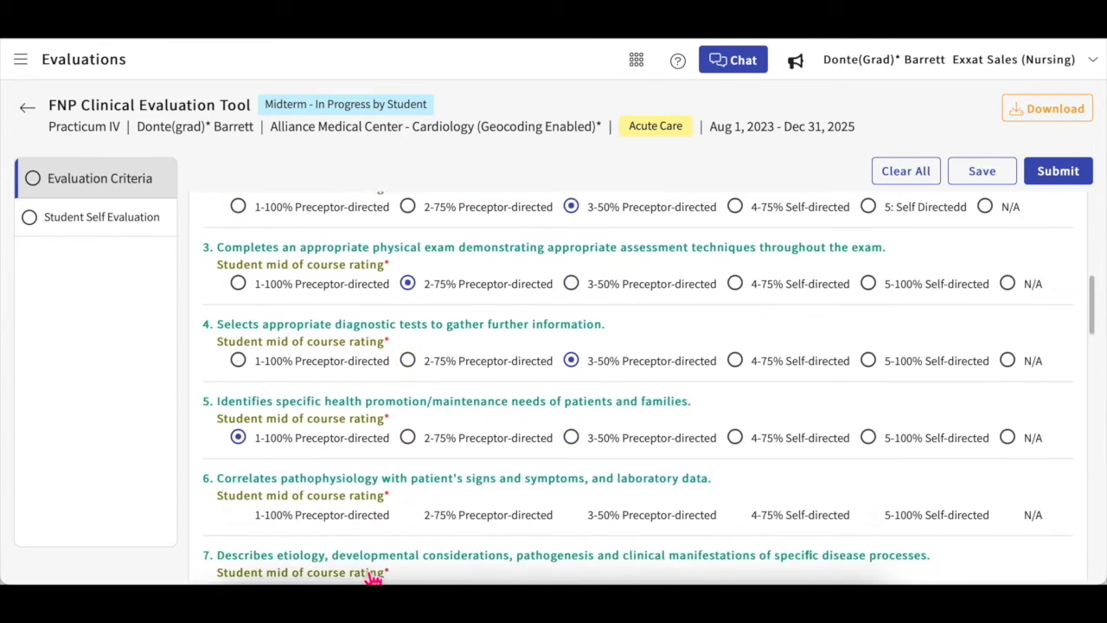
{"action": "left_click", "coordinate": [438, 516]}
{"action": "scroll", "coordinate": [623, 439], "scroll_direction": "up", "scroll_amount": 6}
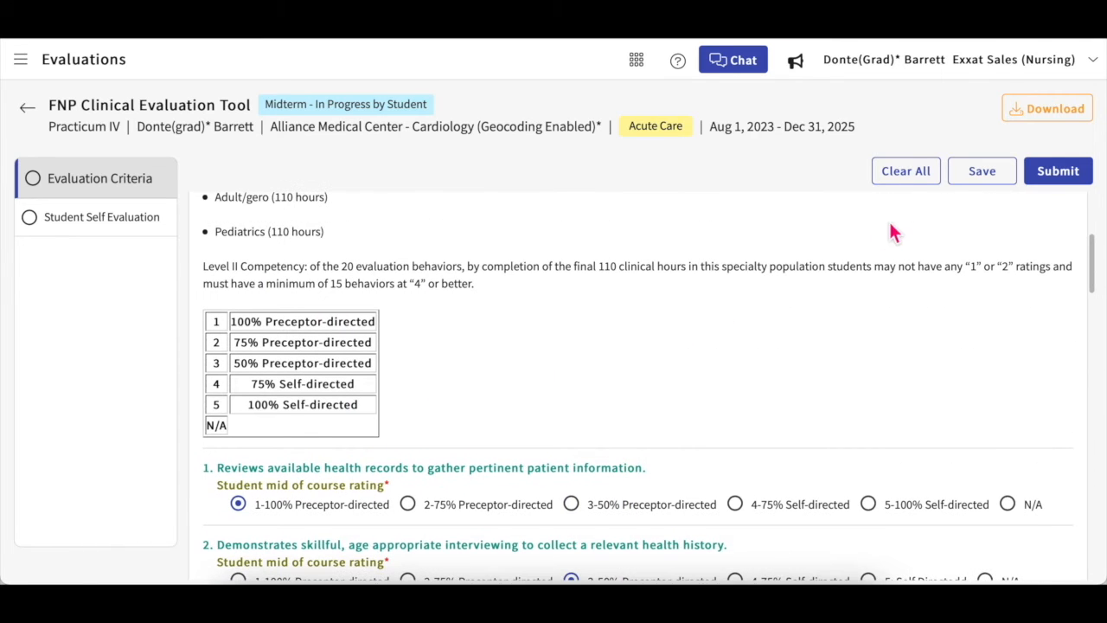
{"action": "left_click", "coordinate": [909, 173]}
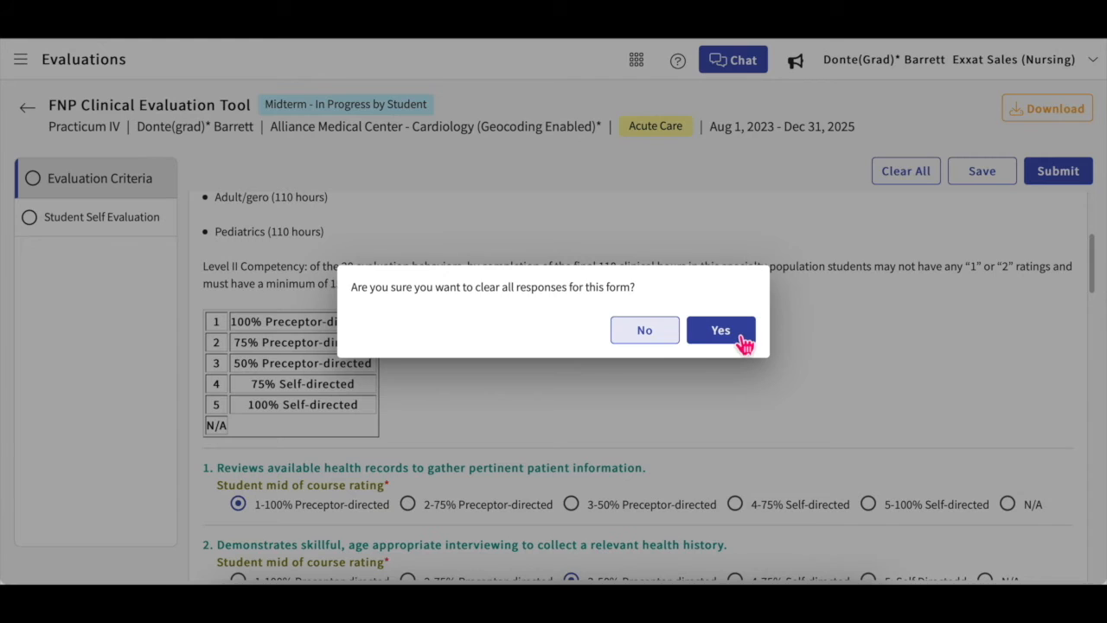
{"action": "left_click", "coordinate": [743, 344]}
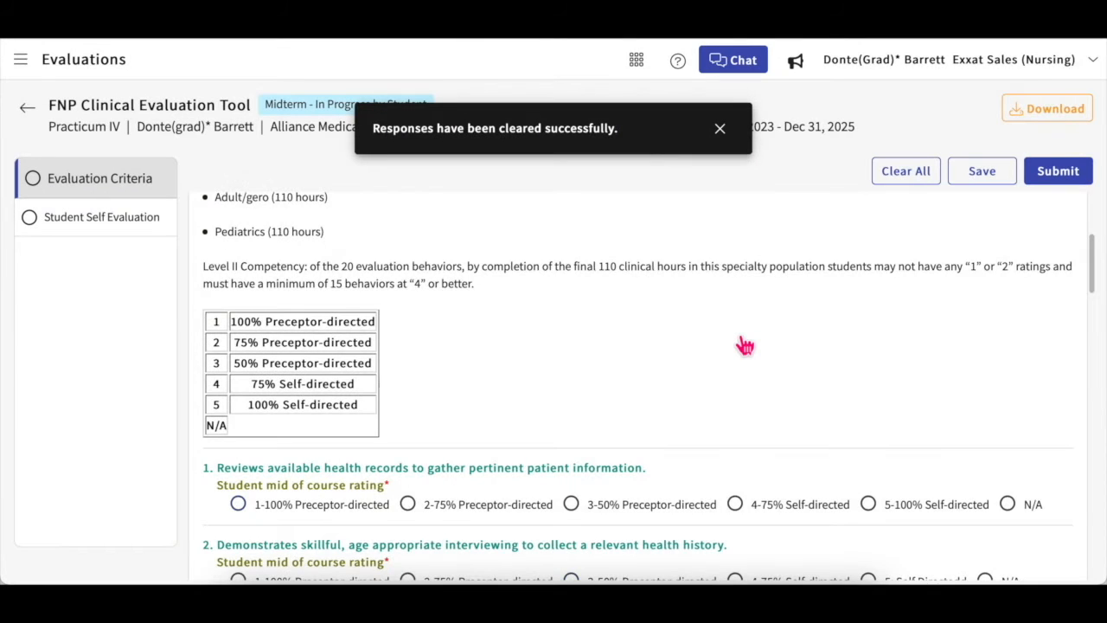
Step: Rate item 1 at 1-100% and items 2 and 3 at 2-75%, then save
{"action": "scroll", "coordinate": [745, 345], "scroll_direction": "down", "scroll_amount": 2}
{"action": "scroll", "coordinate": [745, 345], "scroll_direction": "down", "scroll_amount": 1}
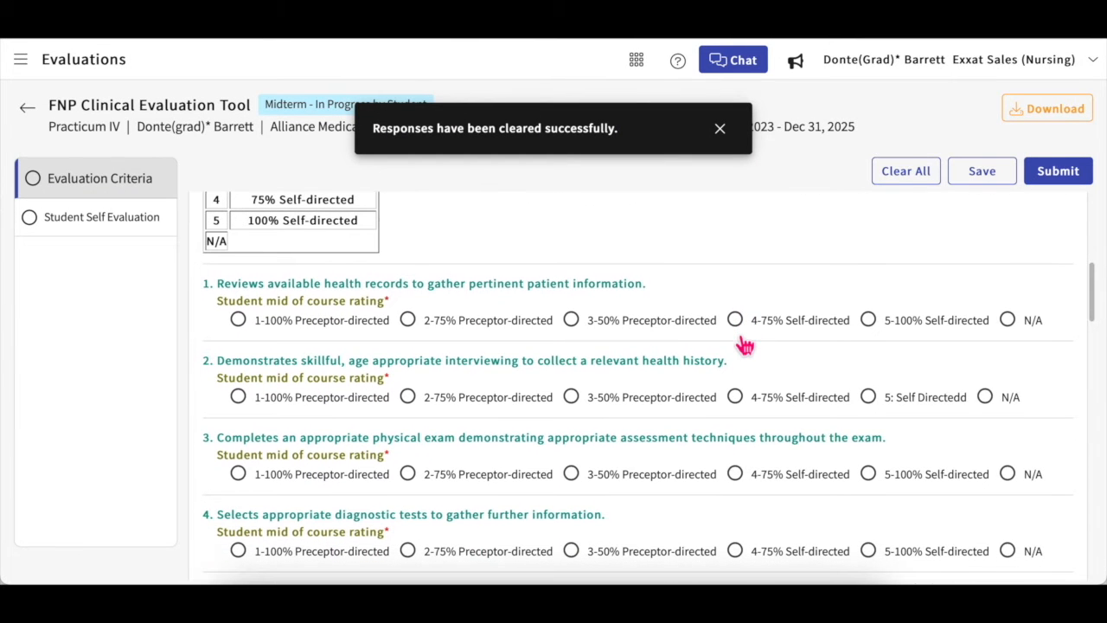
{"action": "left_click", "coordinate": [237, 319]}
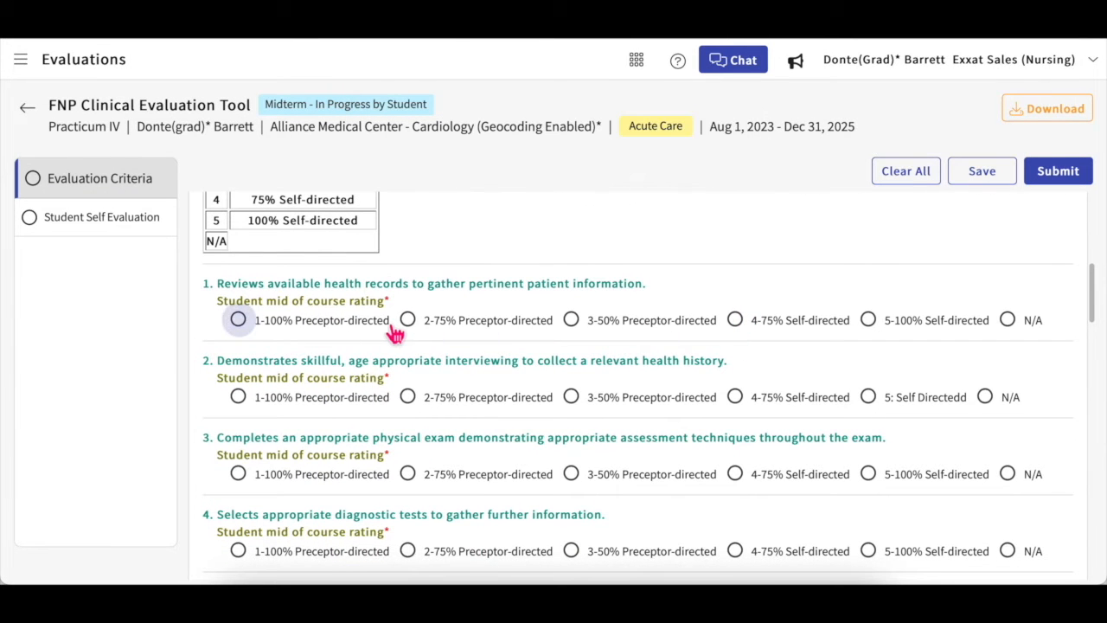
{"action": "left_click", "coordinate": [495, 397]}
{"action": "left_click", "coordinate": [500, 475]}
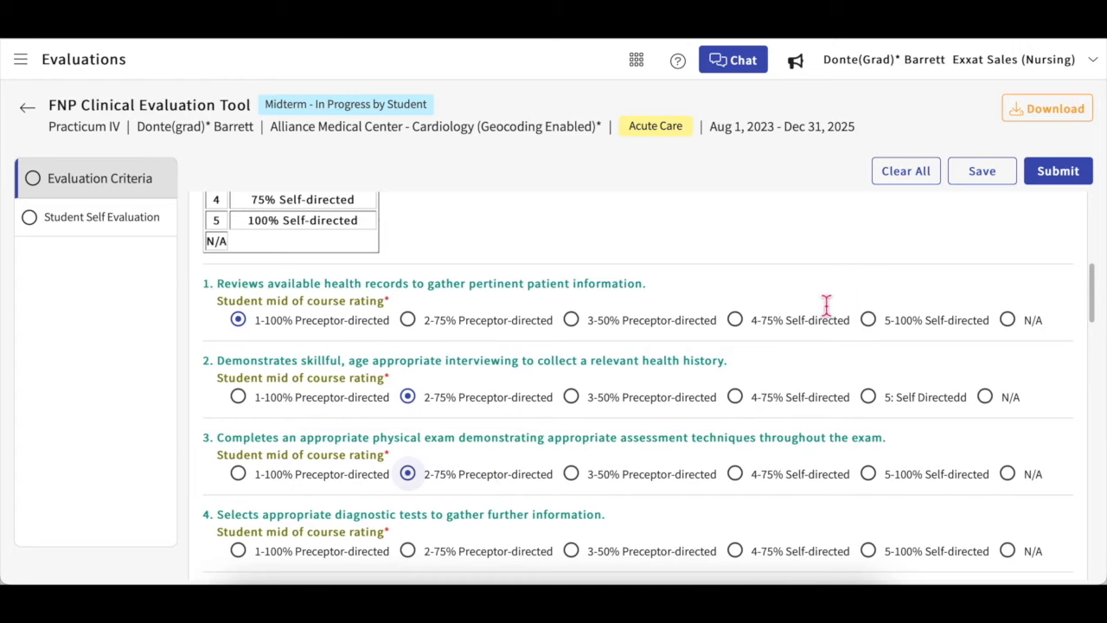
{"action": "left_click", "coordinate": [982, 173]}
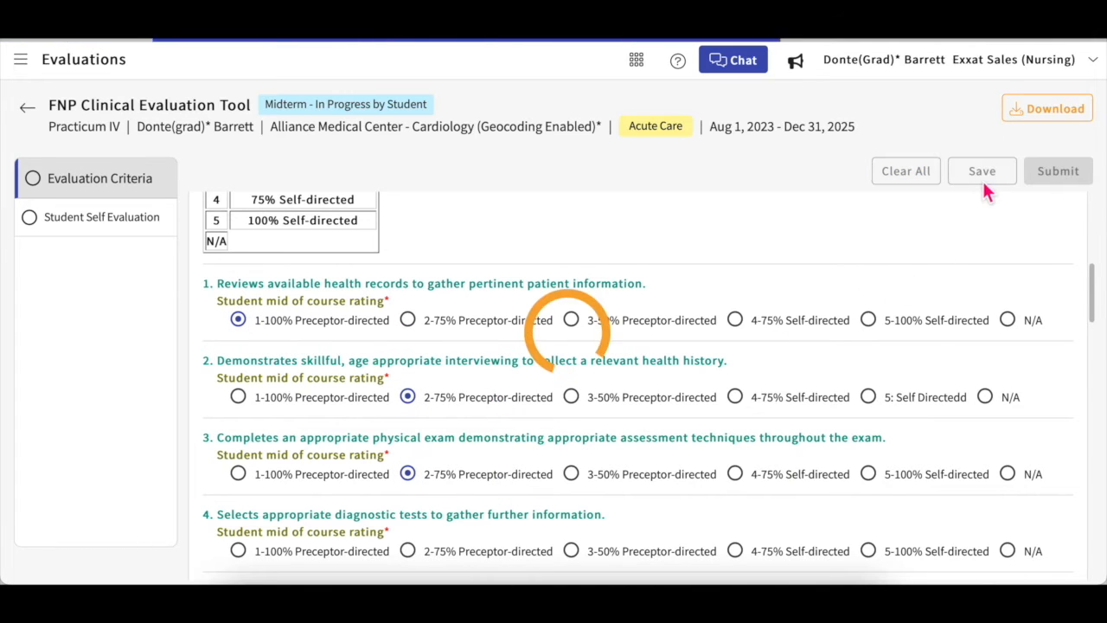
{"action": "left_click", "coordinate": [719, 129]}
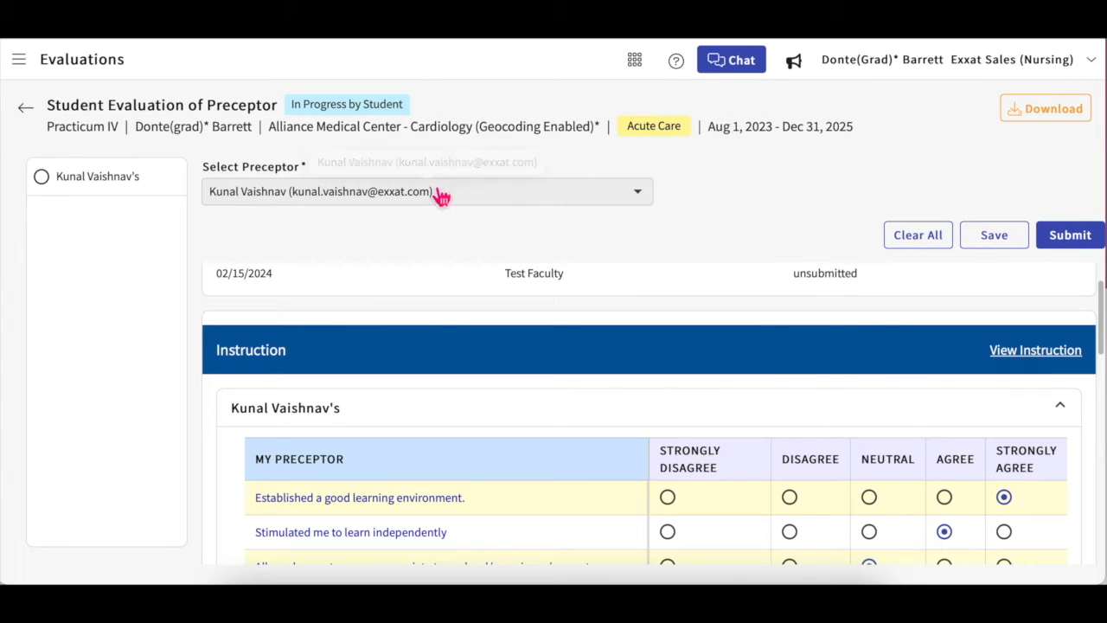
Step: Untick and re-tick the only preceptor in Select Preceptor, then try Add Preceptor
{"action": "left_click", "coordinate": [599, 196]}
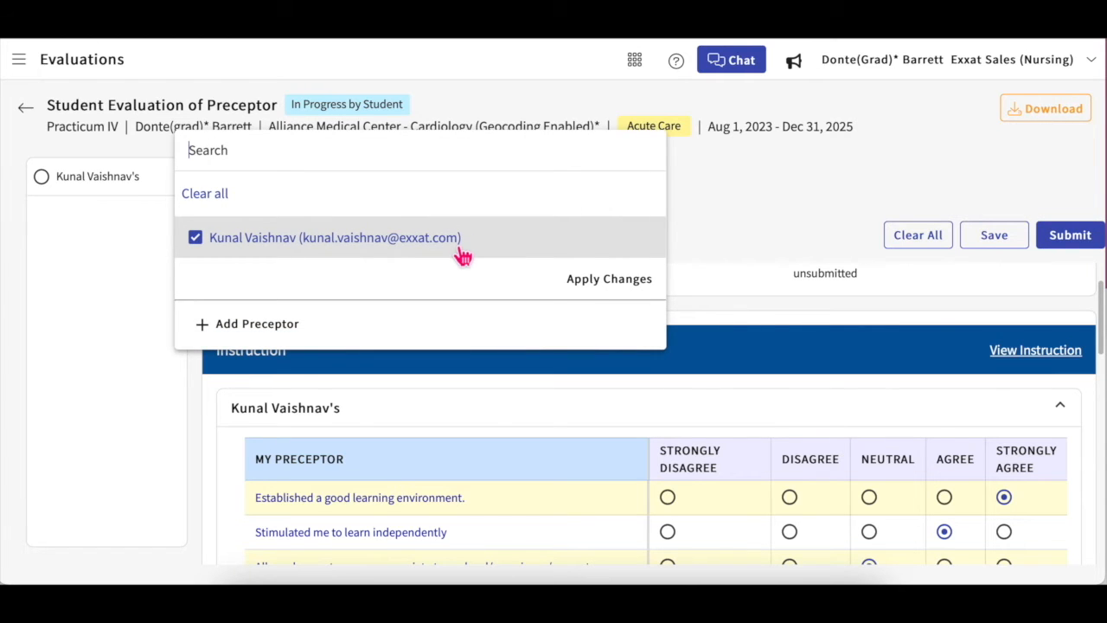
{"action": "left_click", "coordinate": [435, 248]}
{"action": "left_click", "coordinate": [435, 247]}
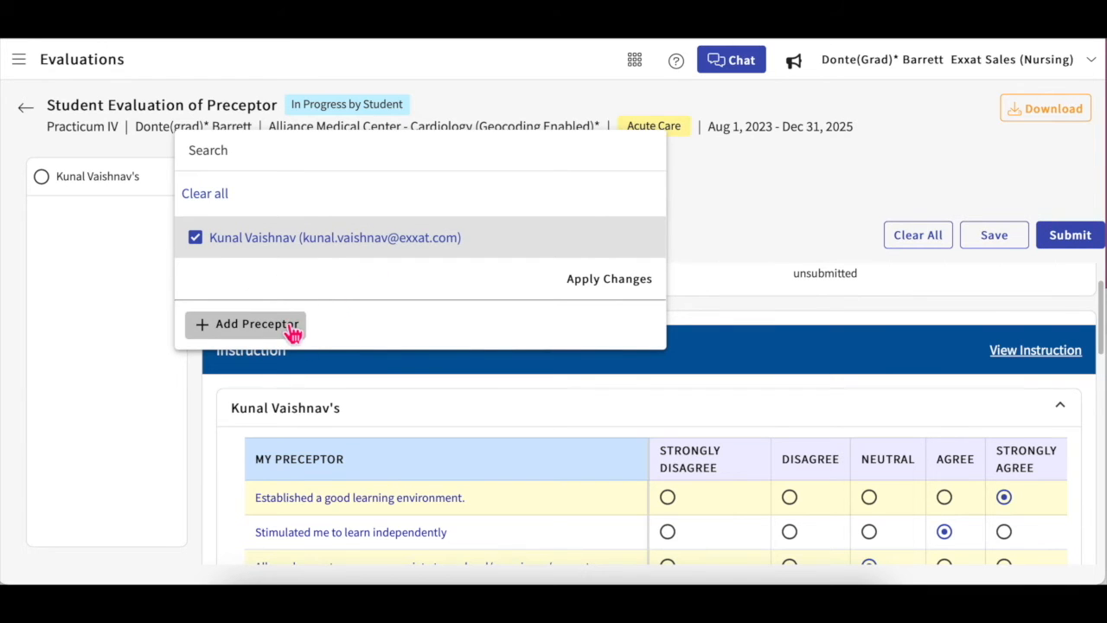
{"action": "left_click", "coordinate": [292, 326]}
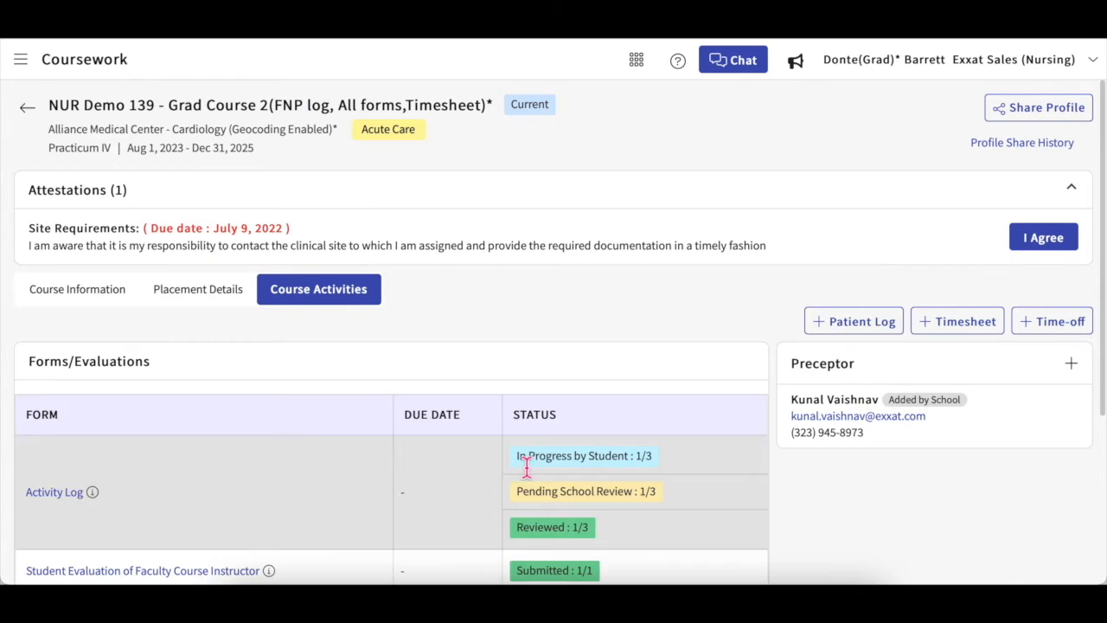
Step: Expand all course forms with See More, then open the 11 Total Logs list
{"action": "scroll", "coordinate": [526, 467], "scroll_direction": "down", "scroll_amount": 2}
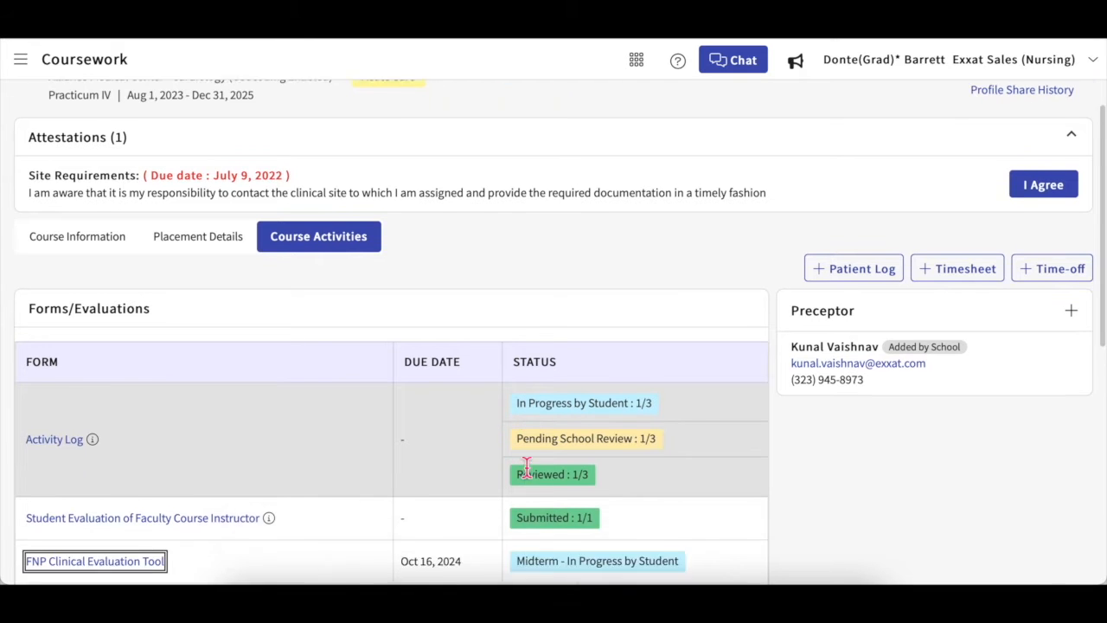
{"action": "scroll", "coordinate": [526, 474], "scroll_direction": "down", "scroll_amount": 3}
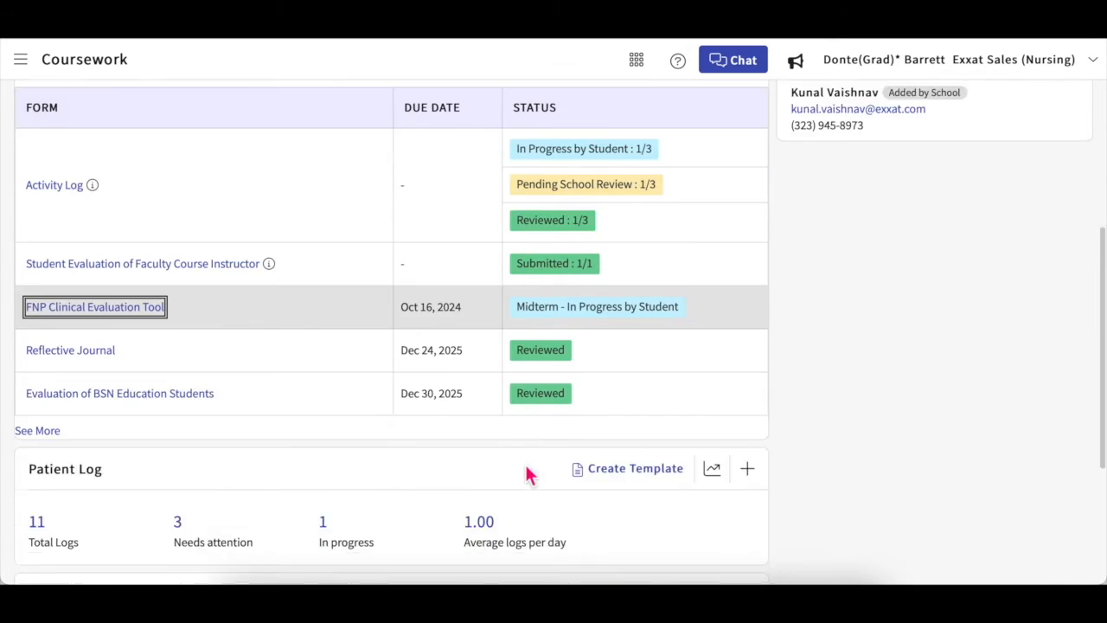
{"action": "left_click", "coordinate": [41, 263]}
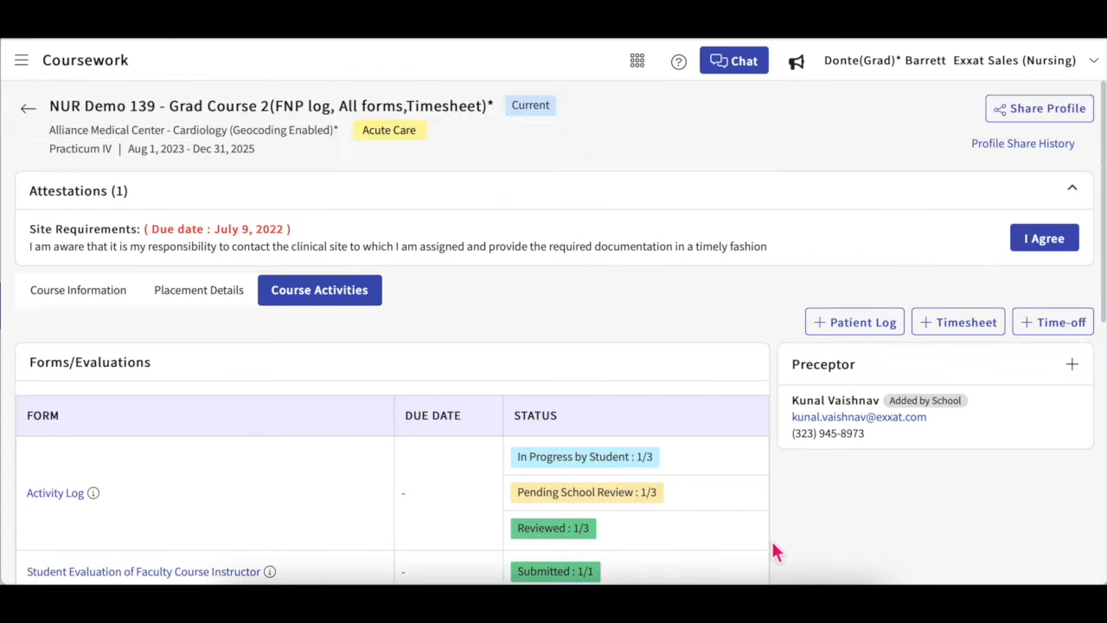
{"action": "scroll", "coordinate": [774, 551], "scroll_direction": "down", "scroll_amount": 3}
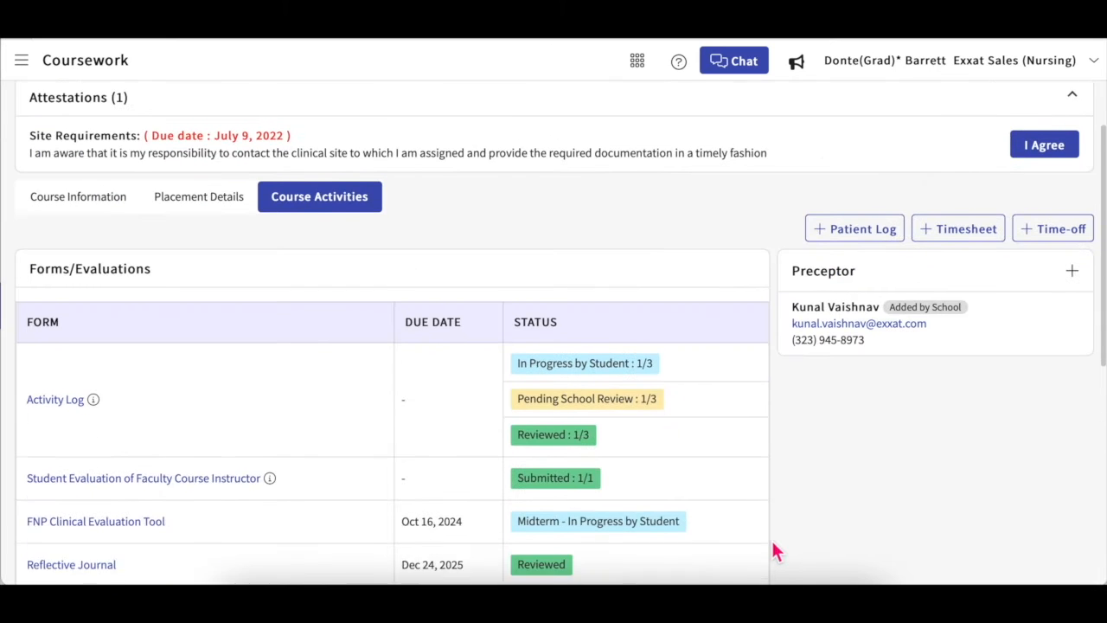
{"action": "scroll", "coordinate": [774, 550], "scroll_direction": "down", "scroll_amount": 3}
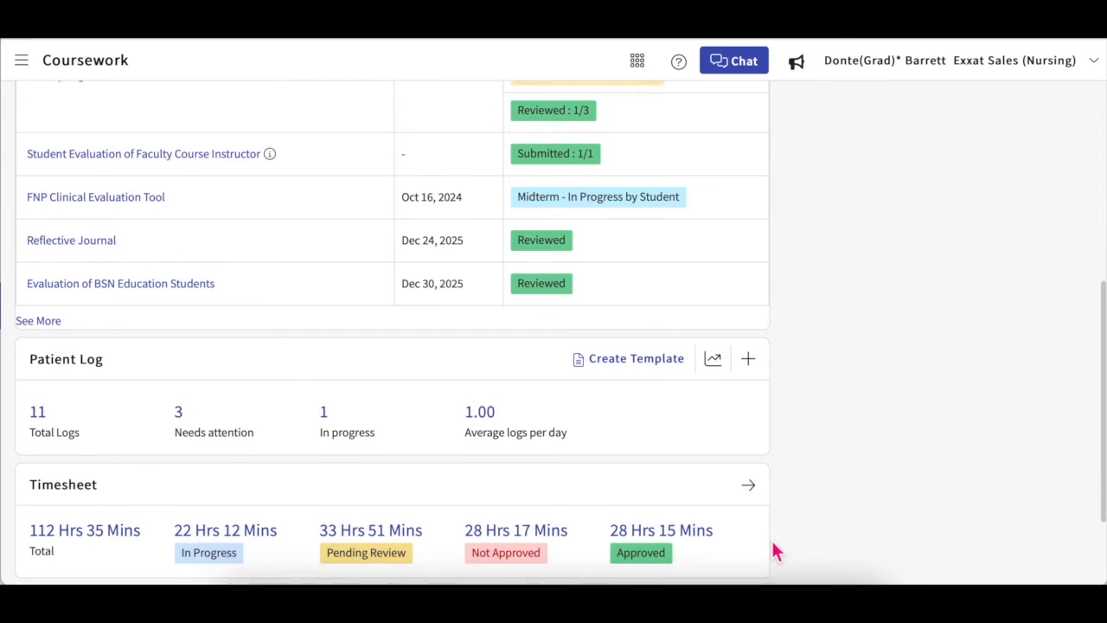
{"action": "left_click", "coordinate": [38, 407]}
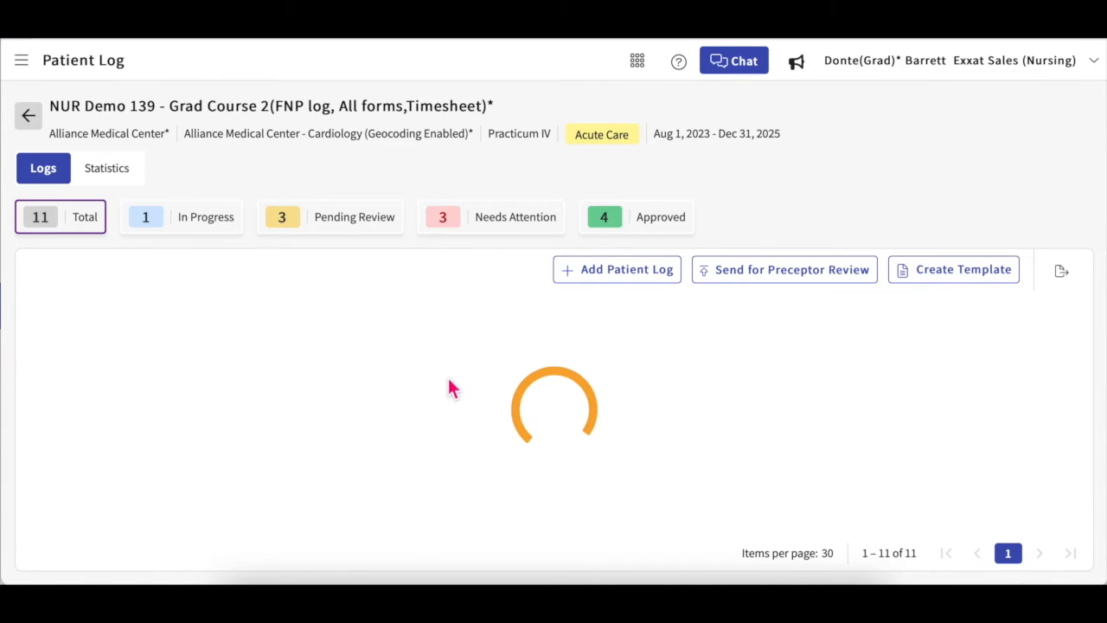
Step: Start a new patient log from the course's 11-log list
{"action": "scroll", "coordinate": [448, 379], "scroll_direction": "down", "scroll_amount": 1}
{"action": "scroll", "coordinate": [448, 380], "scroll_direction": "down", "scroll_amount": 3}
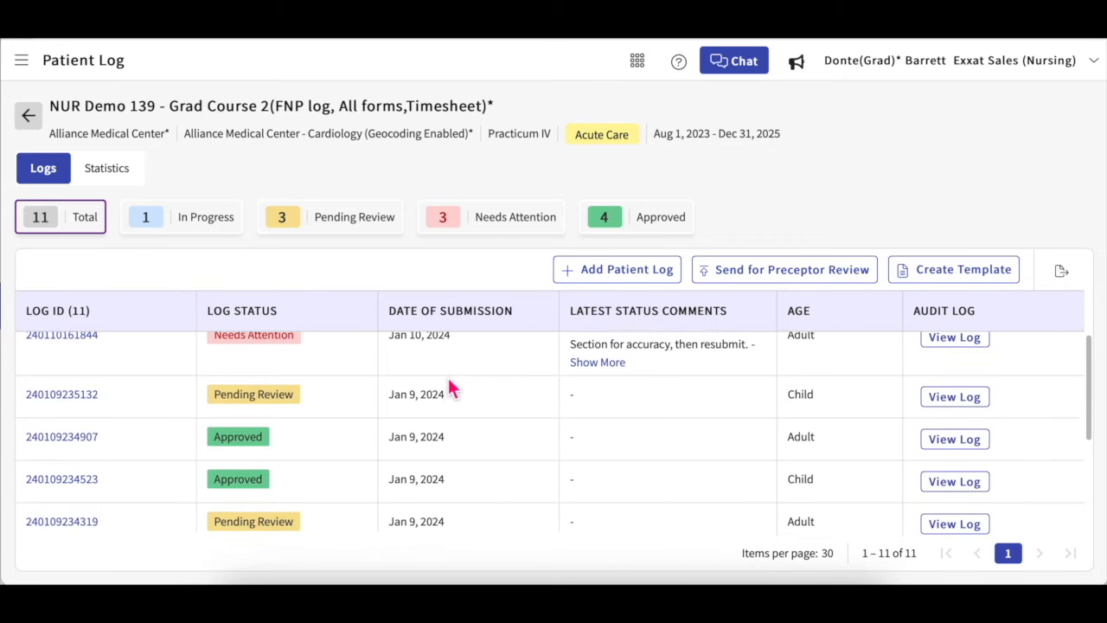
{"action": "scroll", "coordinate": [448, 380], "scroll_direction": "up", "scroll_amount": 4}
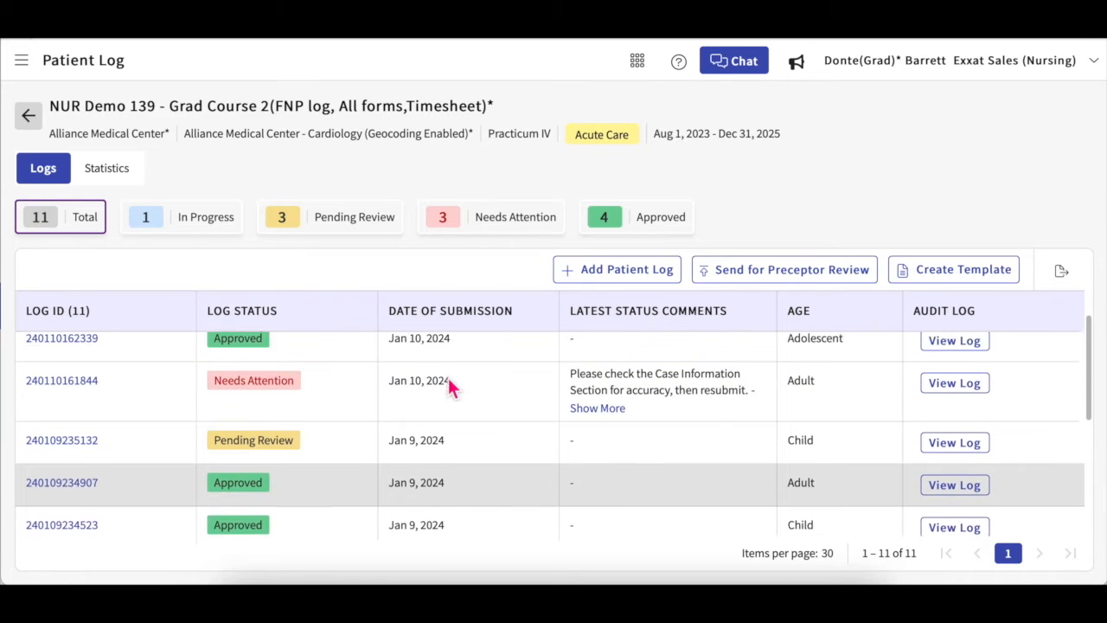
{"action": "left_click", "coordinate": [584, 276]}
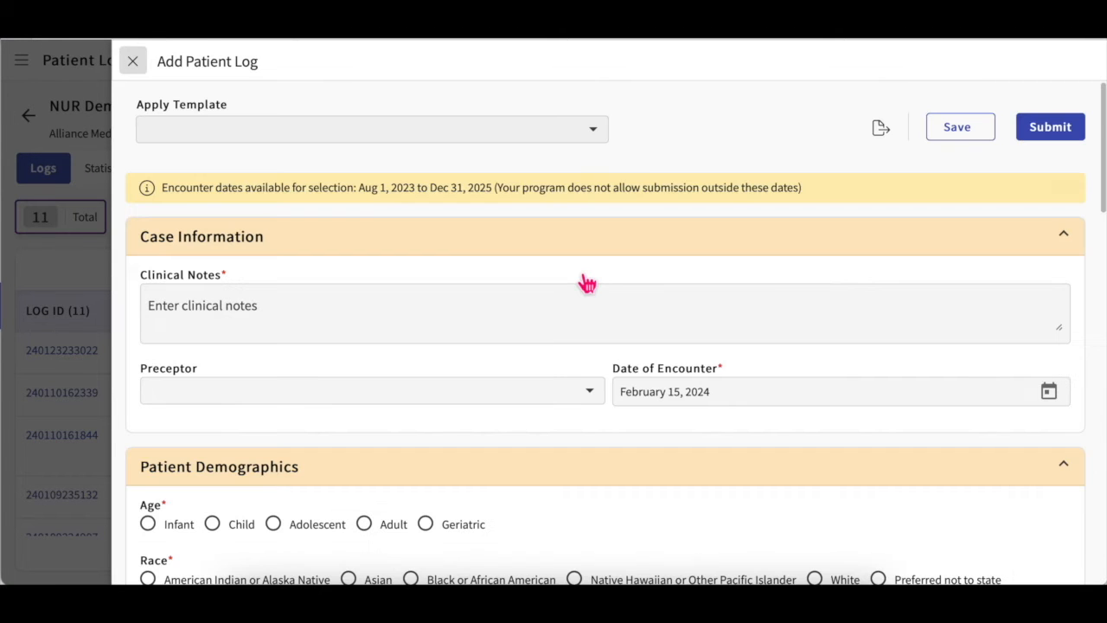
Step: Assign the existing preceptor to the log and close the new-preceptor panel unsaved
{"action": "left_click", "coordinate": [471, 326]}
{"action": "scroll", "coordinate": [471, 326], "scroll_direction": "down", "scroll_amount": 1}
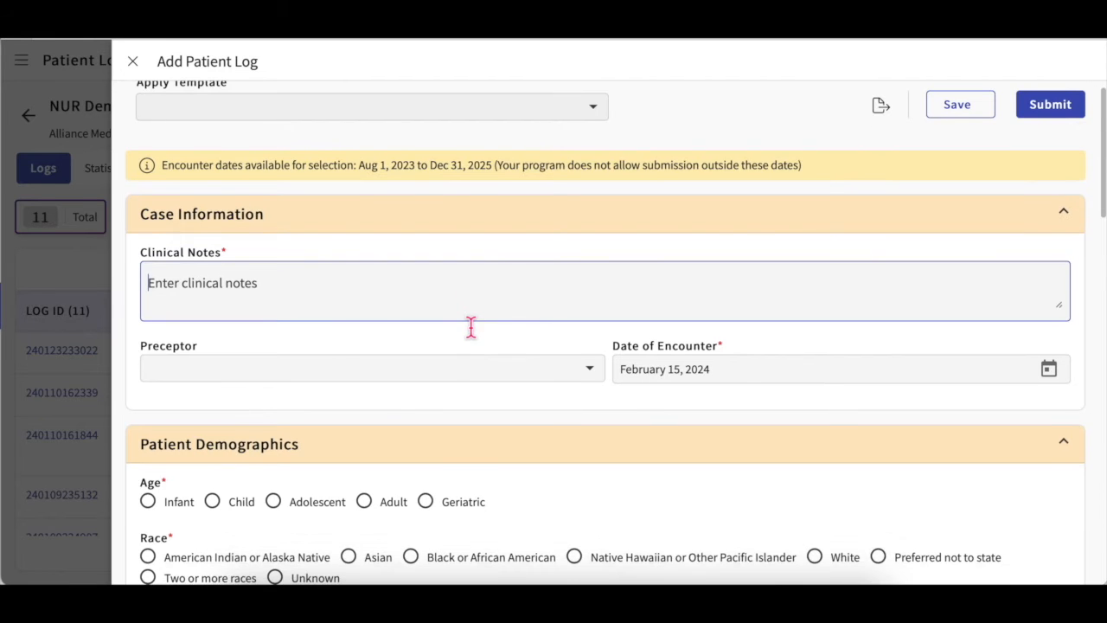
{"action": "left_click", "coordinate": [520, 379]}
{"action": "left_click", "coordinate": [526, 383]}
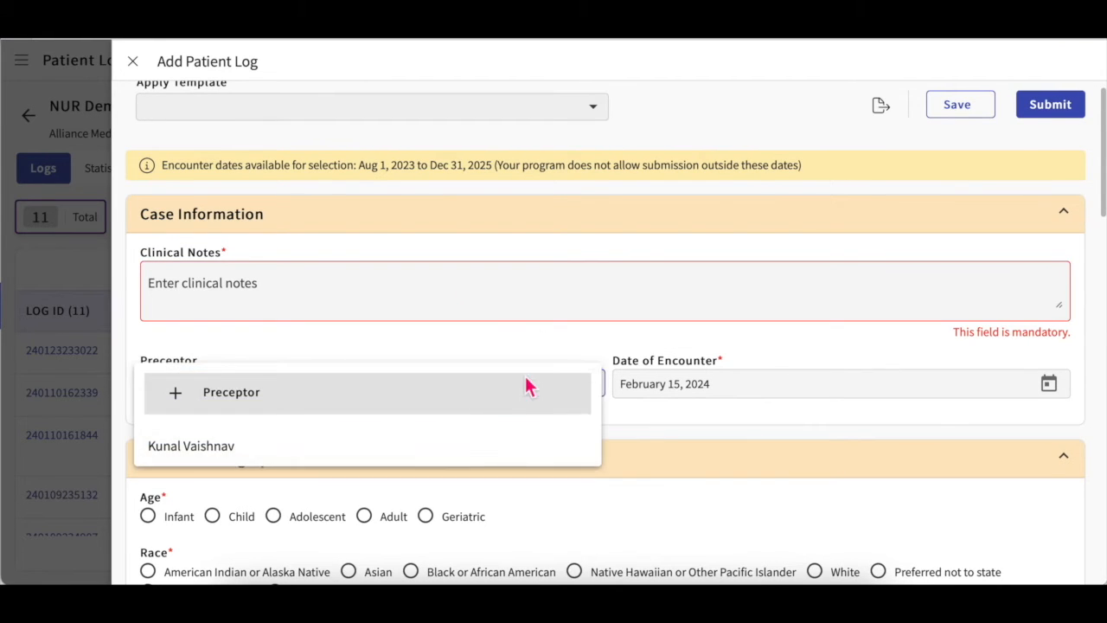
{"action": "left_click", "coordinate": [427, 455]}
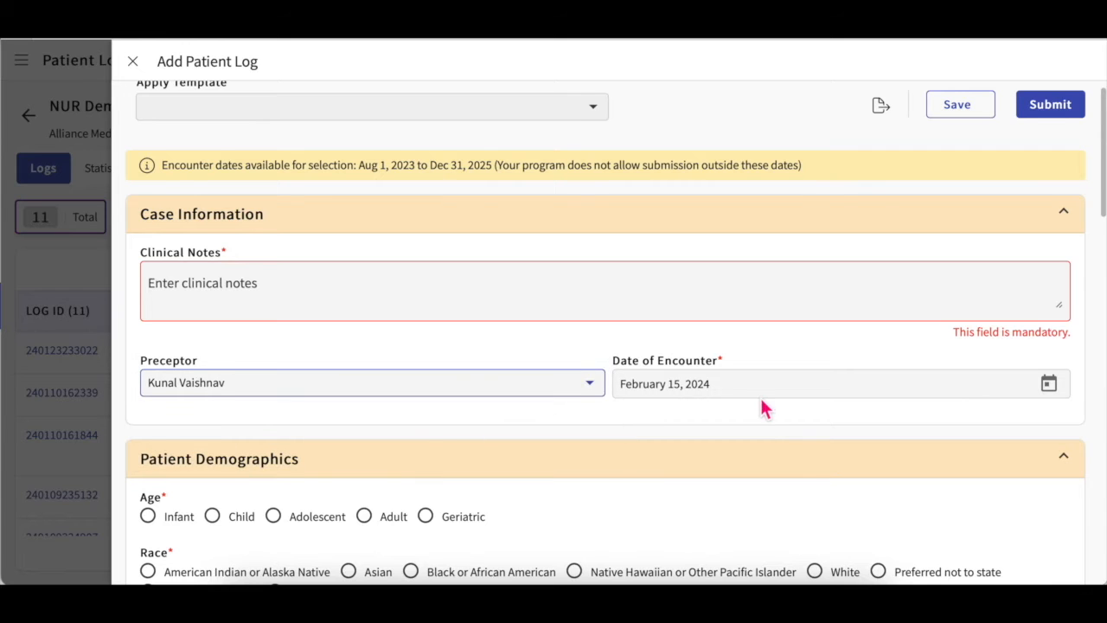
{"action": "scroll", "coordinate": [763, 408], "scroll_direction": "down", "scroll_amount": 1}
{"action": "left_click", "coordinate": [592, 344]}
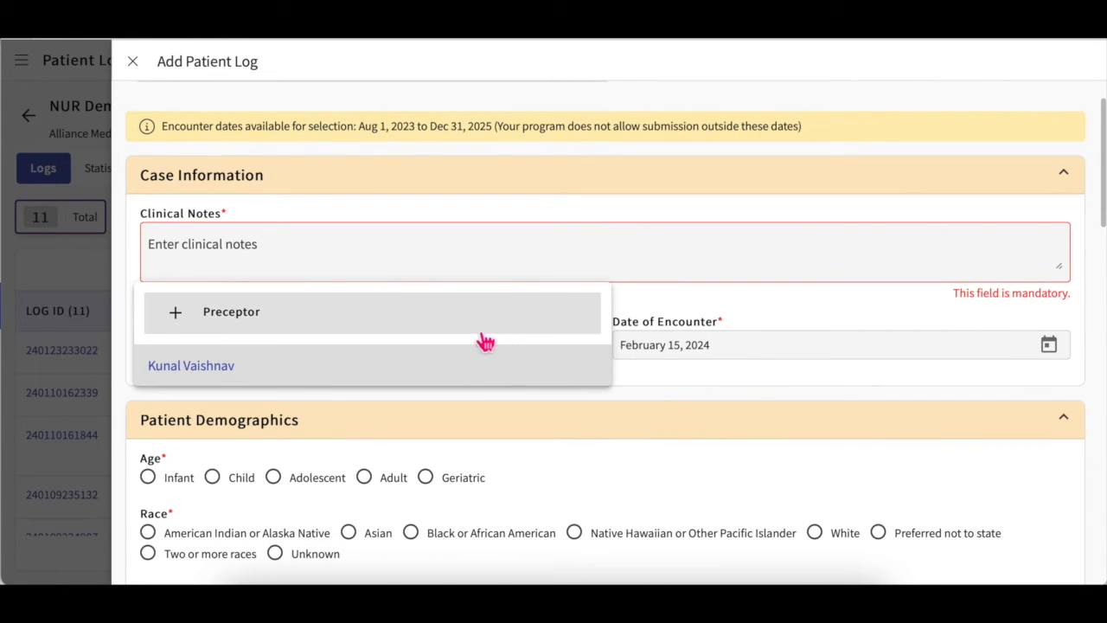
{"action": "left_click", "coordinate": [483, 335]}
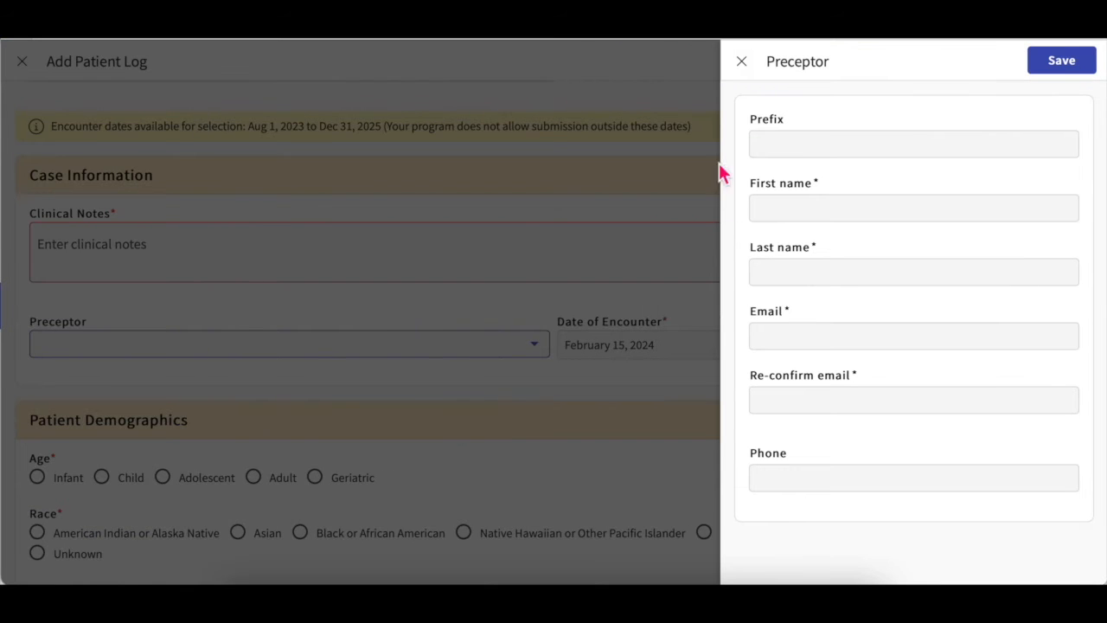
{"action": "left_click", "coordinate": [742, 62]}
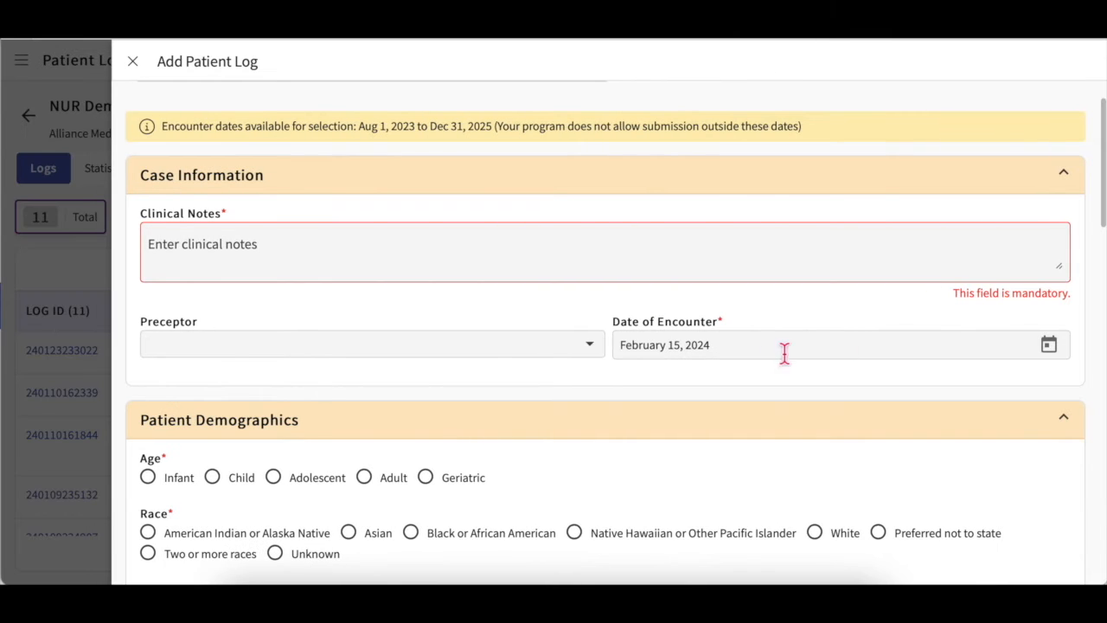
Step: Set the encounter date to December 13, 2023 and assign the existing preceptor
{"action": "left_click", "coordinate": [1048, 345]}
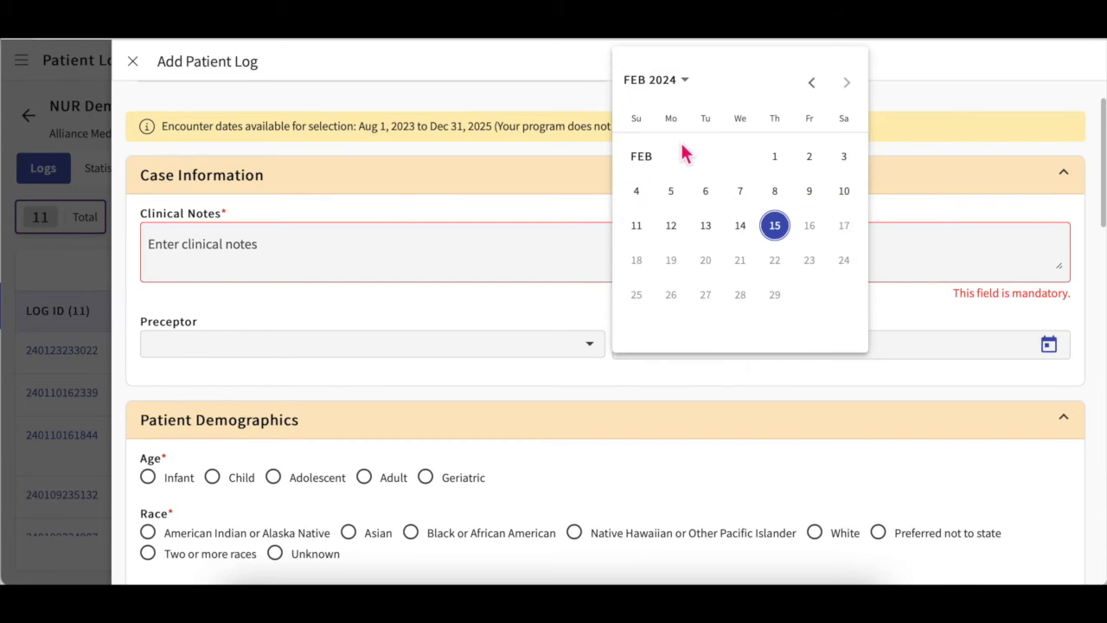
{"action": "left_click", "coordinate": [813, 87]}
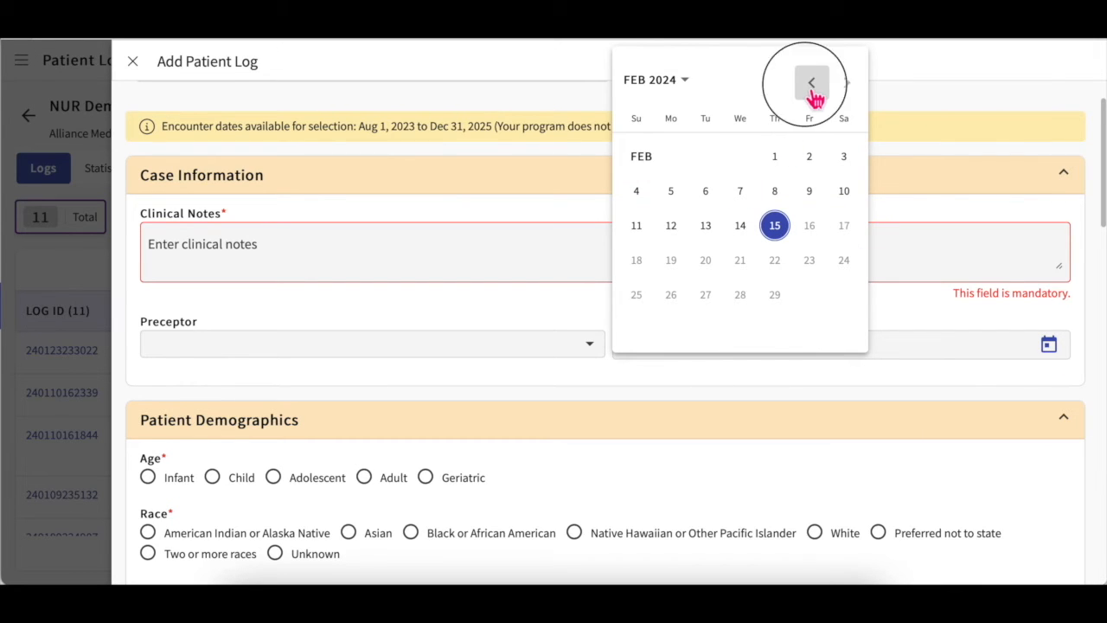
{"action": "left_click", "coordinate": [813, 87]}
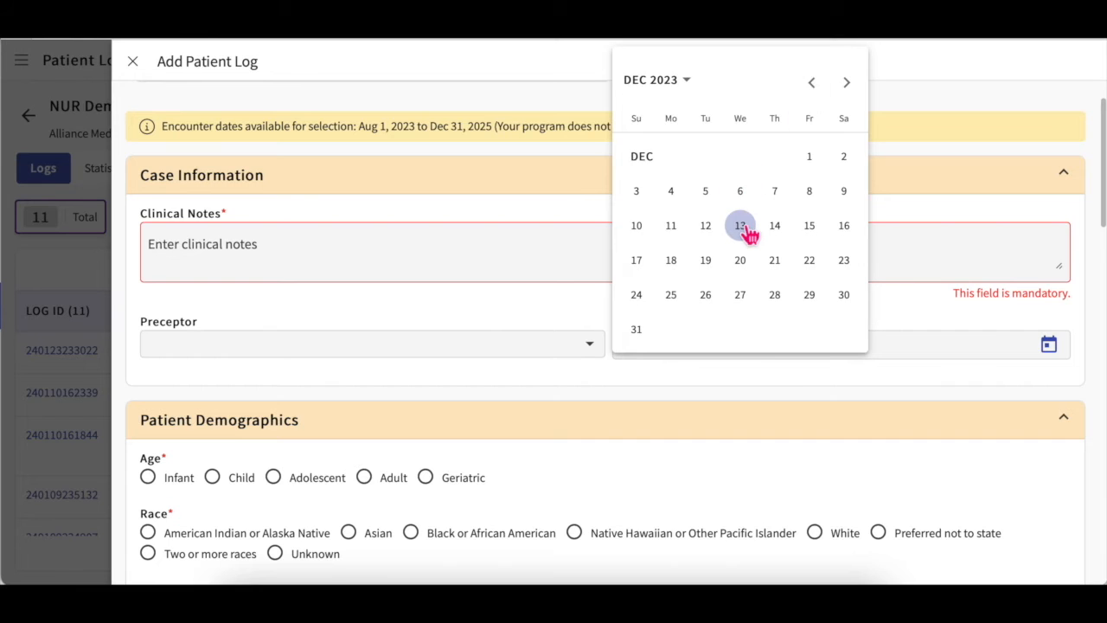
{"action": "left_click", "coordinate": [742, 226]}
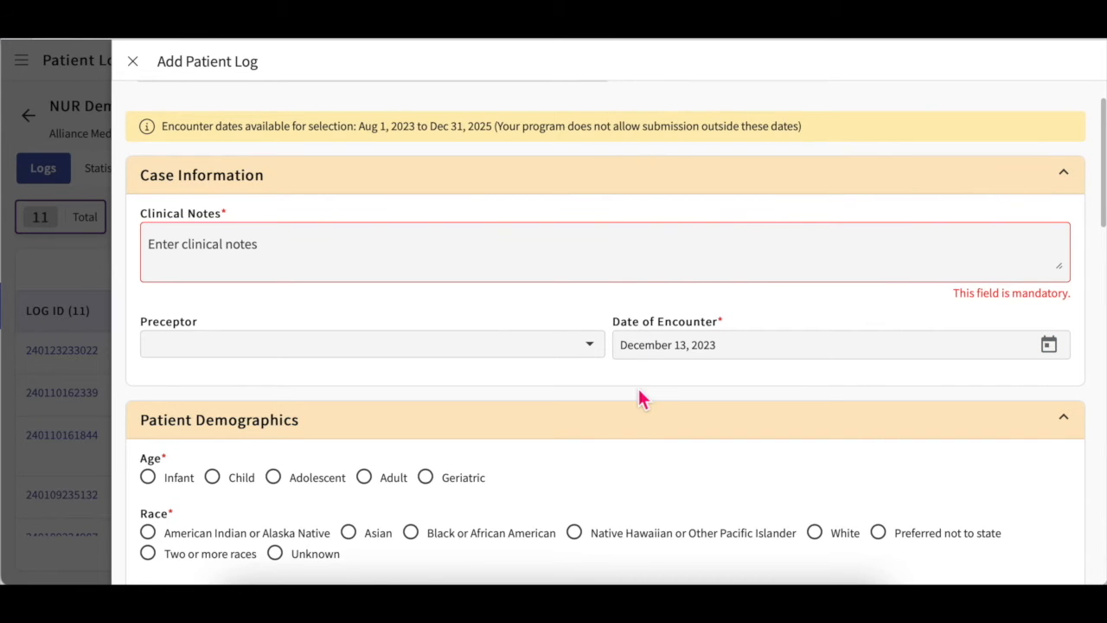
{"action": "scroll", "coordinate": [639, 393], "scroll_direction": "down", "scroll_amount": 1}
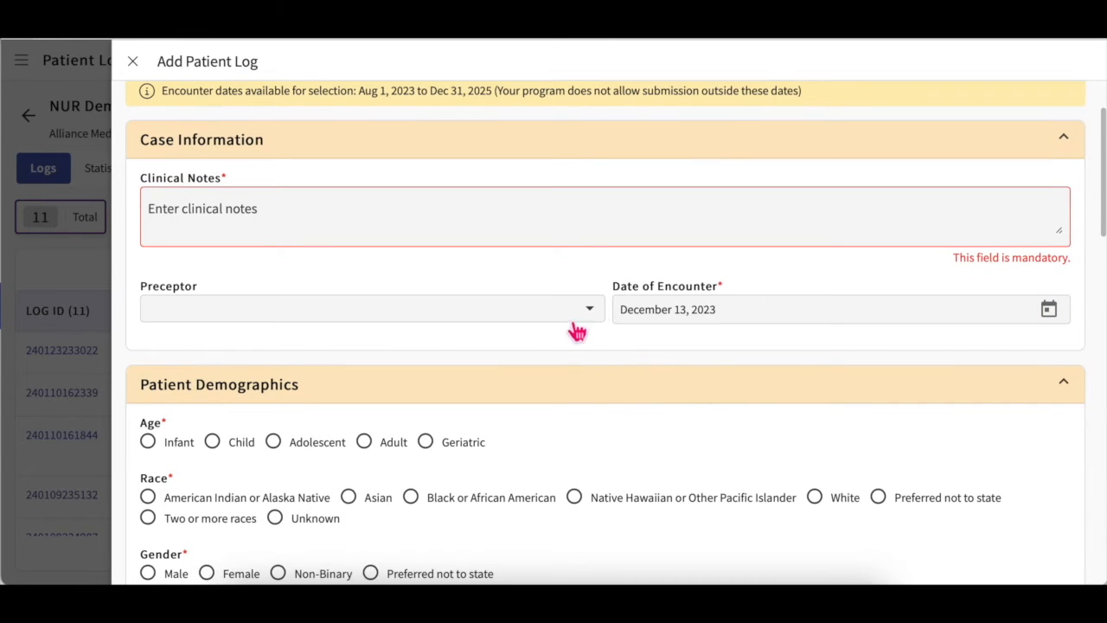
{"action": "left_click", "coordinate": [576, 320]}
{"action": "left_click", "coordinate": [400, 386]}
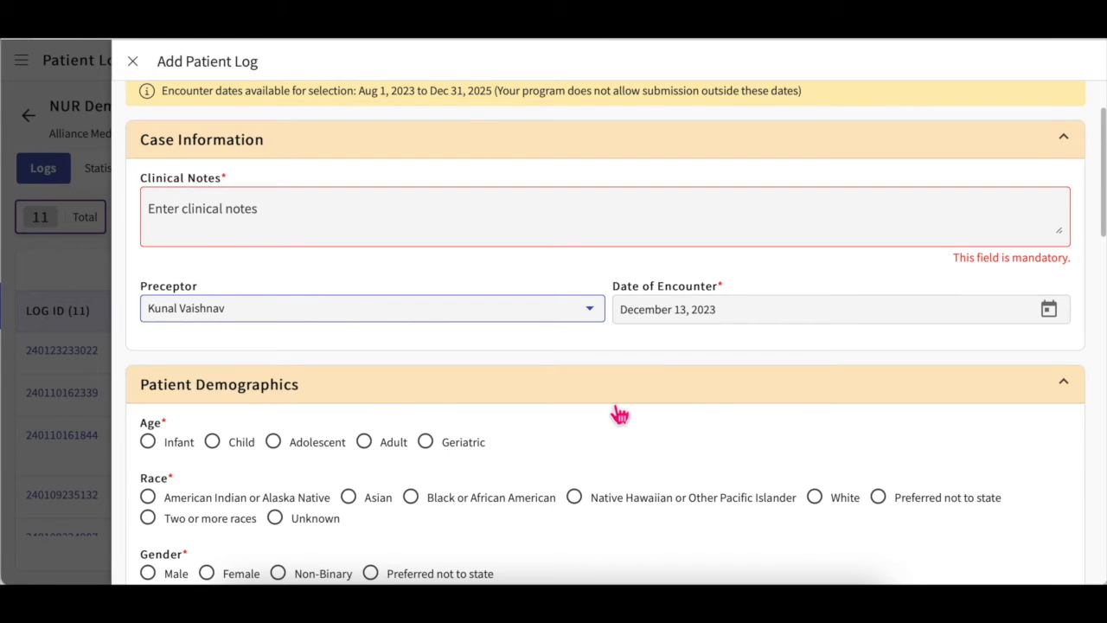
Step: Set the patient's age group to Infant and race to Two or more races
{"action": "scroll", "coordinate": [619, 415], "scroll_direction": "down", "scroll_amount": 3}
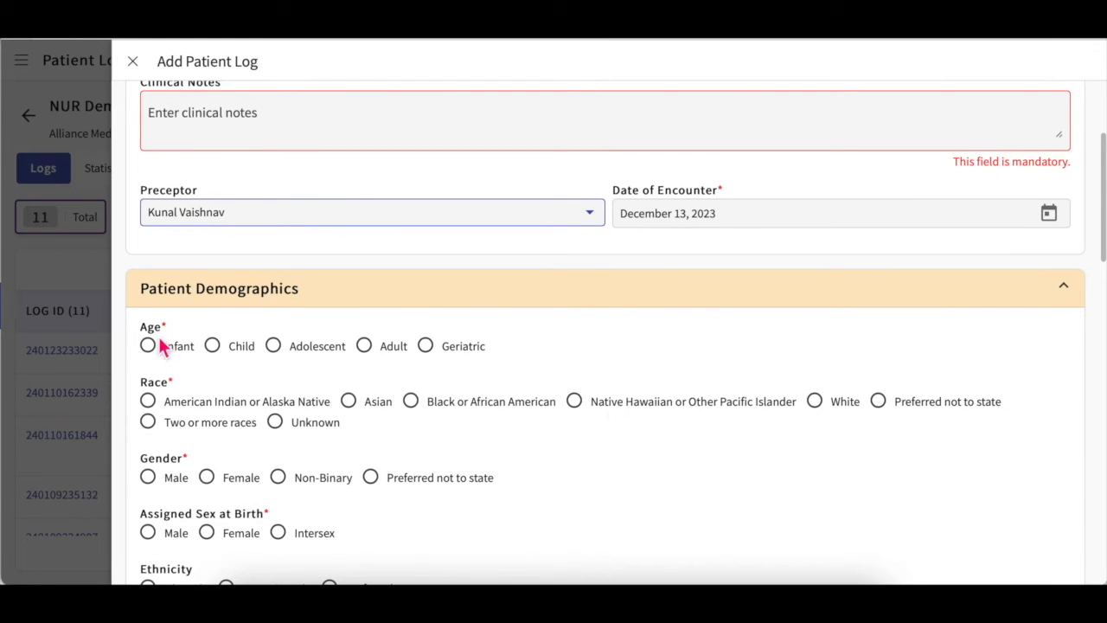
{"action": "left_click", "coordinate": [187, 352]}
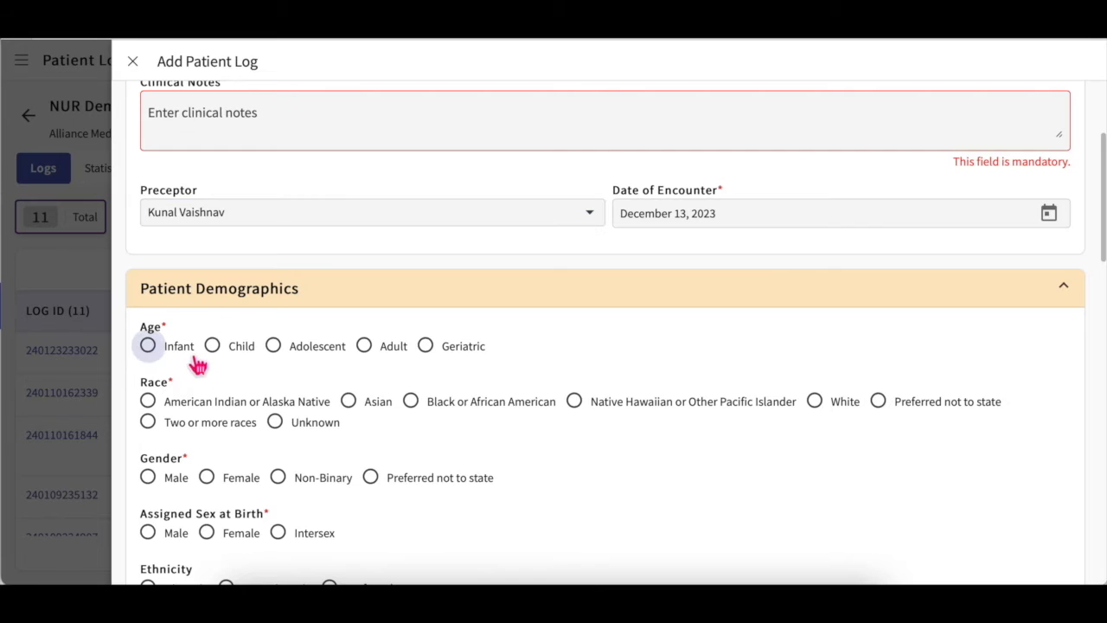
{"action": "left_click", "coordinate": [258, 432]}
{"action": "scroll", "coordinate": [264, 443], "scroll_direction": "down", "scroll_amount": 5}
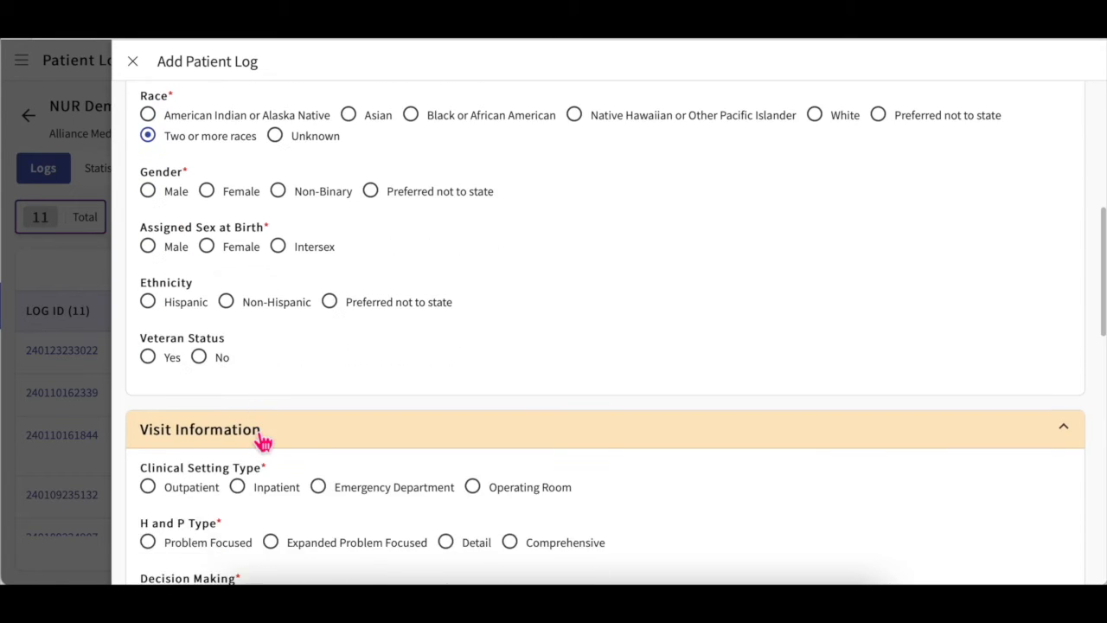
{"action": "scroll", "coordinate": [263, 443], "scroll_direction": "down", "scroll_amount": 1}
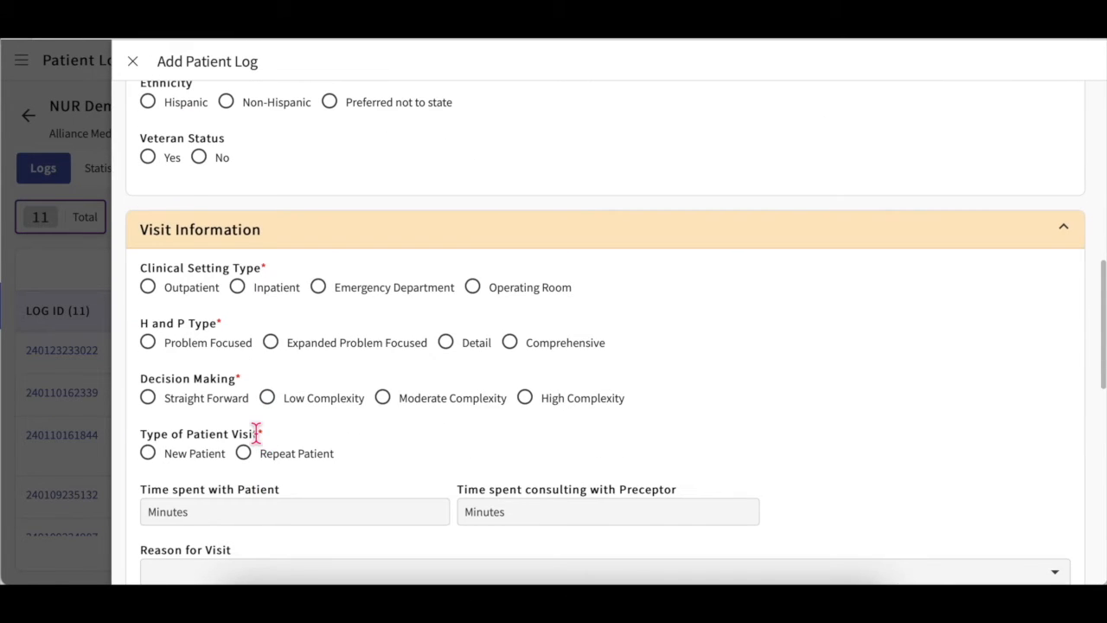
Step: Record an Outpatient, Problem Focused visit: 30 and 40 minutes, reason Initial Visit Inpatient
{"action": "left_click", "coordinate": [189, 288]}
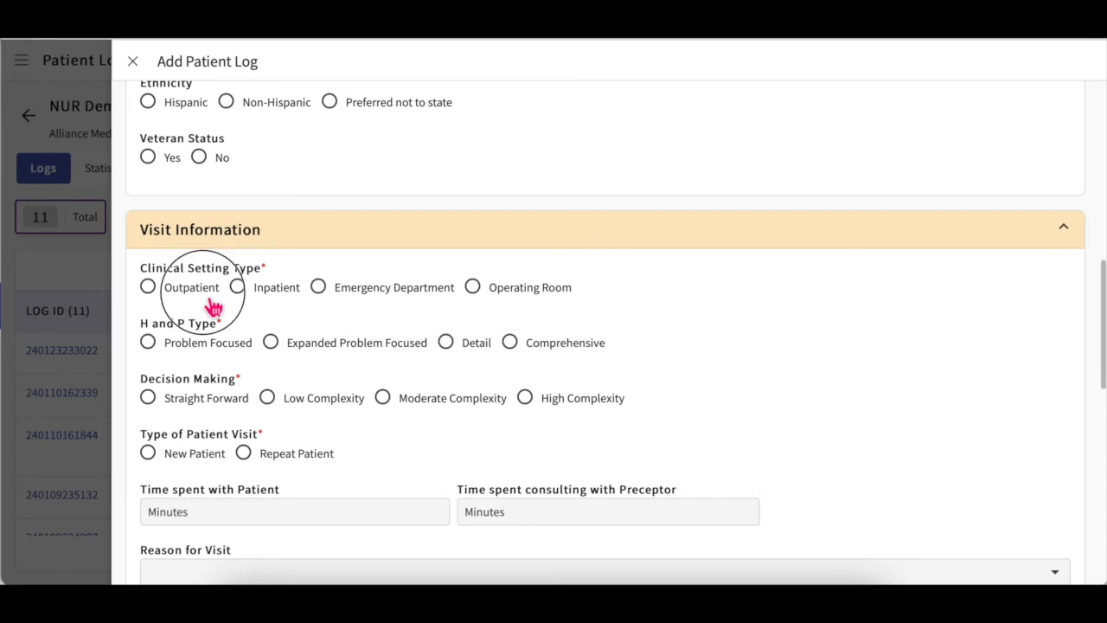
{"action": "left_click", "coordinate": [225, 348]}
{"action": "scroll", "coordinate": [230, 361], "scroll_direction": "down", "scroll_amount": 1}
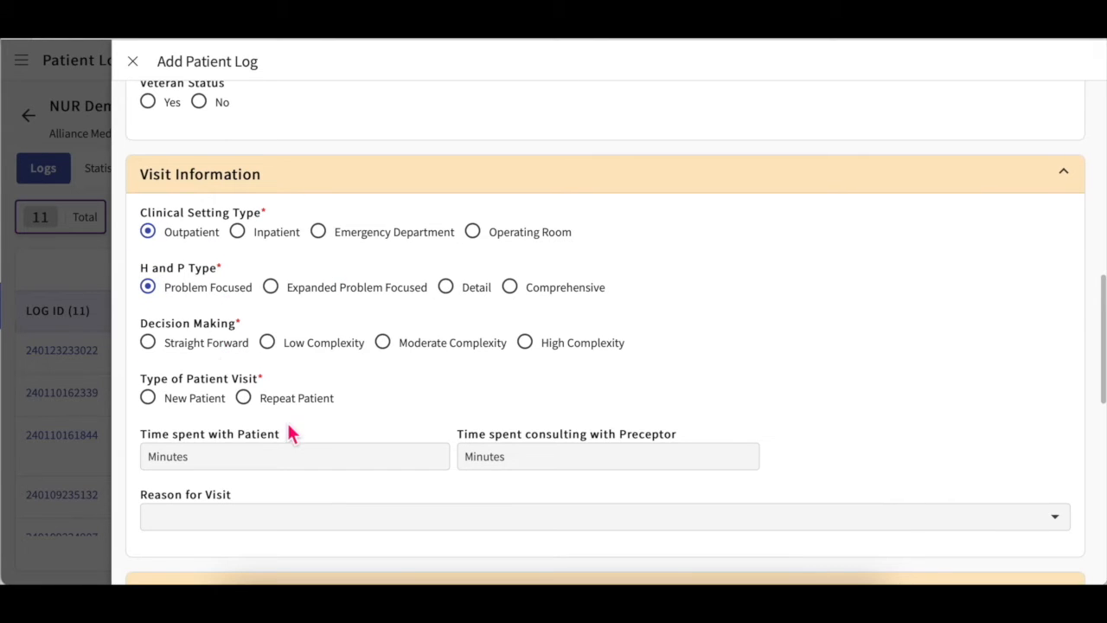
{"action": "scroll", "coordinate": [291, 434], "scroll_direction": "down", "scroll_amount": 1}
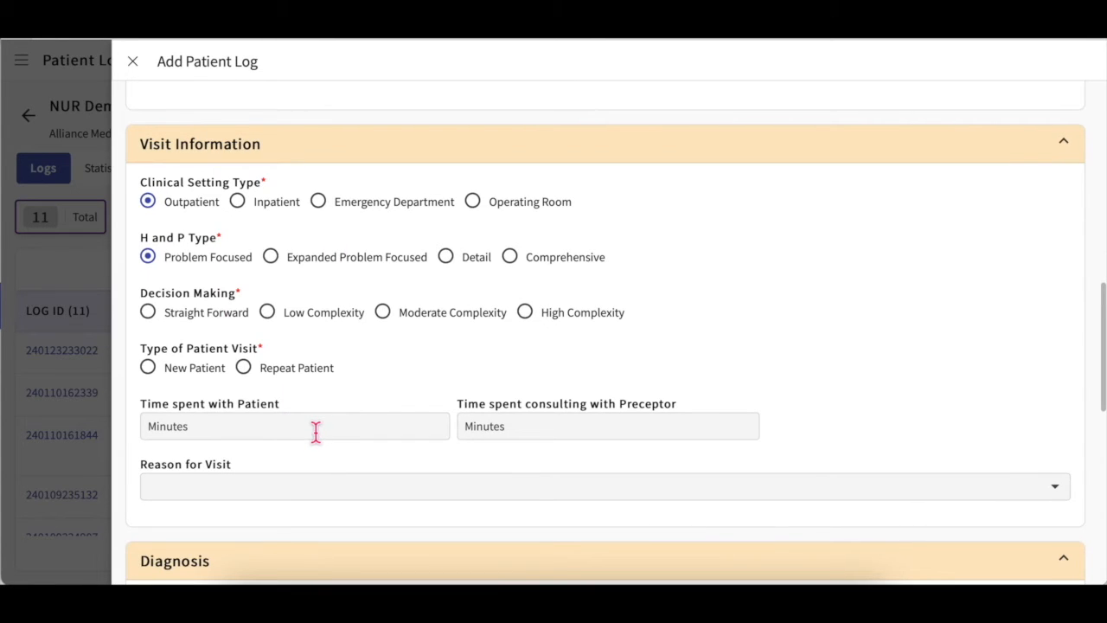
{"action": "left_click", "coordinate": [354, 427]}
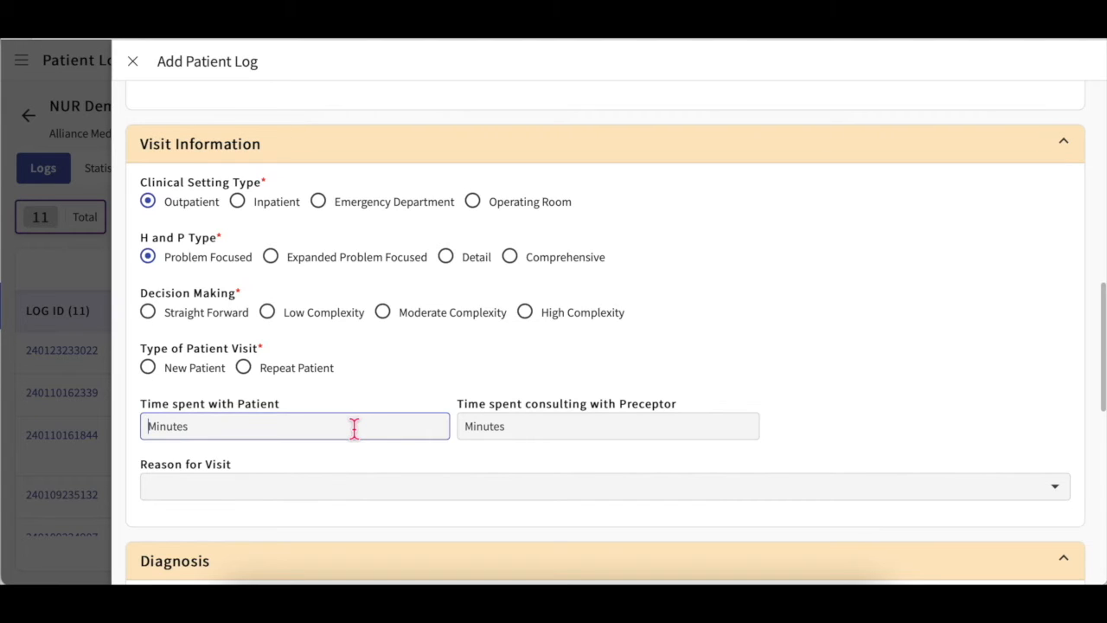
{"action": "type", "text": "30"}
{"action": "left_click", "coordinate": [561, 424]}
{"action": "type", "text": "40"}
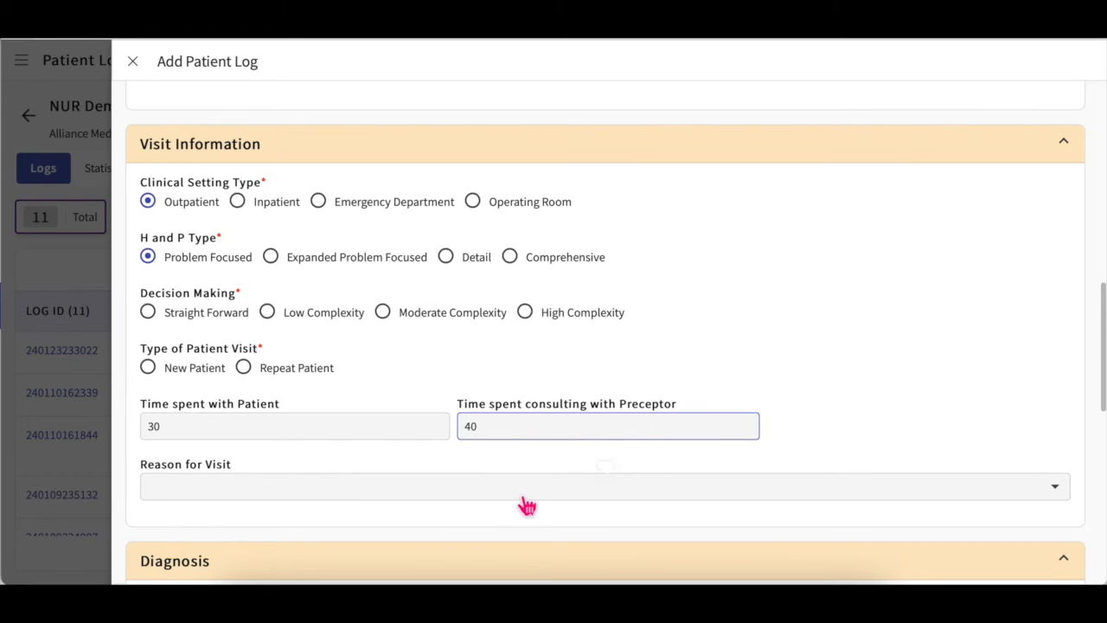
{"action": "left_click", "coordinate": [526, 498]}
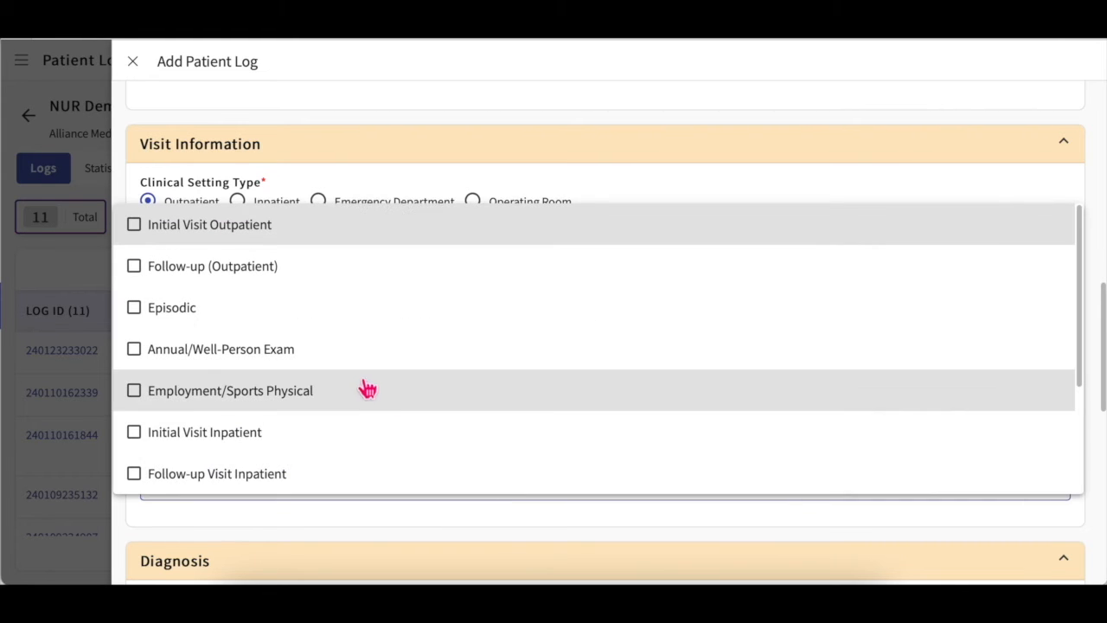
{"action": "left_click", "coordinate": [688, 187]}
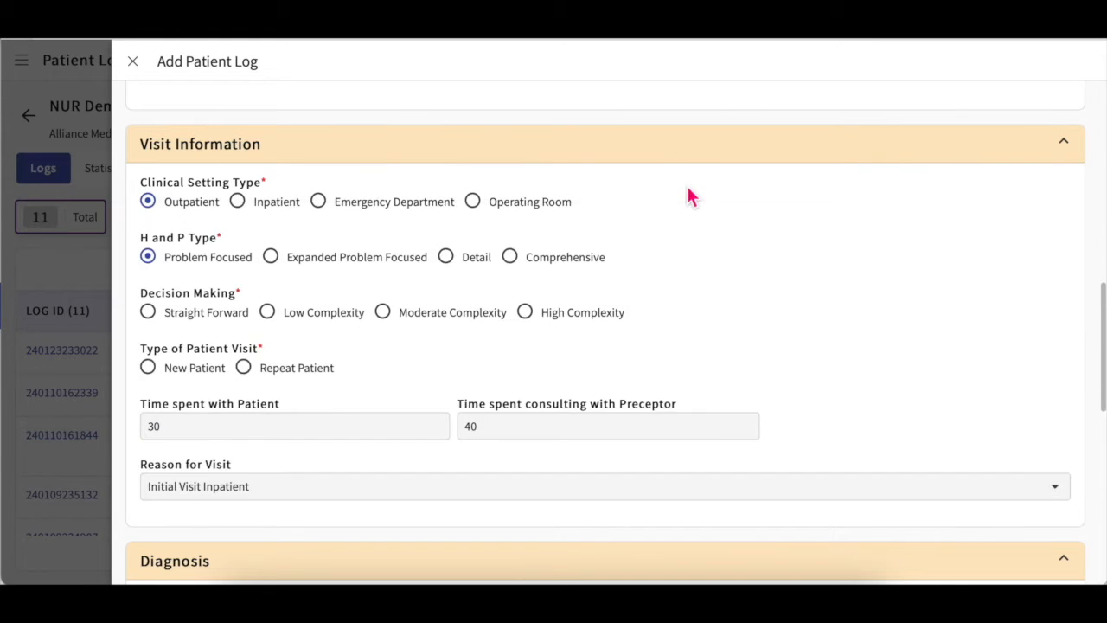
{"action": "scroll", "coordinate": [688, 187], "scroll_direction": "down", "scroll_amount": 3}
Step: Add ICD 10 diagnosis Z6845 from a search for '7', then delete it
{"action": "left_click", "coordinate": [352, 364]}
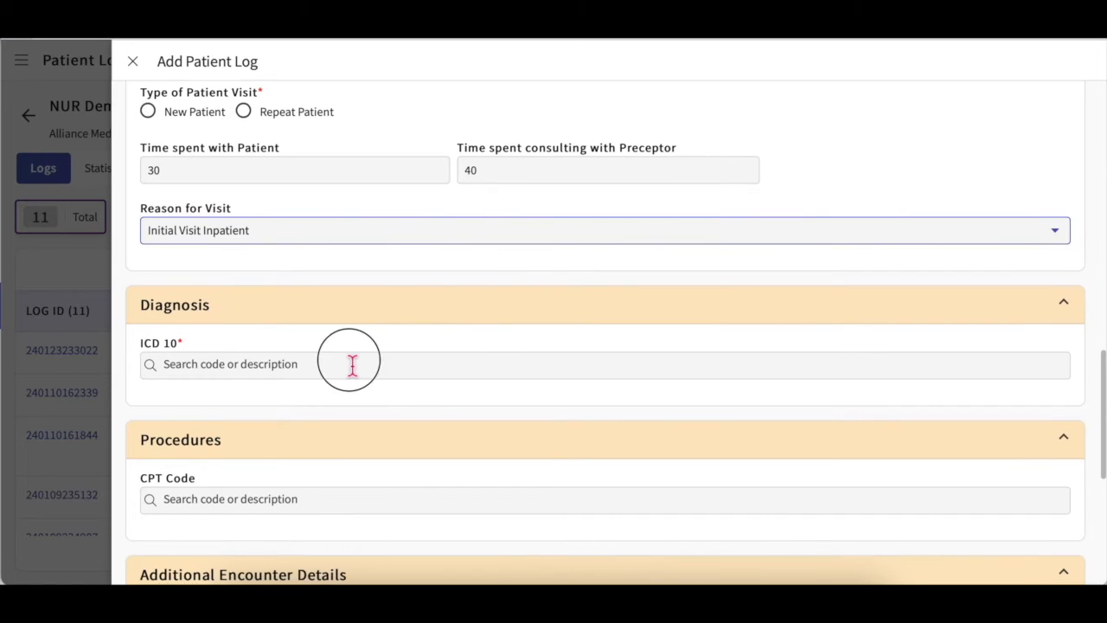
{"action": "type", "text": "7"}
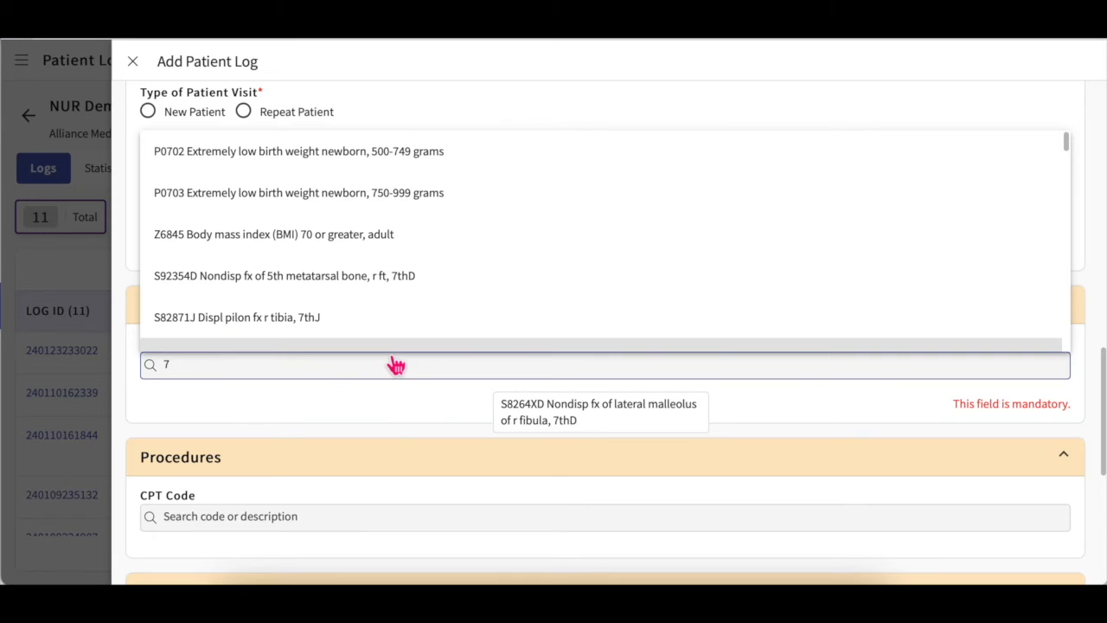
{"action": "left_click", "coordinate": [360, 247]}
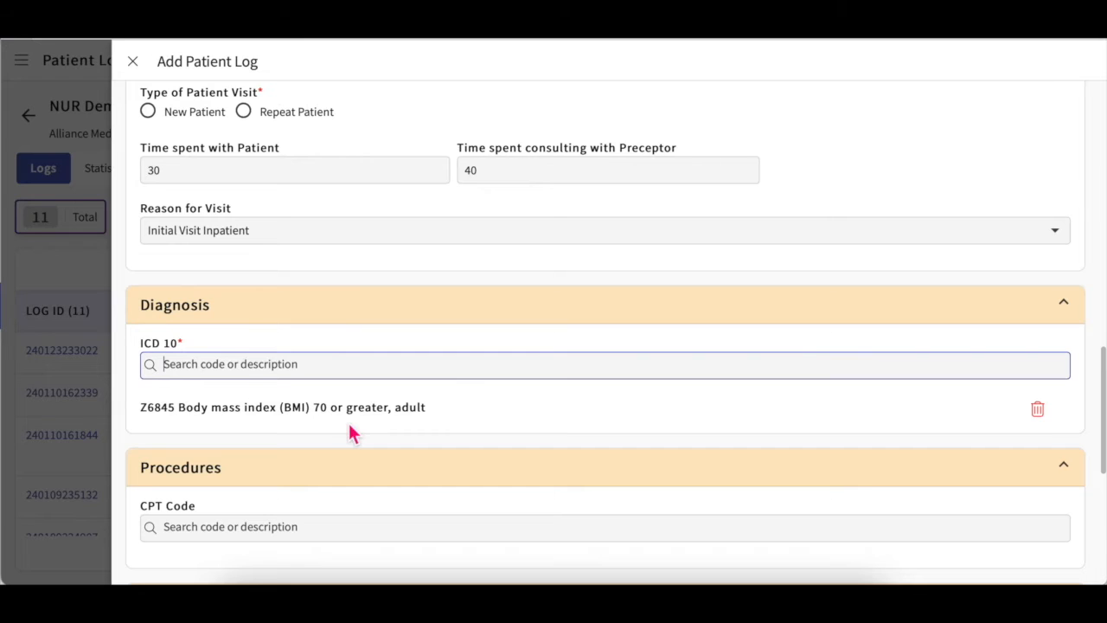
{"action": "scroll", "coordinate": [349, 424], "scroll_direction": "down", "scroll_amount": 1}
{"action": "scroll", "coordinate": [353, 434], "scroll_direction": "down", "scroll_amount": 1}
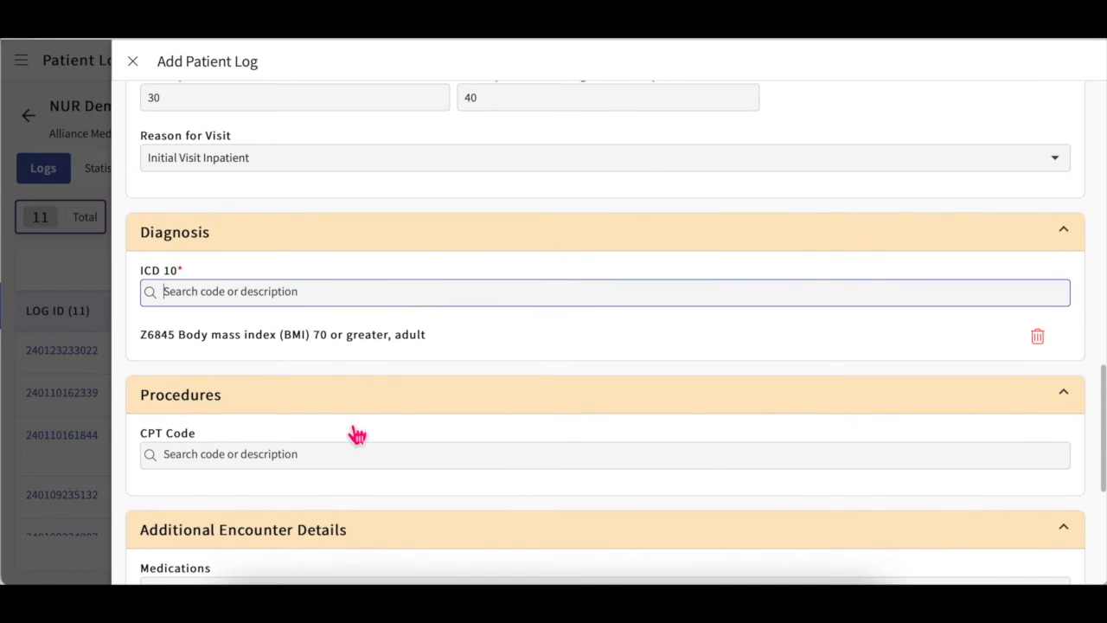
{"action": "left_click", "coordinate": [1040, 338]}
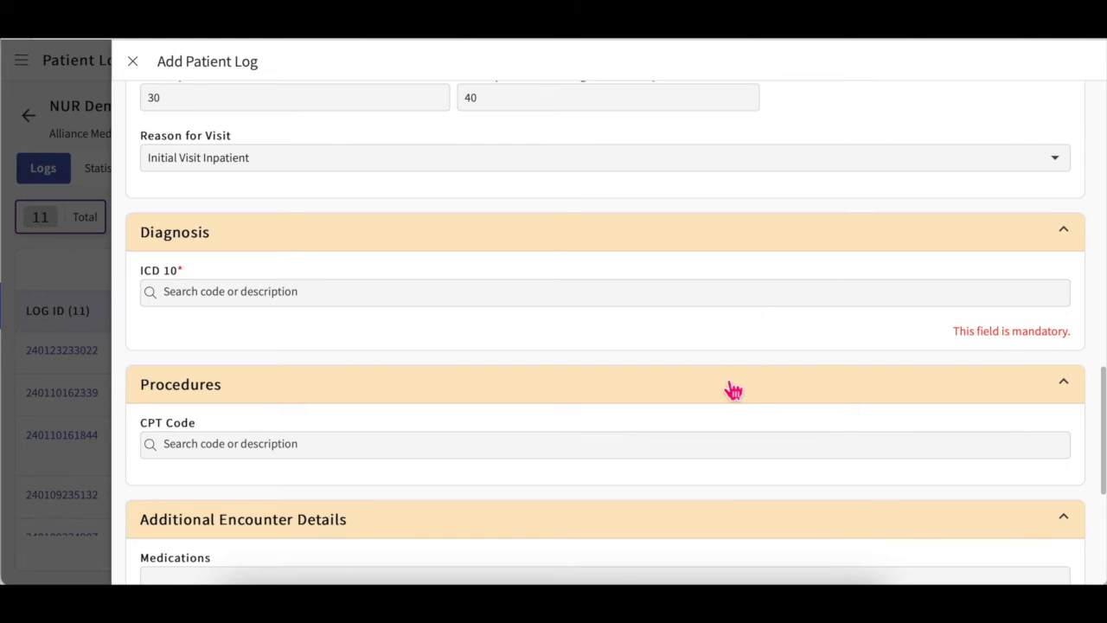
{"action": "scroll", "coordinate": [664, 408], "scroll_direction": "down", "scroll_amount": 2}
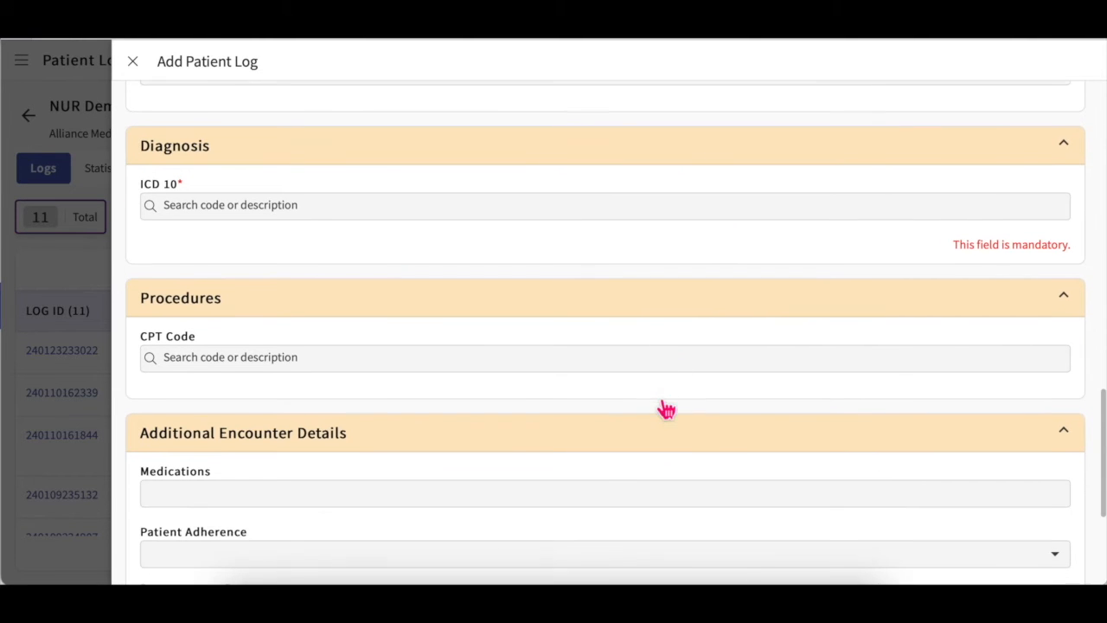
Step: Add CPT procedure 1026F Co-morbid conditions assessed from a 'heart' search and mark it Assisted
{"action": "left_click", "coordinate": [439, 363]}
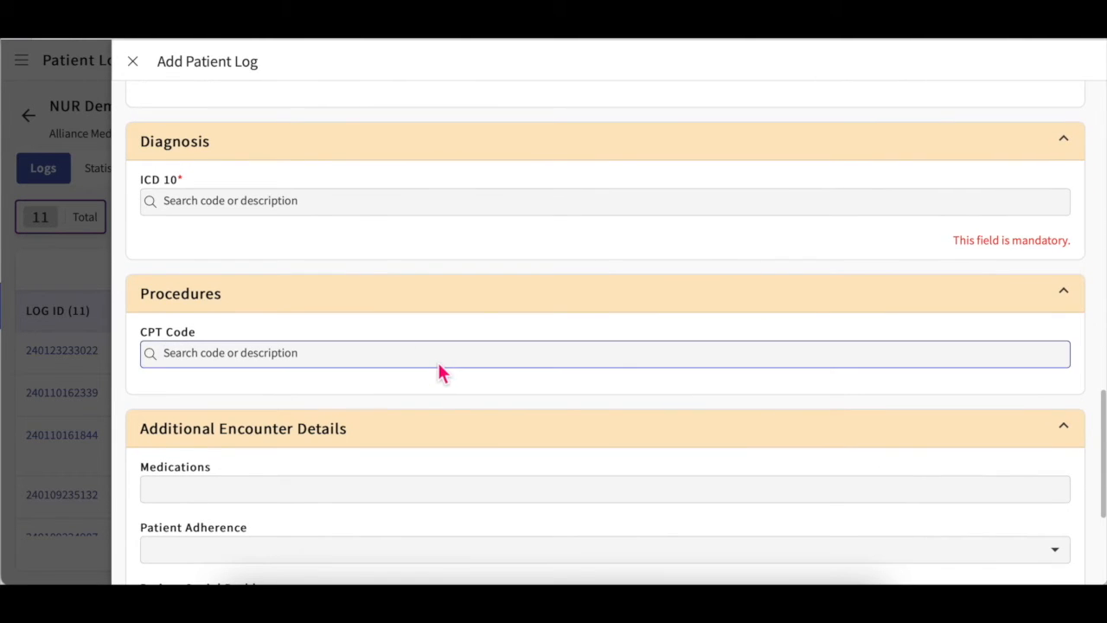
{"action": "type", "text": "h"}
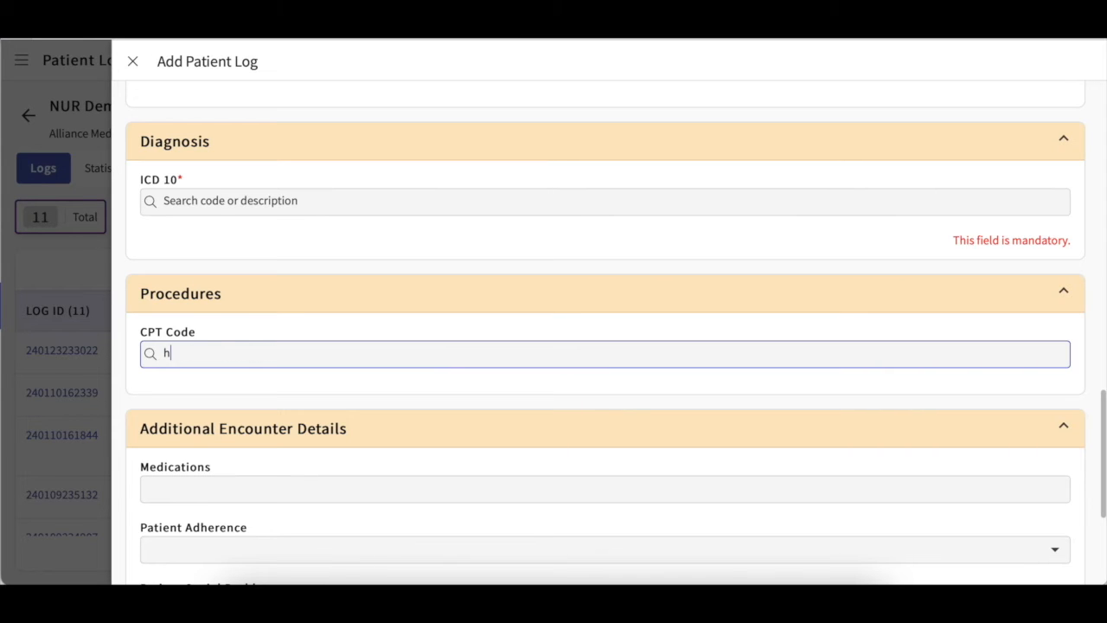
{"action": "type", "text": "eart"}
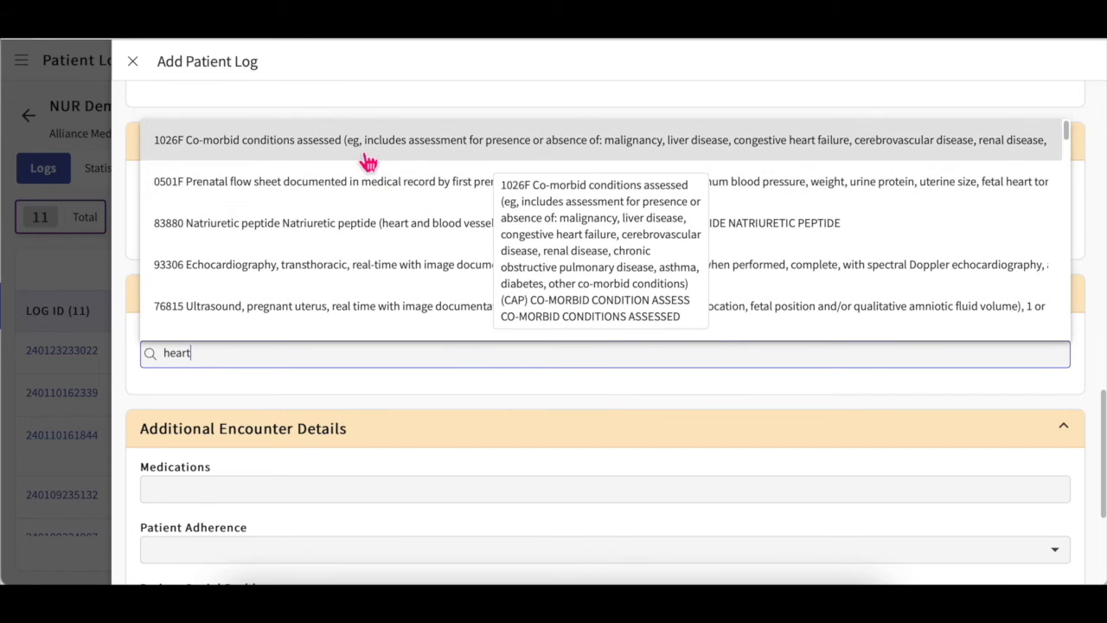
{"action": "left_click", "coordinate": [366, 159]}
{"action": "left_click", "coordinate": [275, 451]}
{"action": "scroll", "coordinate": [447, 487], "scroll_direction": "down", "scroll_amount": 1}
{"action": "scroll", "coordinate": [447, 487], "scroll_direction": "down", "scroll_amount": 5}
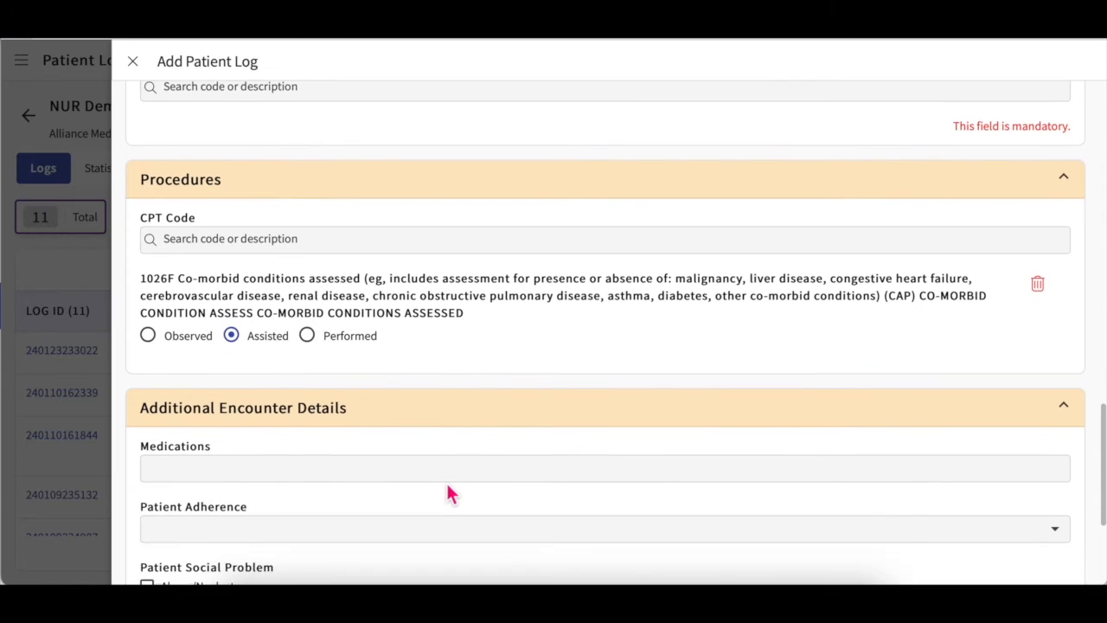
{"action": "scroll", "coordinate": [450, 493], "scroll_direction": "down", "scroll_amount": 2}
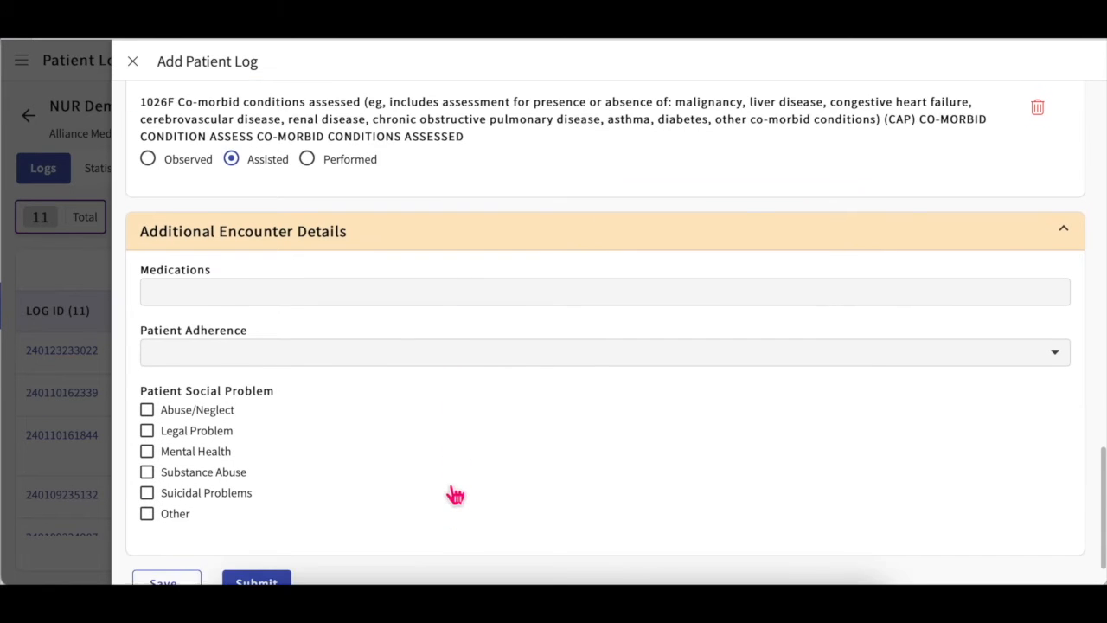
Step: Enter Propanolol as the medication and set patient adherence to Caretaker Failure
{"action": "left_click", "coordinate": [319, 260]}
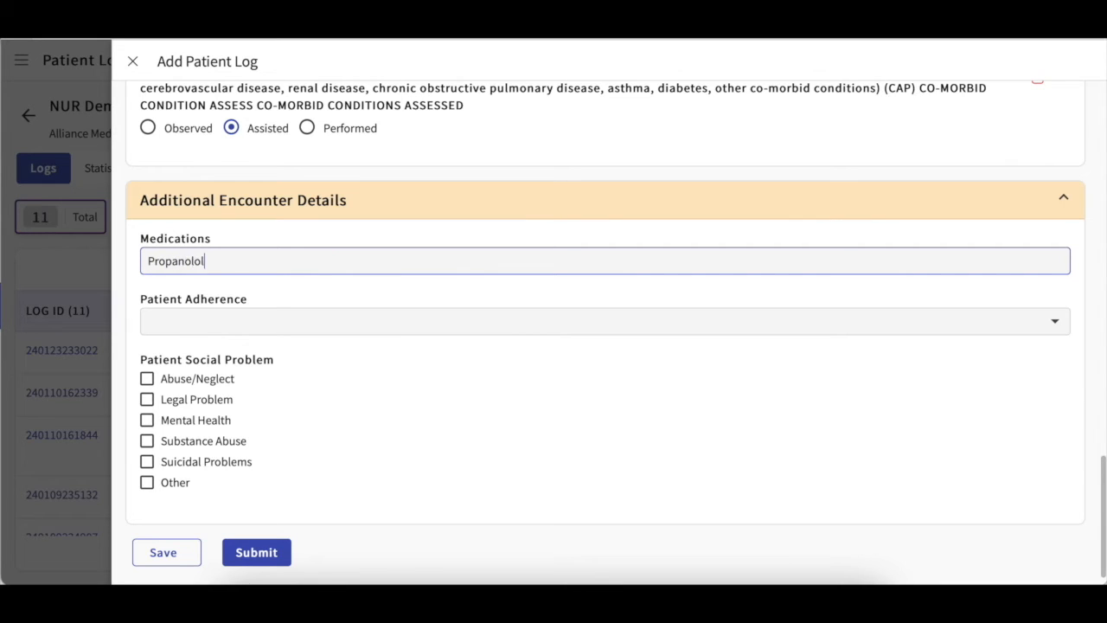
{"action": "left_click", "coordinate": [315, 324]}
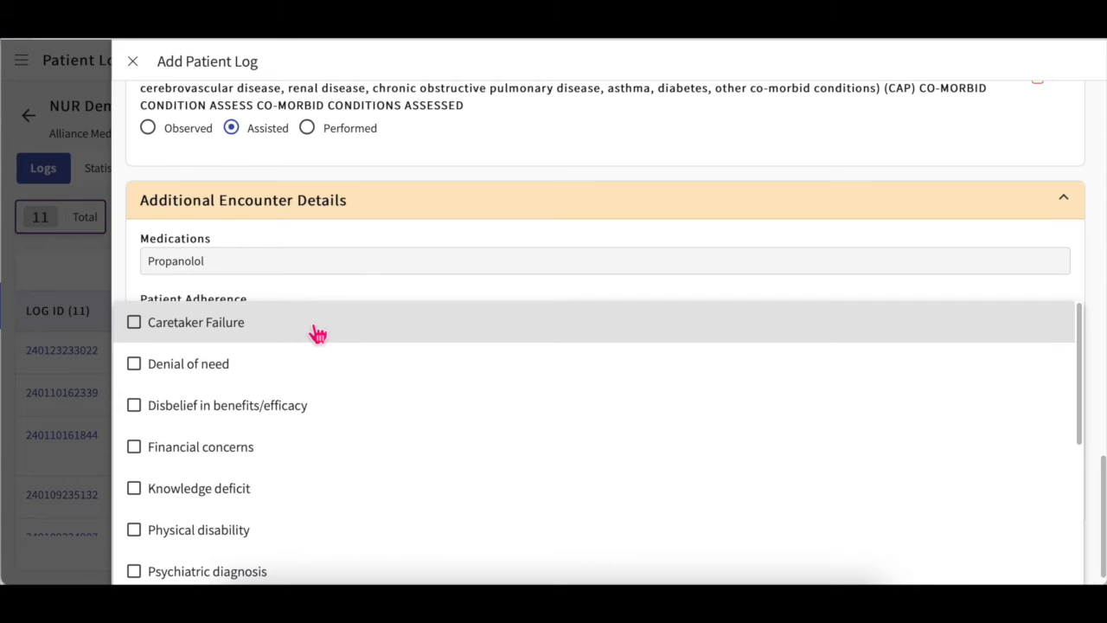
{"action": "left_click", "coordinate": [409, 313]}
{"action": "left_click", "coordinate": [413, 286]}
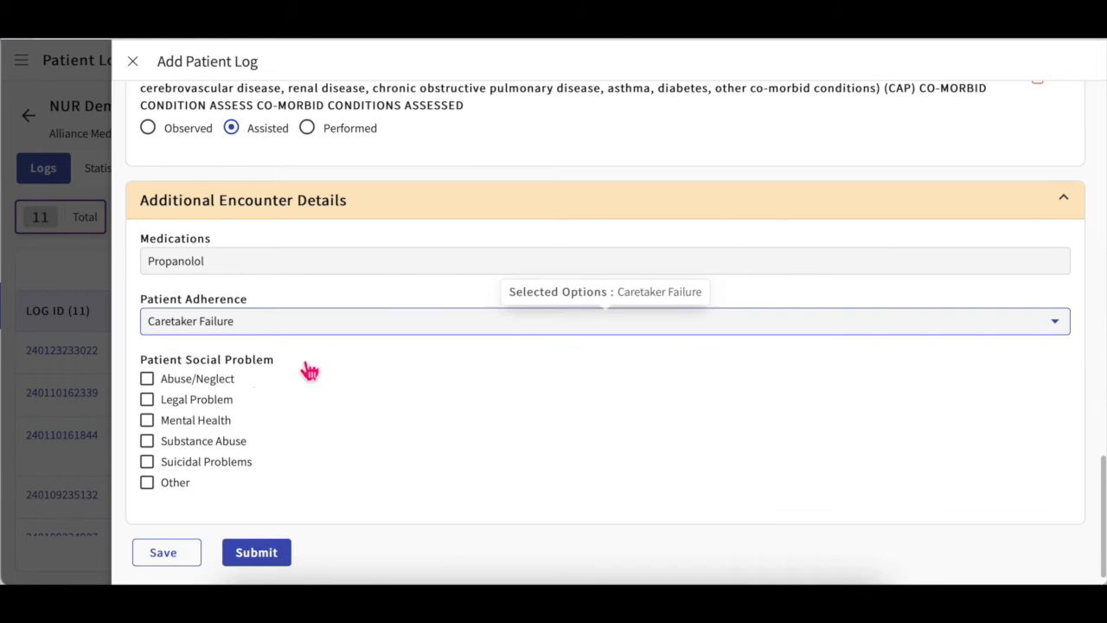
Step: Flag Legal Problem and Substance Abuse, then save the log as In Progress
{"action": "left_click", "coordinate": [216, 401]}
{"action": "left_click", "coordinate": [218, 444]}
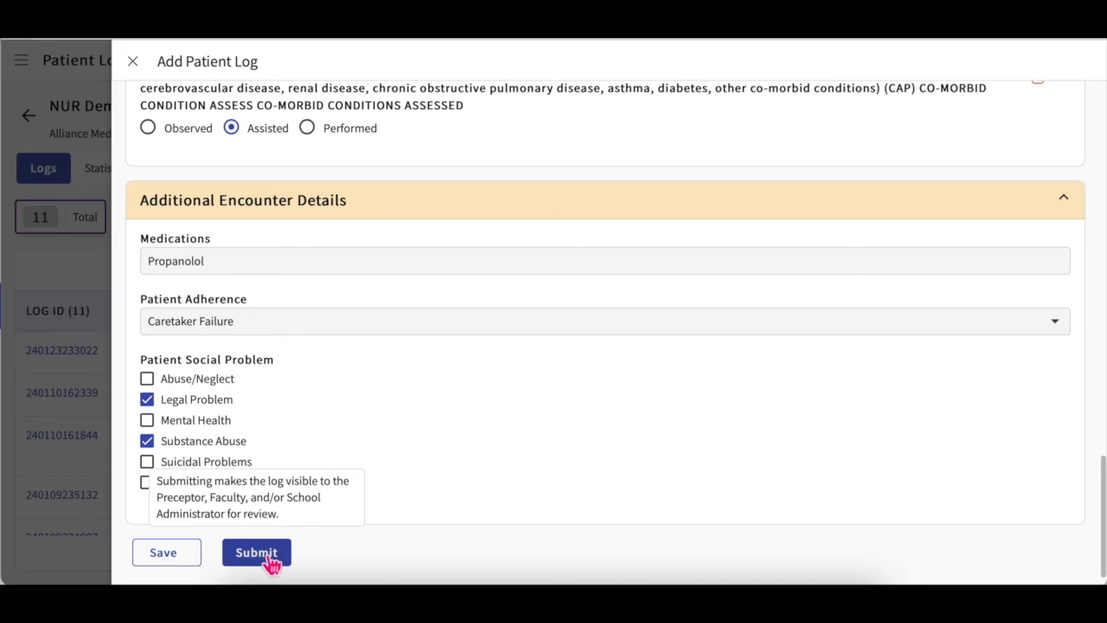
{"action": "left_click", "coordinate": [173, 558]}
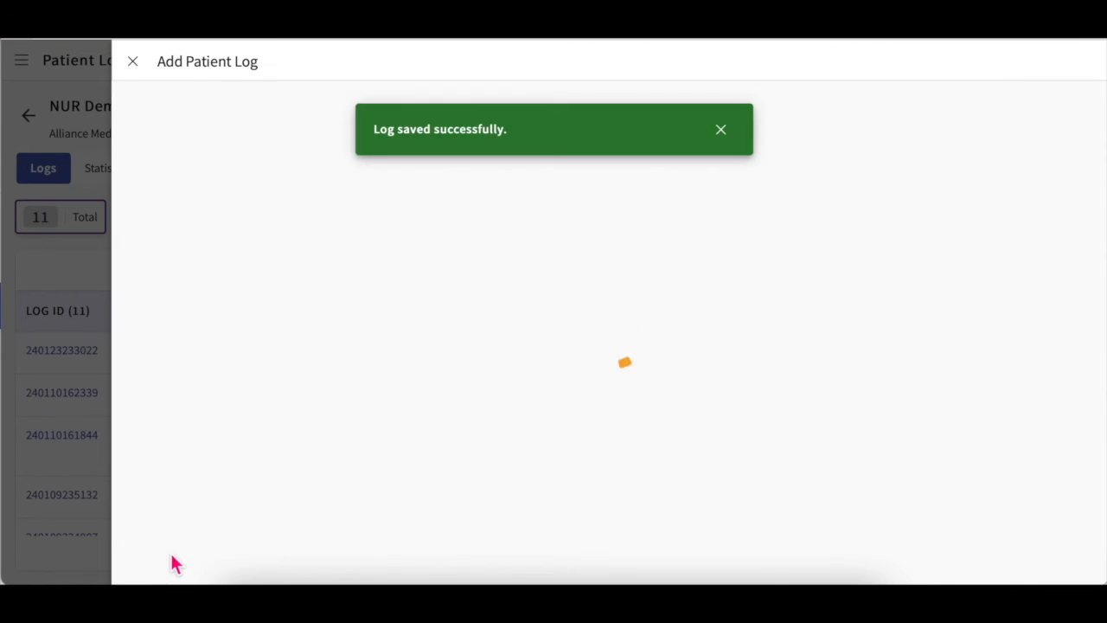
{"action": "left_click", "coordinate": [722, 134]}
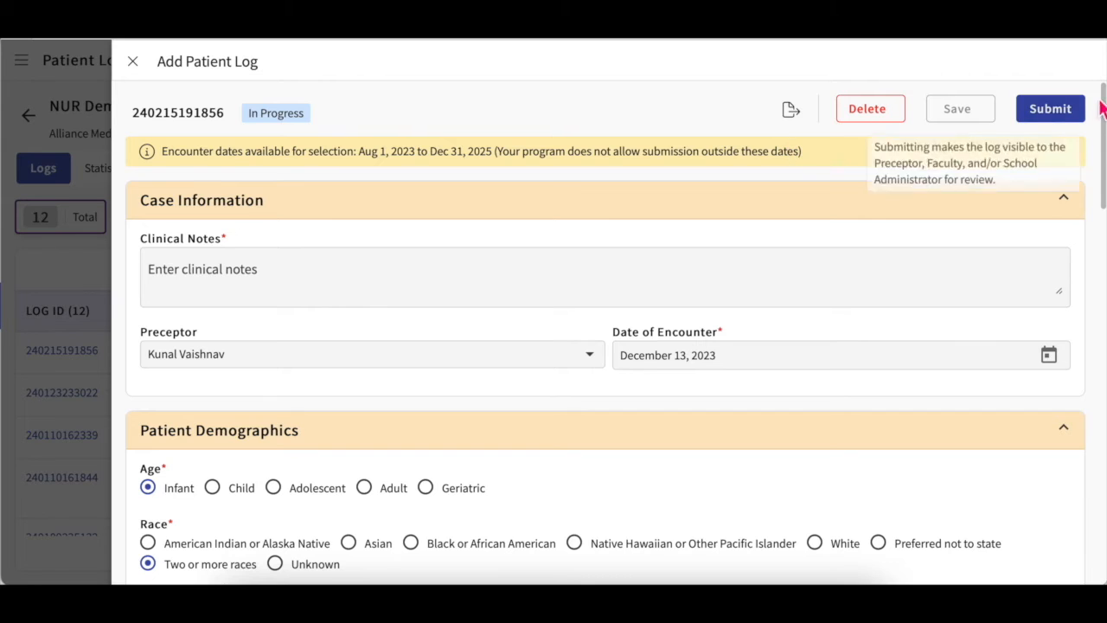
{"action": "left_click", "coordinate": [132, 61]}
{"action": "scroll", "coordinate": [245, 398], "scroll_direction": "down", "scroll_amount": 1}
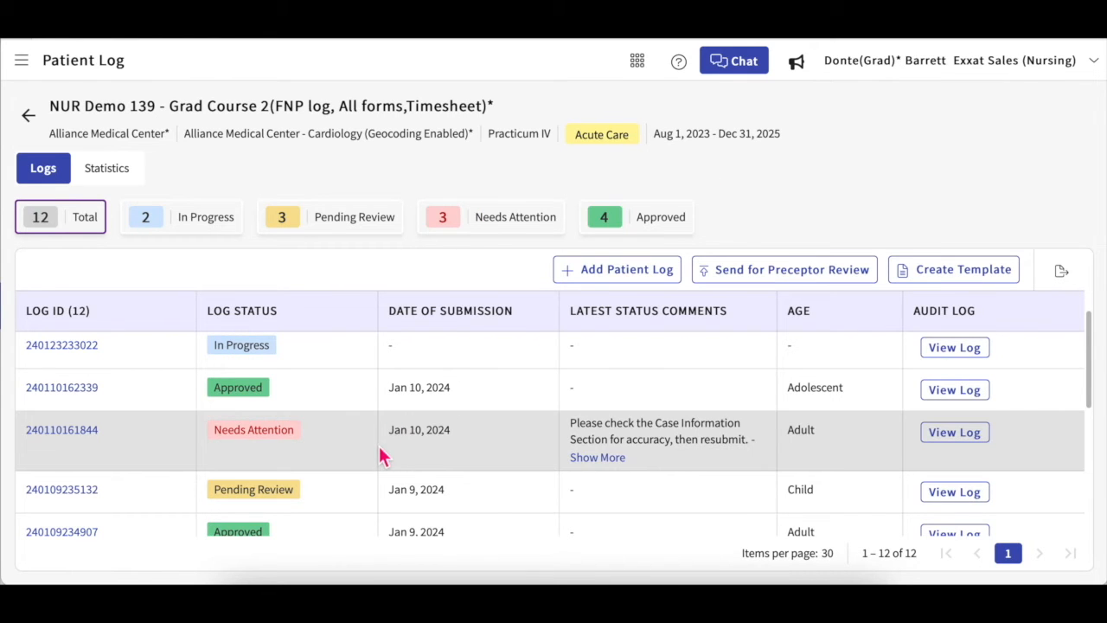
{"action": "scroll", "coordinate": [357, 464], "scroll_direction": "down", "scroll_amount": 2}
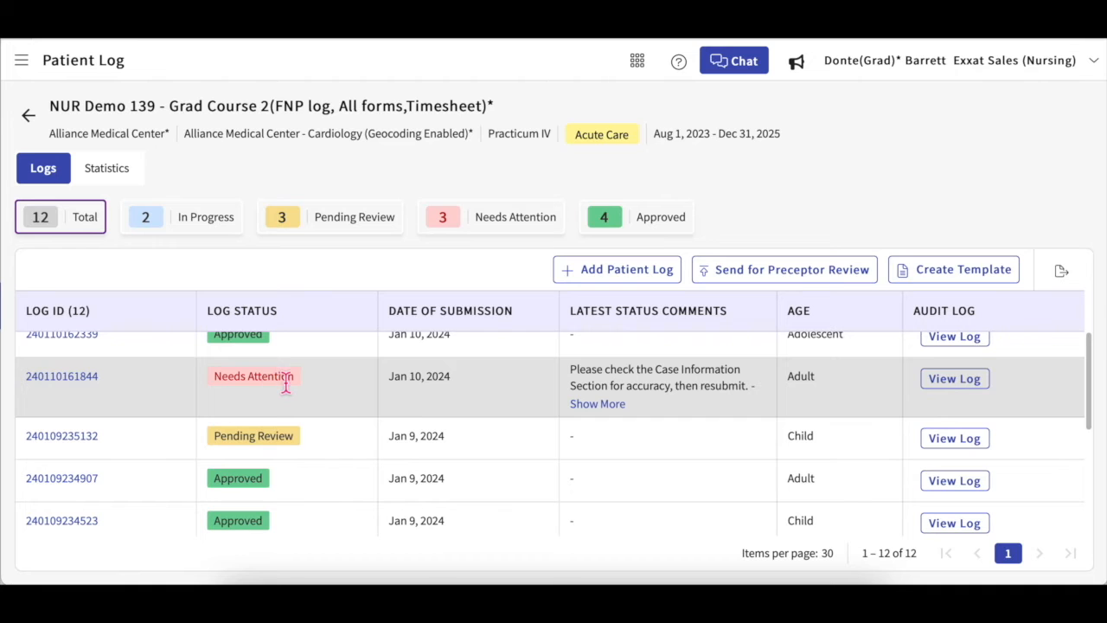
{"action": "left_click", "coordinate": [91, 380]}
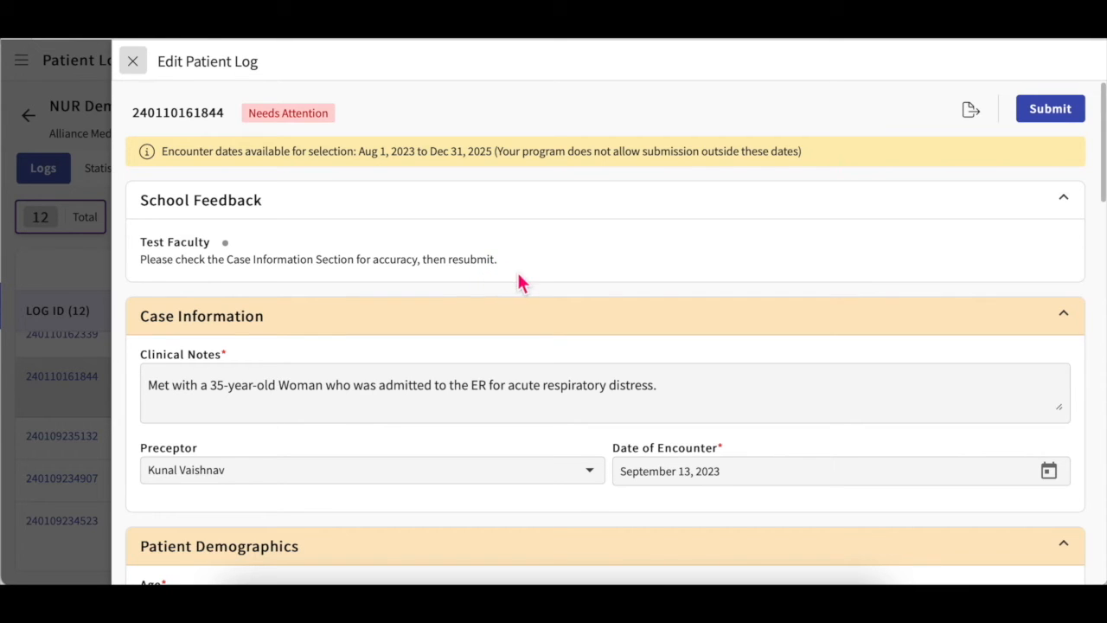
{"action": "scroll", "coordinate": [700, 372], "scroll_direction": "down", "scroll_amount": 1}
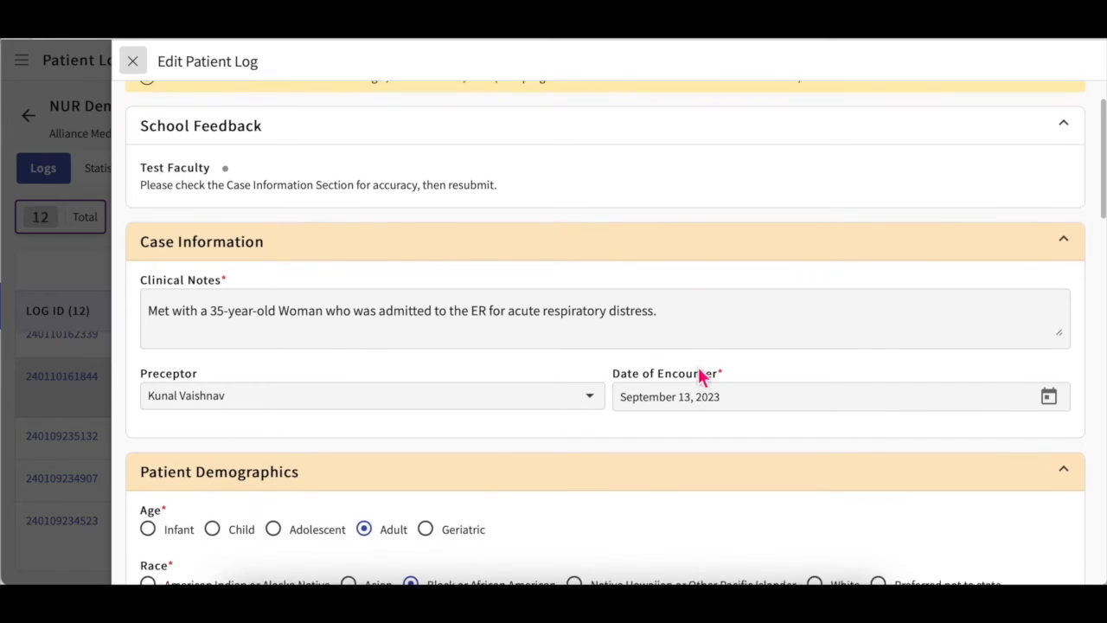
{"action": "scroll", "coordinate": [699, 375], "scroll_direction": "up", "scroll_amount": 1}
{"action": "left_click", "coordinate": [135, 65]}
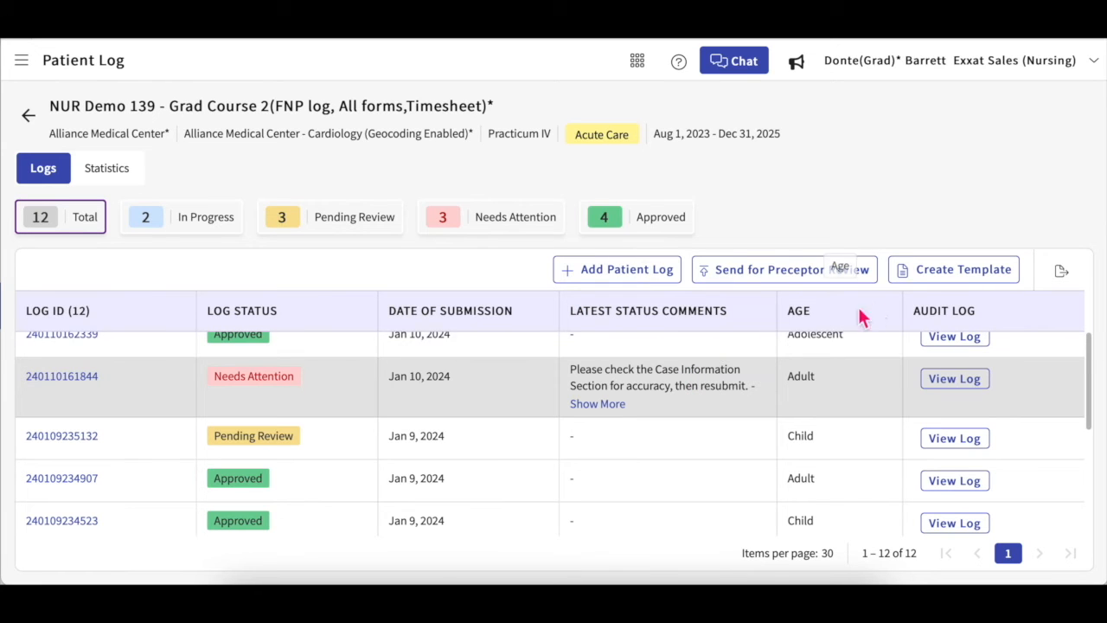
Step: Browse the patient log templates and start a new template, then close it unnamed
{"action": "left_click", "coordinate": [962, 273]}
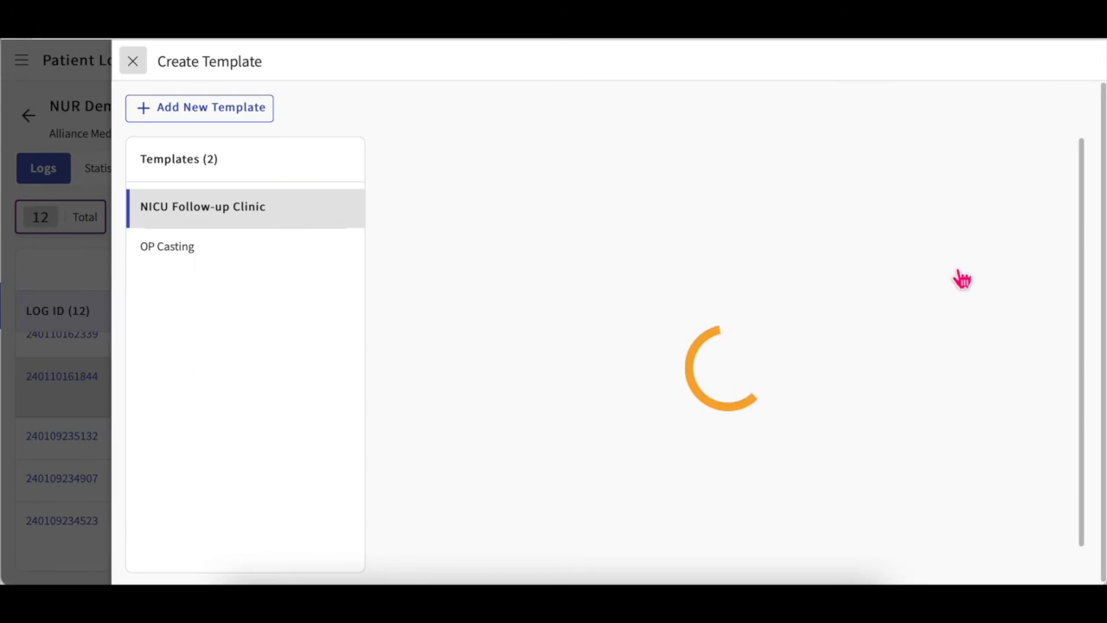
{"action": "scroll", "coordinate": [726, 346], "scroll_direction": "down", "scroll_amount": 2}
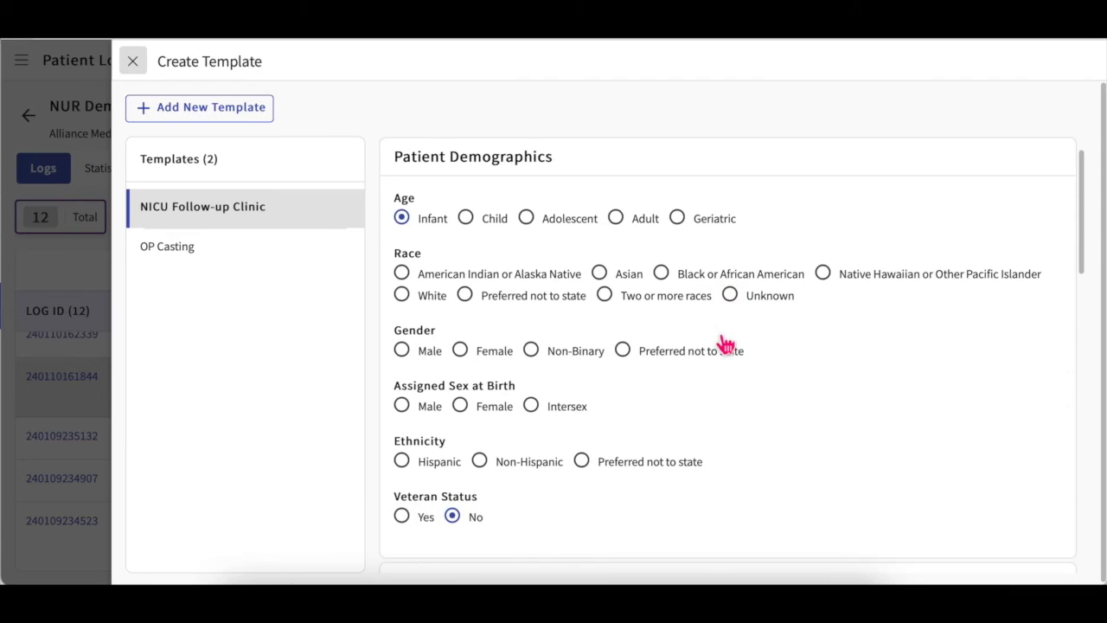
{"action": "scroll", "coordinate": [721, 343], "scroll_direction": "up", "scroll_amount": 2}
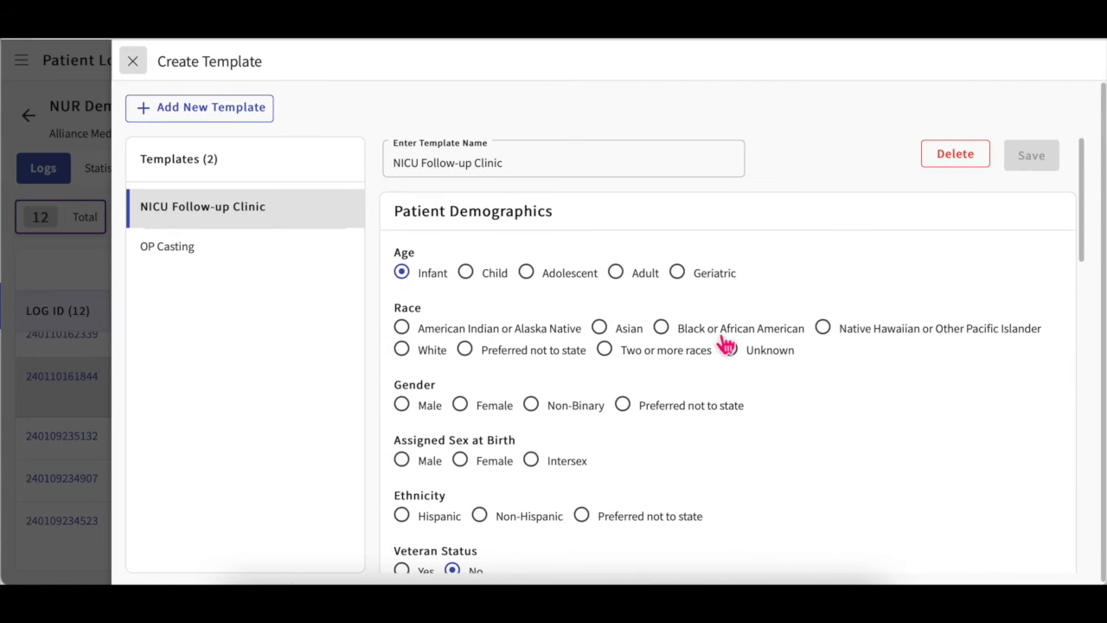
{"action": "left_click", "coordinate": [205, 117]}
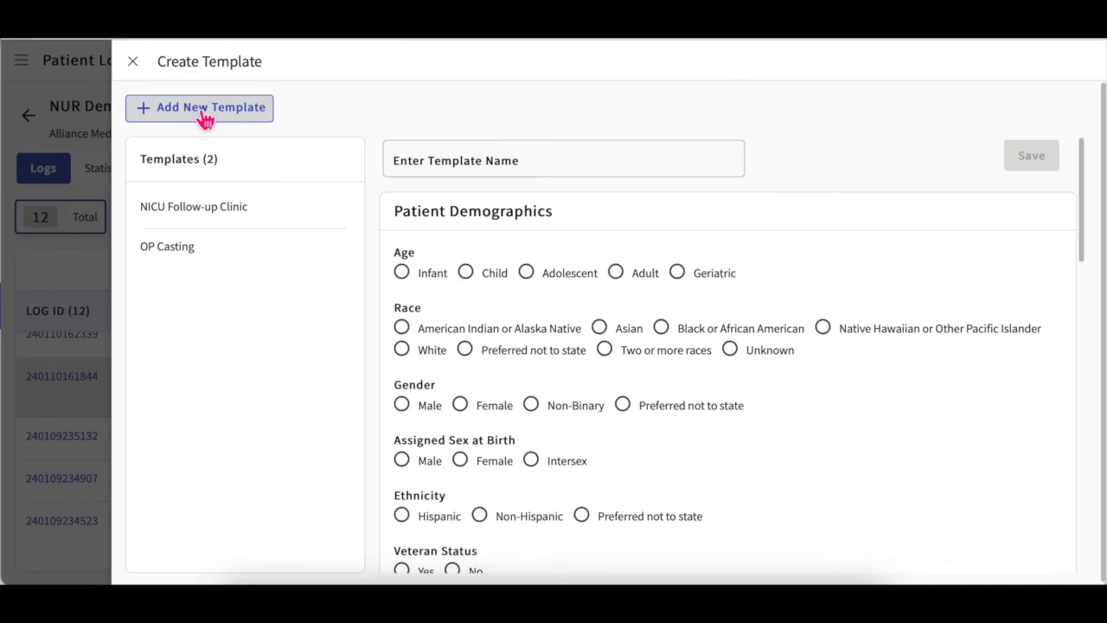
{"action": "left_click", "coordinate": [528, 172]}
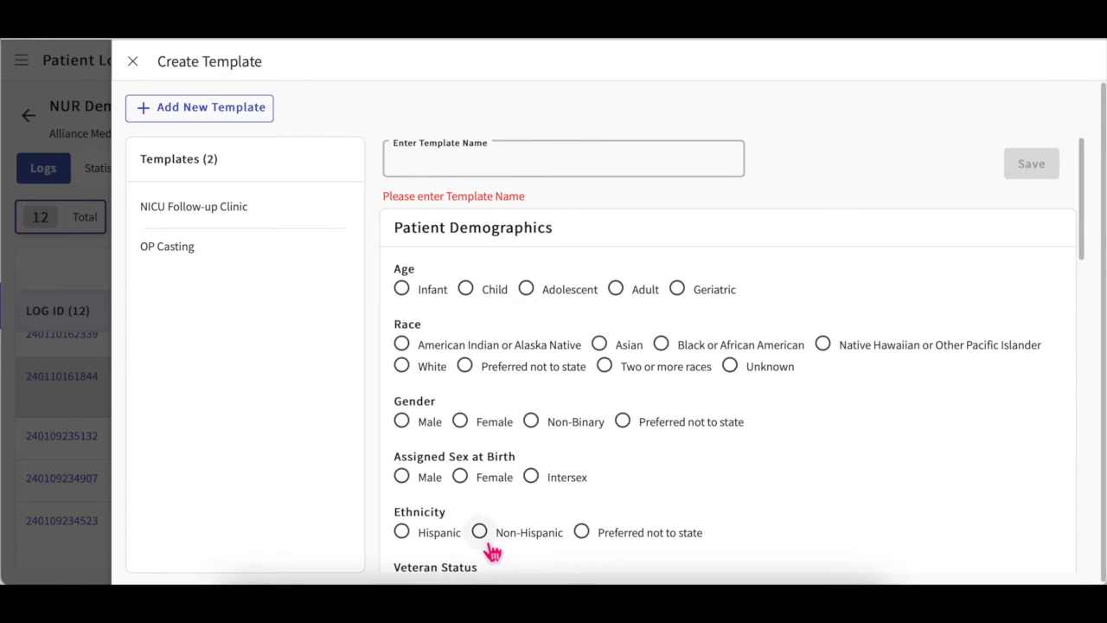
{"action": "left_click", "coordinate": [134, 69]}
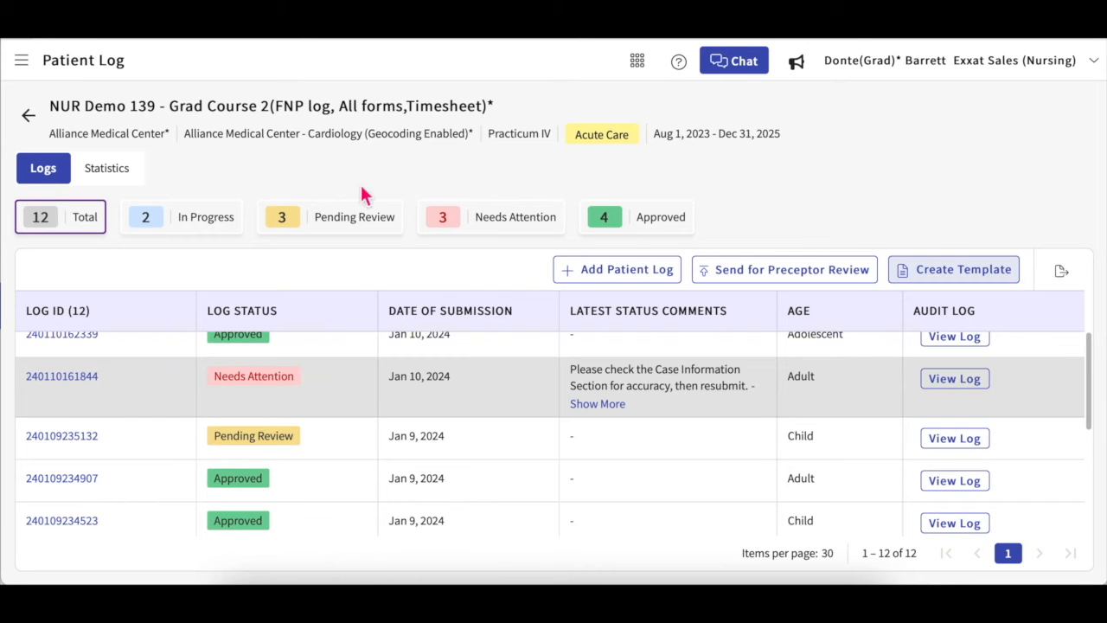
Step: View the NICU Follow-up Clinic template, then close templates and return to the log list
{"action": "left_click", "coordinate": [926, 275]}
{"action": "left_click", "coordinate": [242, 216]}
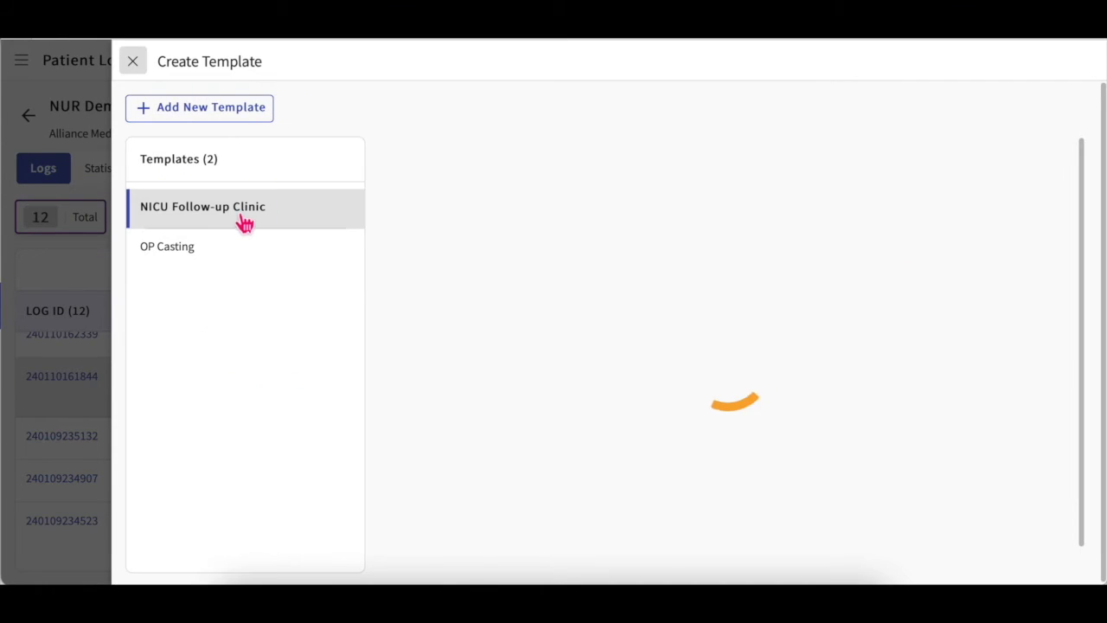
{"action": "left_click", "coordinate": [132, 63]}
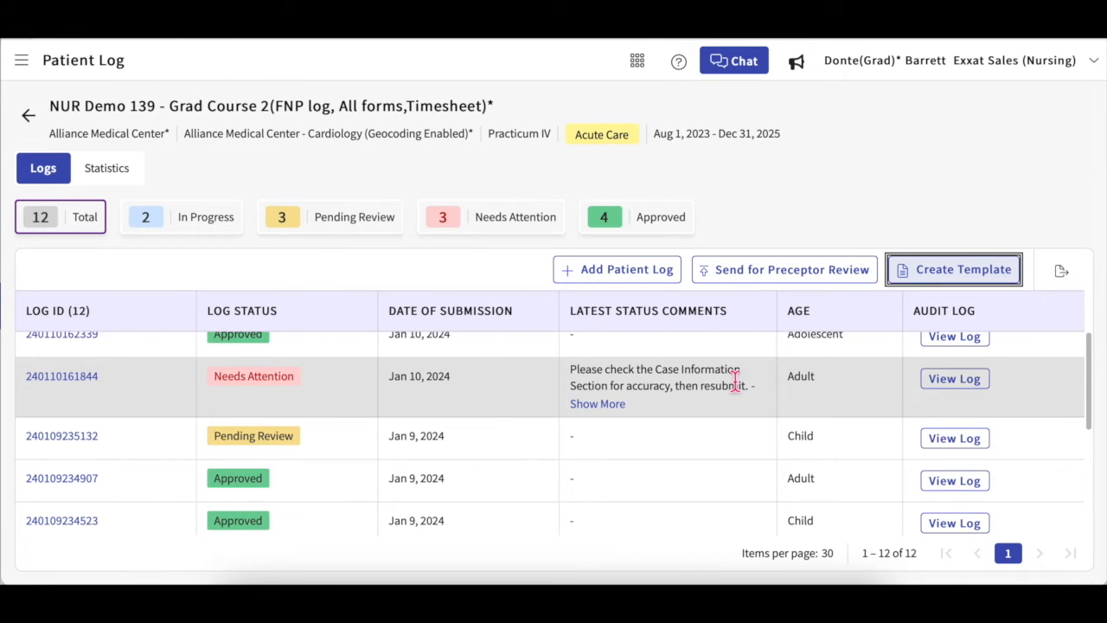
{"action": "scroll", "coordinate": [734, 383], "scroll_direction": "up", "scroll_amount": 1}
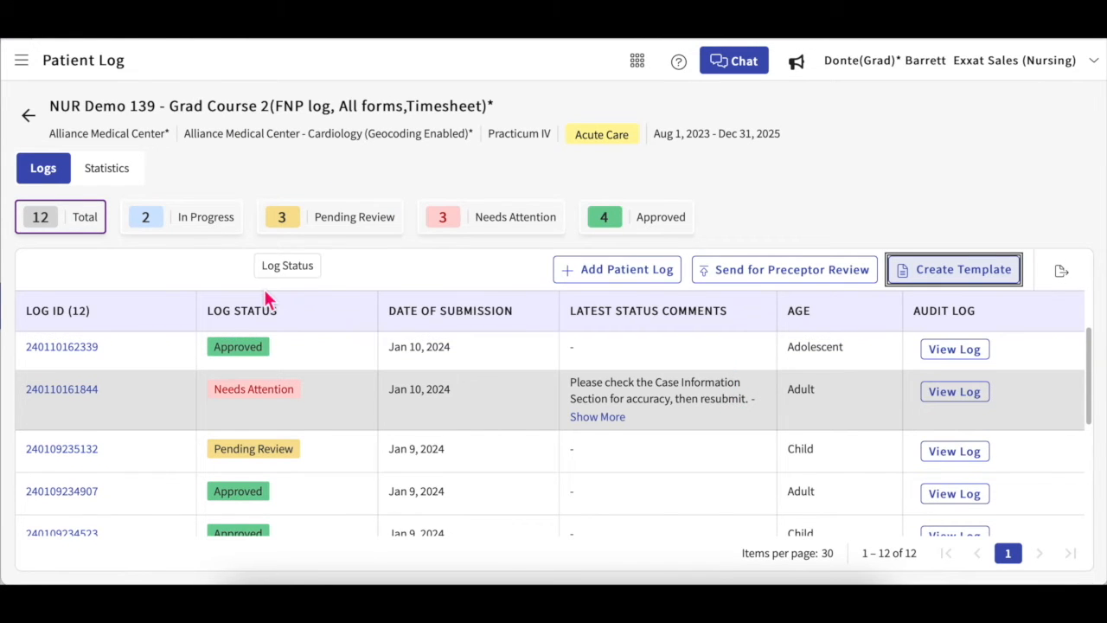
Step: Scroll through the Practicum IV patient log statistics chart and the course summaries
{"action": "left_click", "coordinate": [120, 175]}
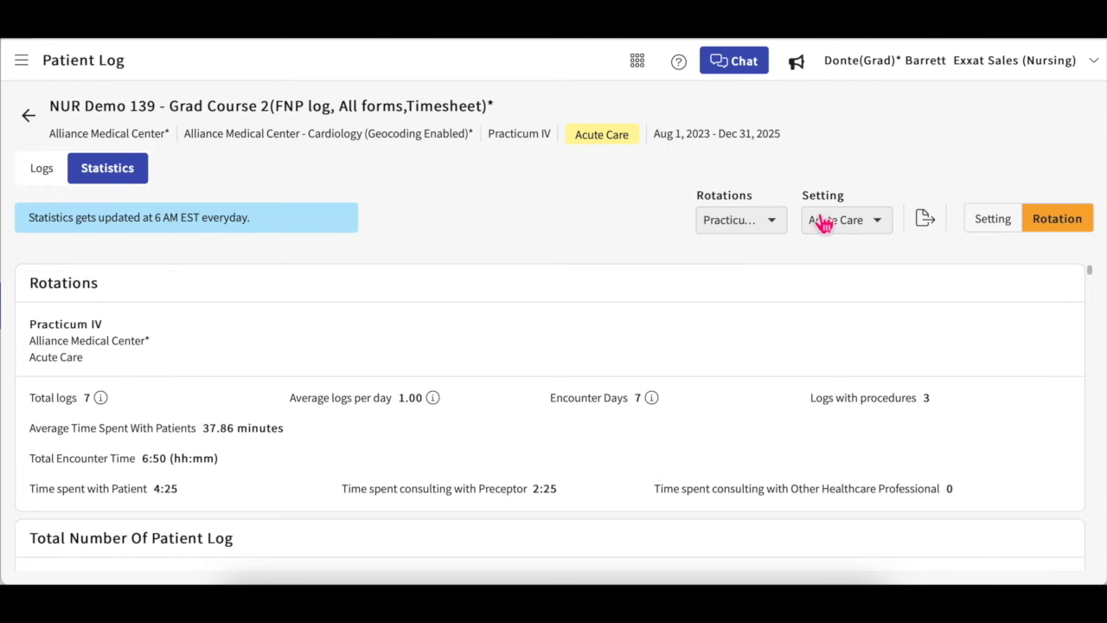
{"action": "scroll", "coordinate": [573, 388], "scroll_direction": "down", "scroll_amount": 3}
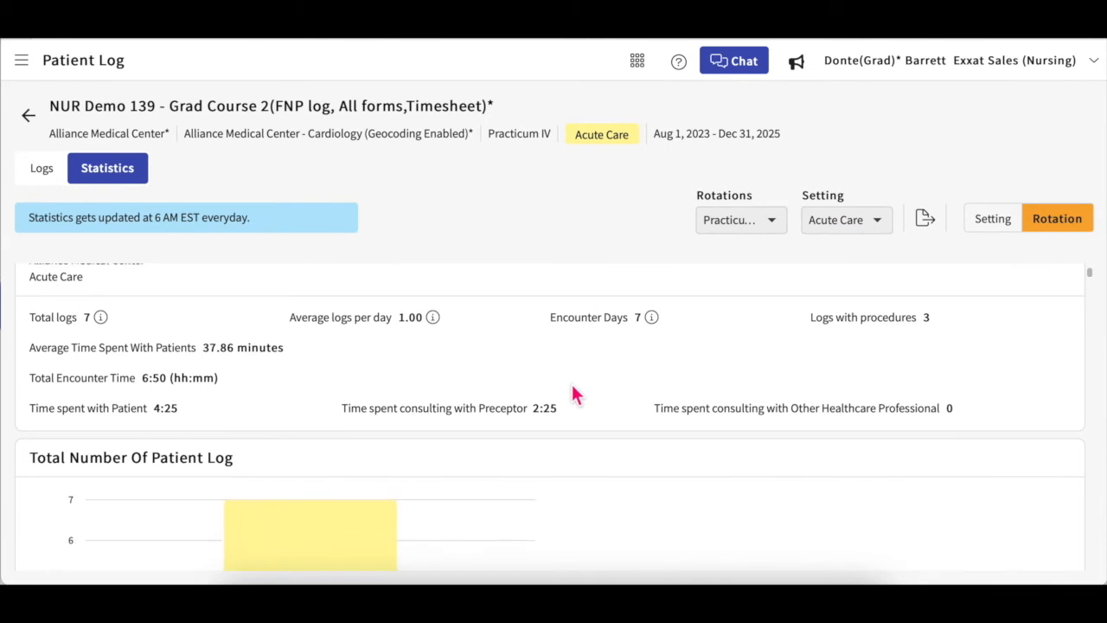
{"action": "scroll", "coordinate": [571, 384], "scroll_direction": "down", "scroll_amount": 3}
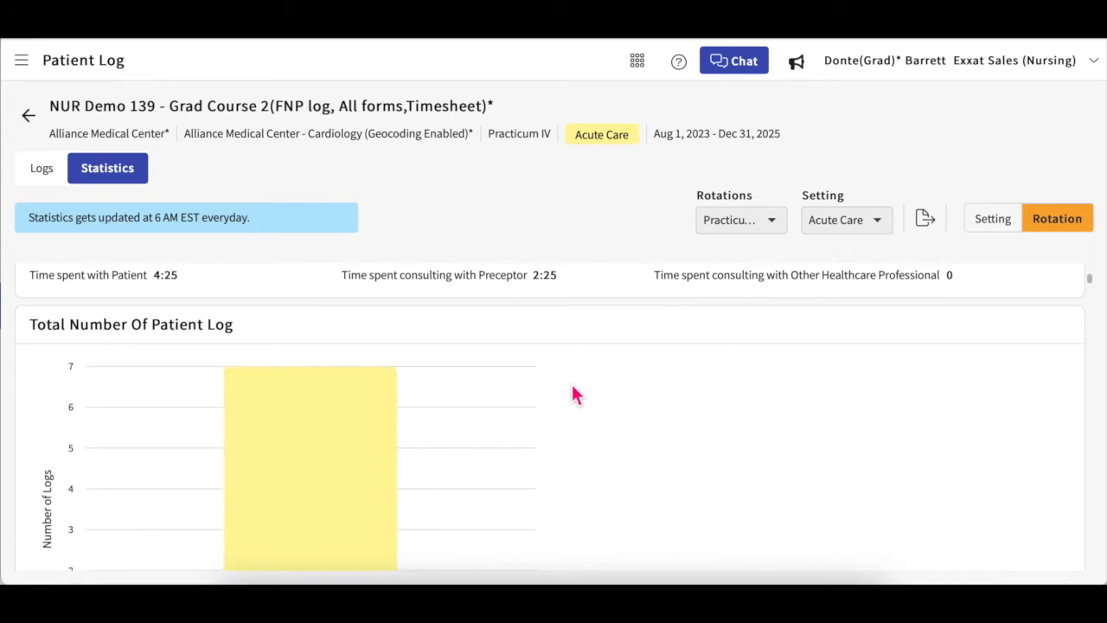
{"action": "scroll", "coordinate": [572, 384], "scroll_direction": "down", "scroll_amount": 2}
{"action": "scroll", "coordinate": [572, 384], "scroll_direction": "up", "scroll_amount": 5}
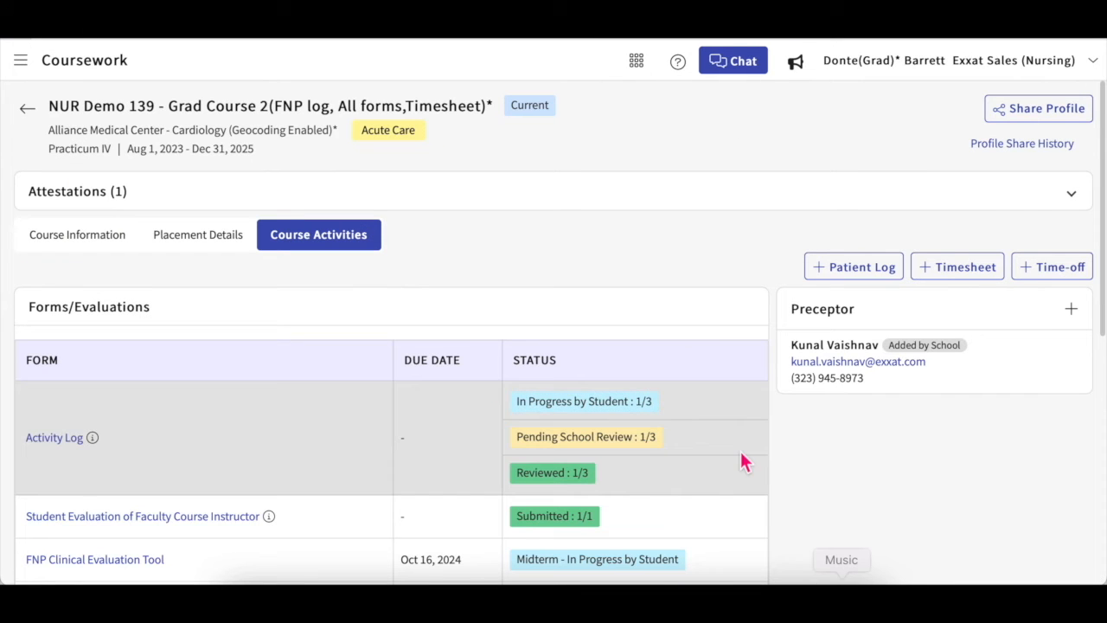
{"action": "scroll", "coordinate": [714, 336], "scroll_direction": "down", "scroll_amount": 5}
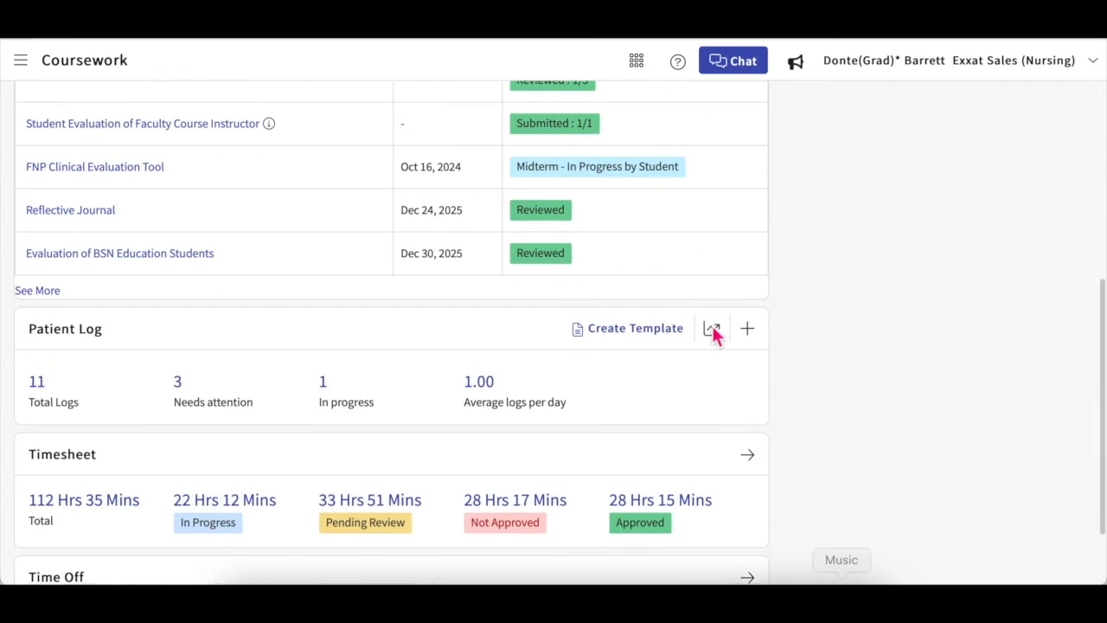
Step: Open the OT-GE 2721 Fieldwork timesheet and scroll through all its time entries
{"action": "left_click", "coordinate": [747, 445]}
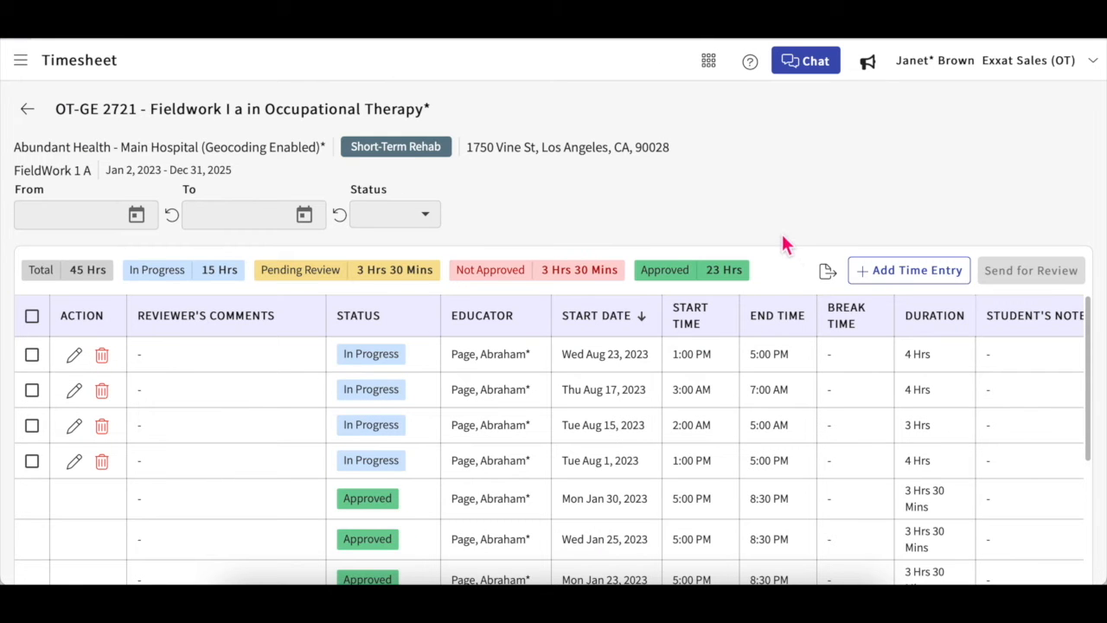
{"action": "scroll", "coordinate": [625, 427], "scroll_direction": "down", "scroll_amount": 5}
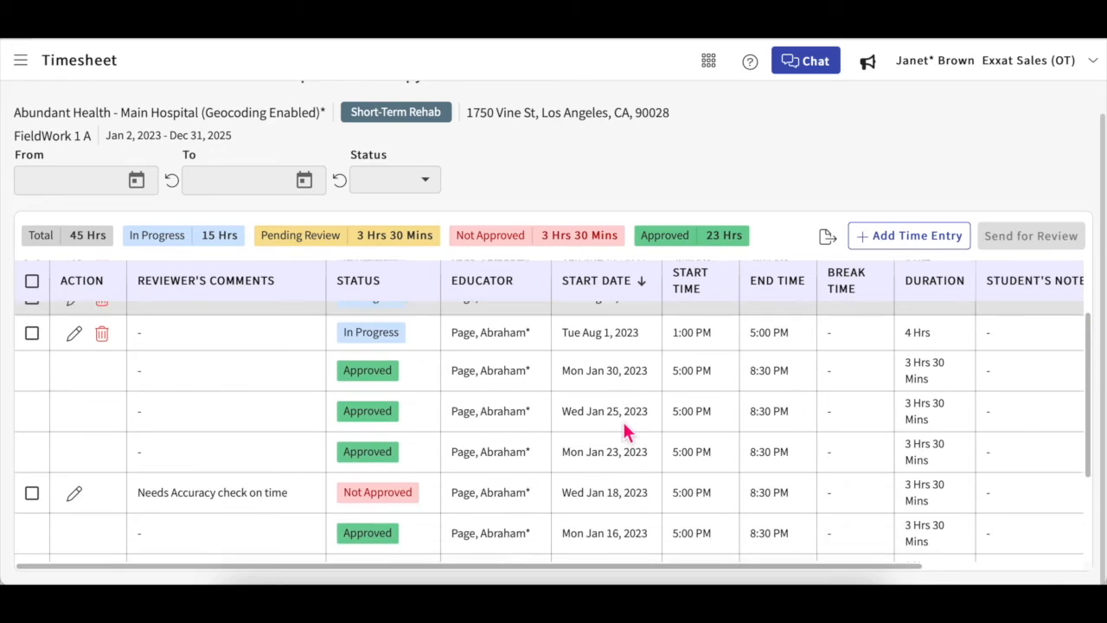
{"action": "scroll", "coordinate": [626, 429], "scroll_direction": "up", "scroll_amount": 3}
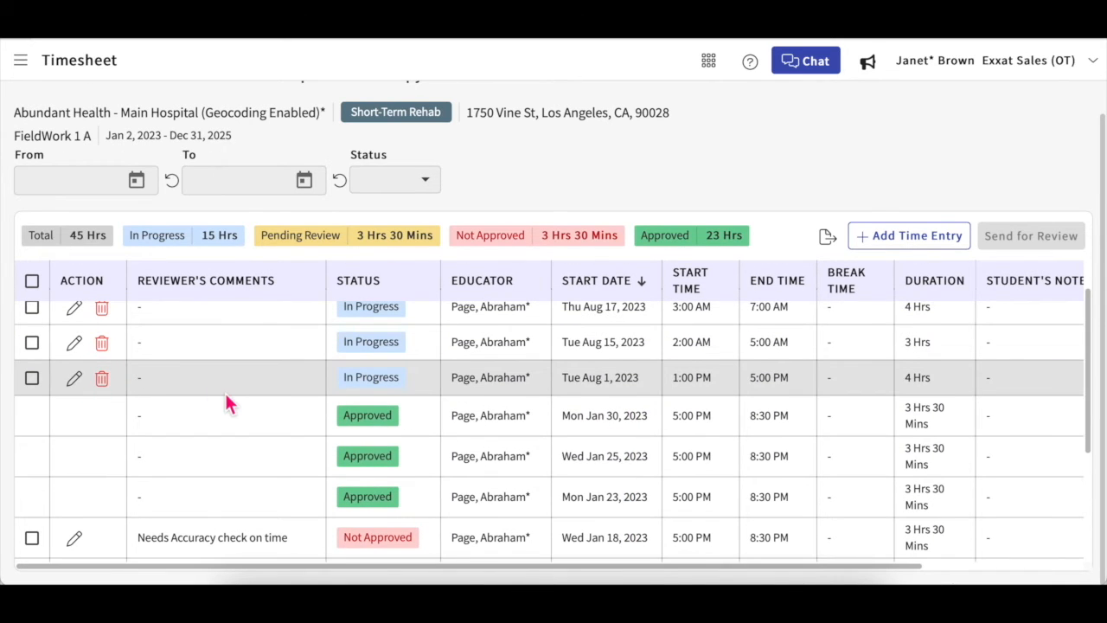
{"action": "scroll", "coordinate": [227, 399], "scroll_direction": "down", "scroll_amount": 3}
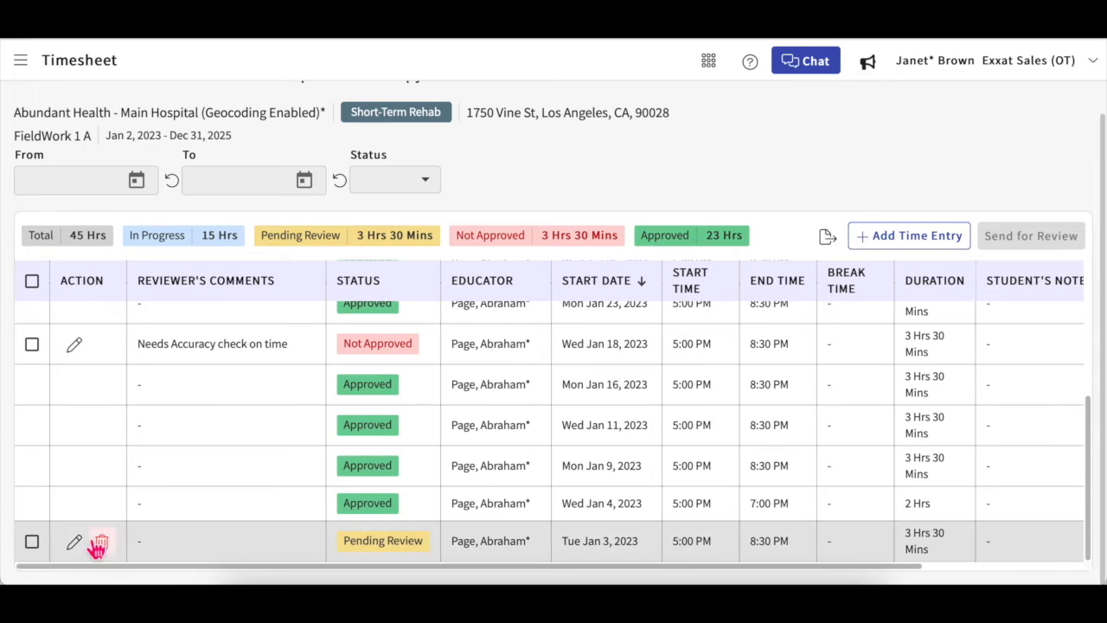
{"action": "scroll", "coordinate": [195, 537], "scroll_direction": "up", "scroll_amount": 5}
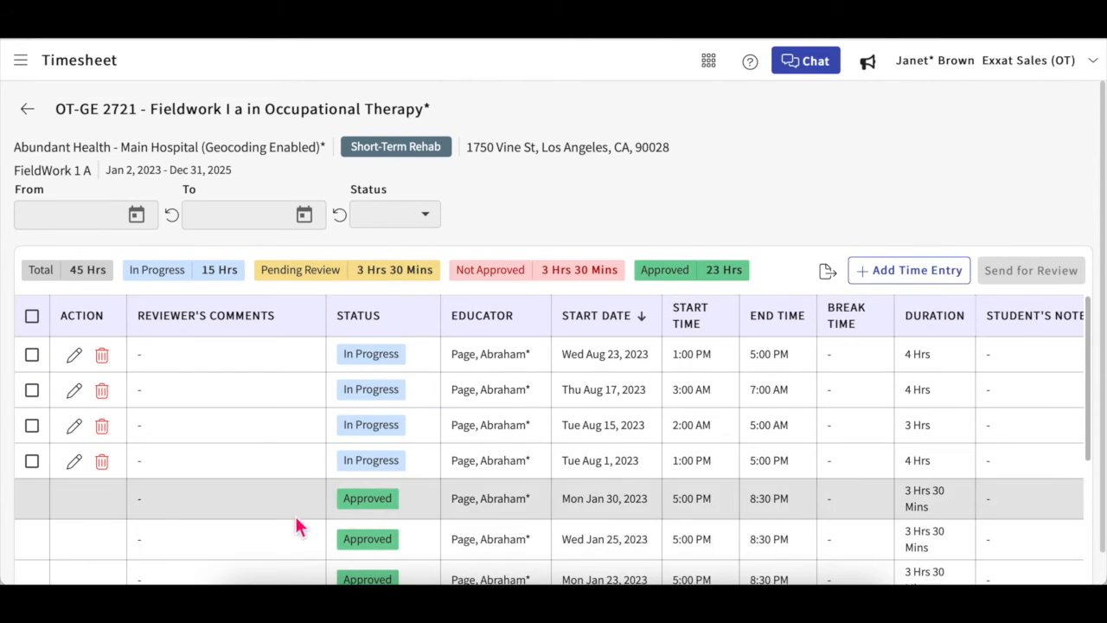
{"action": "scroll", "coordinate": [296, 524], "scroll_direction": "down", "scroll_amount": 1}
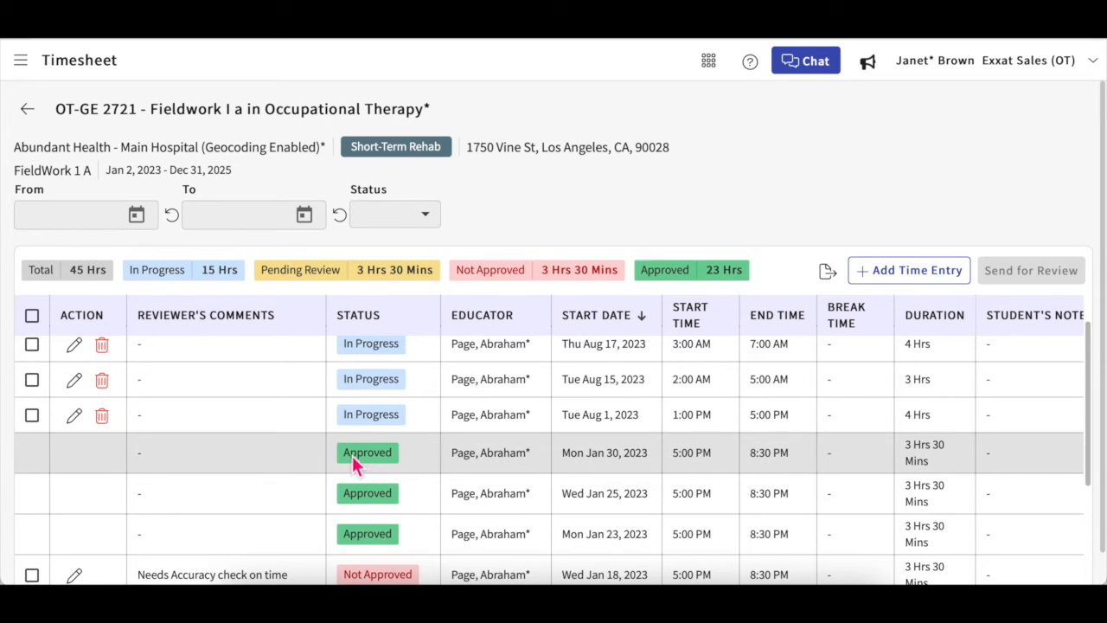
{"action": "scroll", "coordinate": [358, 469], "scroll_direction": "up", "scroll_amount": 1}
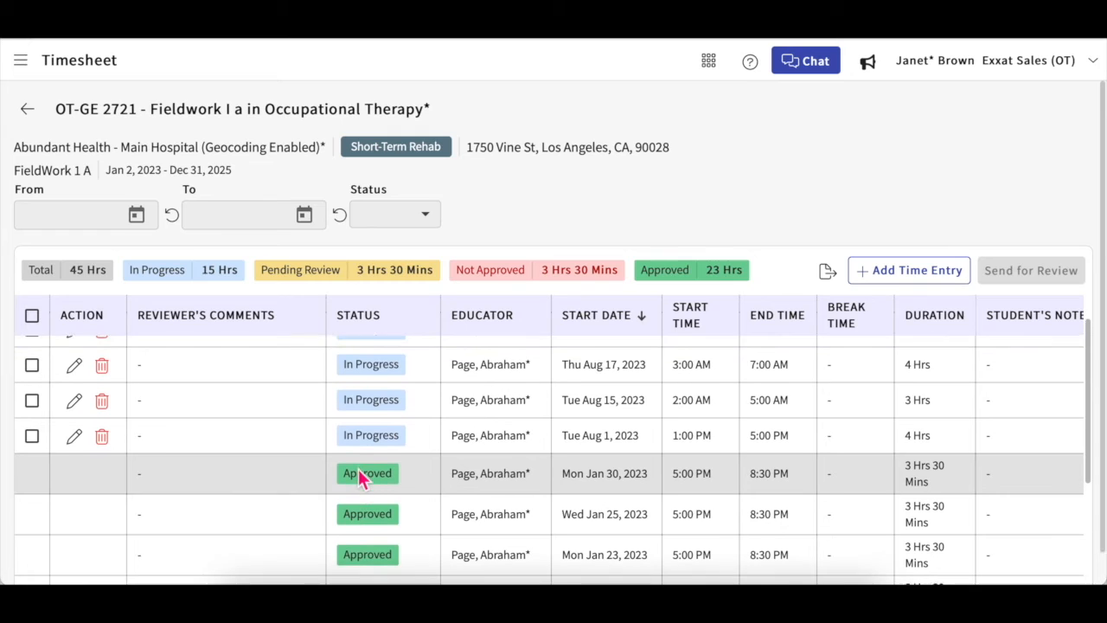
{"action": "scroll", "coordinate": [358, 469], "scroll_direction": "up", "scroll_amount": 1}
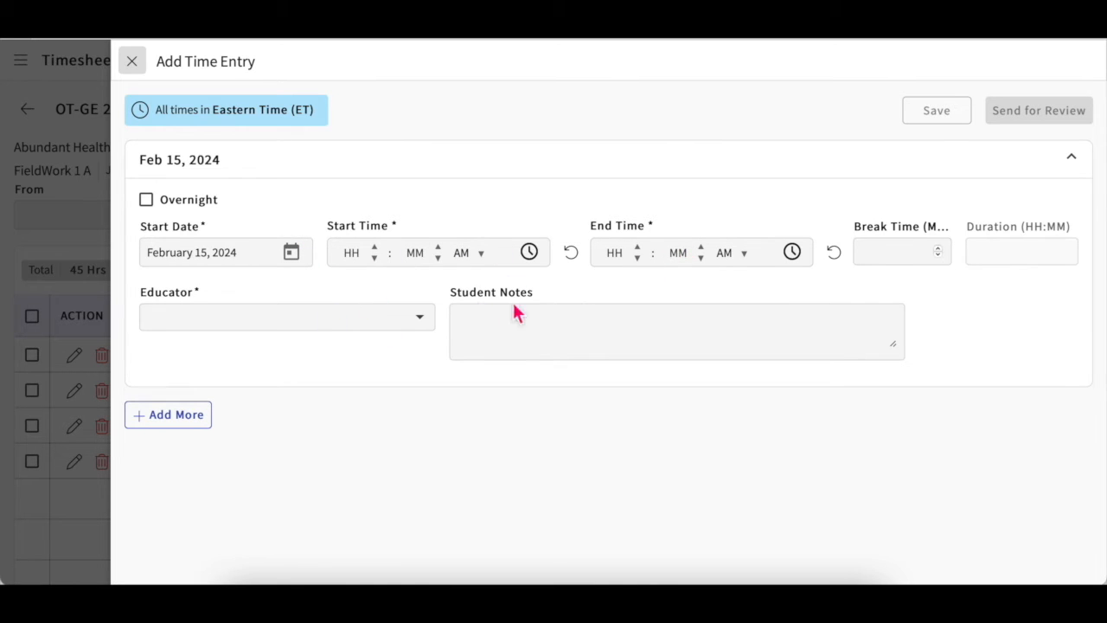
Step: Add a second blank row to the new time entry form
{"action": "left_click", "coordinate": [173, 415]}
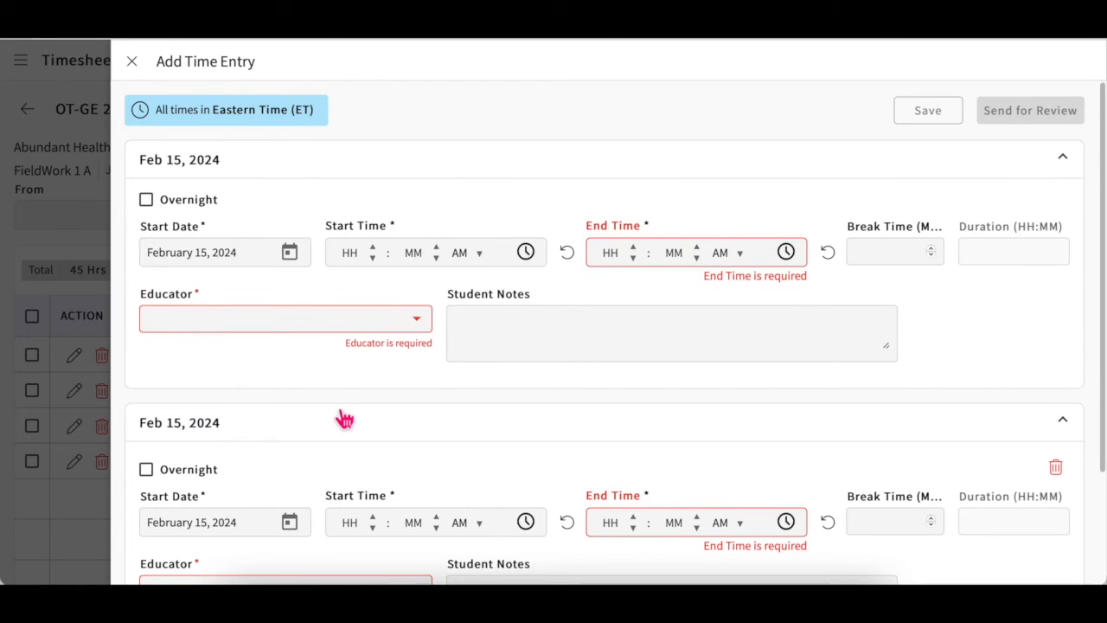
{"action": "scroll", "coordinate": [345, 419], "scroll_direction": "down", "scroll_amount": 2}
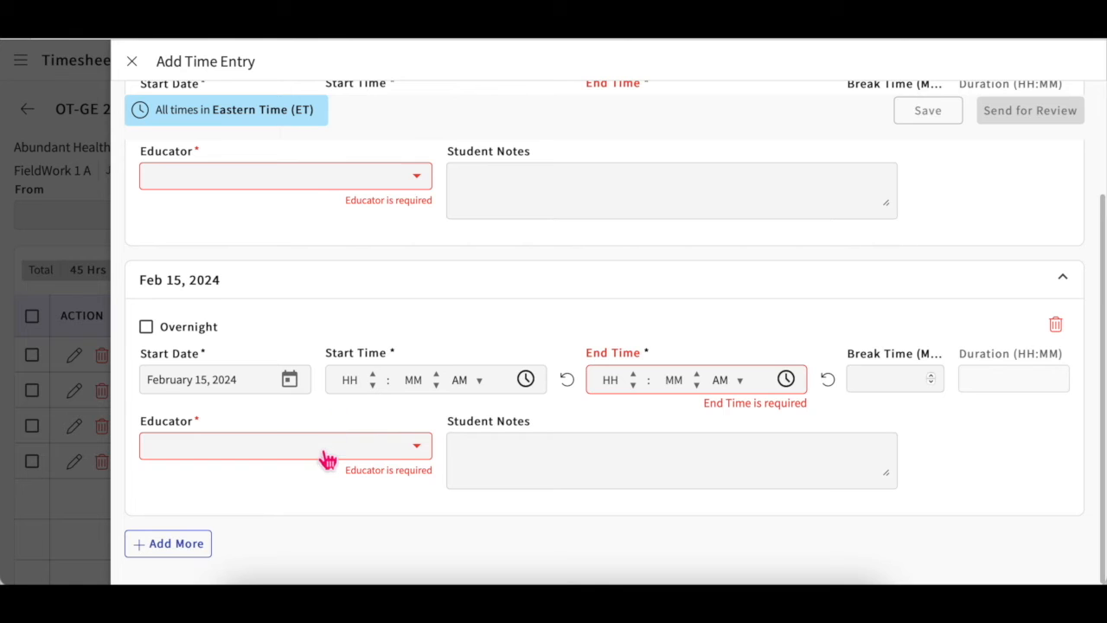
{"action": "scroll", "coordinate": [353, 413], "scroll_direction": "up", "scroll_amount": 2}
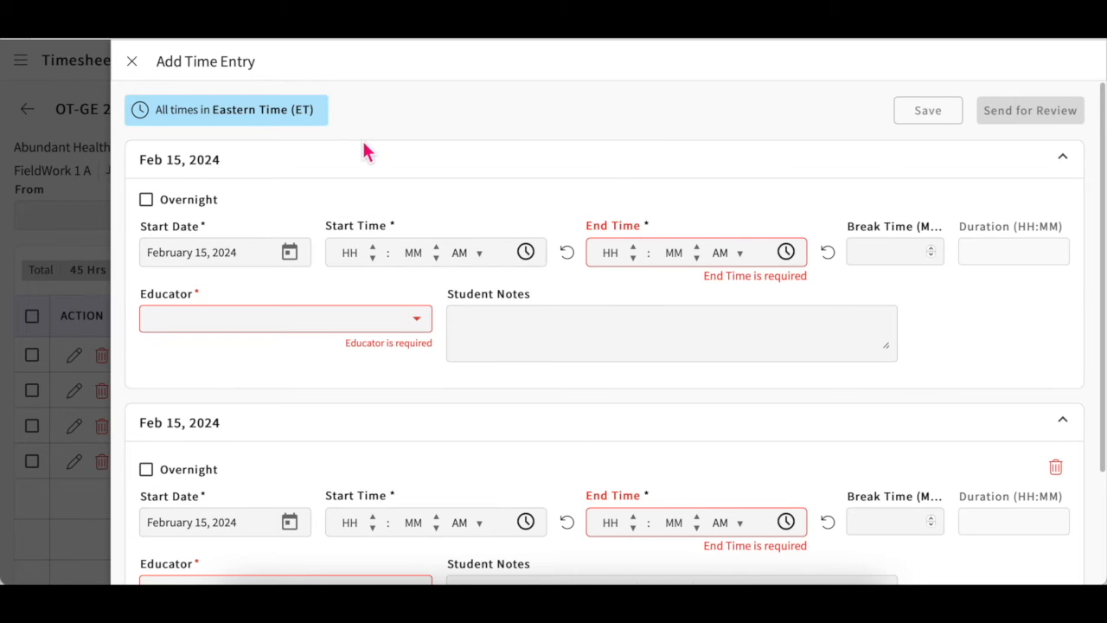
Step: Discard the unsaved time entries and tick the Wed Aug 23 and Tue Aug 15 rows
{"action": "left_click", "coordinate": [132, 62]}
{"action": "left_click", "coordinate": [721, 339]}
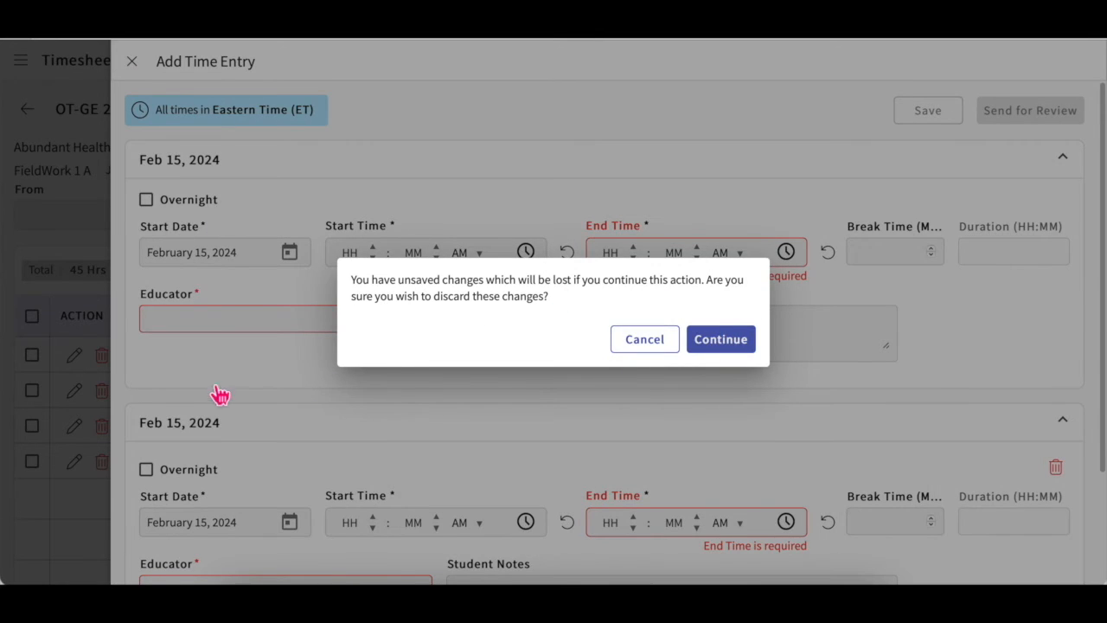
{"action": "left_click", "coordinate": [32, 356]}
{"action": "left_click", "coordinate": [32, 424]}
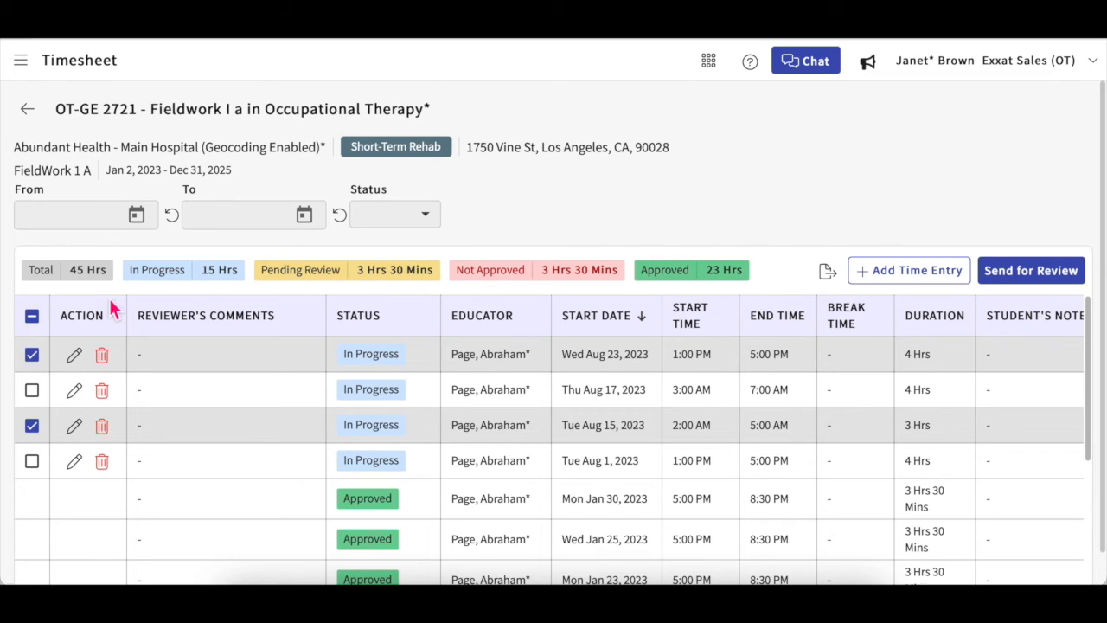
Step: Untick the Wed Aug 23 and Tue Aug 15 timesheet entries
{"action": "left_click", "coordinate": [36, 356]}
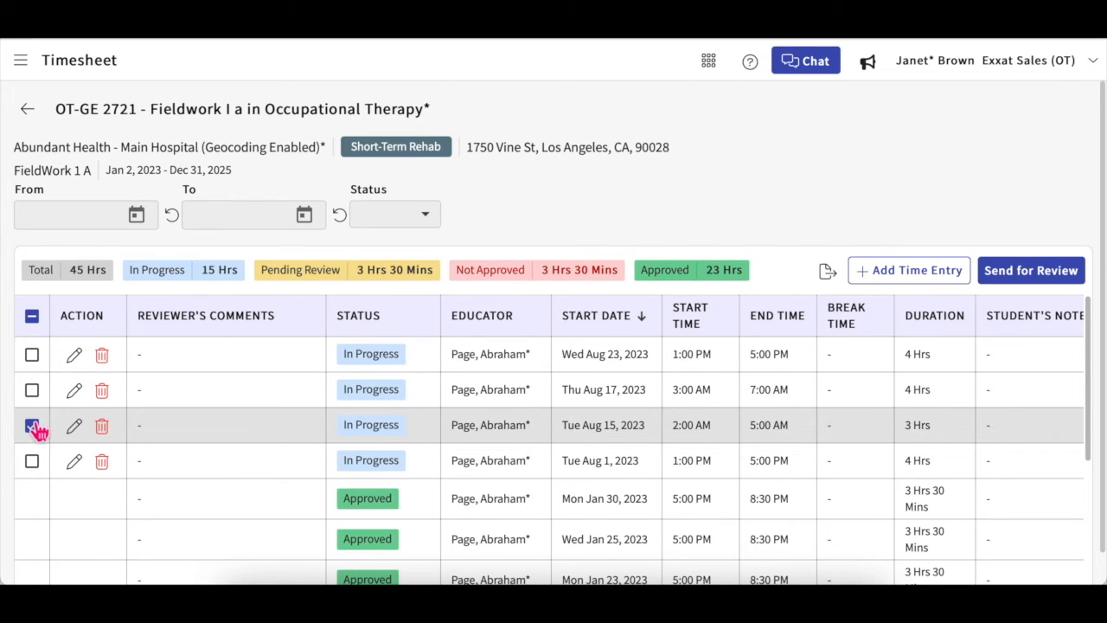
{"action": "scroll", "coordinate": [38, 432], "scroll_direction": "down", "scroll_amount": 1}
{"action": "scroll", "coordinate": [36, 432], "scroll_direction": "down", "scroll_amount": 1}
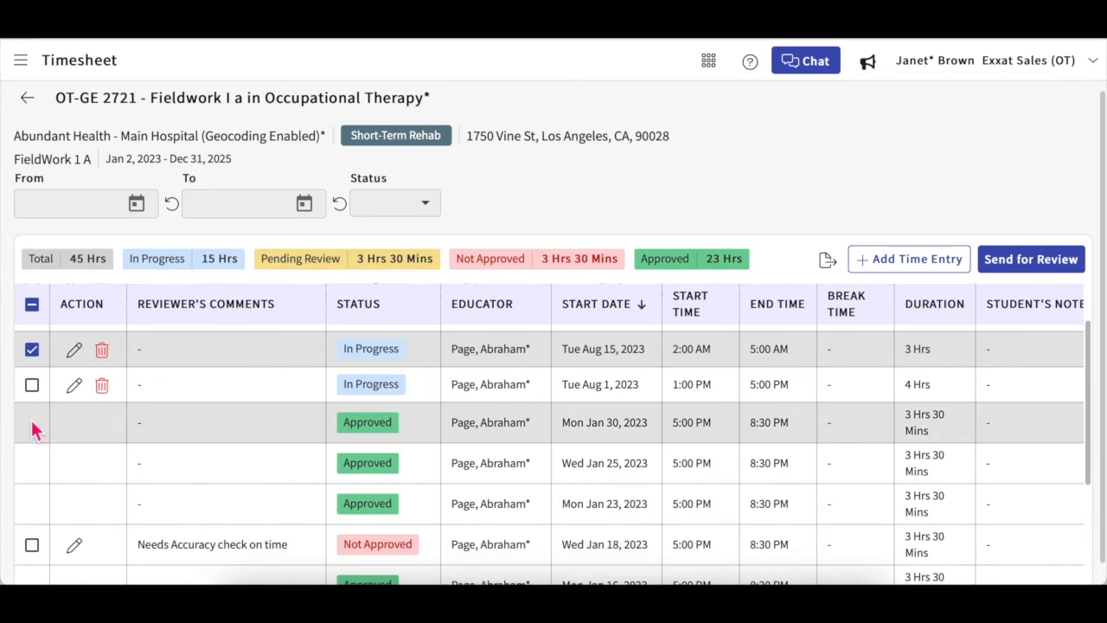
{"action": "left_click", "coordinate": [33, 350]}
{"action": "scroll", "coordinate": [316, 458], "scroll_direction": "down", "scroll_amount": 2}
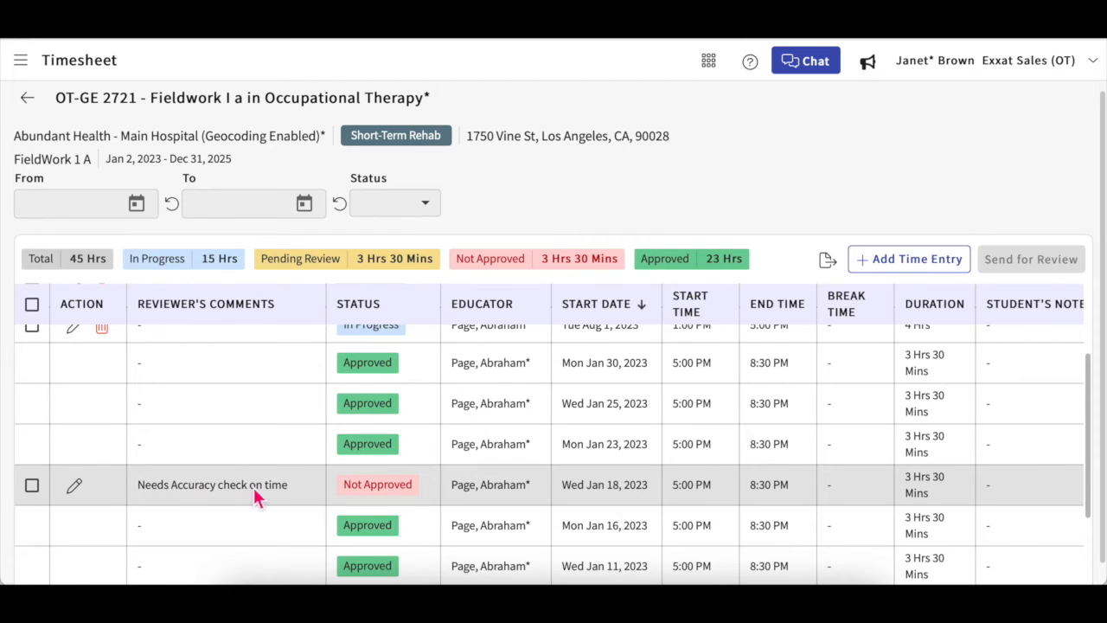
Step: Open the Not Approved Jan 18 entry and adjust its start time minutes
{"action": "left_click", "coordinate": [73, 489]}
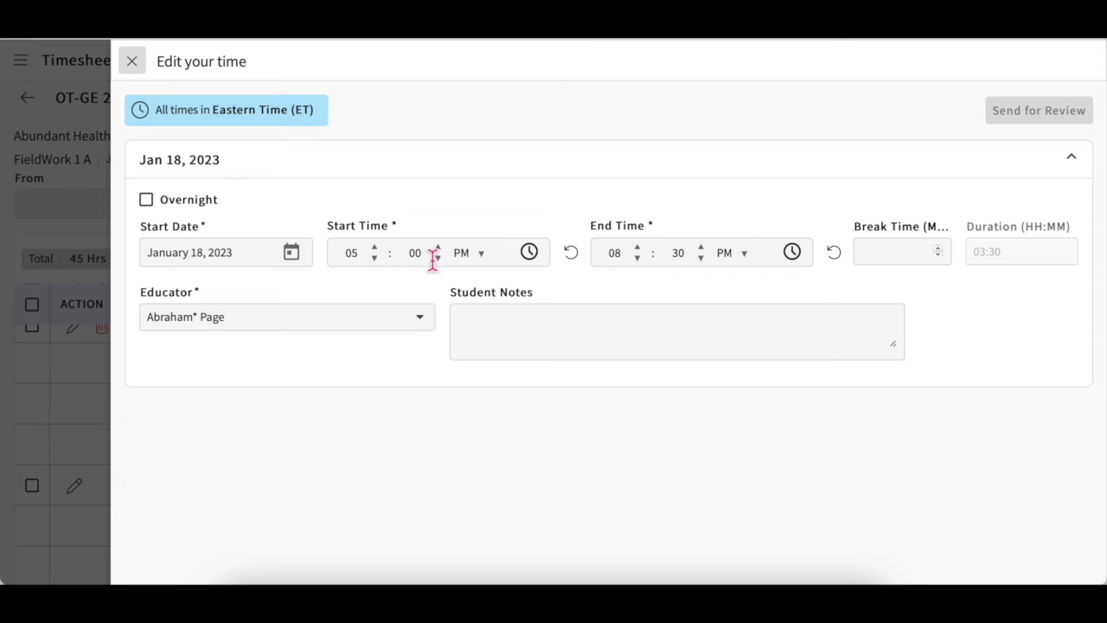
{"action": "left_click", "coordinate": [439, 255]}
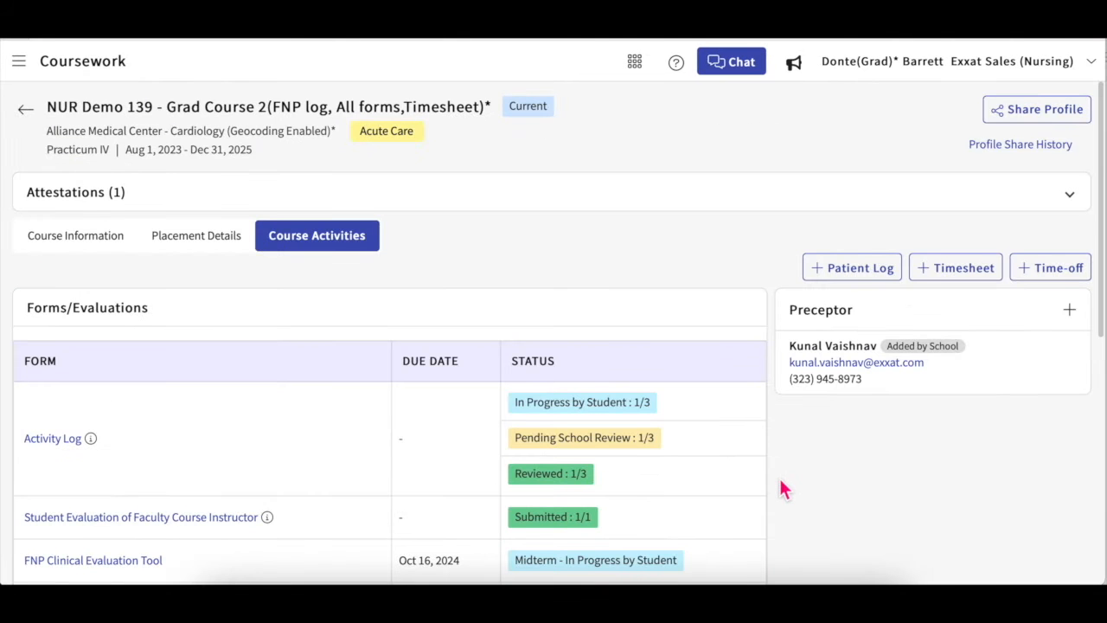
{"action": "scroll", "coordinate": [781, 488], "scroll_direction": "down", "scroll_amount": 3}
{"action": "scroll", "coordinate": [781, 489], "scroll_direction": "down", "scroll_amount": 5}
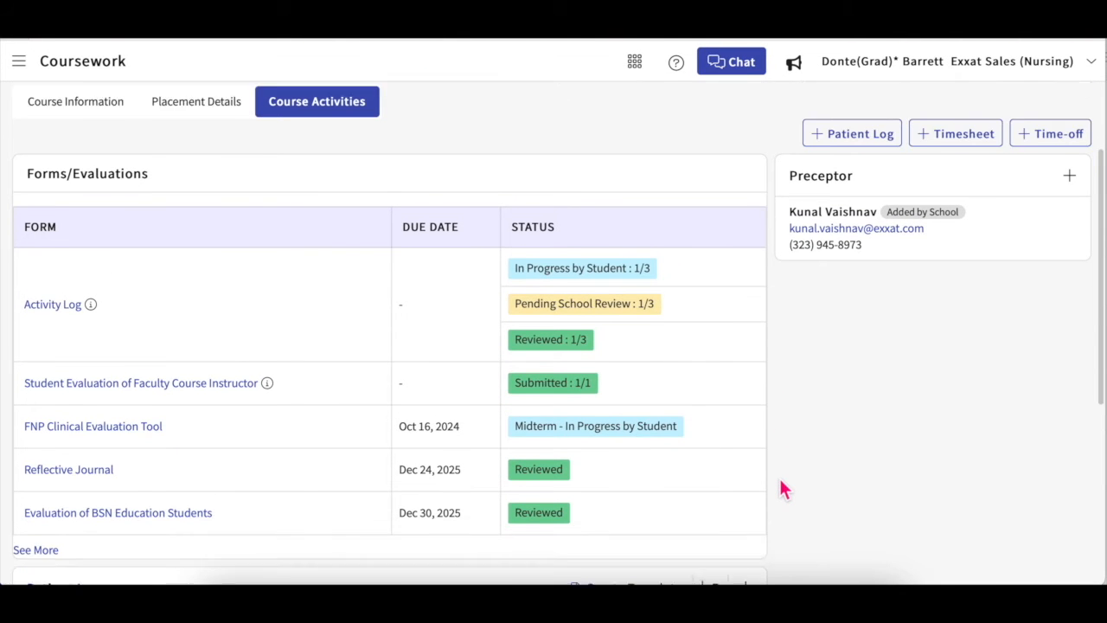
Step: Scroll to the Time Off section of Course Activities and open its full list
{"action": "scroll", "coordinate": [783, 489], "scroll_direction": "down", "scroll_amount": 1}
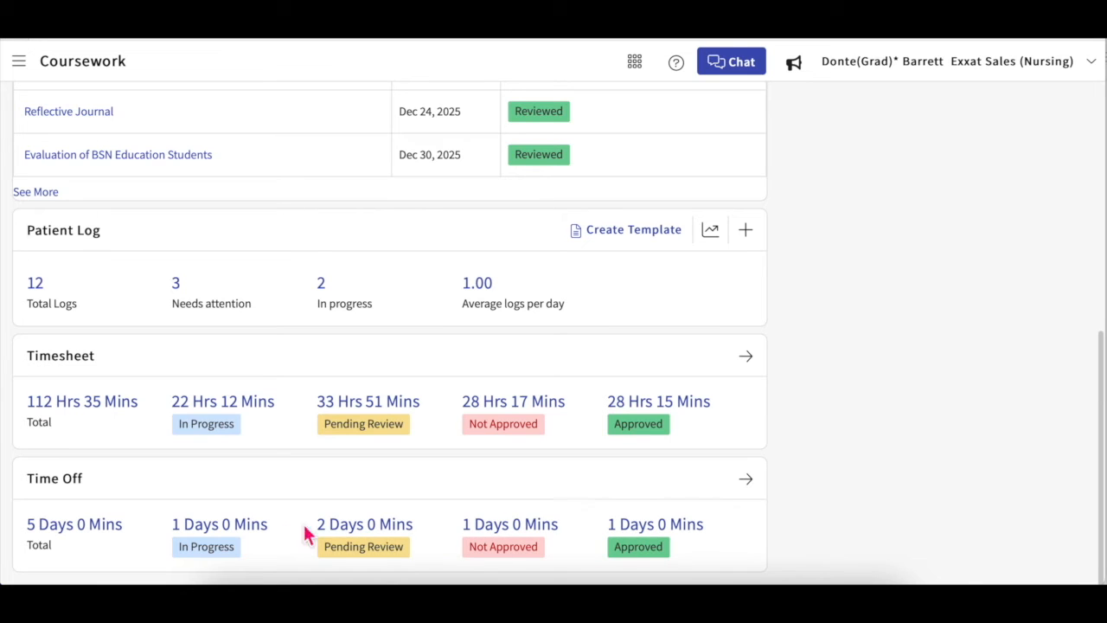
{"action": "left_click", "coordinate": [753, 486]}
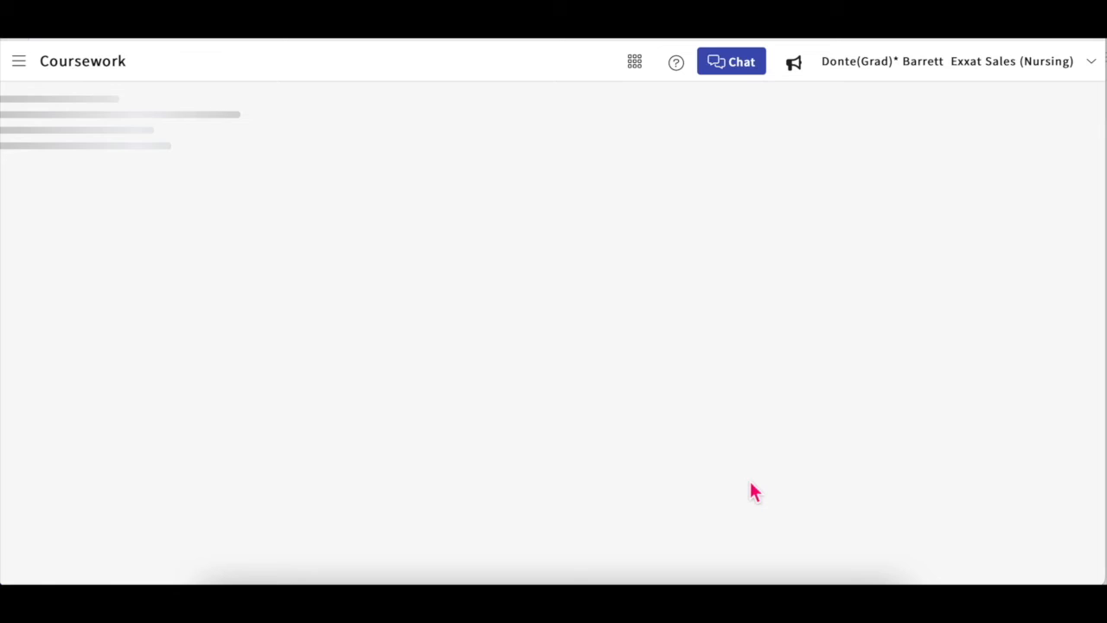
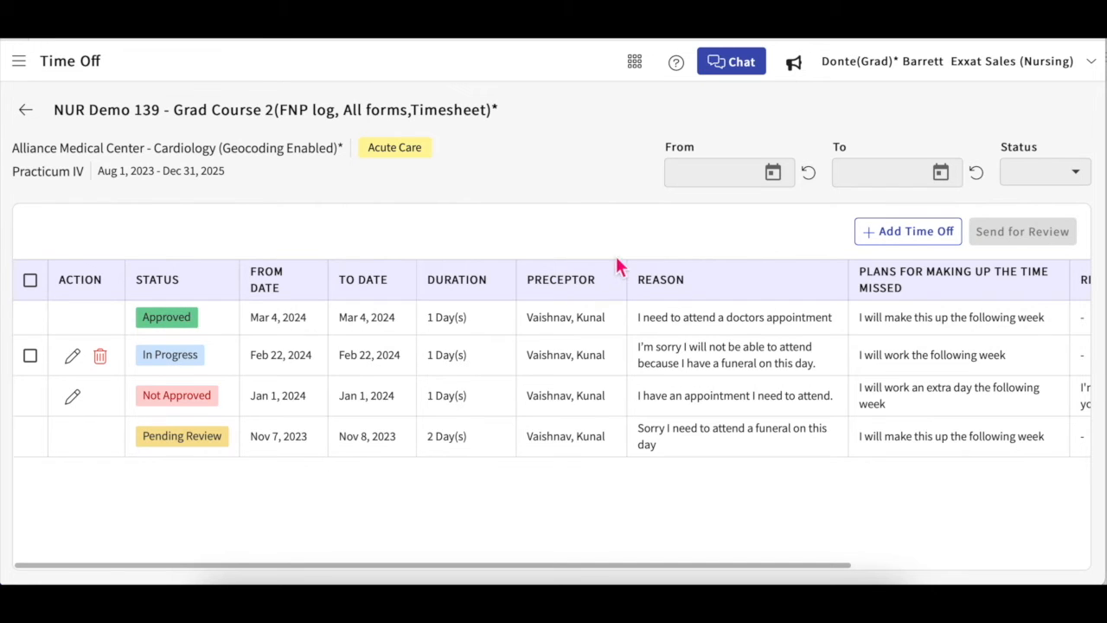
Step: Start a new full-day time-off request from February 22, 2024 to February 22, 2024
{"action": "left_click", "coordinate": [879, 233]}
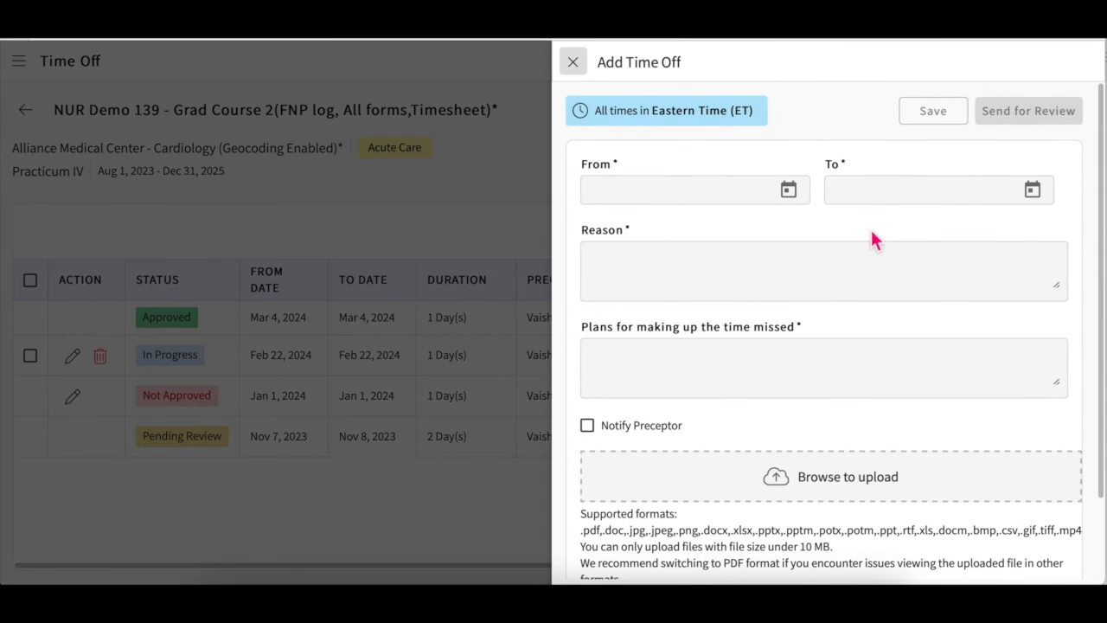
{"action": "left_click", "coordinate": [800, 204]}
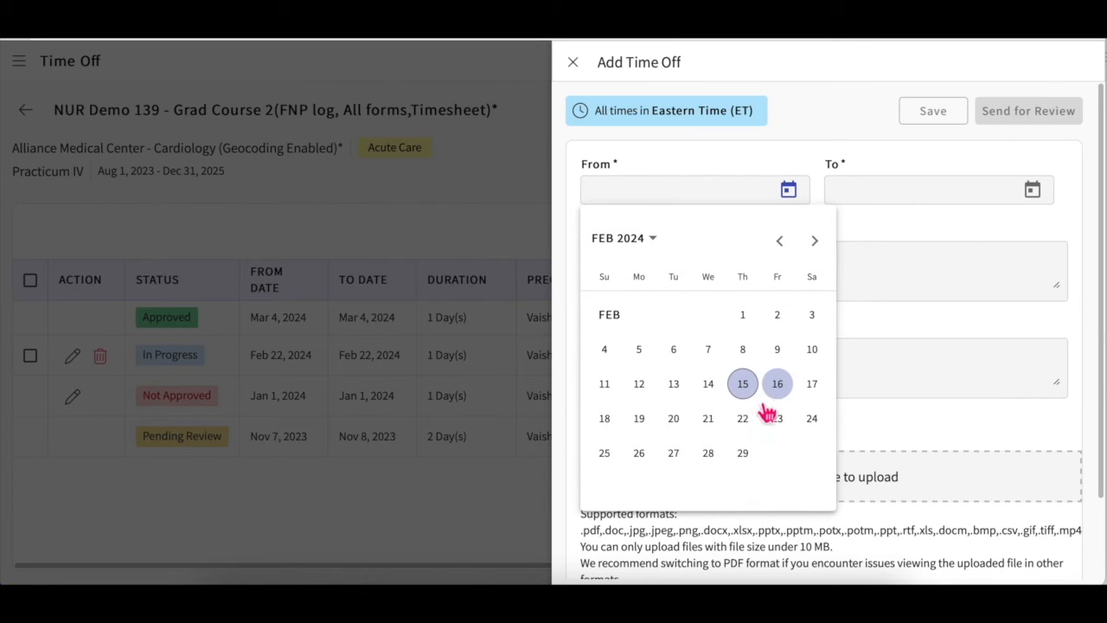
{"action": "left_click", "coordinate": [752, 420]}
{"action": "left_click", "coordinate": [1031, 189]}
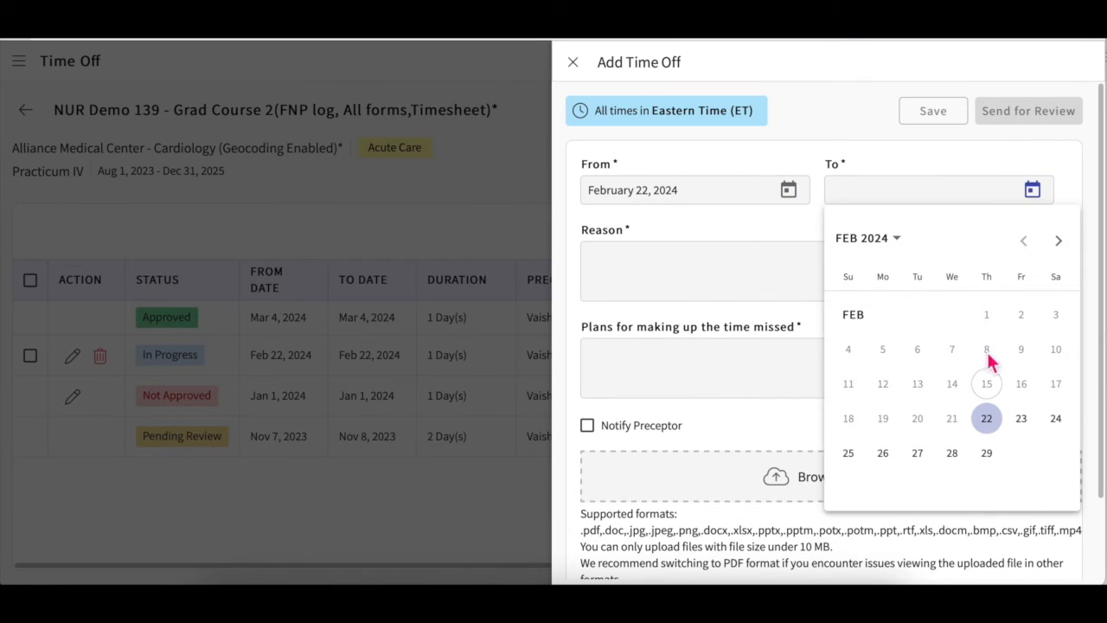
{"action": "left_click", "coordinate": [986, 419]}
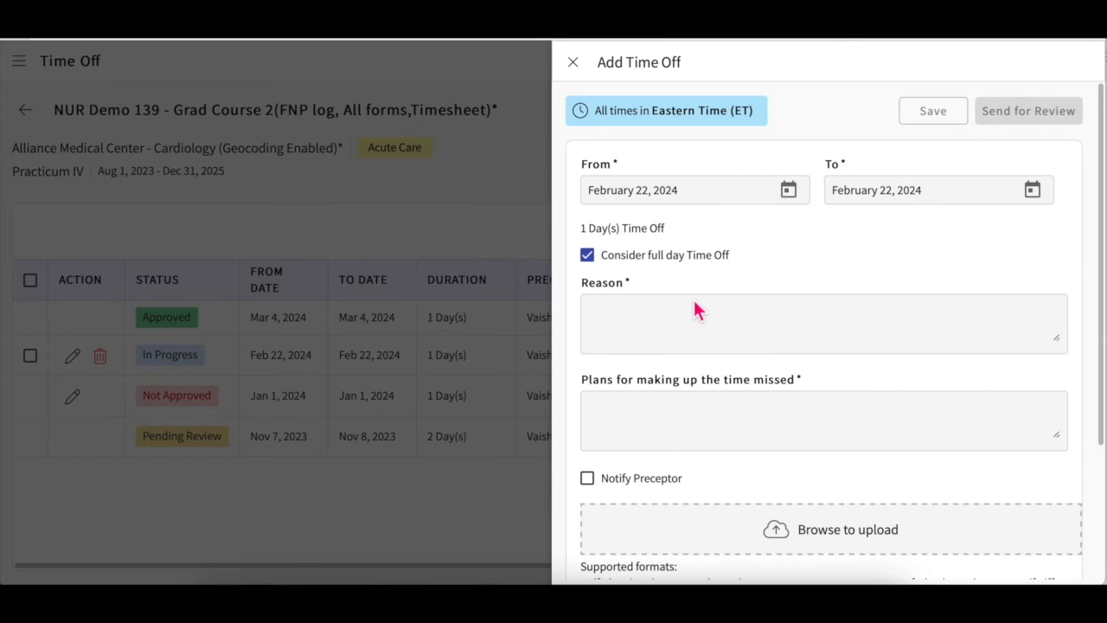
{"action": "left_click", "coordinate": [593, 257]}
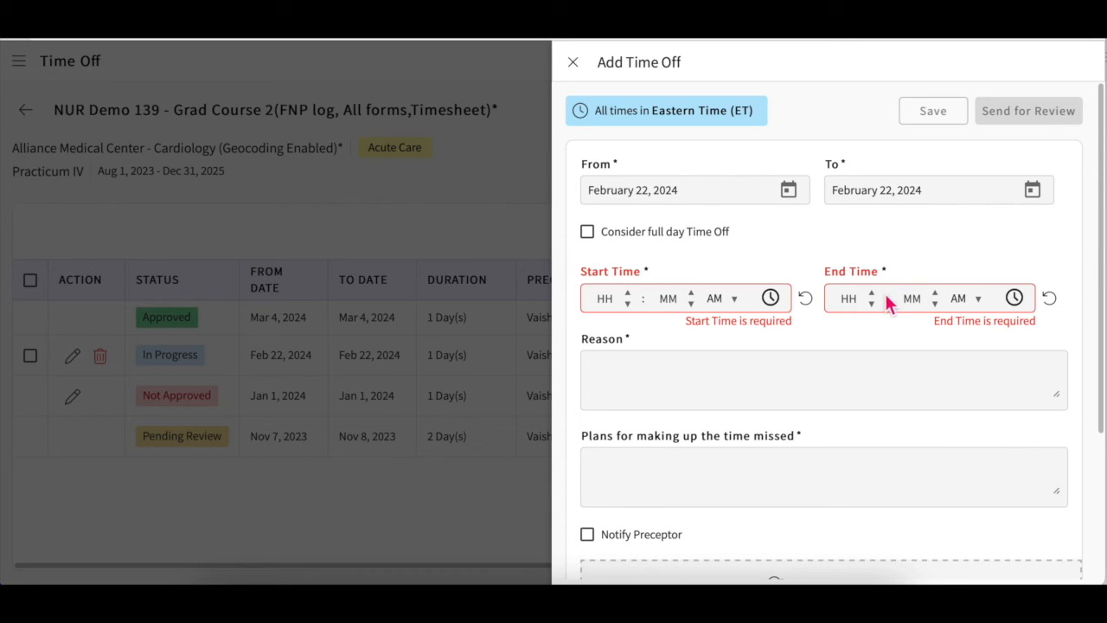
{"action": "left_click", "coordinate": [591, 241]}
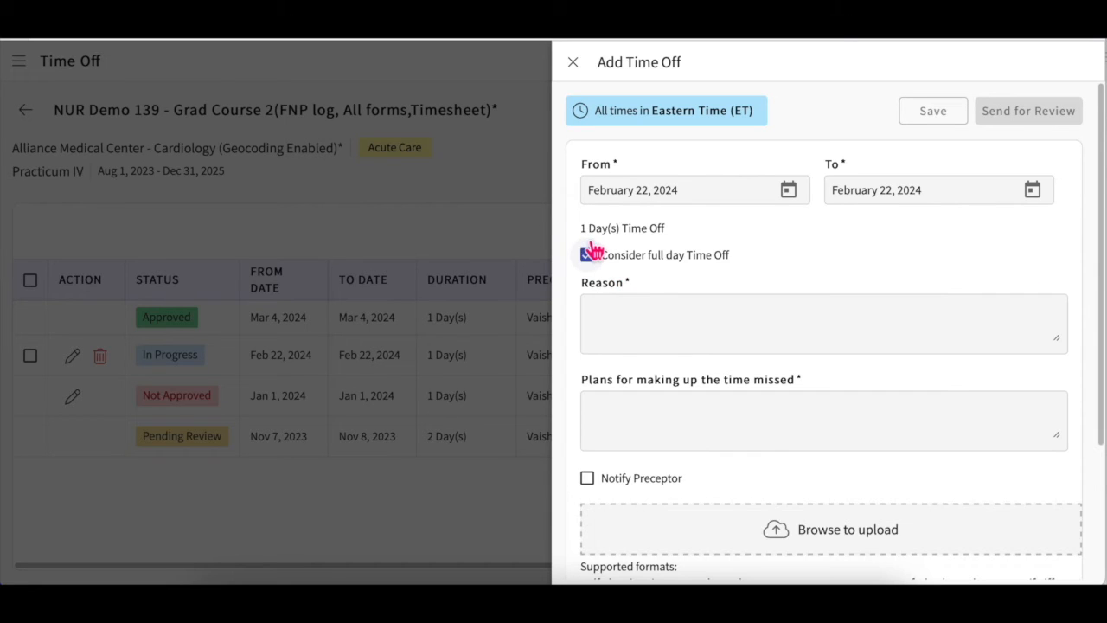
Step: Go through the reason and make-up plan fields and choose the course's preceptor to notify
{"action": "scroll", "coordinate": [615, 329], "scroll_direction": "down", "scroll_amount": 1}
{"action": "left_click", "coordinate": [618, 306]}
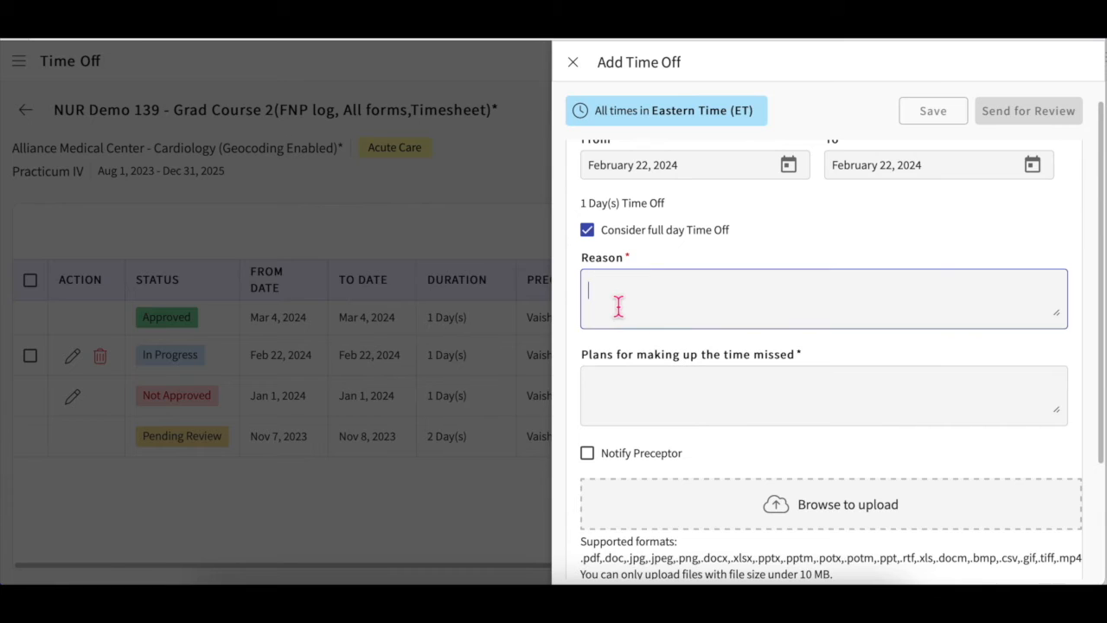
{"action": "left_click", "coordinate": [620, 391]}
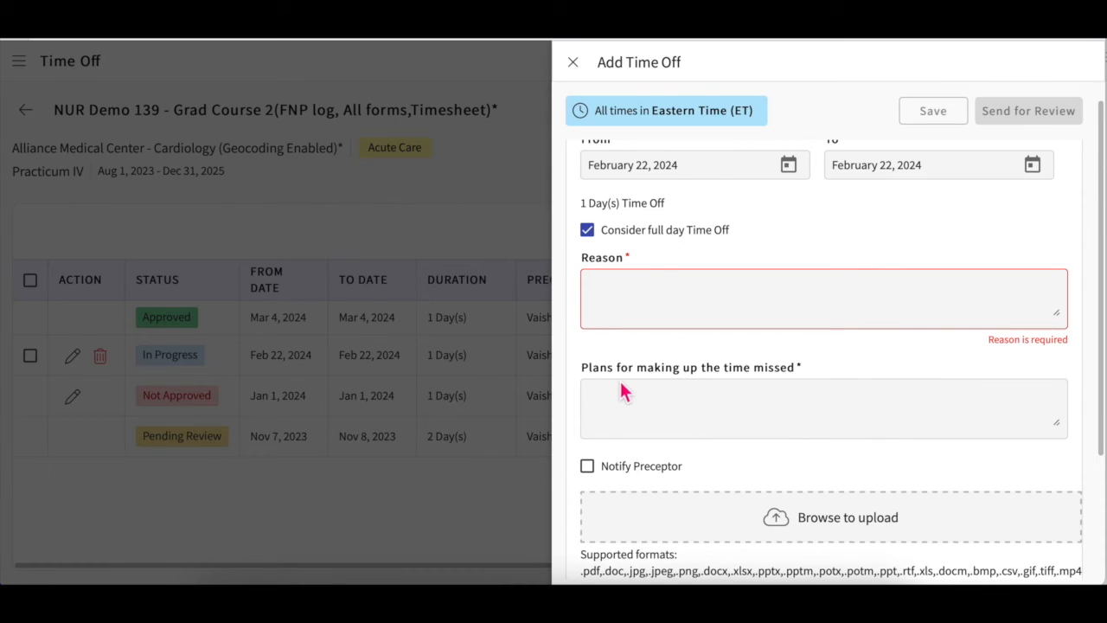
{"action": "scroll", "coordinate": [621, 398], "scroll_direction": "down", "scroll_amount": 2}
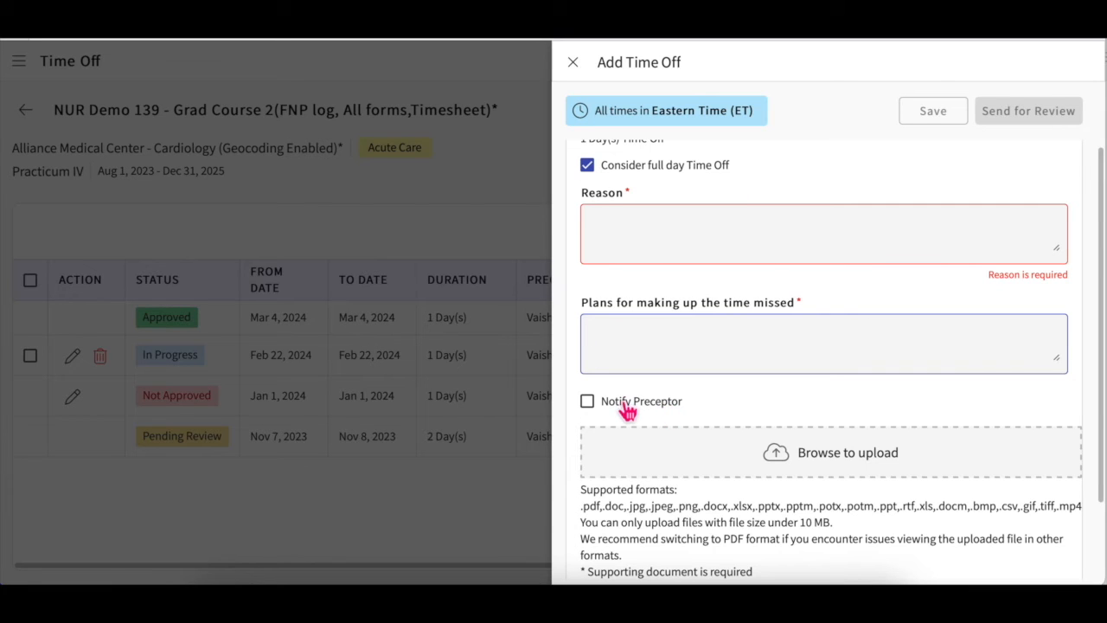
{"action": "left_click", "coordinate": [629, 415]}
{"action": "left_click", "coordinate": [605, 419]}
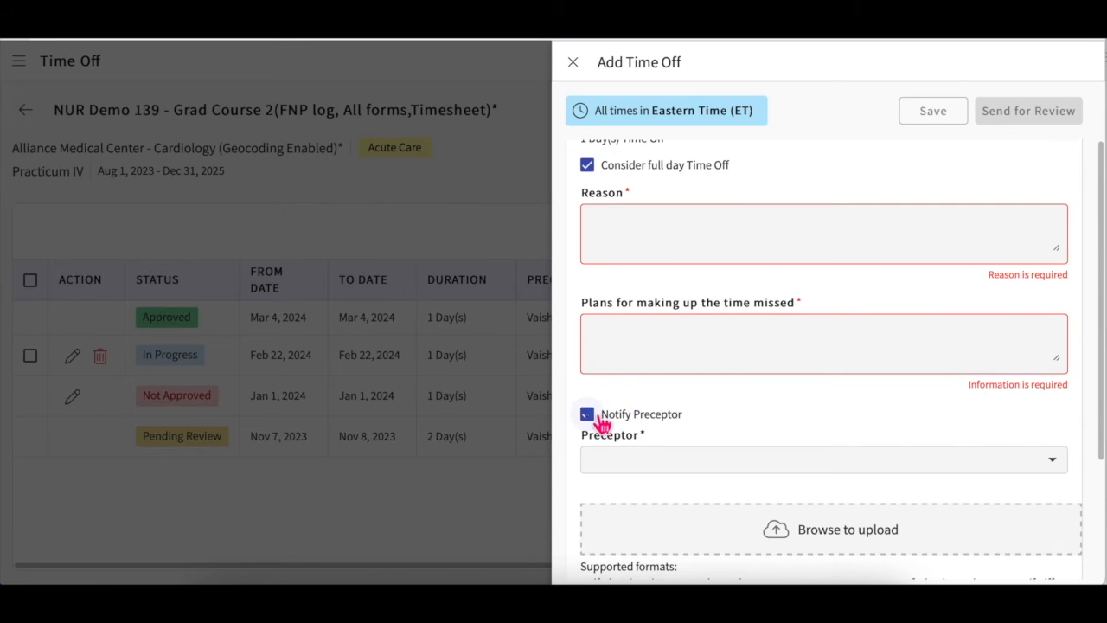
{"action": "left_click", "coordinate": [673, 465]}
{"action": "left_click", "coordinate": [661, 513]}
{"action": "left_click", "coordinate": [726, 391]}
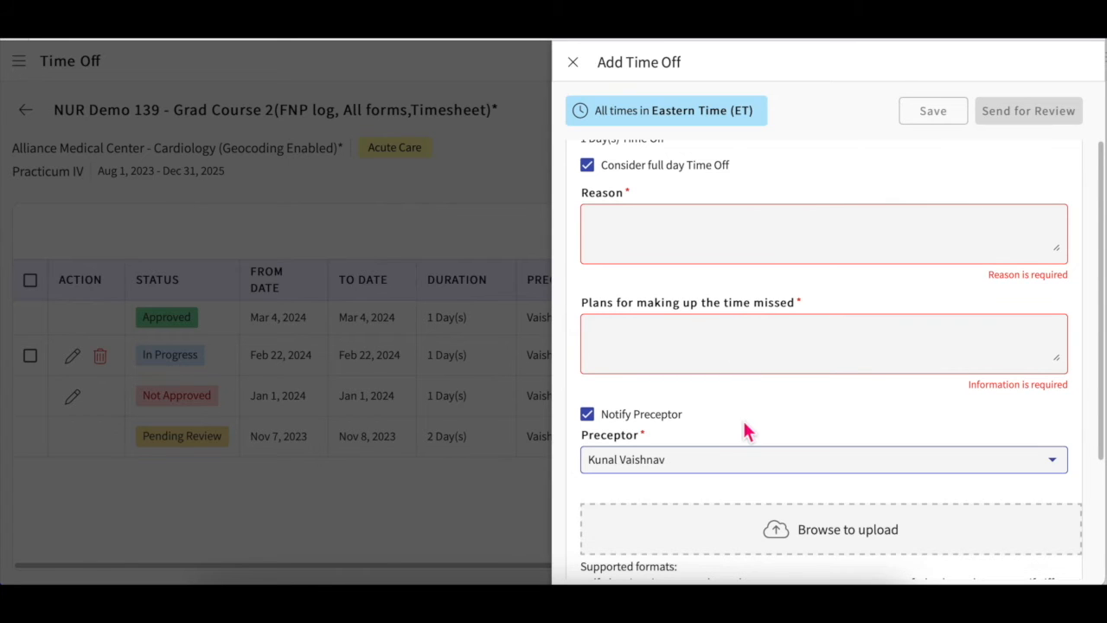
Step: Attach Supporting Document.pdf to the time-off request
{"action": "scroll", "coordinate": [742, 419], "scroll_direction": "down", "scroll_amount": 1}
{"action": "scroll", "coordinate": [750, 428], "scroll_direction": "down", "scroll_amount": 1}
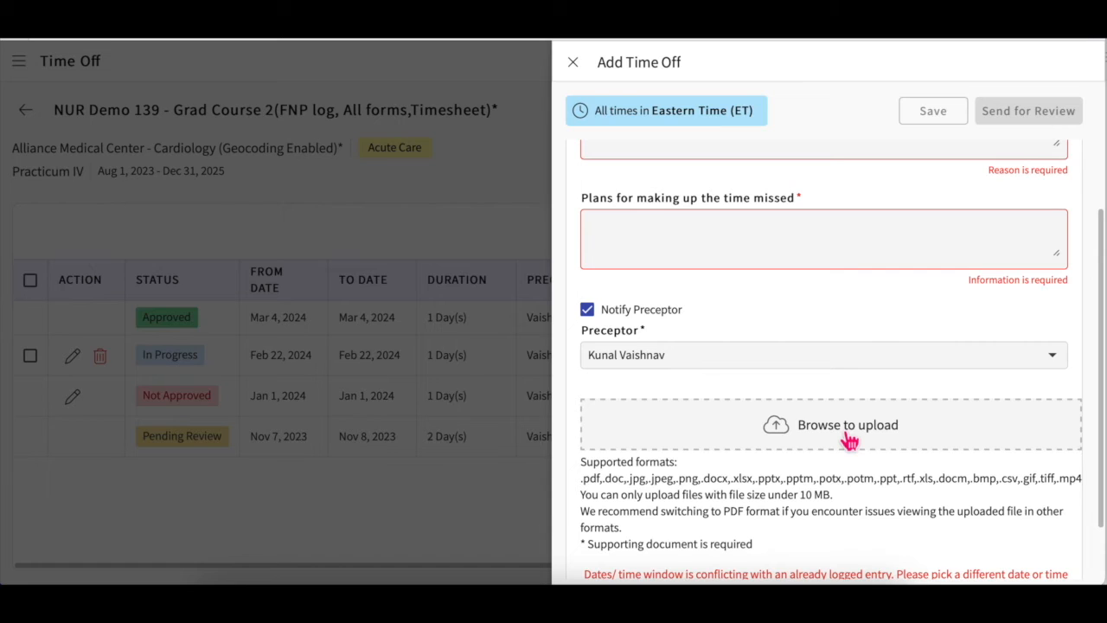
{"action": "left_click", "coordinate": [849, 441]}
{"action": "scroll", "coordinate": [568, 356], "scroll_direction": "down", "scroll_amount": 5}
{"action": "scroll", "coordinate": [566, 355], "scroll_direction": "down", "scroll_amount": 3}
{"action": "left_click", "coordinate": [524, 300]}
{"action": "left_click", "coordinate": [834, 445]}
Step: Close the time-off request form and discard the unsaved request
{"action": "scroll", "coordinate": [897, 457], "scroll_direction": "down", "scroll_amount": 1}
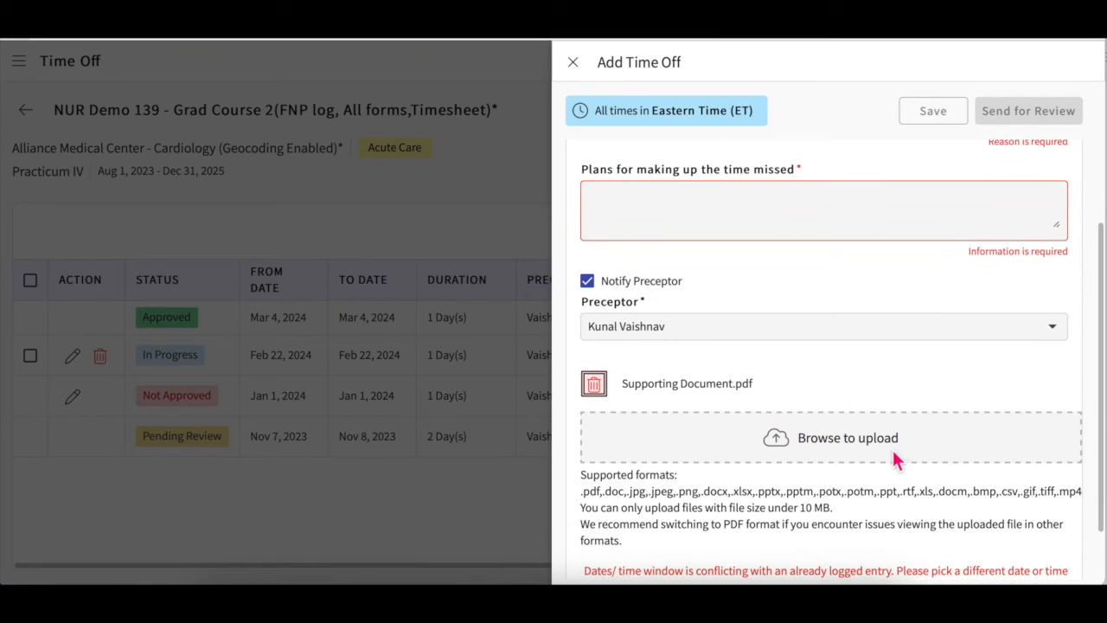
{"action": "scroll", "coordinate": [900, 458], "scroll_direction": "up", "scroll_amount": 5}
{"action": "left_click", "coordinate": [573, 63]}
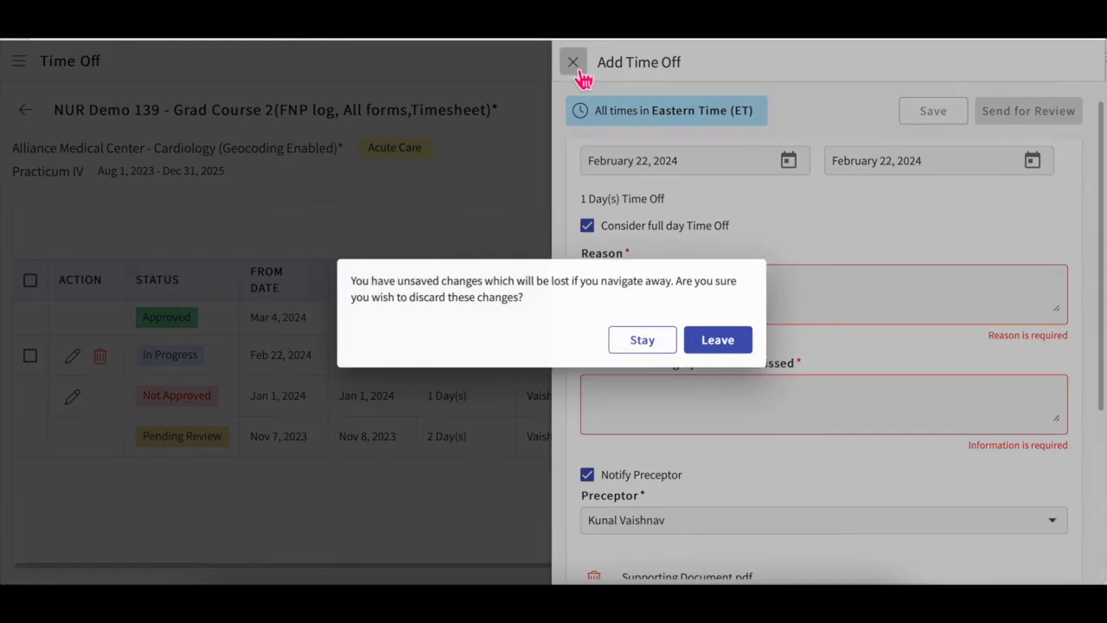
{"action": "left_click", "coordinate": [728, 350]}
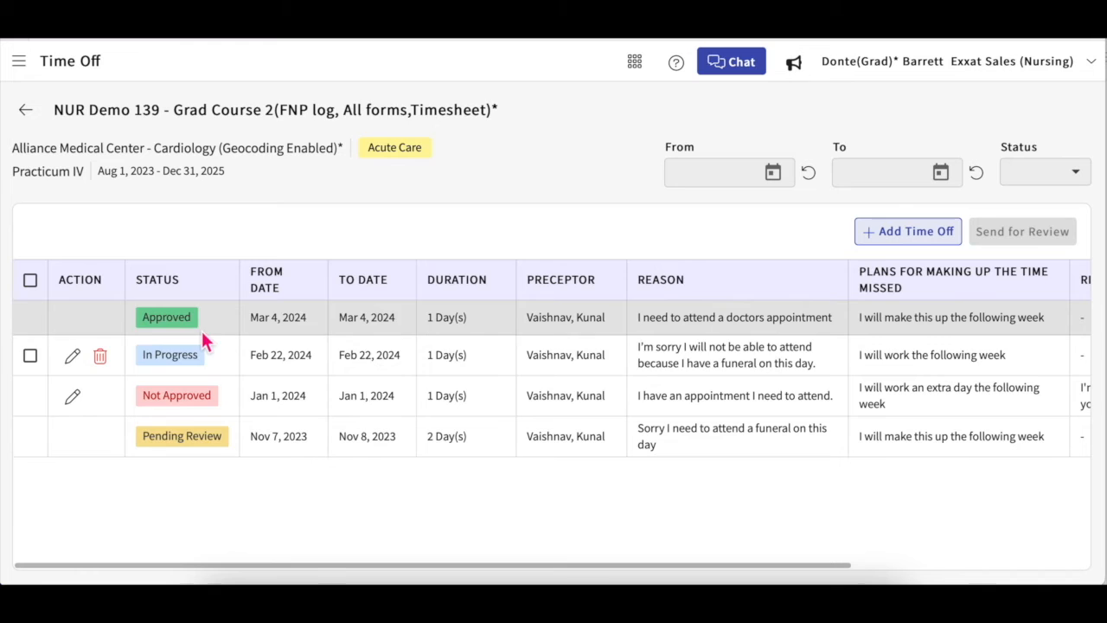
Step: Select and deselect the In Progress request, then edit the Not Approved January 1 request
{"action": "left_click", "coordinate": [30, 356]}
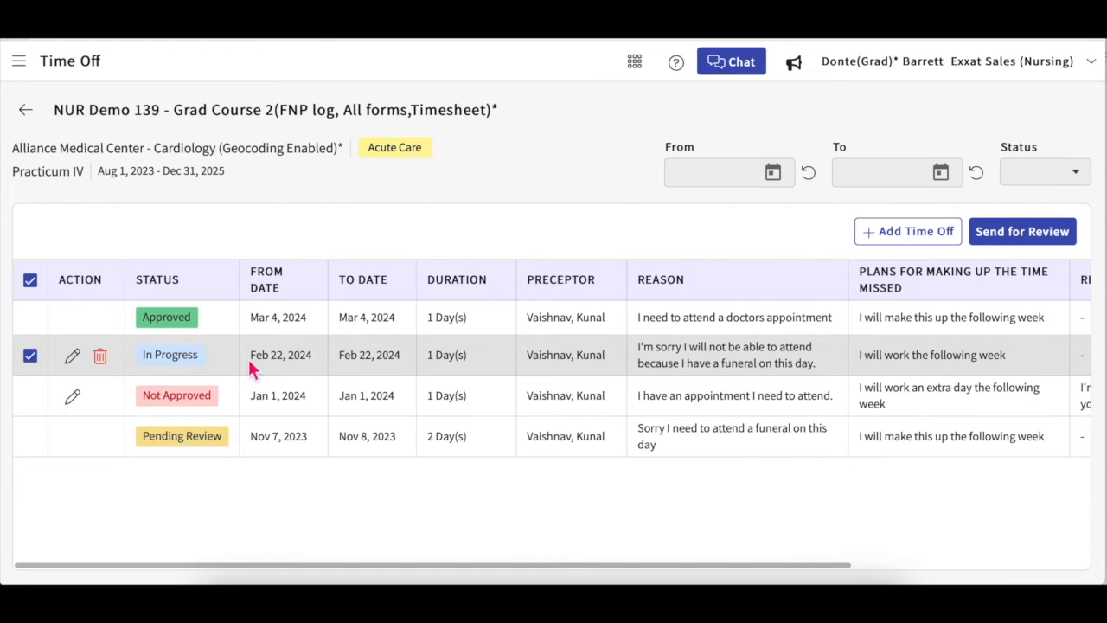
{"action": "left_click", "coordinate": [32, 357]}
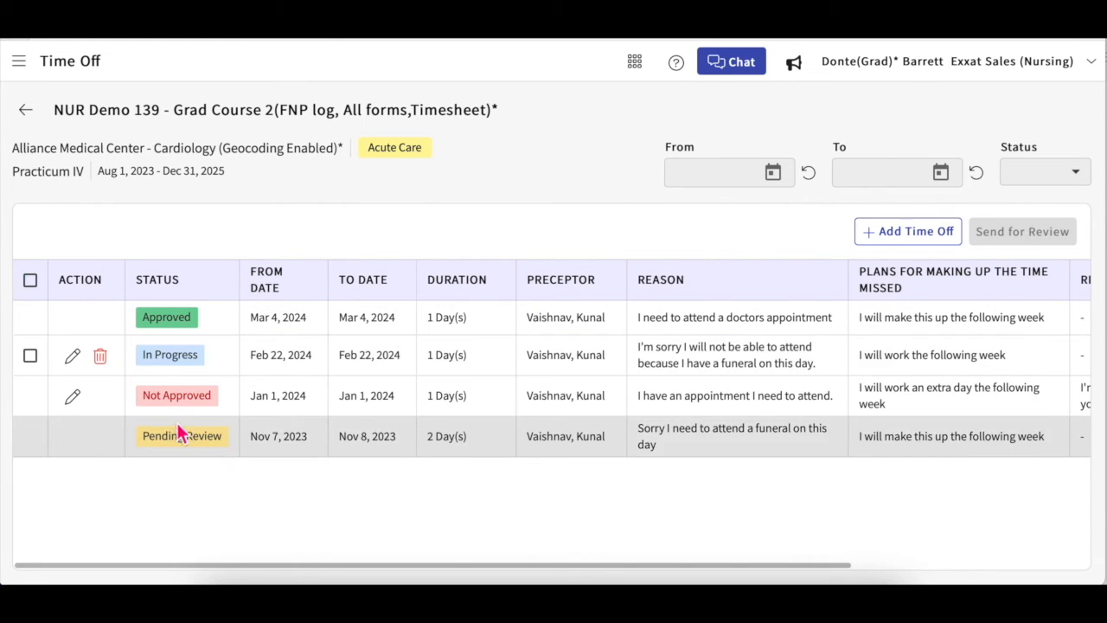
{"action": "scroll", "coordinate": [759, 422], "scroll_direction": "right", "scroll_amount": 5}
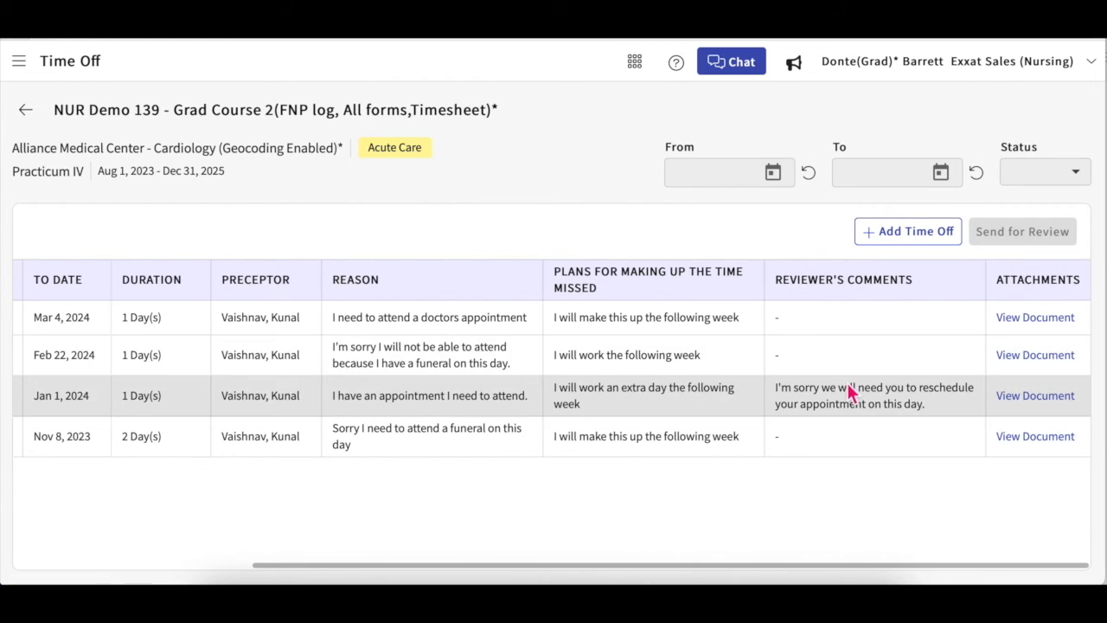
{"action": "scroll", "coordinate": [847, 400], "scroll_direction": "left", "scroll_amount": 5}
{"action": "left_click", "coordinate": [73, 397]}
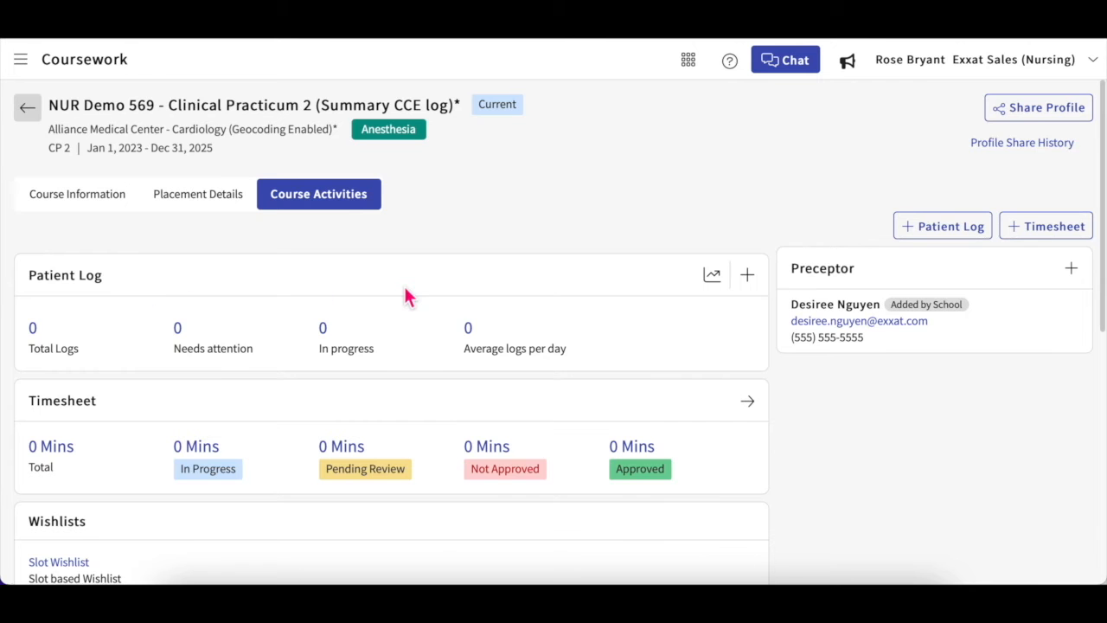
Step: Scroll down to the Wishlists card and open the Slot Wishlist
{"action": "scroll", "coordinate": [625, 378], "scroll_direction": "down", "scroll_amount": 1}
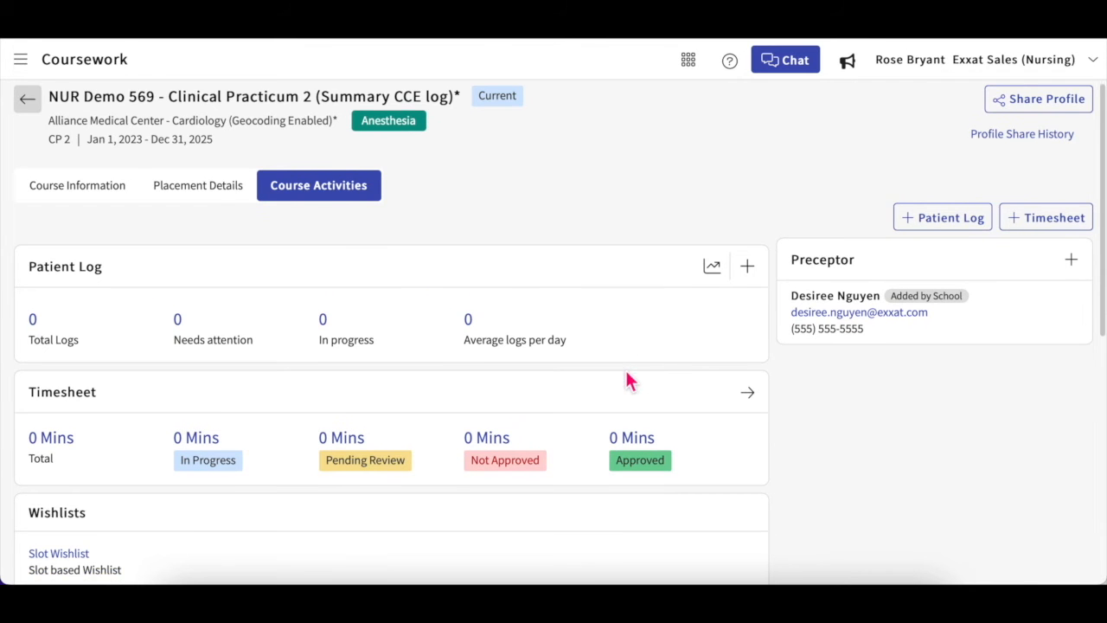
{"action": "scroll", "coordinate": [627, 373], "scroll_direction": "down", "scroll_amount": 1}
{"action": "scroll", "coordinate": [629, 382], "scroll_direction": "down", "scroll_amount": 2}
{"action": "scroll", "coordinate": [626, 381], "scroll_direction": "down", "scroll_amount": 1}
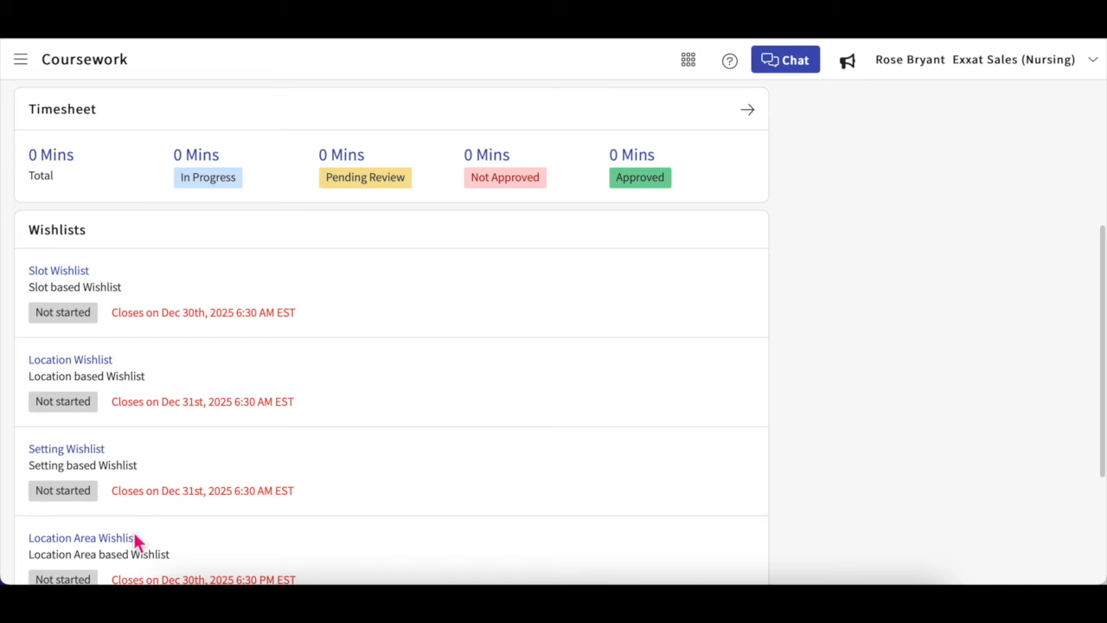
{"action": "scroll", "coordinate": [134, 540], "scroll_direction": "down", "scroll_amount": 1}
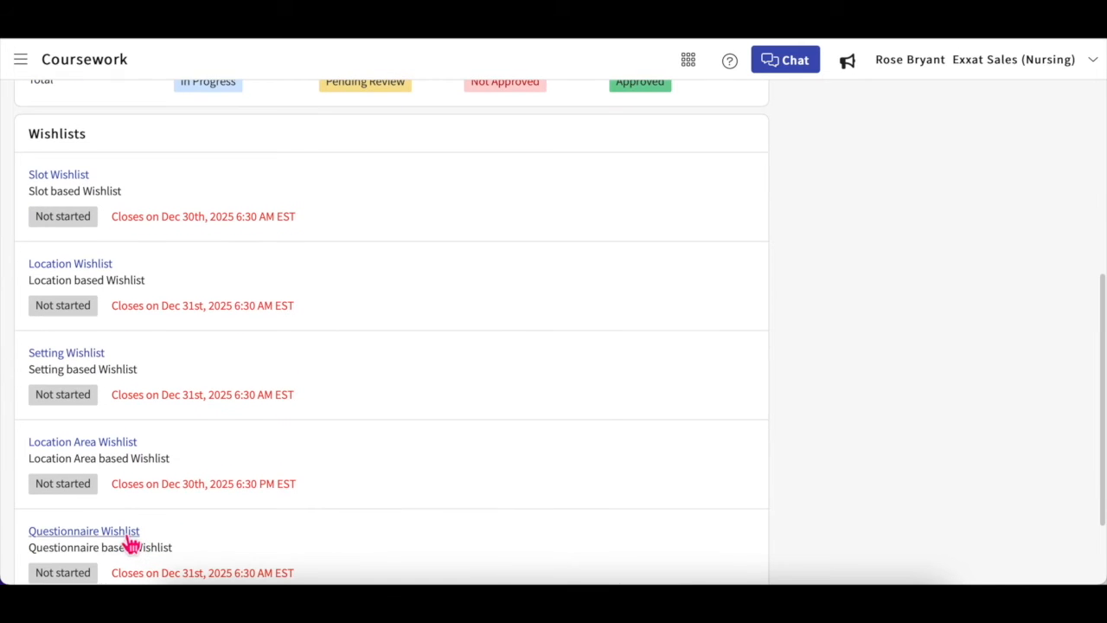
{"action": "scroll", "coordinate": [132, 541], "scroll_direction": "down", "scroll_amount": 1}
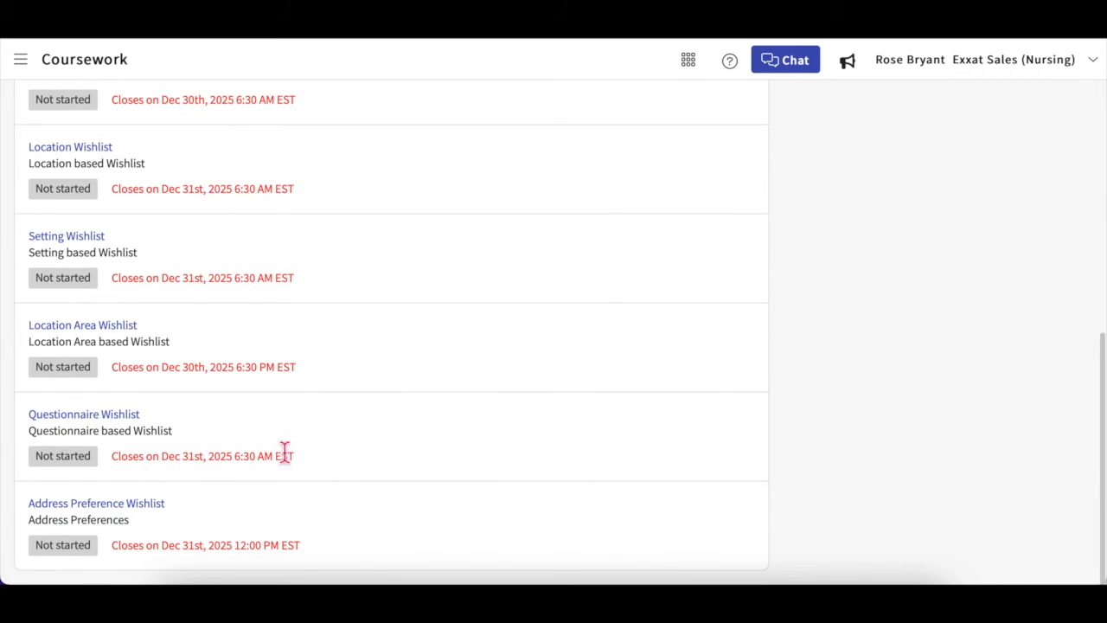
{"action": "scroll", "coordinate": [582, 391], "scroll_direction": "up", "scroll_amount": 2}
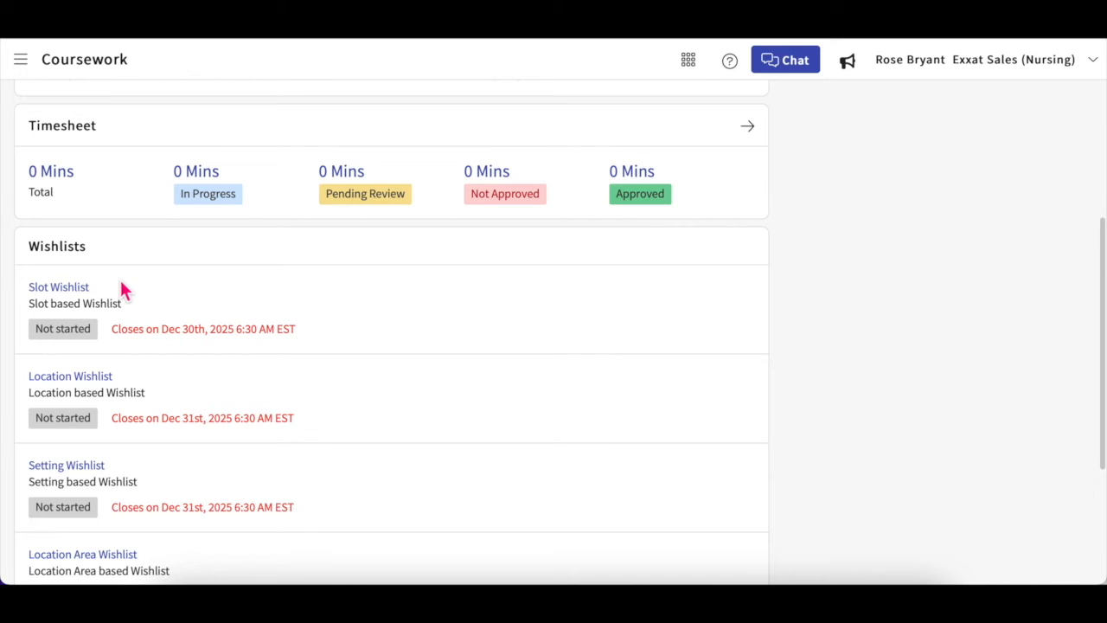
{"action": "left_click", "coordinate": [80, 289]}
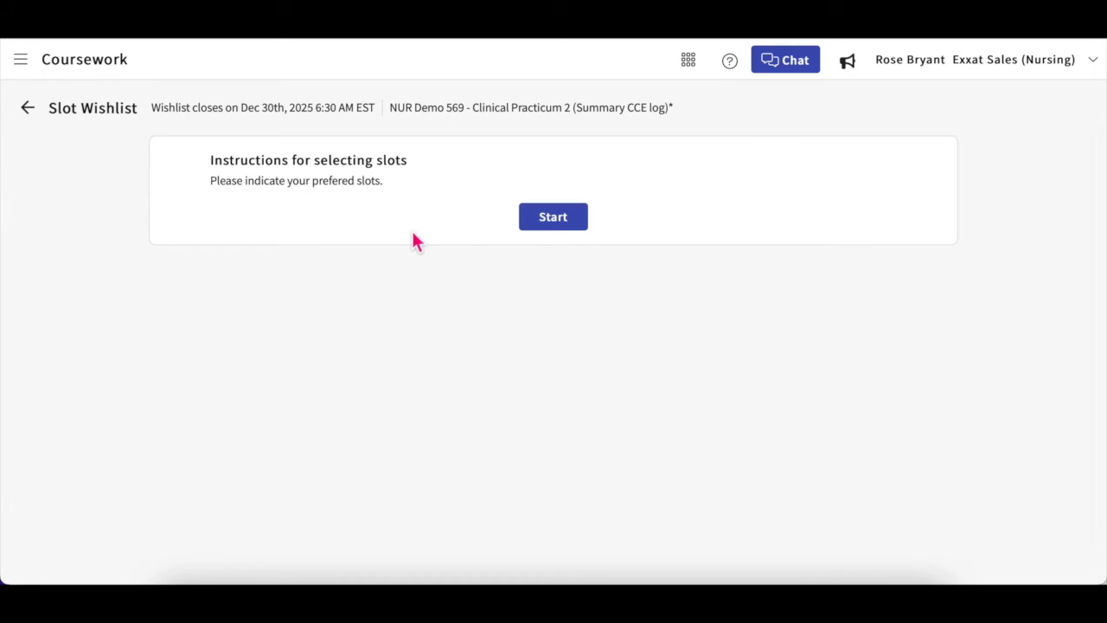
Step: Filter the slots to every state except AK and AR and apply the filters
{"action": "left_click", "coordinate": [559, 223]}
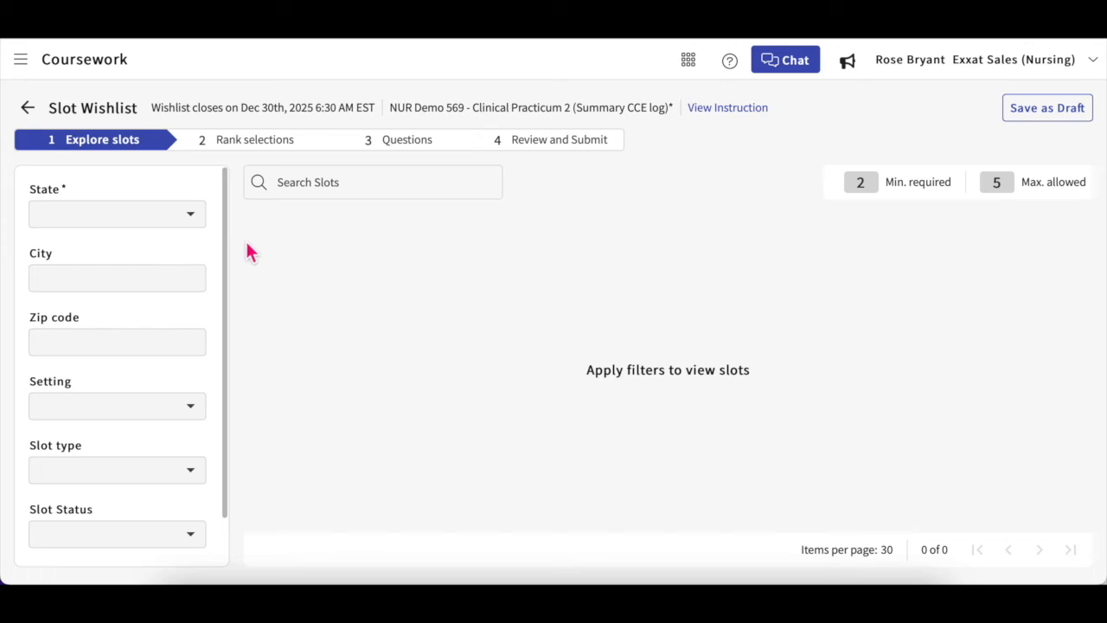
{"action": "left_click", "coordinate": [192, 226]}
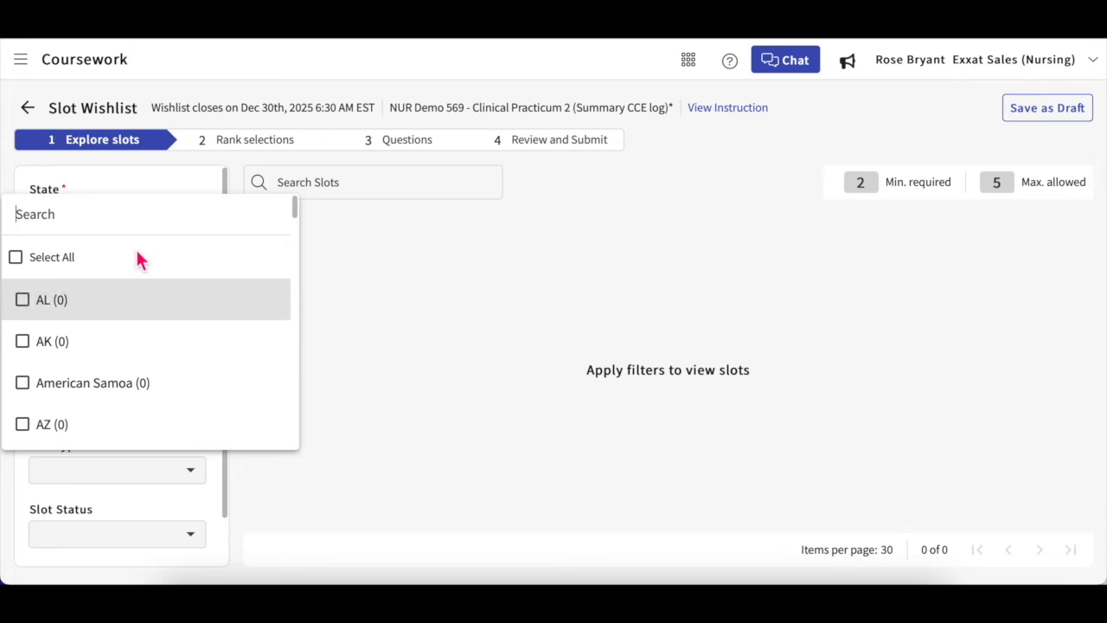
{"action": "left_click", "coordinate": [70, 265]}
{"action": "scroll", "coordinate": [128, 341], "scroll_direction": "down", "scroll_amount": 2}
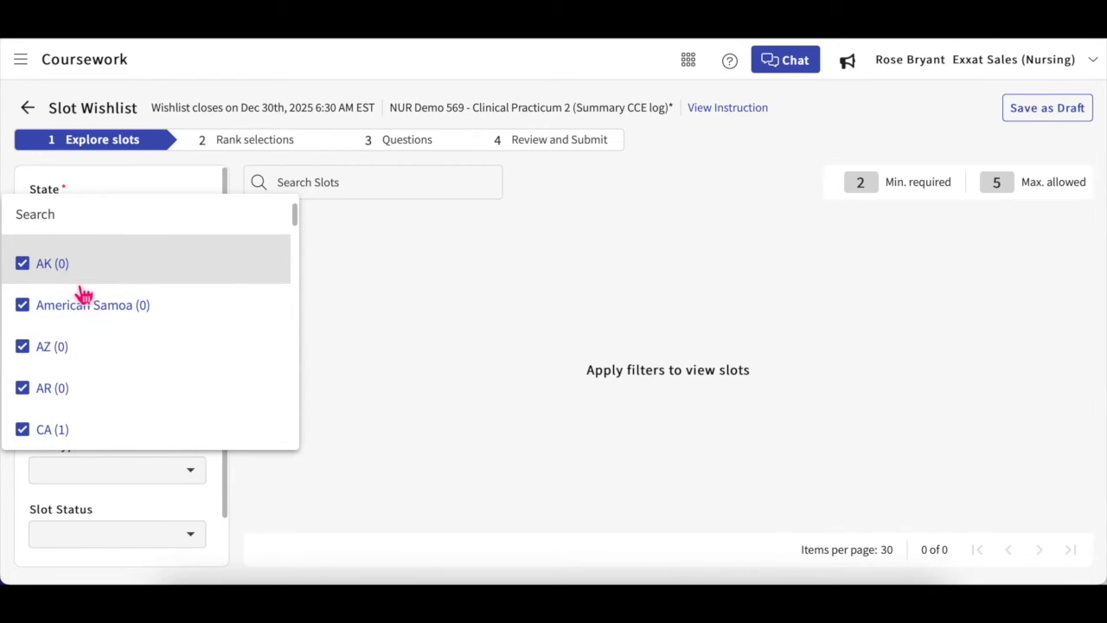
{"action": "scroll", "coordinate": [81, 291], "scroll_direction": "up", "scroll_amount": 2}
{"action": "left_click", "coordinate": [56, 342]}
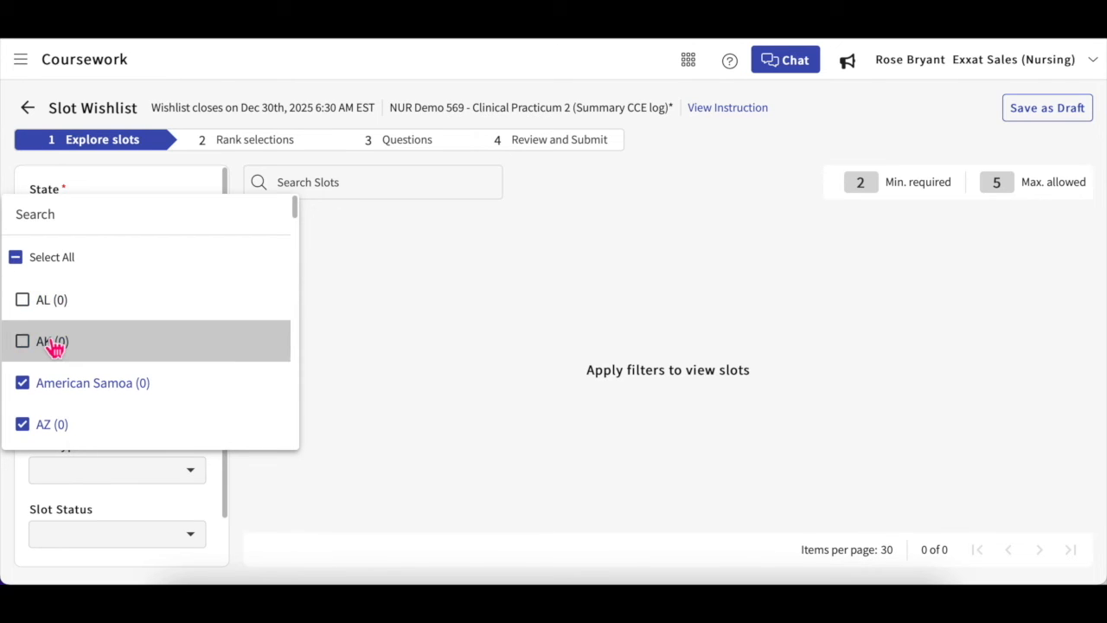
{"action": "scroll", "coordinate": [55, 341], "scroll_direction": "down", "scroll_amount": 2}
{"action": "left_click", "coordinate": [61, 325]}
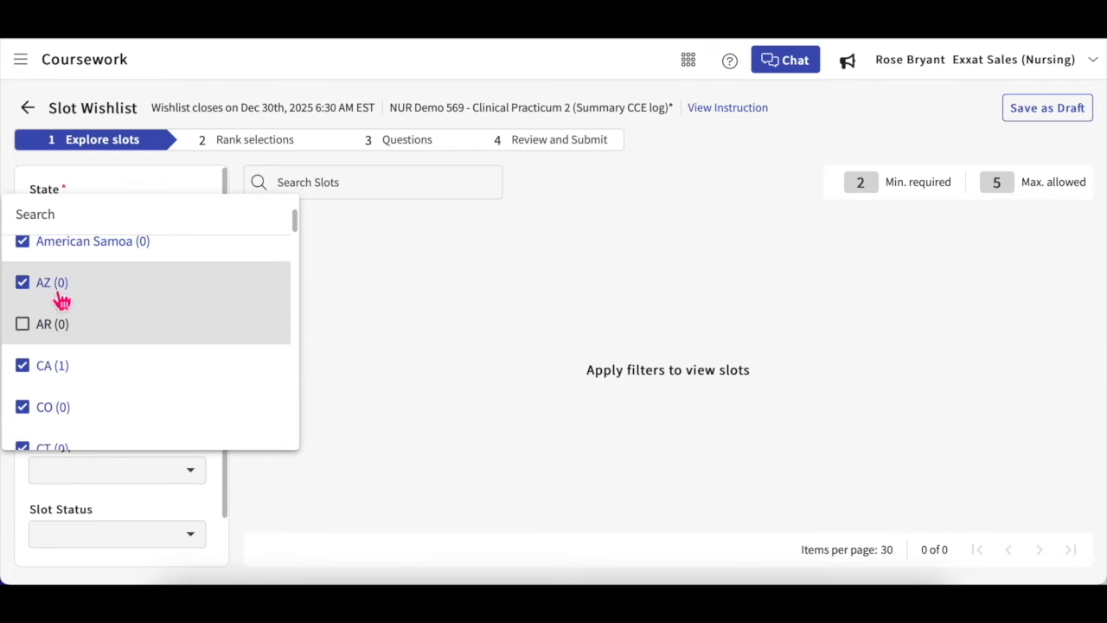
{"action": "left_click", "coordinate": [214, 471]}
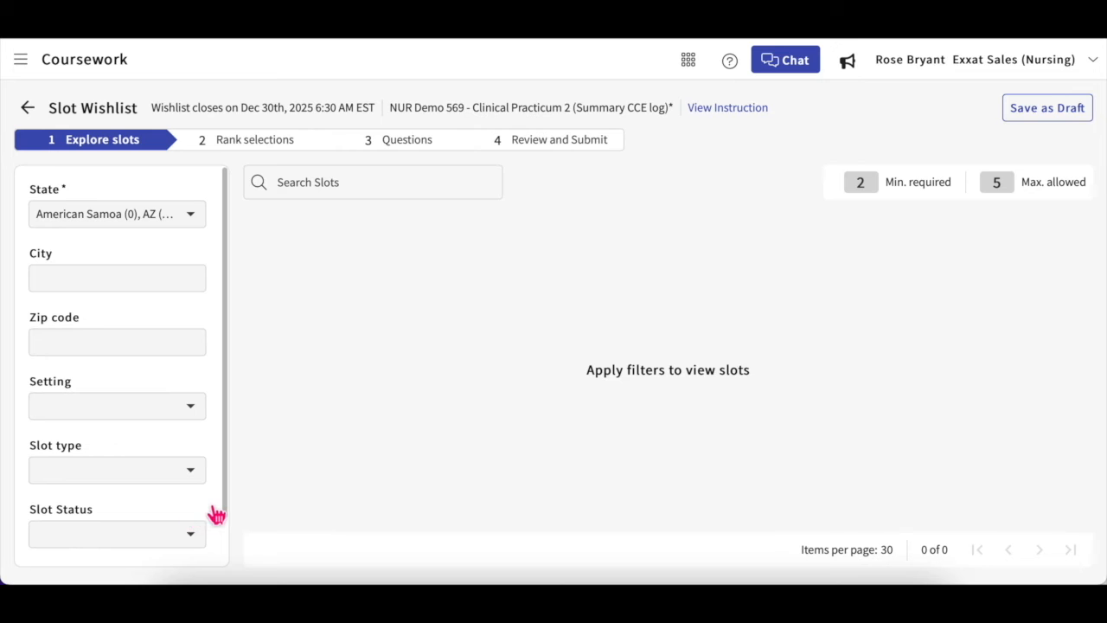
{"action": "scroll", "coordinate": [216, 515], "scroll_direction": "down", "scroll_amount": 1}
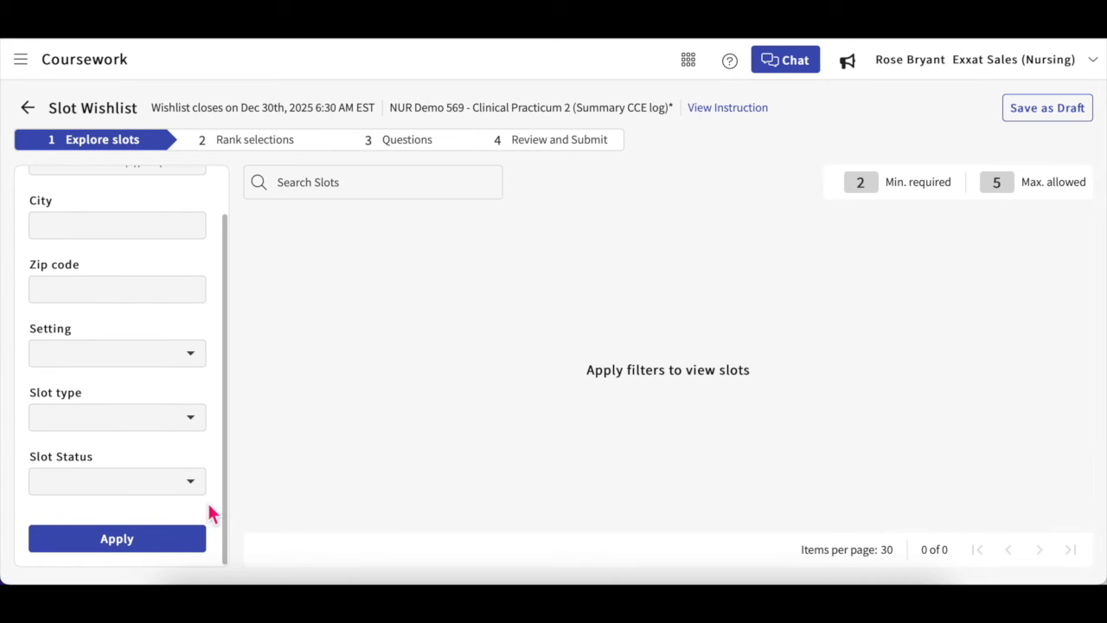
{"action": "left_click", "coordinate": [147, 543]}
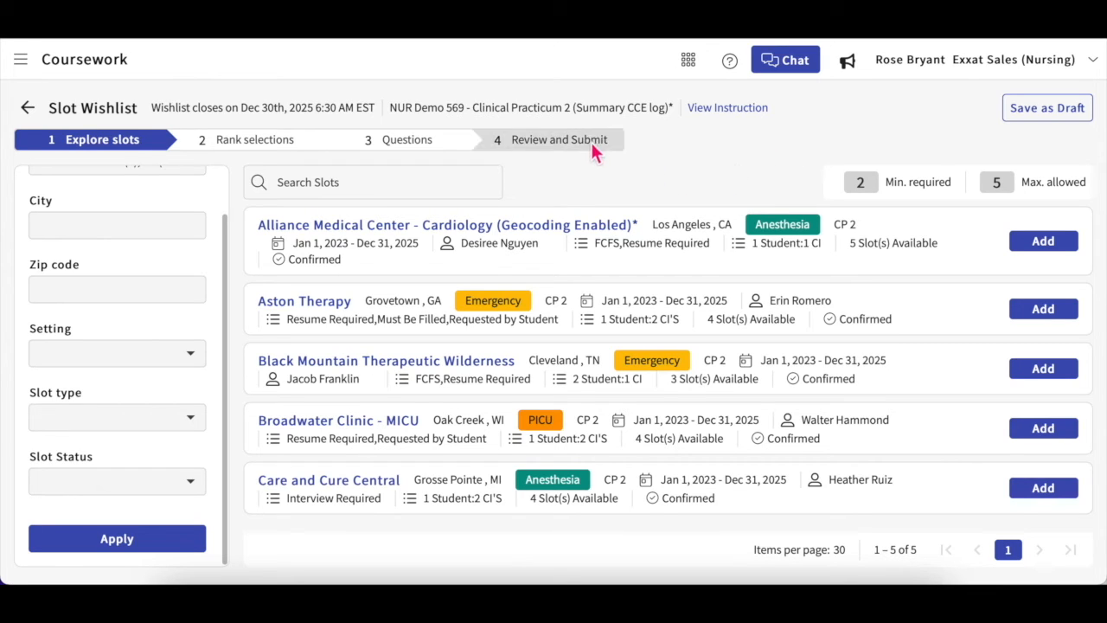
{"action": "left_click", "coordinate": [714, 114]}
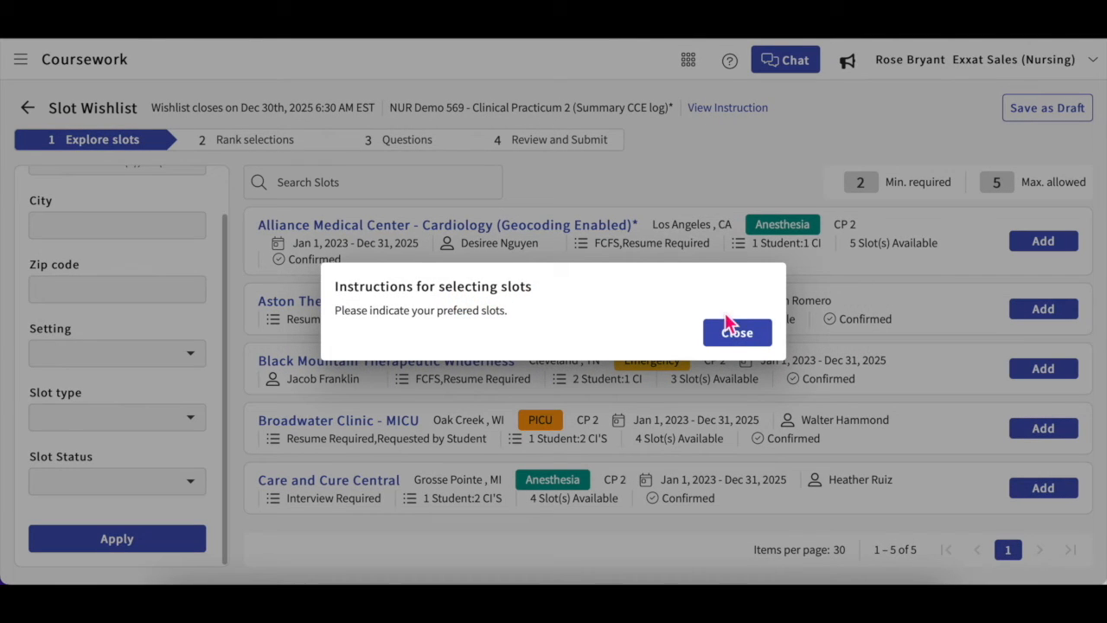
{"action": "left_click", "coordinate": [727, 328]}
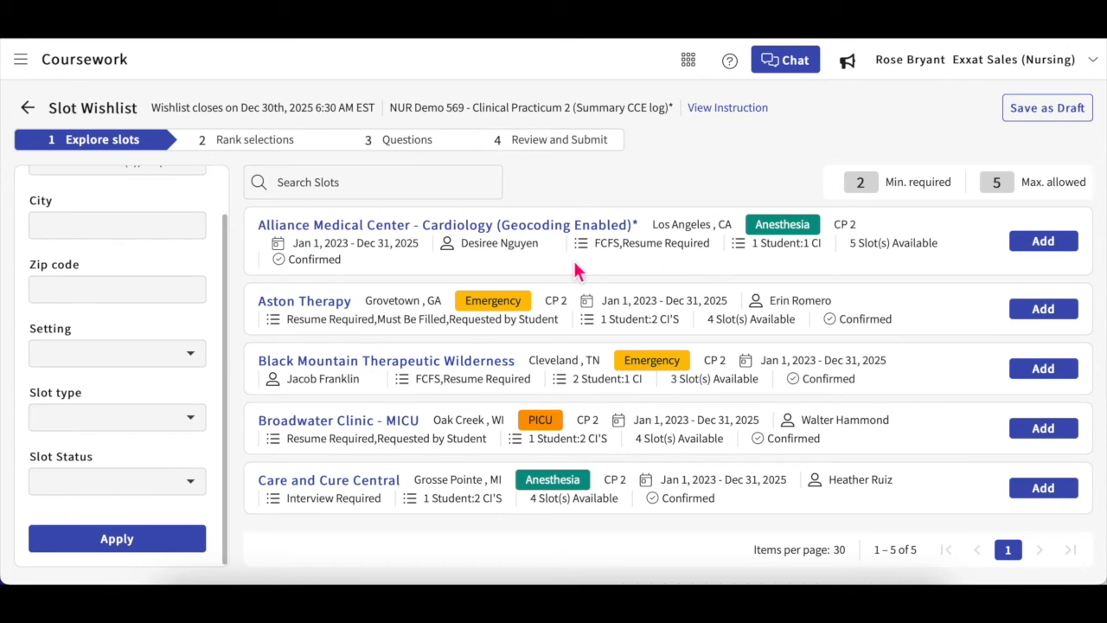
{"action": "left_click", "coordinate": [542, 232]}
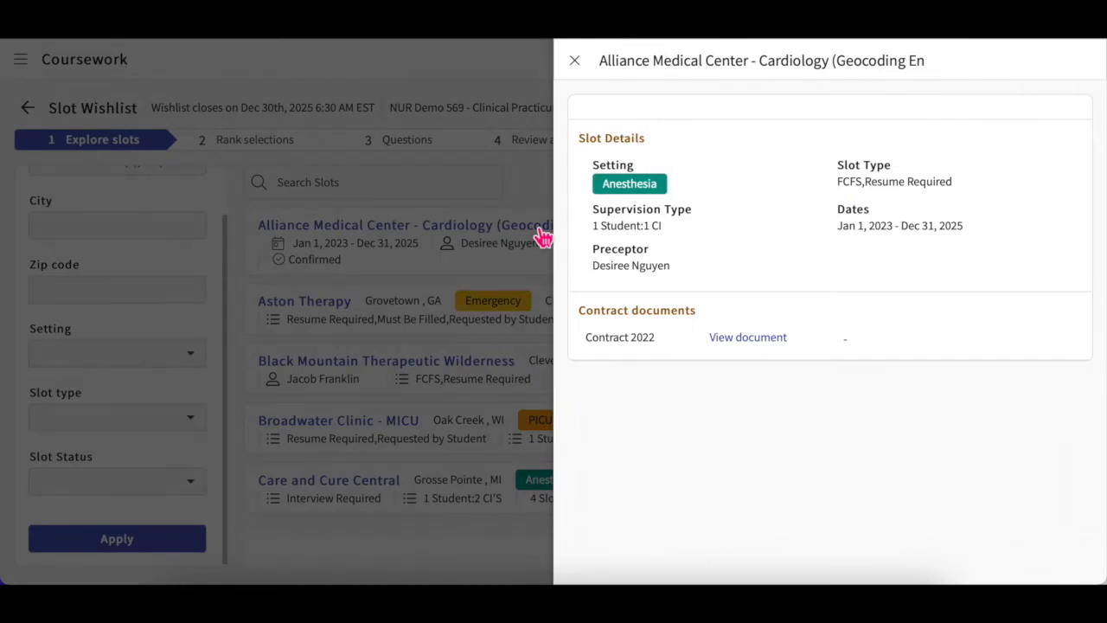
{"action": "scroll", "coordinate": [734, 329], "scroll_direction": "down", "scroll_amount": 1}
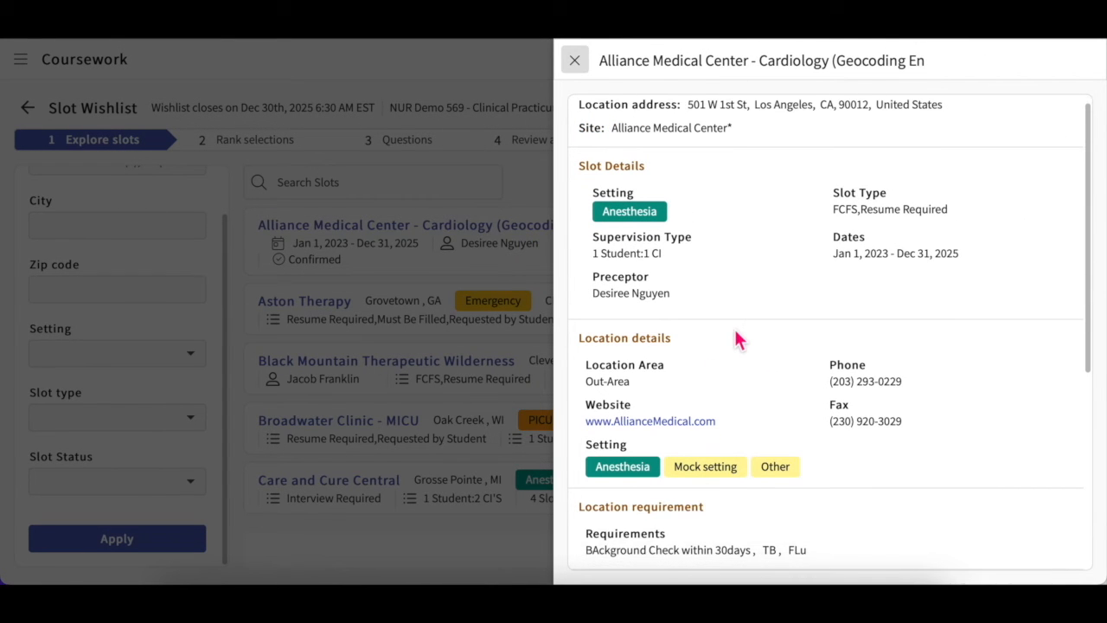
{"action": "scroll", "coordinate": [736, 339], "scroll_direction": "down", "scroll_amount": 3}
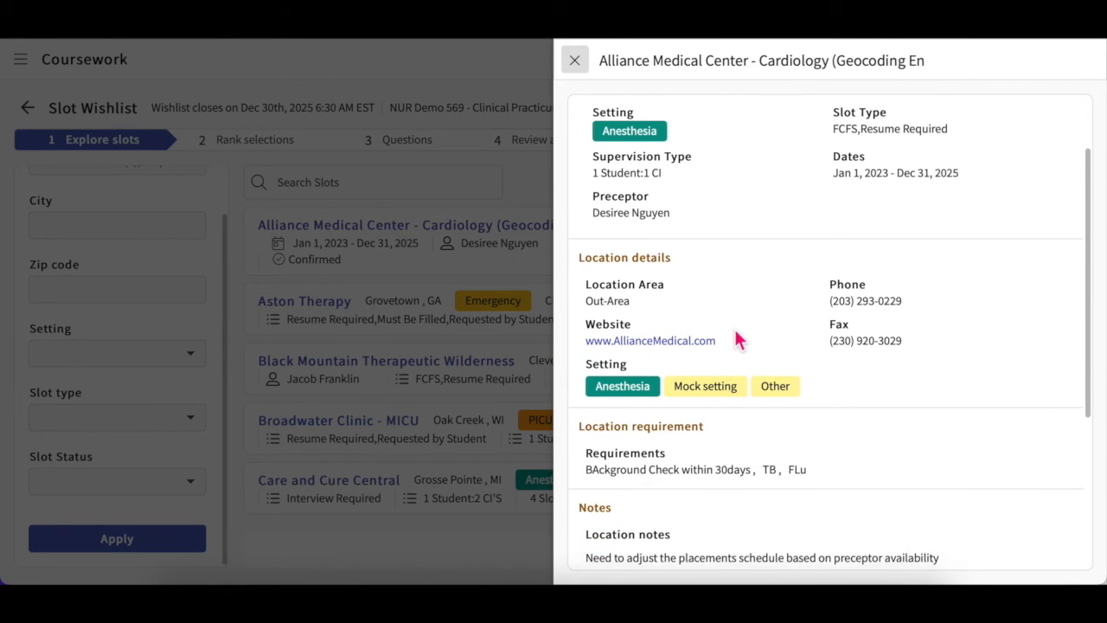
{"action": "scroll", "coordinate": [737, 338], "scroll_direction": "up", "scroll_amount": 3}
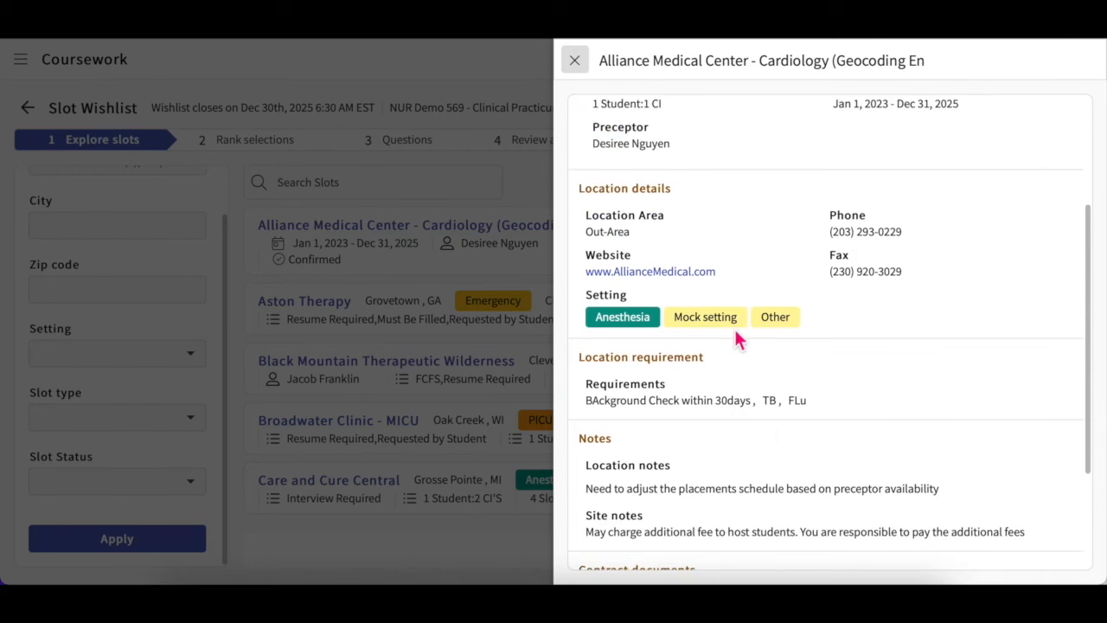
{"action": "left_click", "coordinate": [574, 60]}
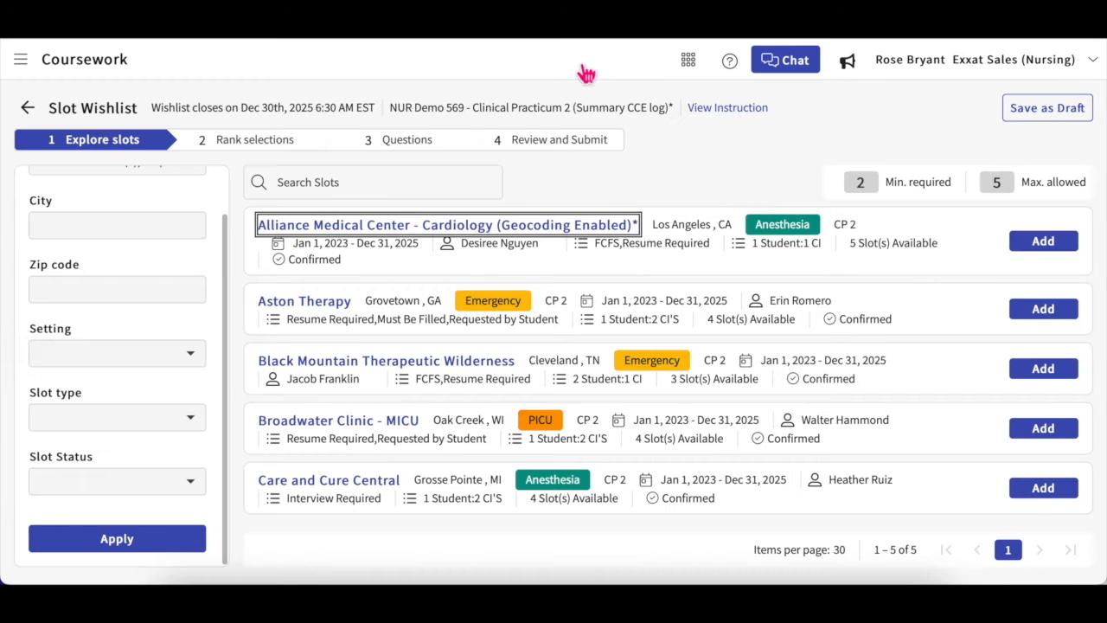
Step: Add Alliance Medical Center and Black Mountain, drop Aston Therapy, and save the wishlist as a draft
{"action": "left_click", "coordinate": [1043, 245]}
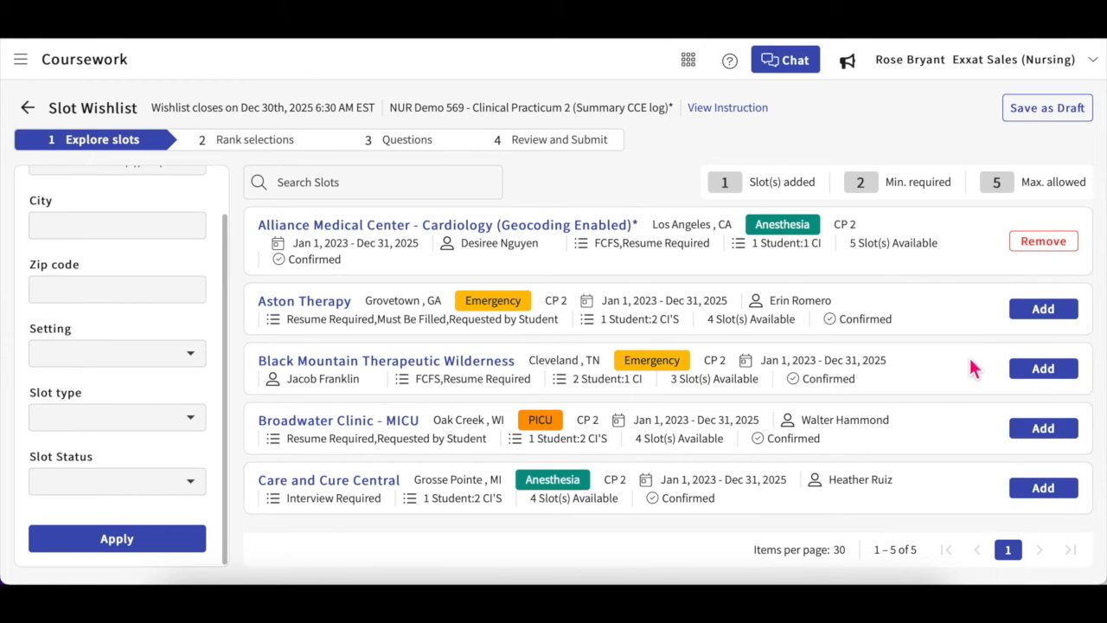
{"action": "left_click", "coordinate": [1040, 374]}
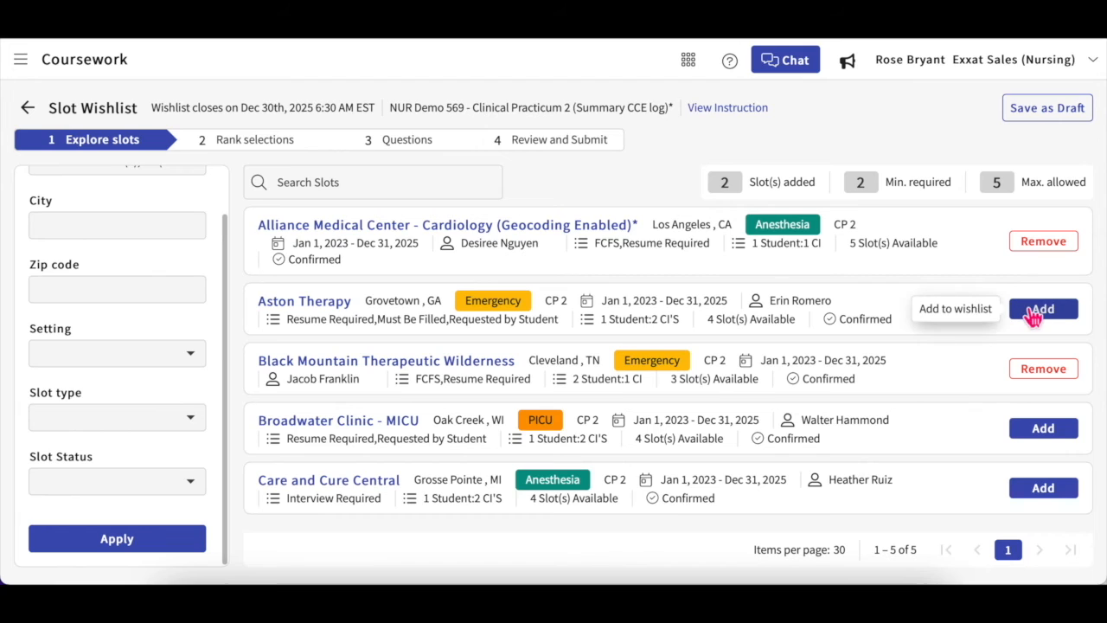
{"action": "left_click", "coordinate": [1034, 313]}
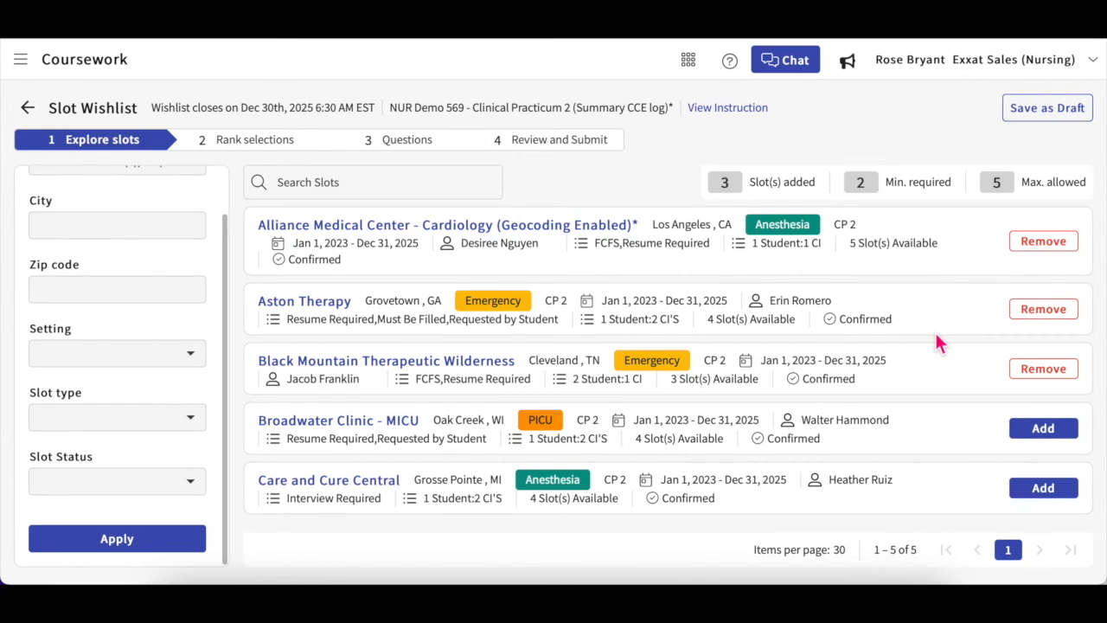
{"action": "left_click", "coordinate": [1031, 316]}
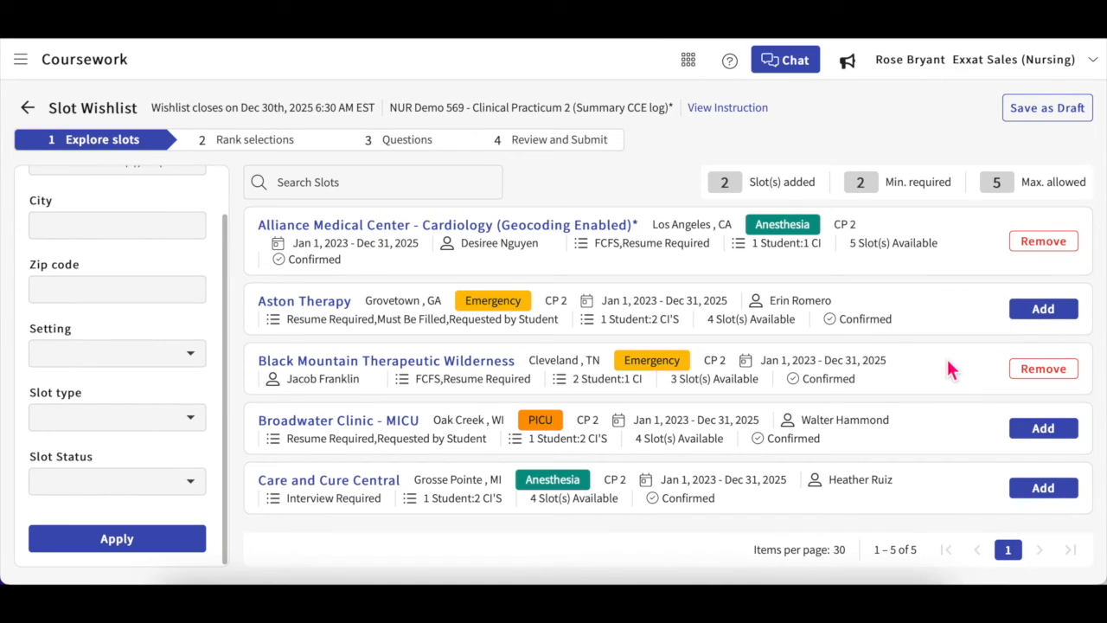
{"action": "left_click", "coordinate": [1044, 121]}
Step: Rank Alliance Medical Center above Black Mountain and give 'I live near here' as its reason
{"action": "left_click", "coordinate": [280, 152]}
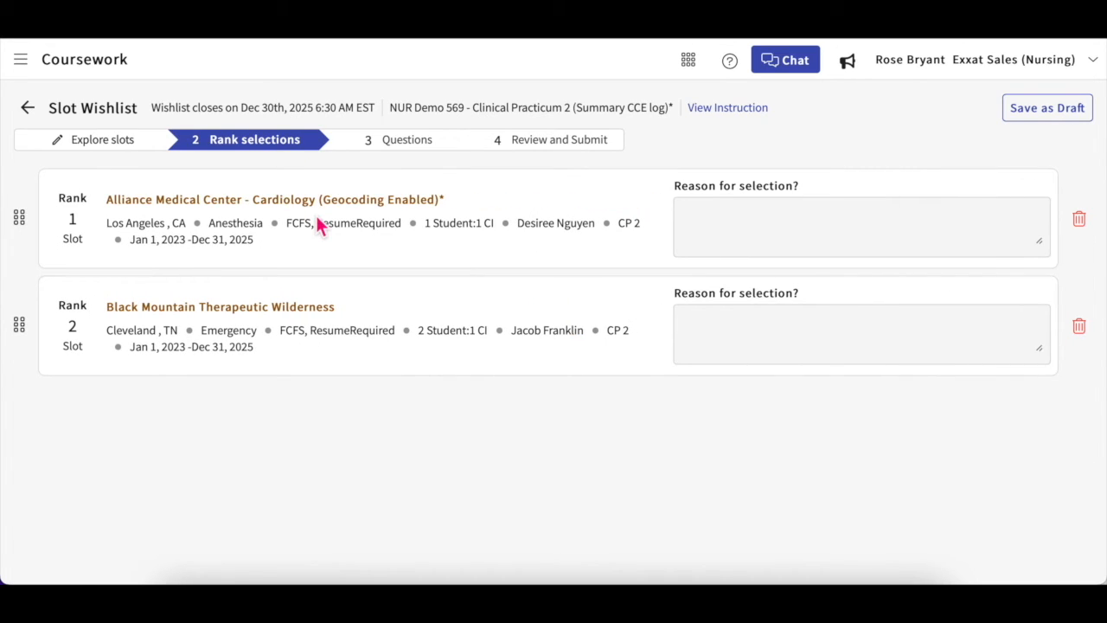
{"action": "left_click_drag", "start_coordinate": [23, 323], "coordinate": [14, 234]}
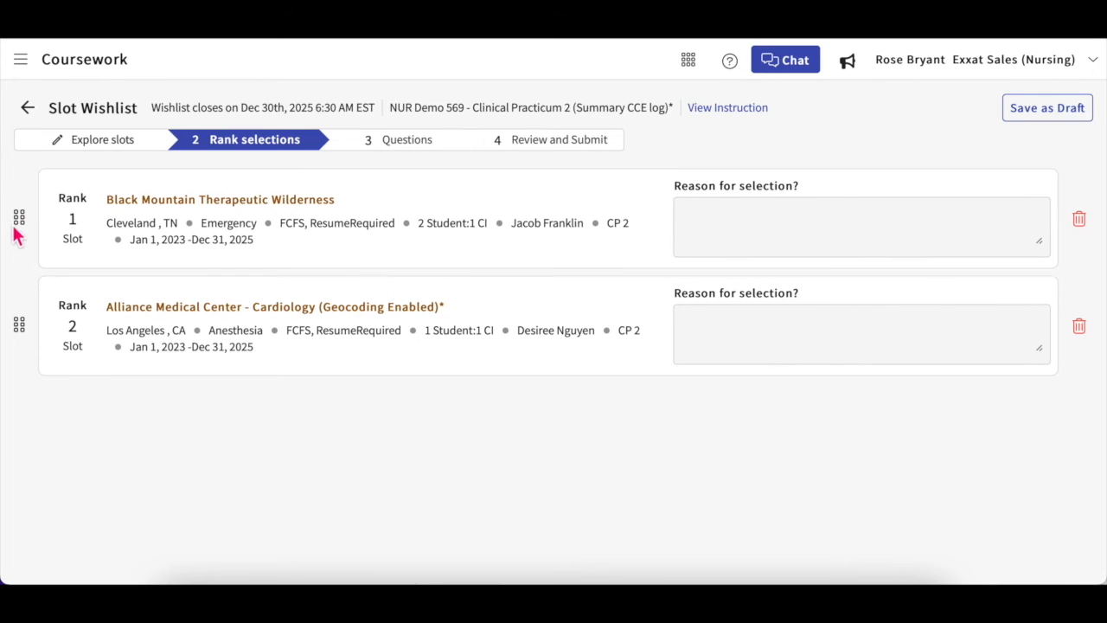
{"action": "left_click_drag", "start_coordinate": [21, 323], "coordinate": [12, 217]}
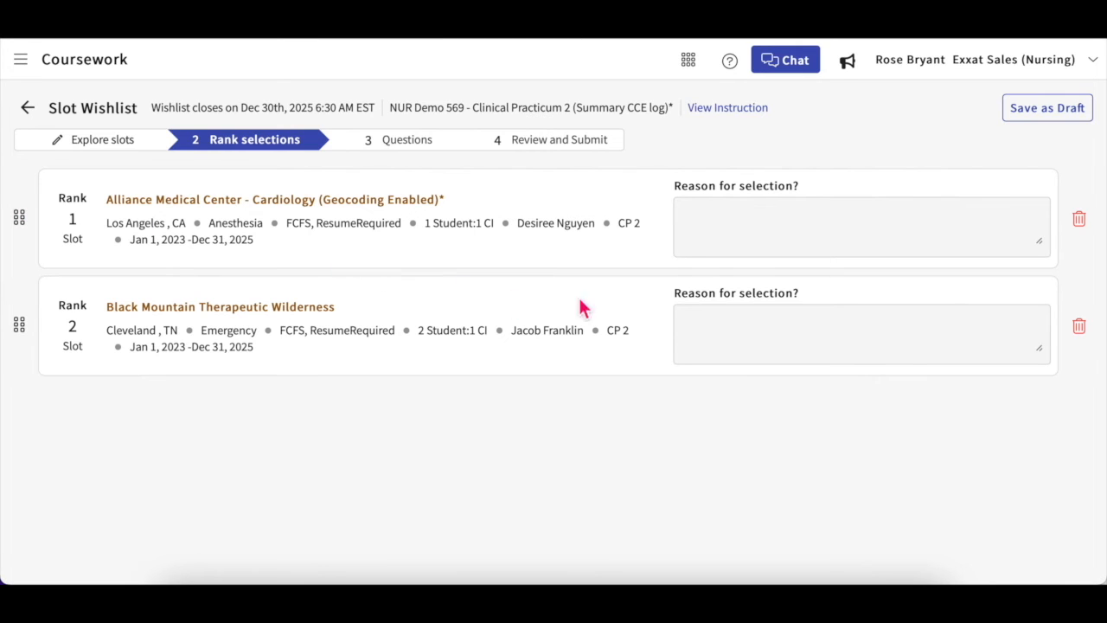
{"action": "left_click", "coordinate": [758, 232]}
{"action": "type", "text": "T"}
{"action": "type", "text": " live new"}
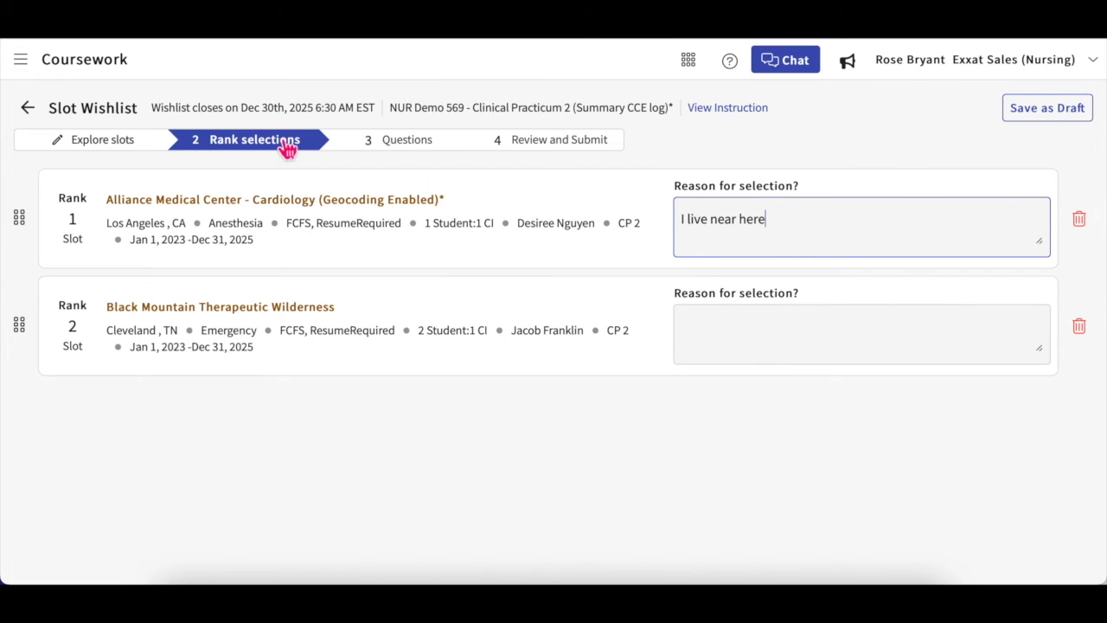
{"action": "left_click", "coordinate": [117, 144]}
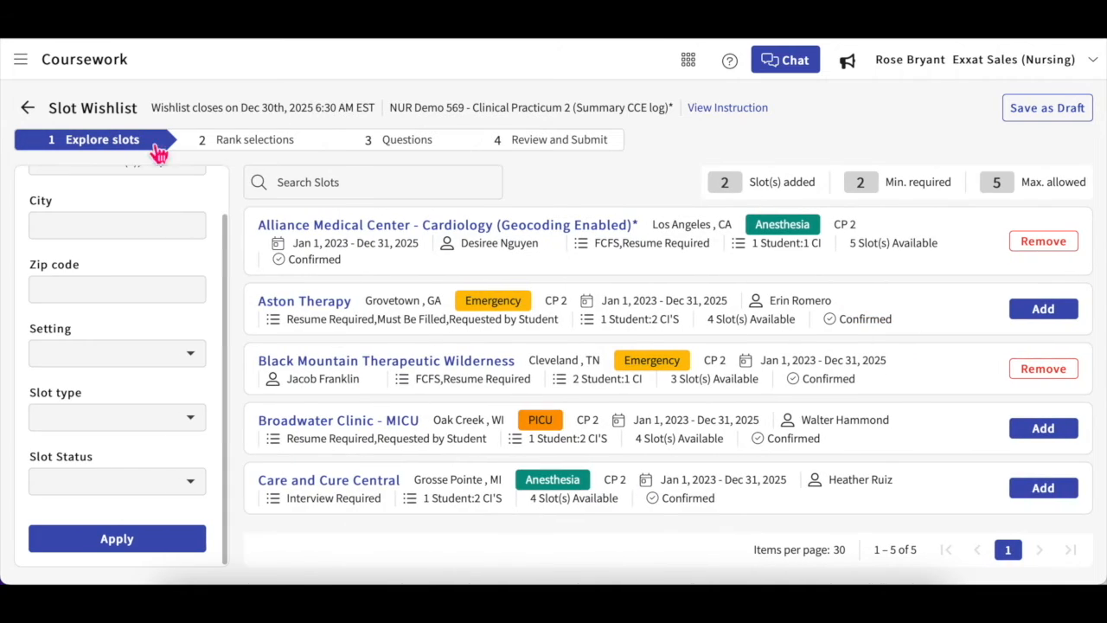
{"action": "left_click", "coordinate": [255, 144]}
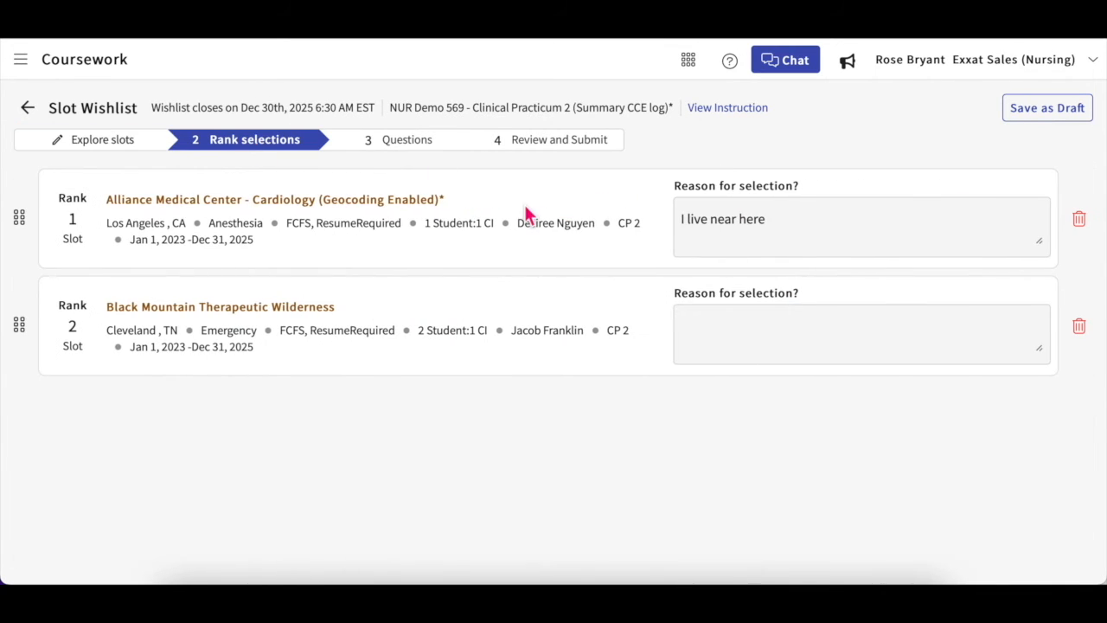
Step: Answer transportation Yes, preference strength Very strong, and accommodations No, then go to Review and Submit
{"action": "left_click", "coordinate": [418, 149]}
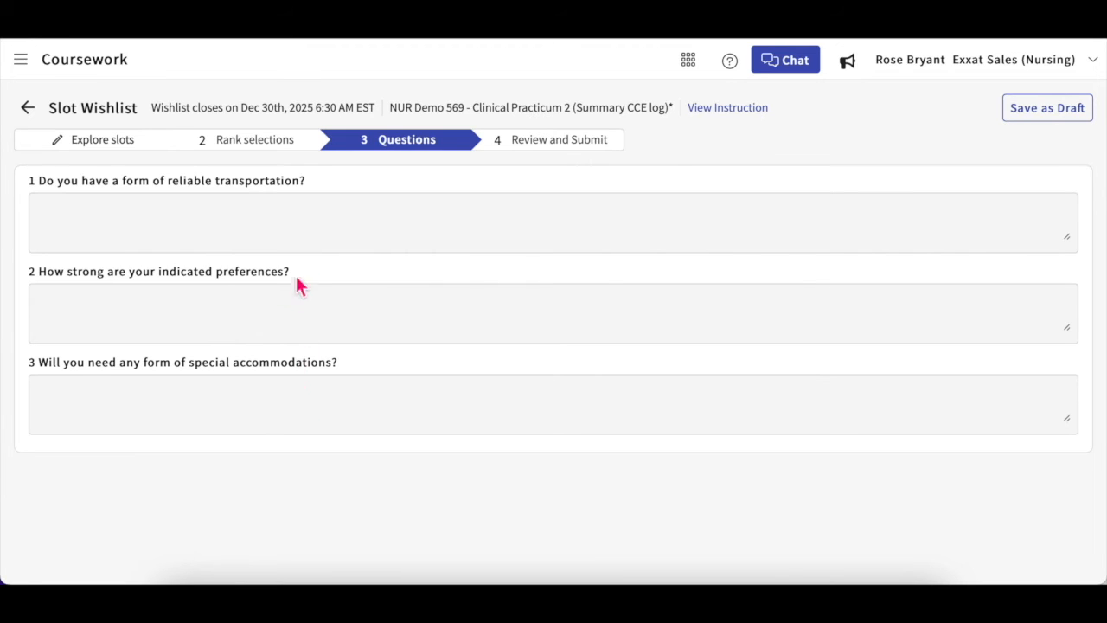
{"action": "left_click", "coordinate": [299, 221]}
{"action": "type", "text": "Yes"}
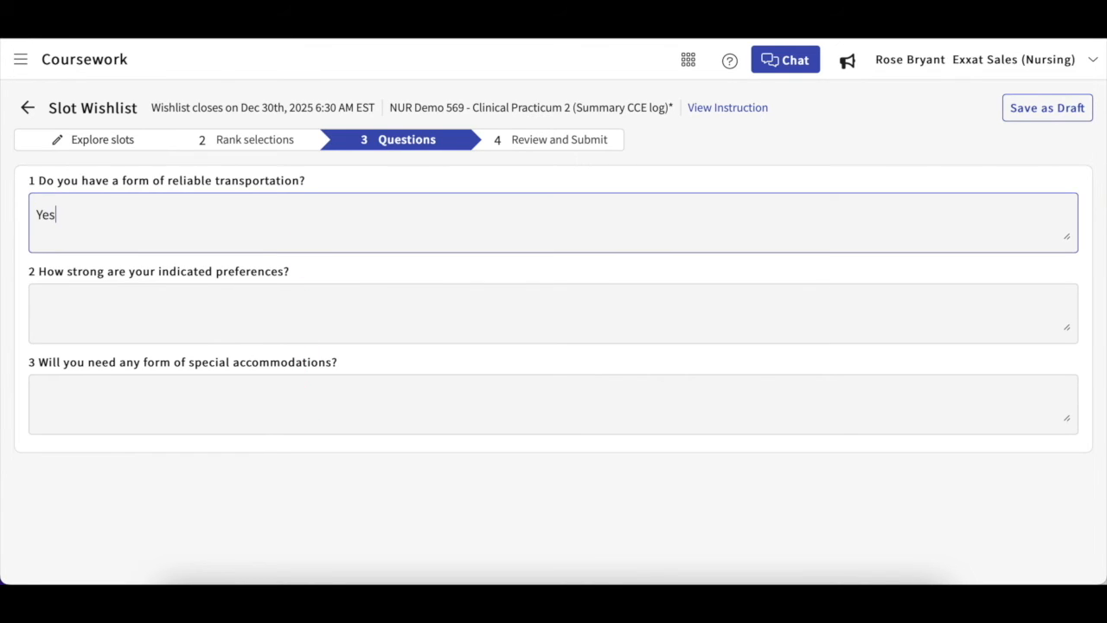
{"action": "left_click", "coordinate": [261, 323]}
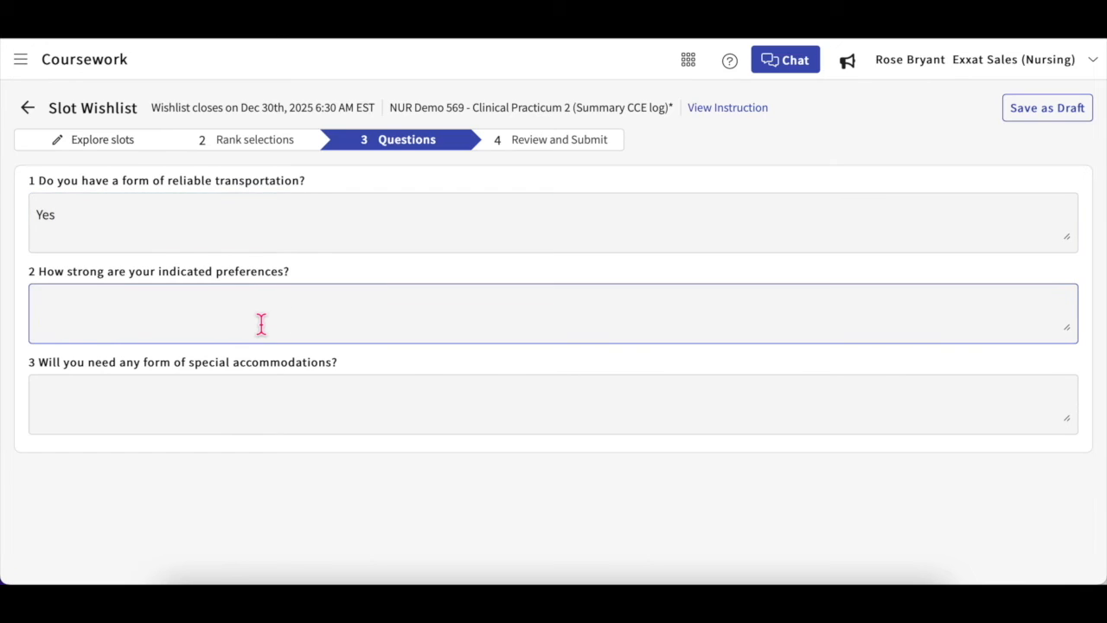
{"action": "type", "text": "Very strong"}
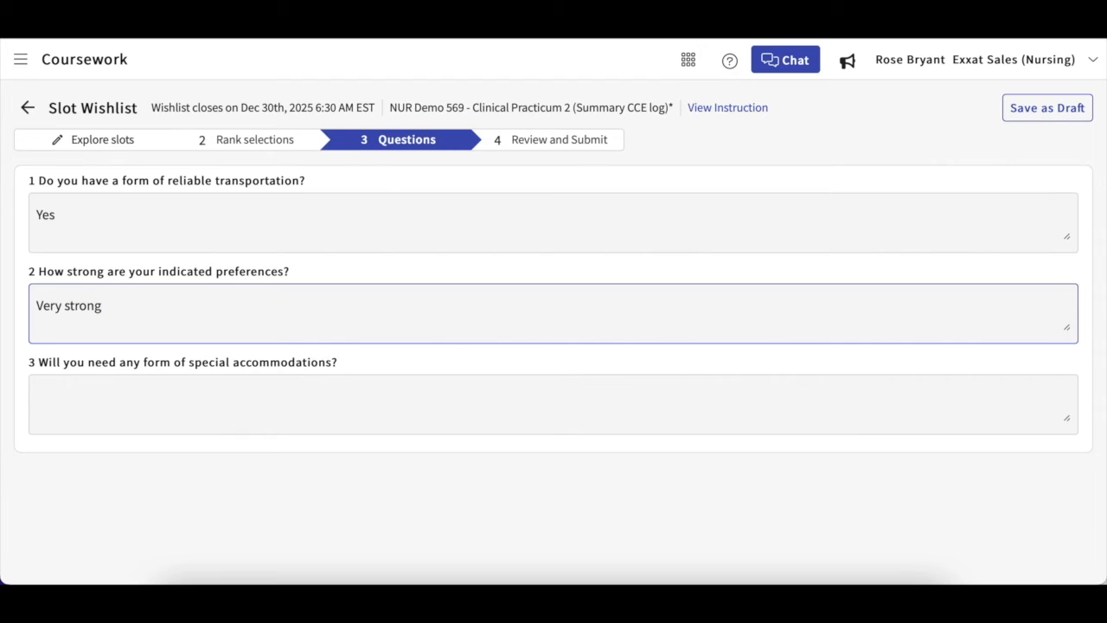
{"action": "left_click", "coordinate": [237, 410]}
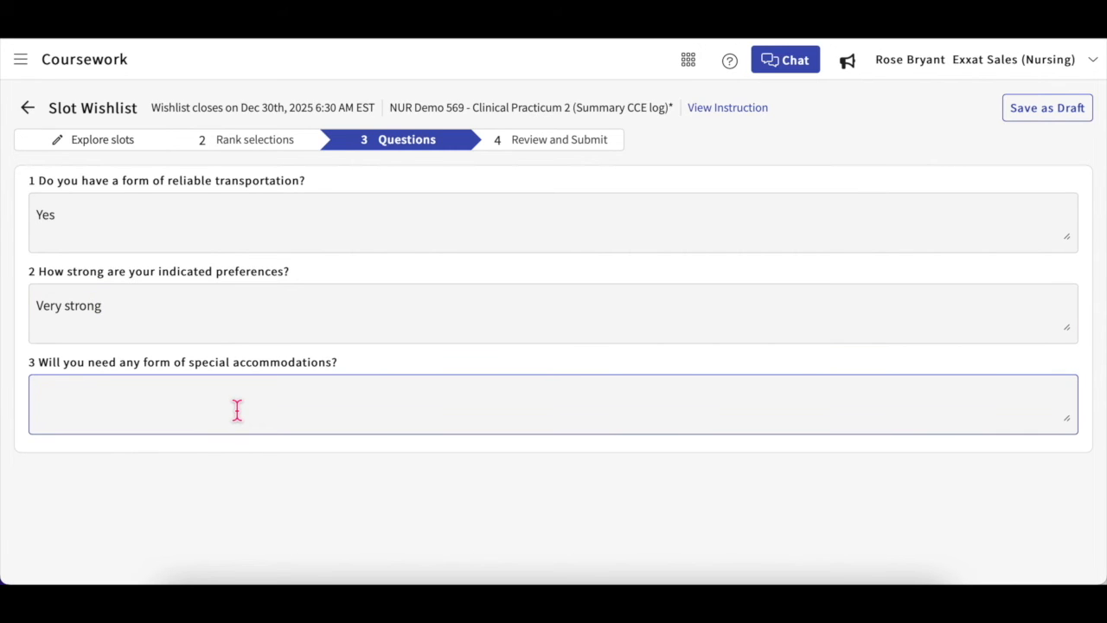
{"action": "type", "text": "No"}
{"action": "left_click", "coordinate": [603, 143]}
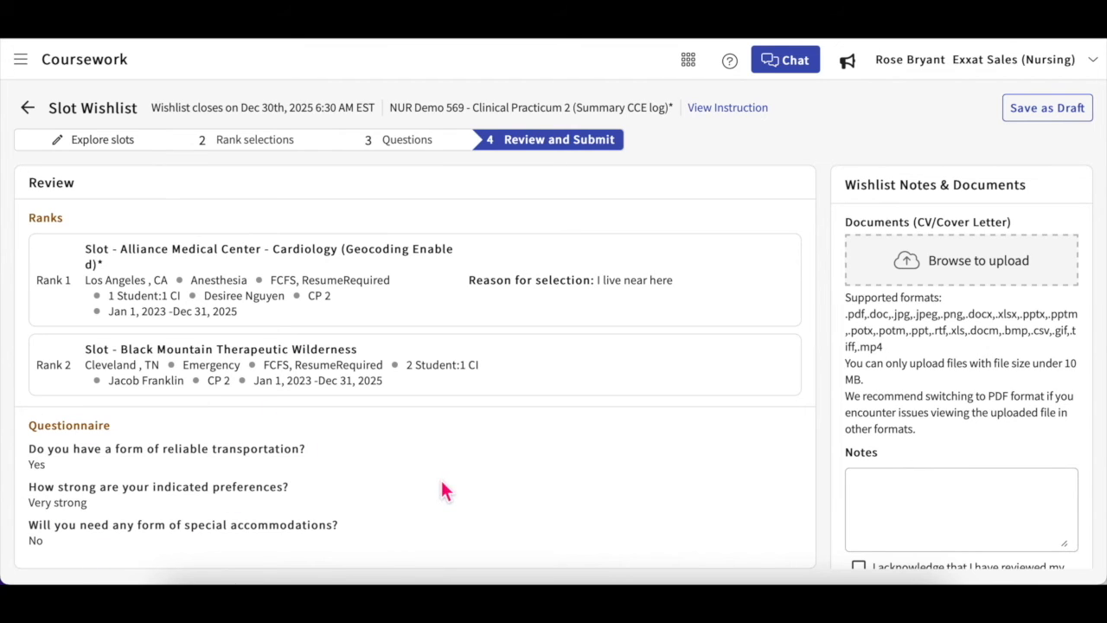
Step: Skip the file upload, tick the no-changes acknowledgement, and submit and confirm the wishlist
{"action": "scroll", "coordinate": [909, 445], "scroll_direction": "down", "scroll_amount": 2}
{"action": "scroll", "coordinate": [909, 445], "scroll_direction": "up", "scroll_amount": 2}
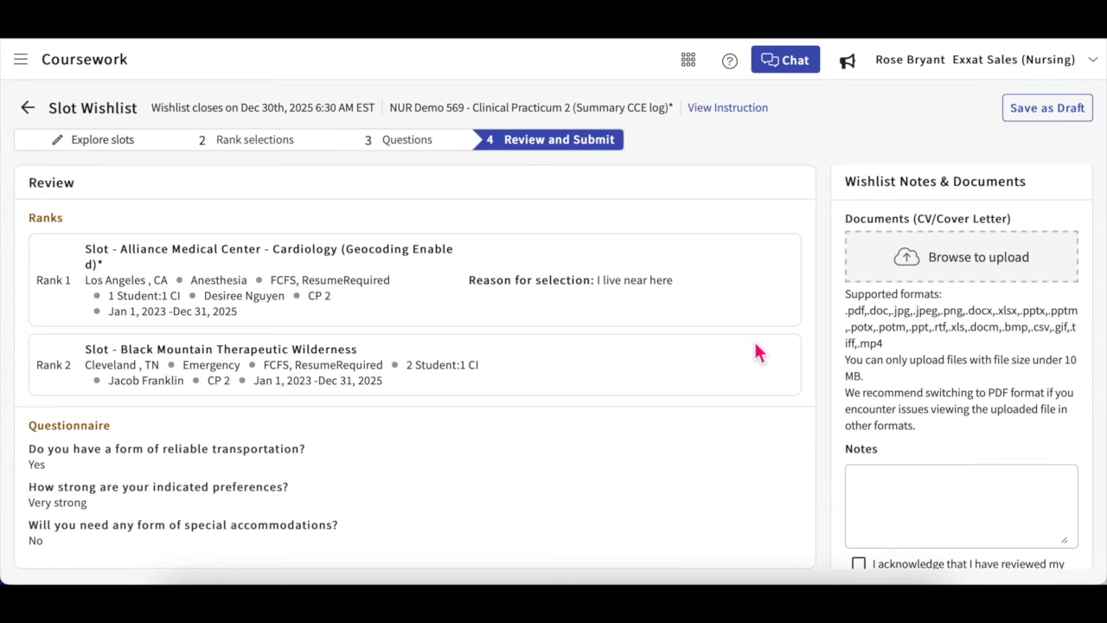
{"action": "scroll", "coordinate": [905, 389], "scroll_direction": "down", "scroll_amount": 1}
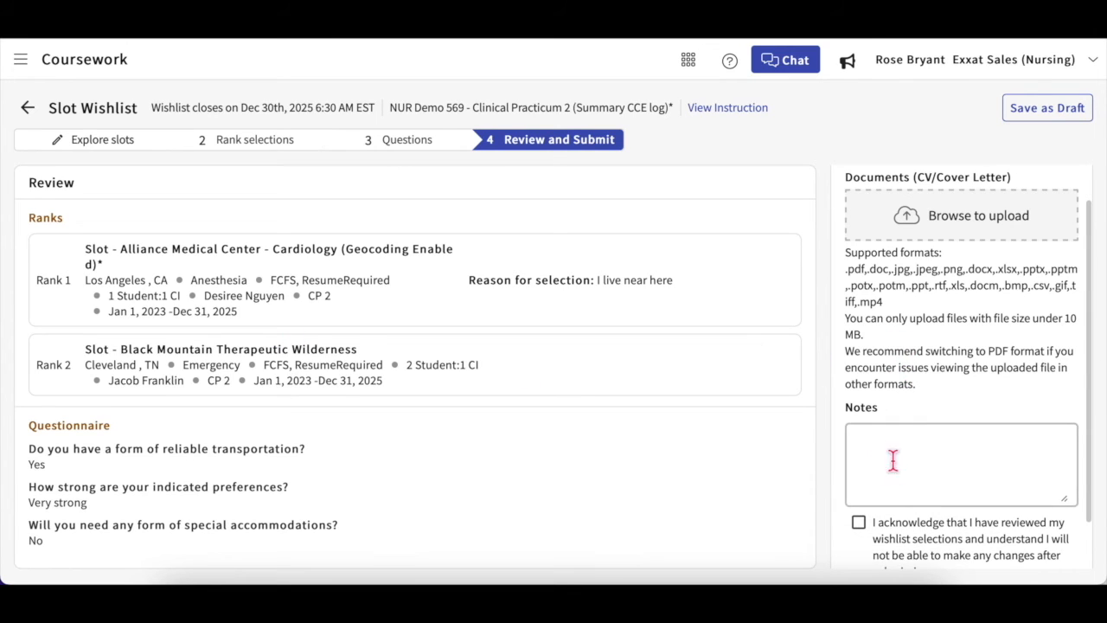
{"action": "scroll", "coordinate": [963, 378], "scroll_direction": "up", "scroll_amount": 1}
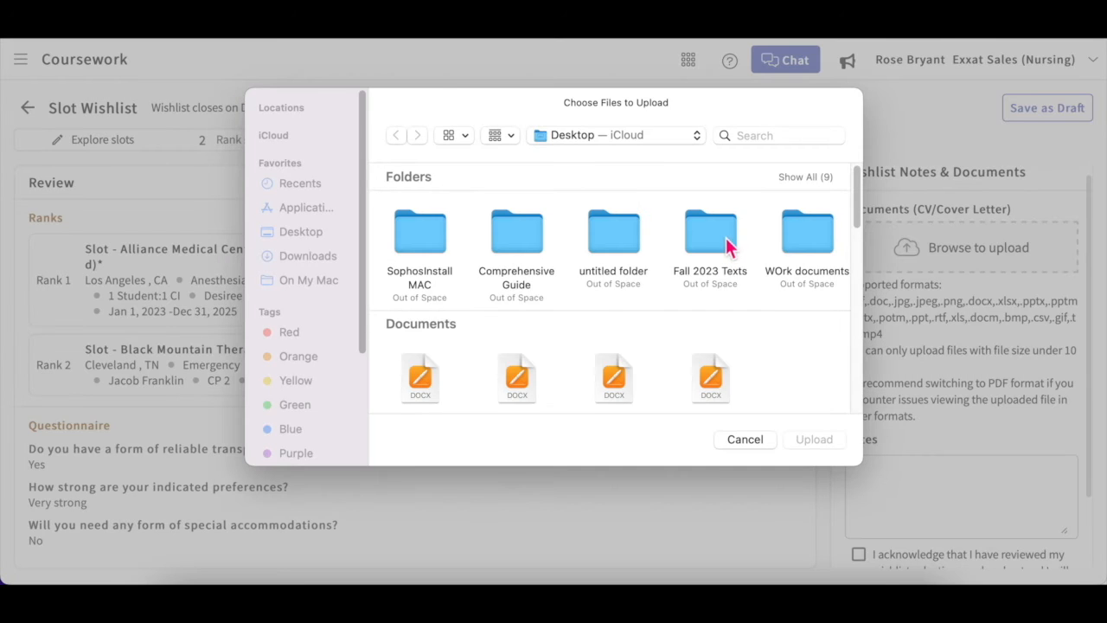
{"action": "left_click", "coordinate": [744, 438]}
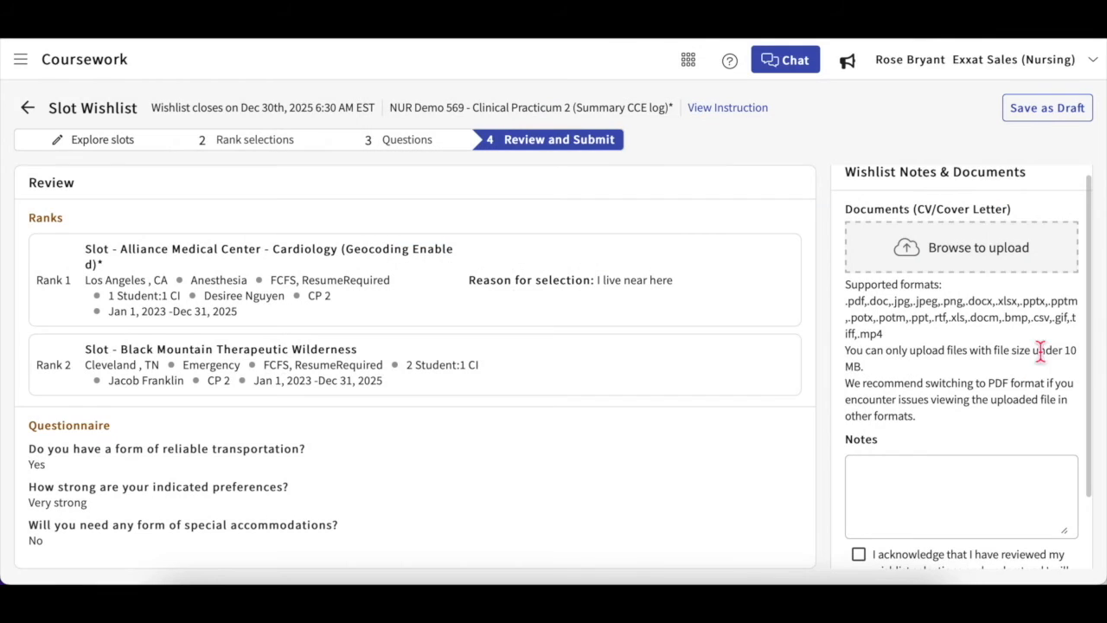
{"action": "scroll", "coordinate": [986, 402], "scroll_direction": "down", "scroll_amount": 3}
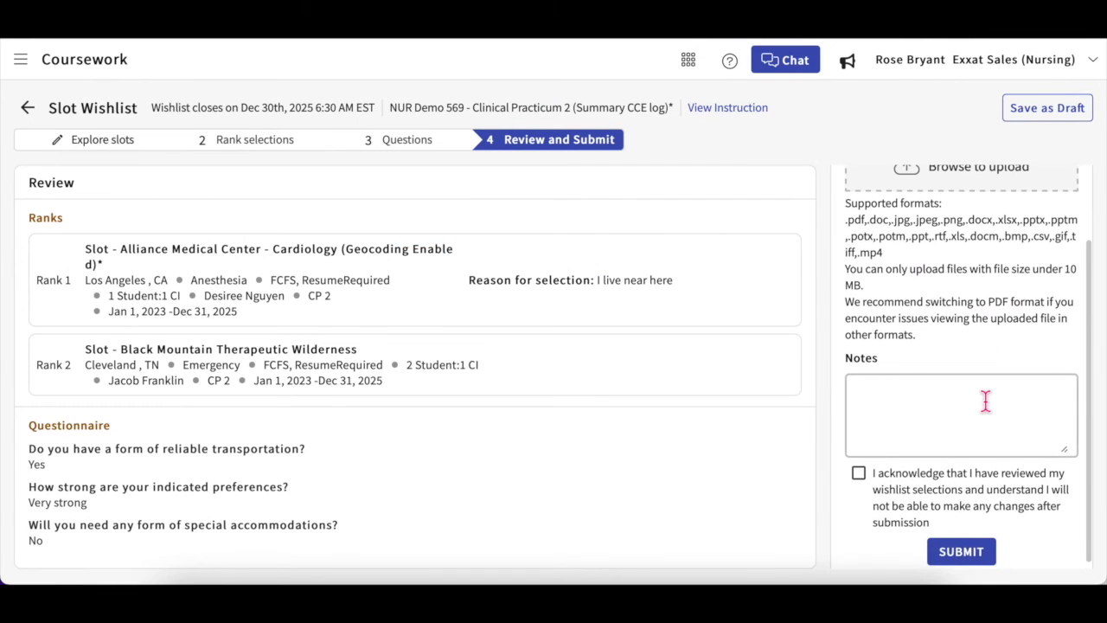
{"action": "left_click", "coordinate": [868, 476]}
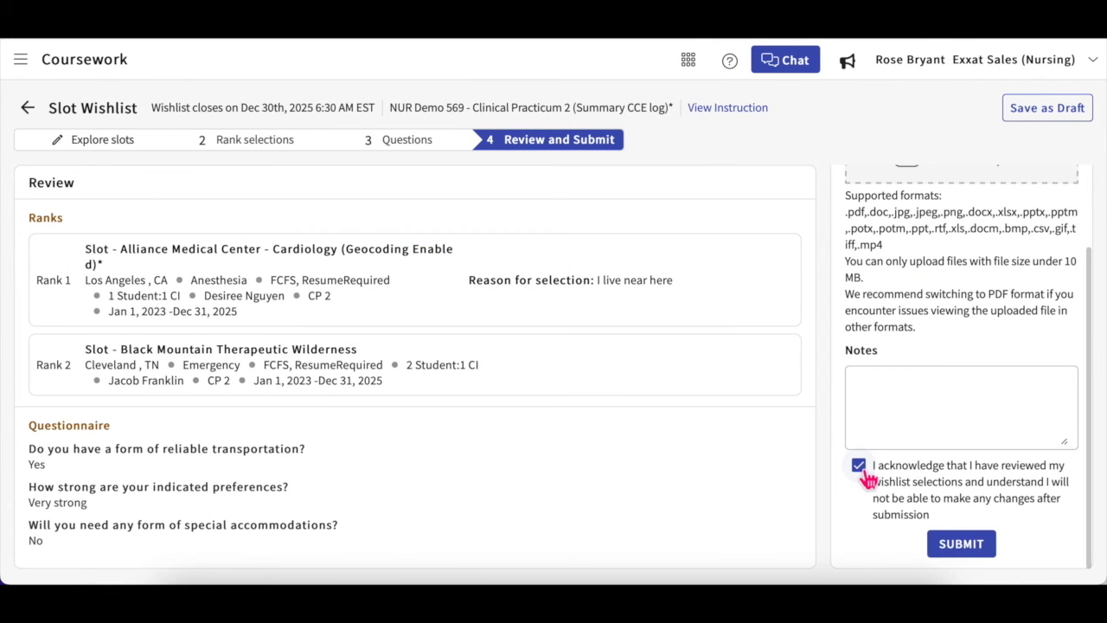
{"action": "left_click", "coordinate": [971, 551]}
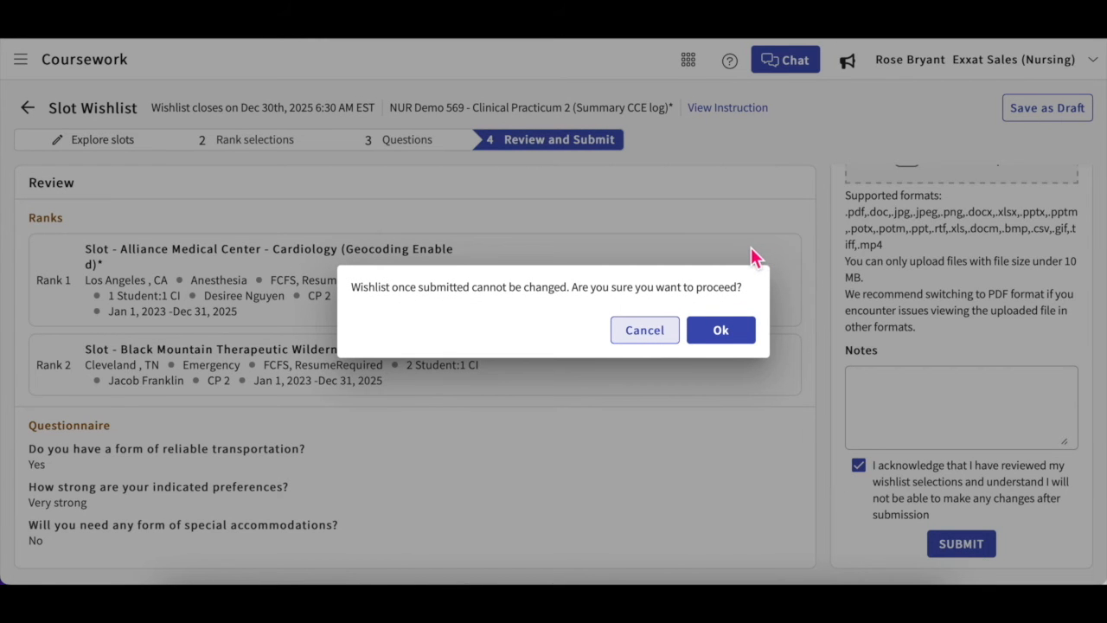
{"action": "left_click", "coordinate": [722, 332]}
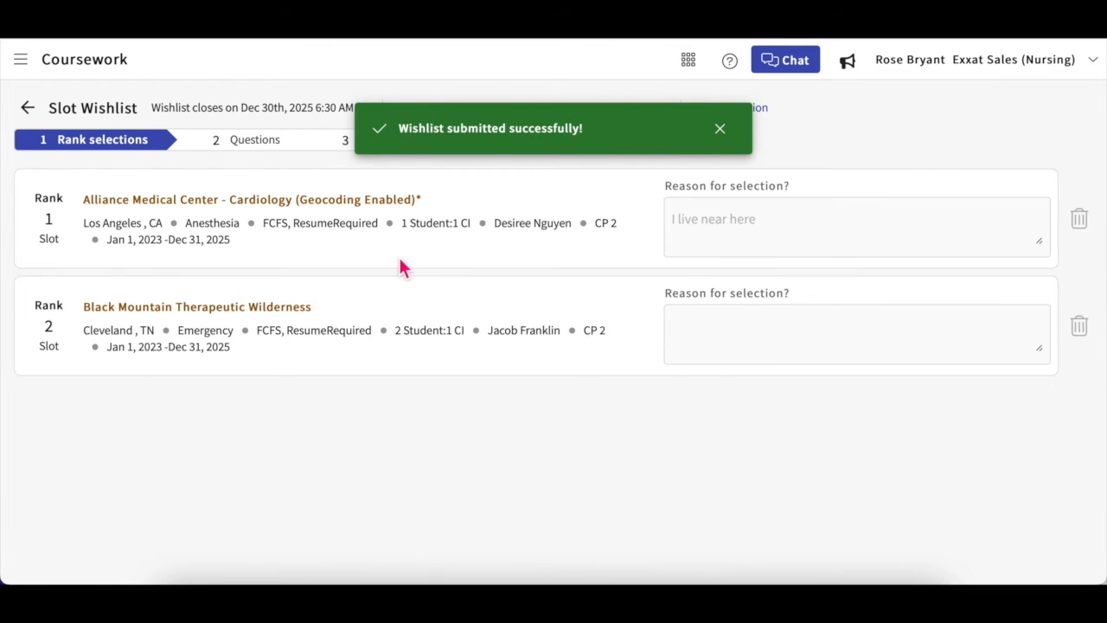
Step: Check the submitted answers and review summary, then go back to NUR Demo 111 Course Activities
{"action": "left_click", "coordinate": [727, 142]}
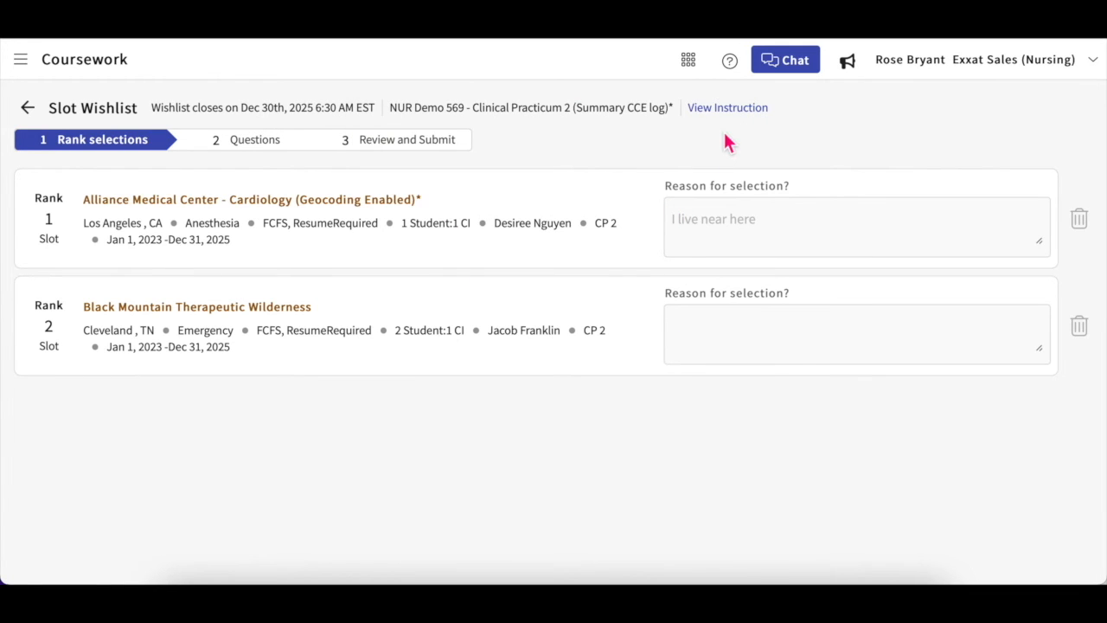
{"action": "left_click", "coordinate": [276, 142]}
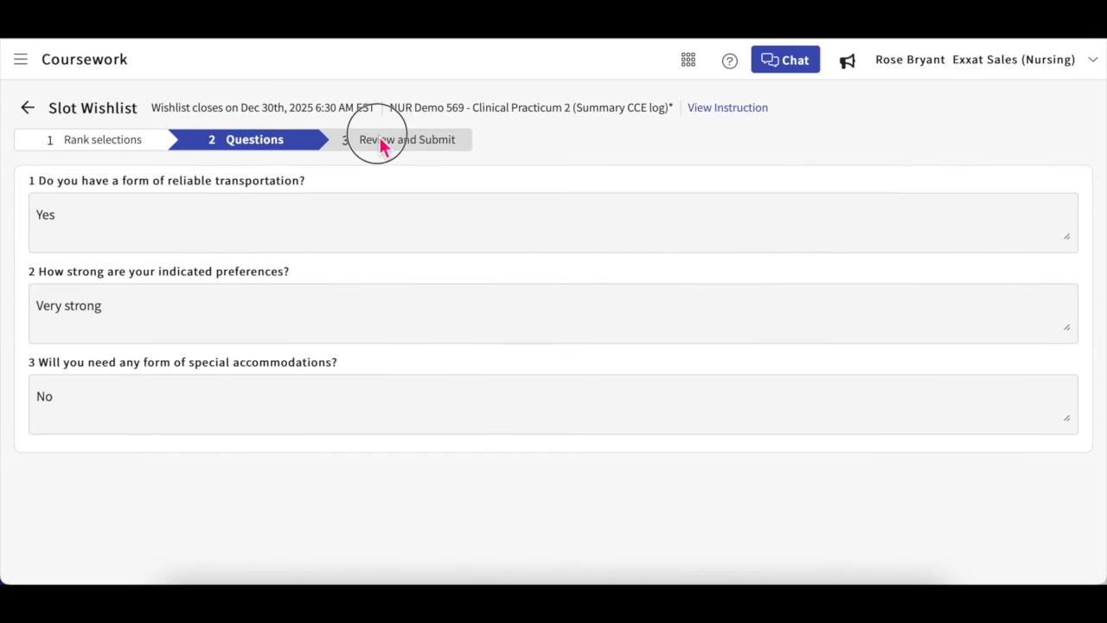
{"action": "left_click", "coordinate": [381, 142]}
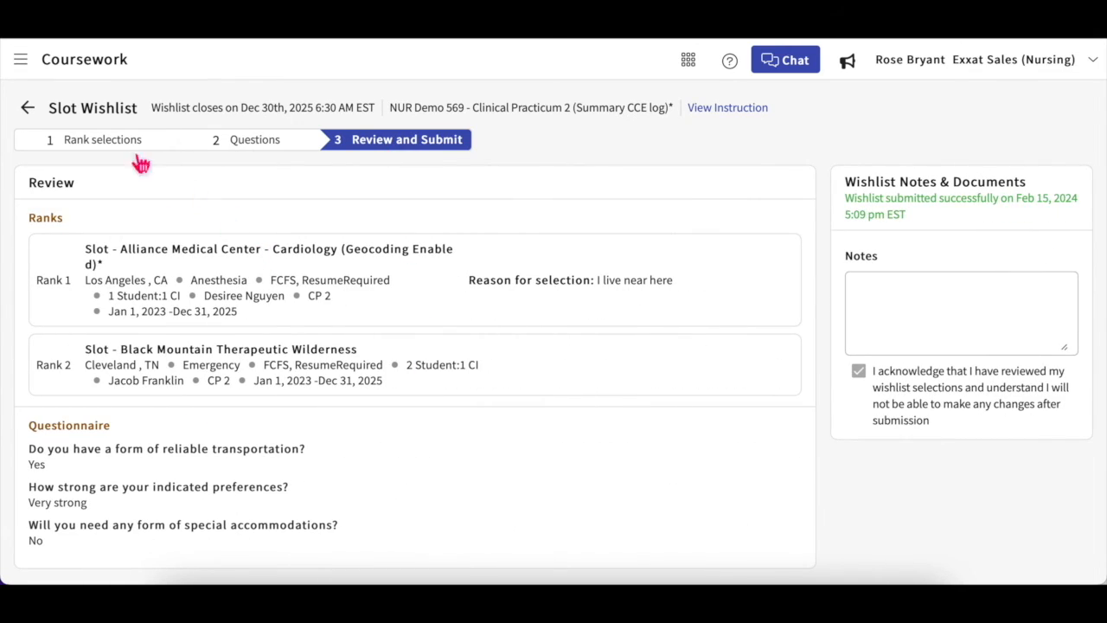
{"action": "left_click", "coordinate": [31, 111]}
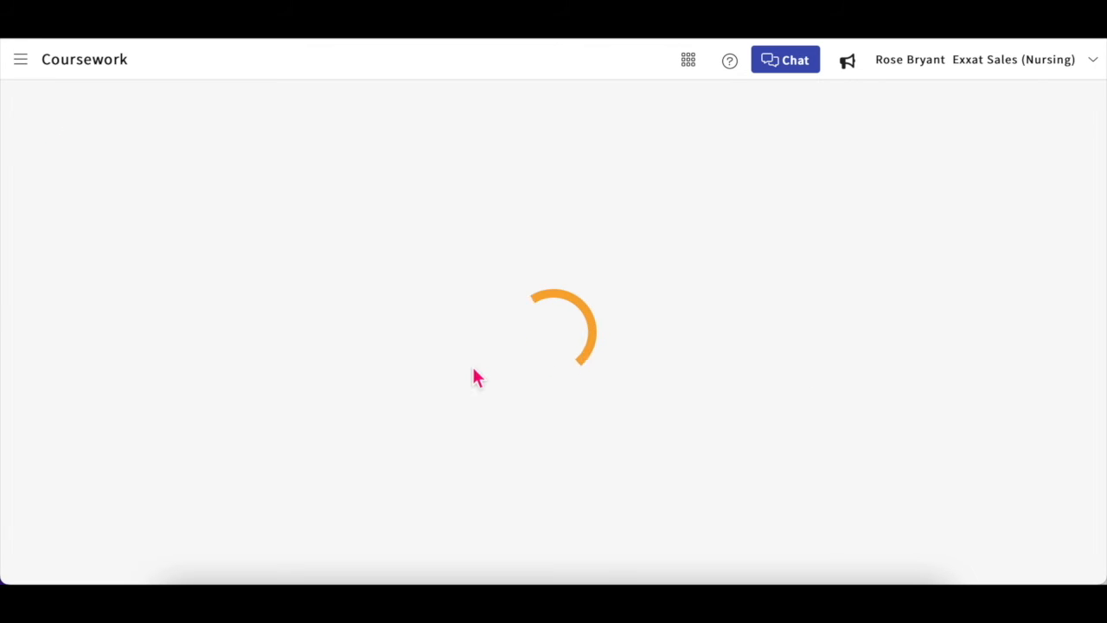
{"action": "scroll", "coordinate": [503, 452], "scroll_direction": "down", "scroll_amount": 3}
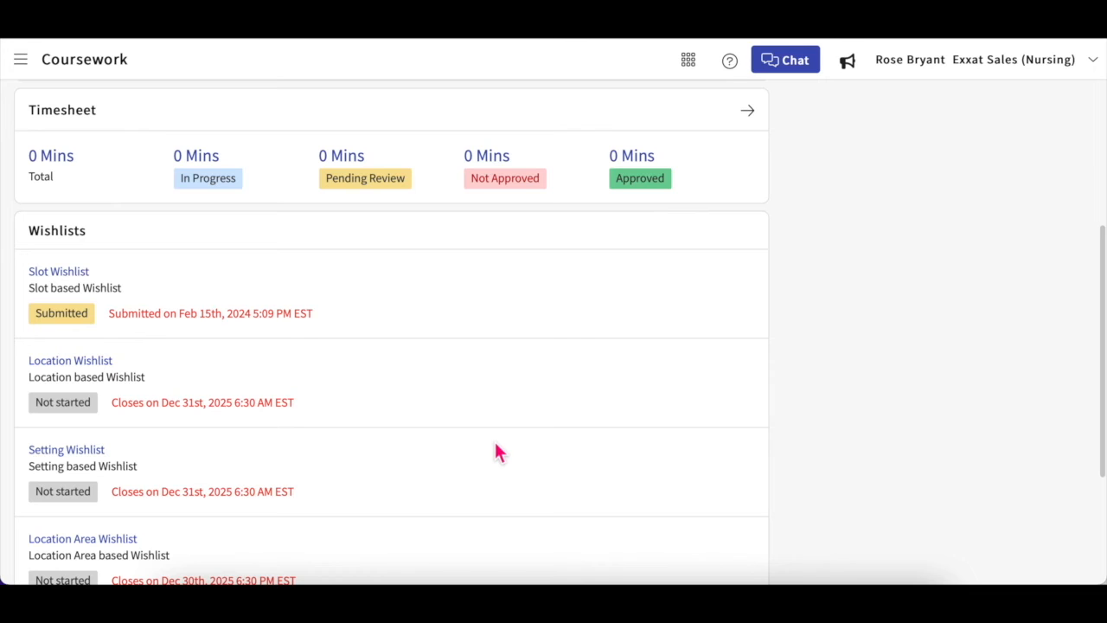
{"action": "scroll", "coordinate": [496, 446], "scroll_direction": "down", "scroll_amount": 1}
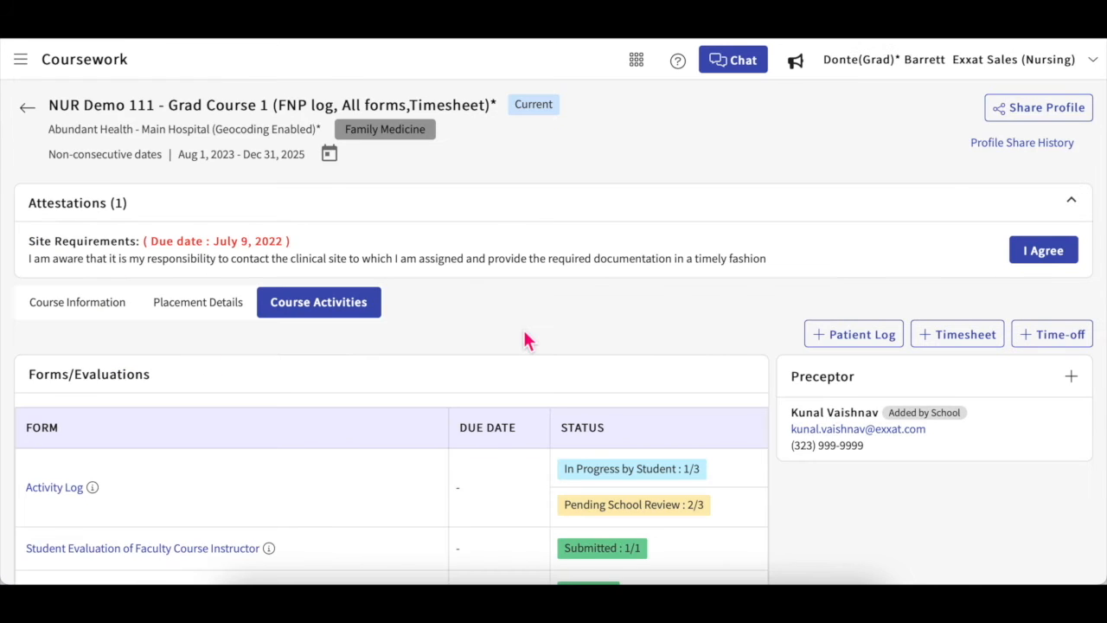
Step: Scroll the course page to My Requests and add a new placement request
{"action": "scroll", "coordinate": [603, 339], "scroll_direction": "down", "scroll_amount": 2}
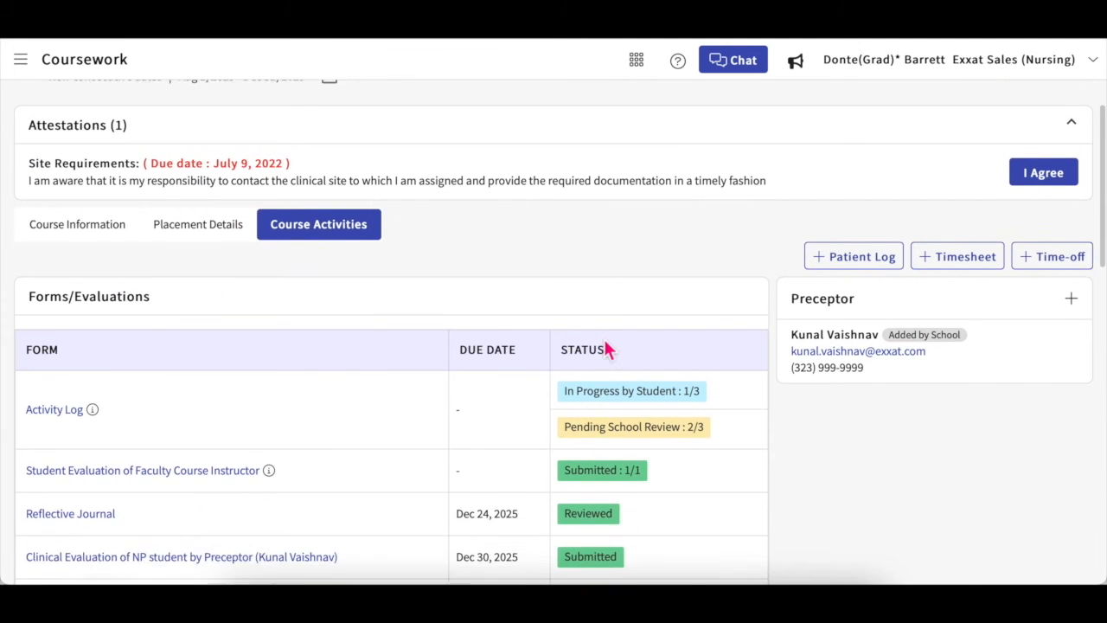
{"action": "scroll", "coordinate": [603, 339], "scroll_direction": "down", "scroll_amount": 4}
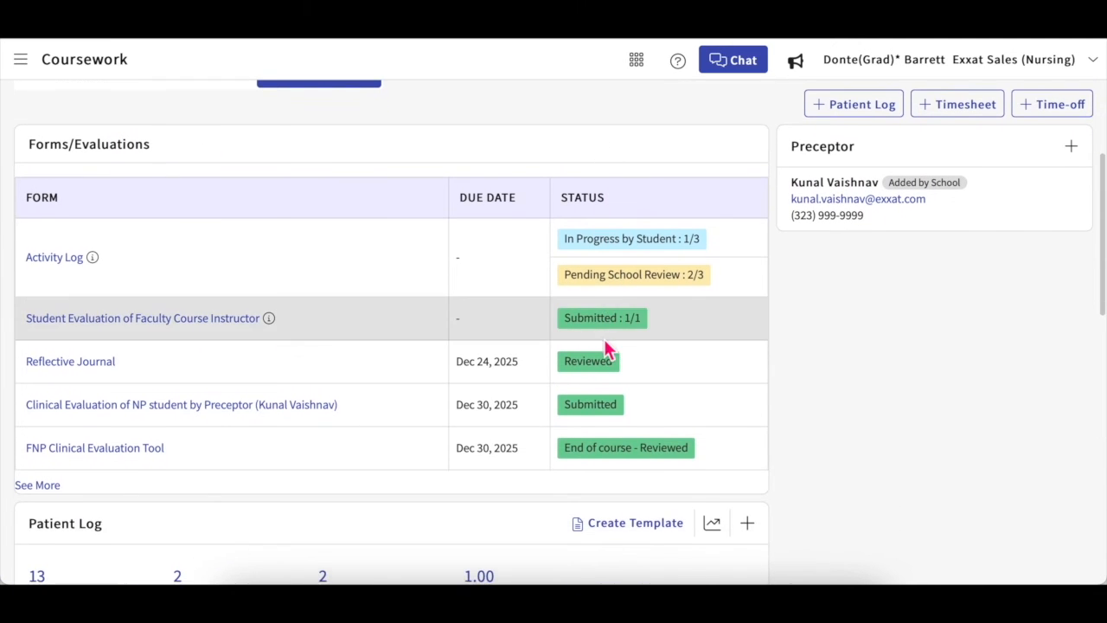
{"action": "scroll", "coordinate": [606, 350], "scroll_direction": "down", "scroll_amount": 10}
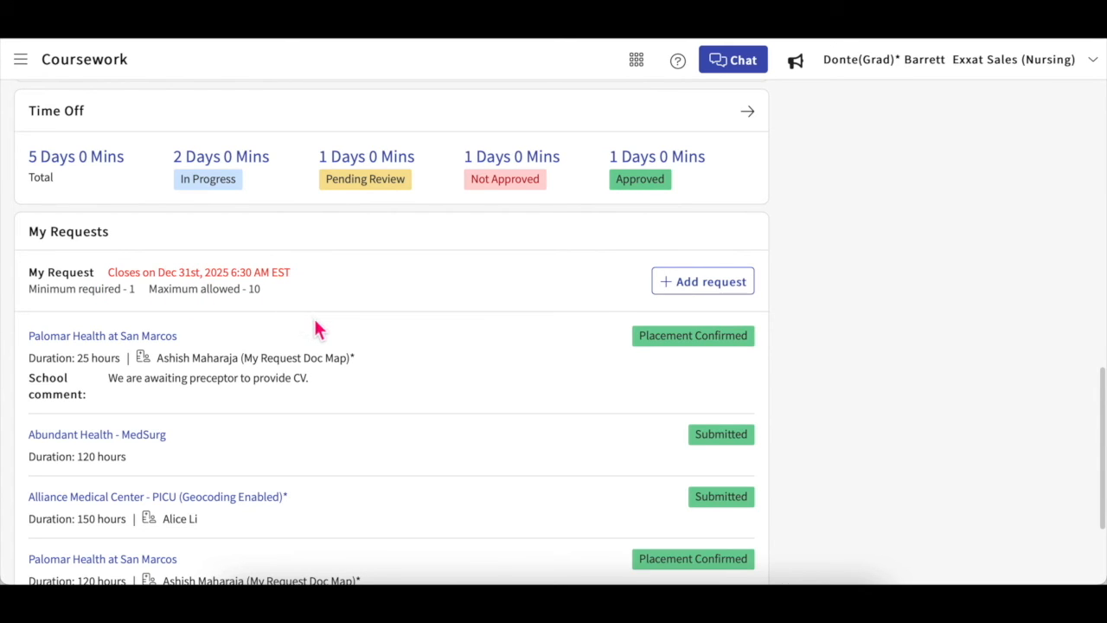
{"action": "scroll", "coordinate": [331, 361], "scroll_direction": "down", "scroll_amount": 1}
{"action": "scroll", "coordinate": [332, 361], "scroll_direction": "up", "scroll_amount": 1}
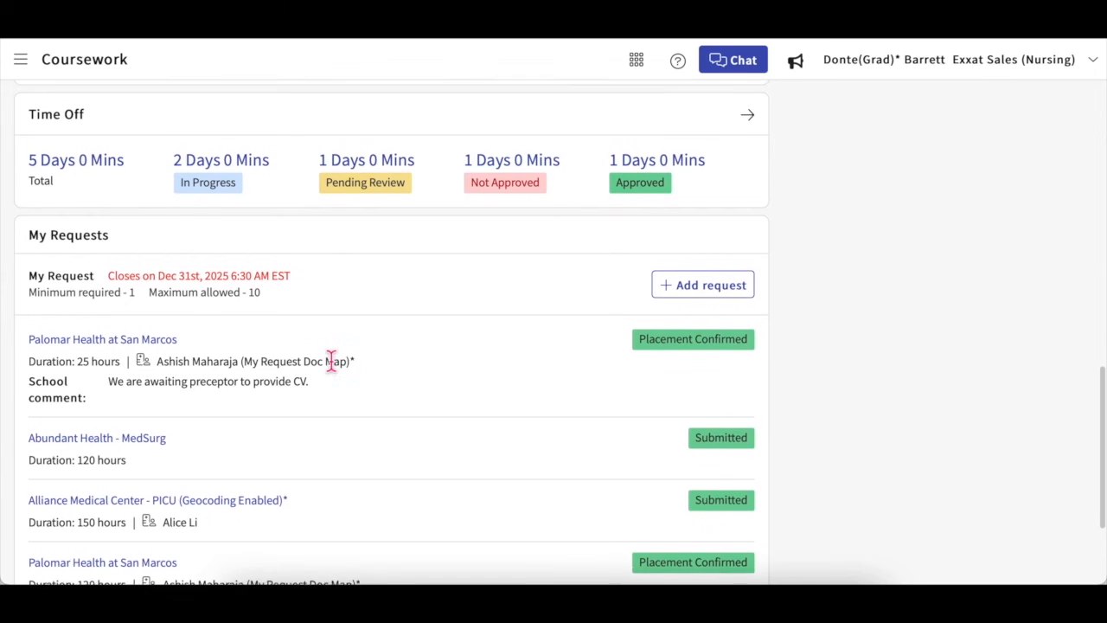
{"action": "scroll", "coordinate": [331, 360], "scroll_direction": "down", "scroll_amount": 2}
{"action": "scroll", "coordinate": [331, 361], "scroll_direction": "up", "scroll_amount": 1}
{"action": "scroll", "coordinate": [331, 360], "scroll_direction": "up", "scroll_amount": 2}
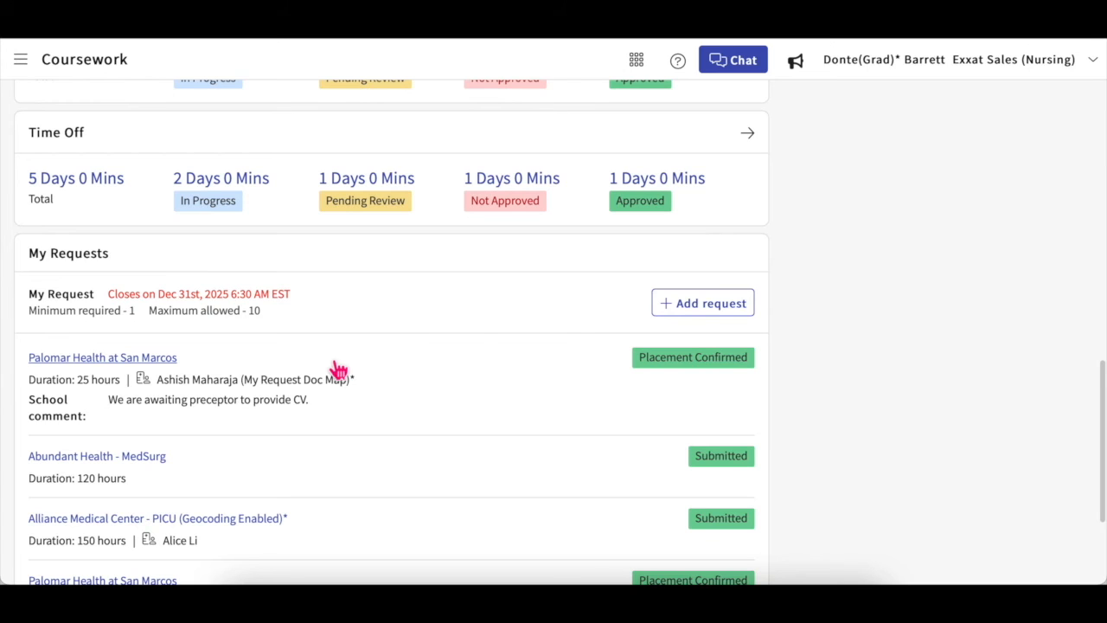
{"action": "left_click", "coordinate": [693, 310]}
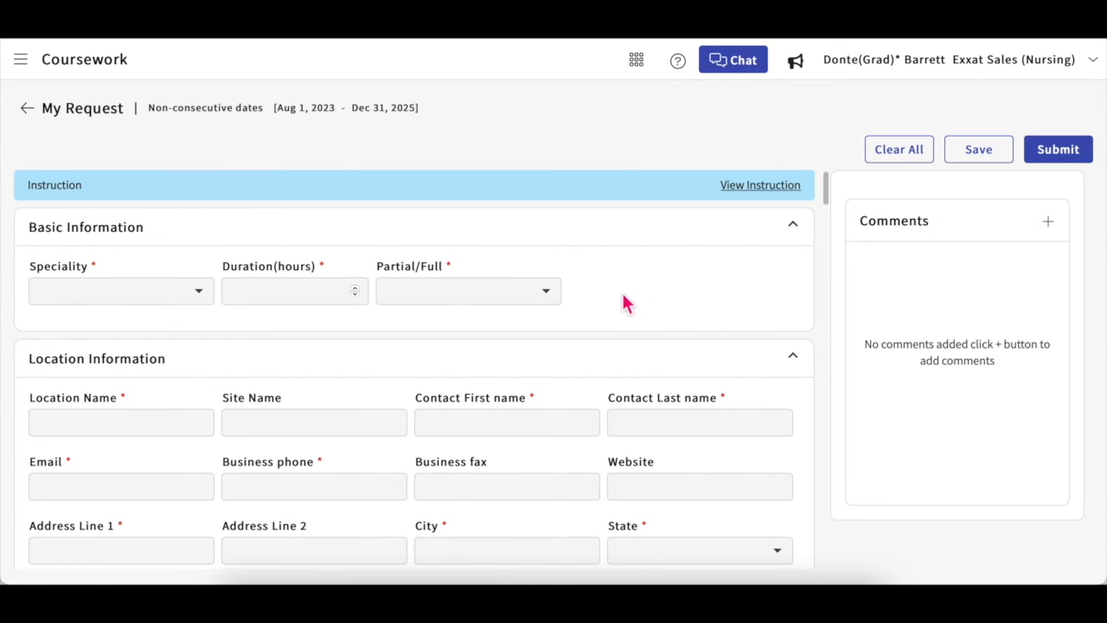
Step: Read the request instructions, then choose Women's Health as the speciality
{"action": "left_click", "coordinate": [762, 186]}
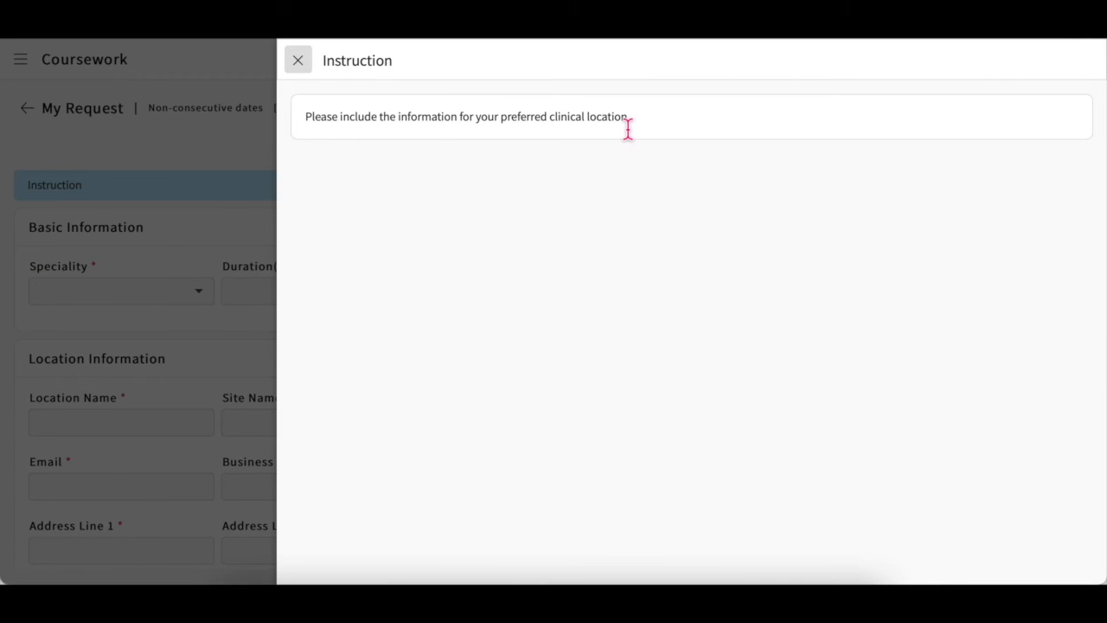
{"action": "left_click", "coordinate": [300, 65]}
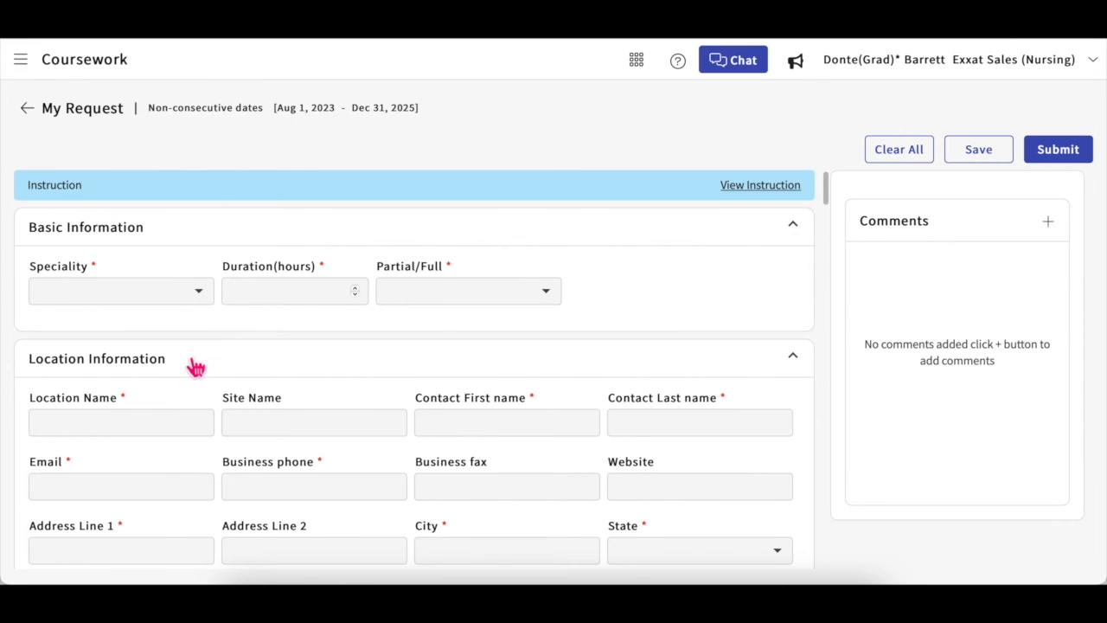
{"action": "scroll", "coordinate": [196, 367], "scroll_direction": "down", "scroll_amount": 1}
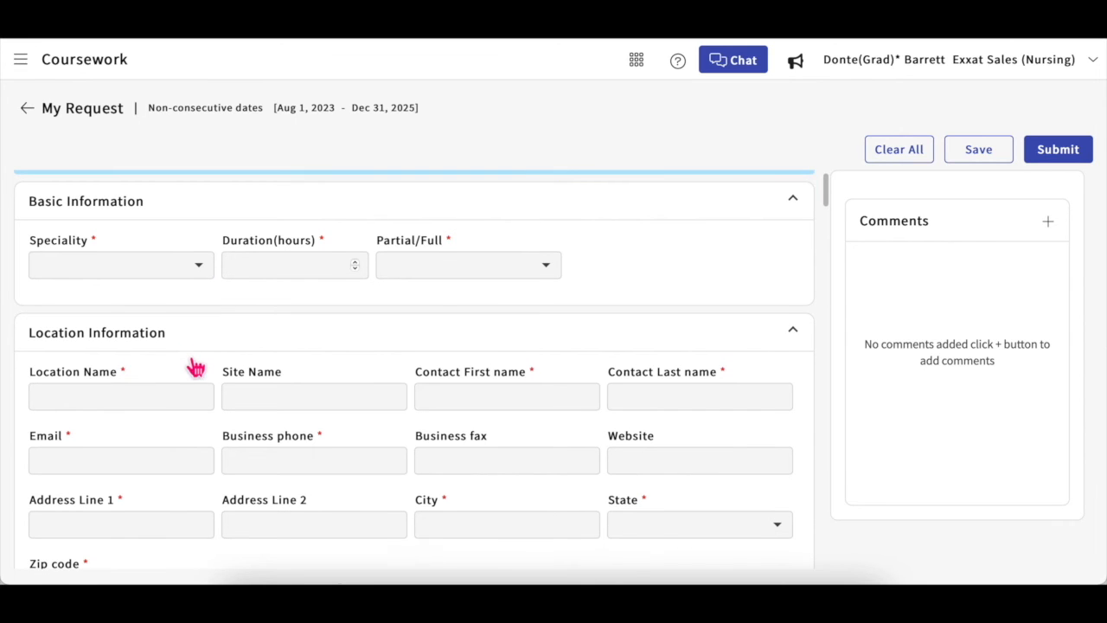
{"action": "left_click", "coordinate": [199, 275]}
{"action": "left_click", "coordinate": [163, 328]}
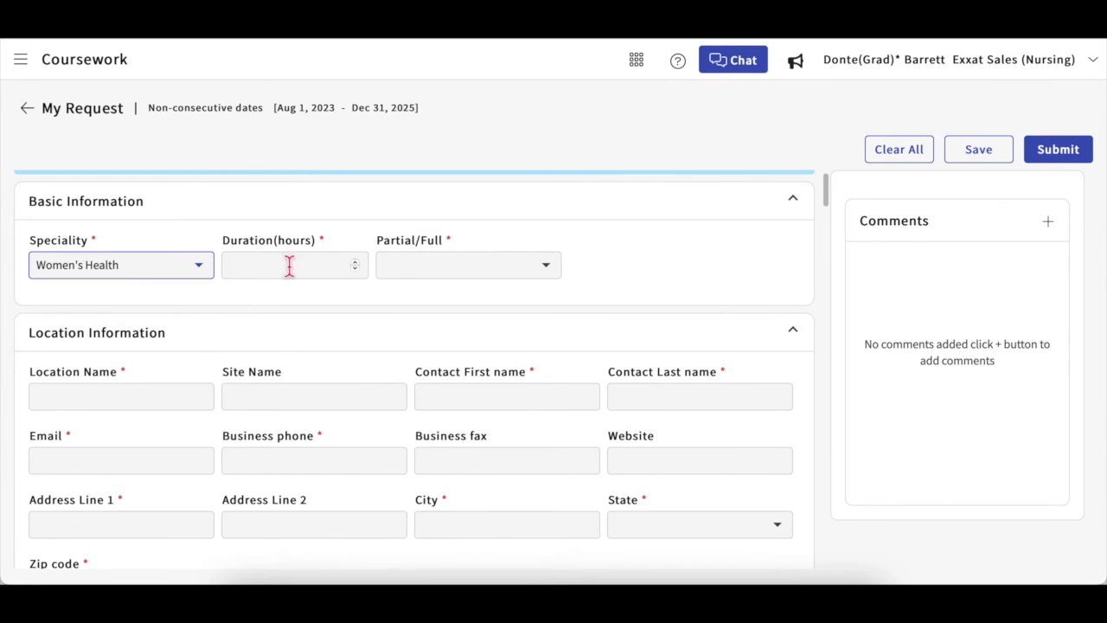
Step: Set duration to 120 hours and Partial, and start entering BlossomCare as location name
{"action": "left_click", "coordinate": [309, 265]}
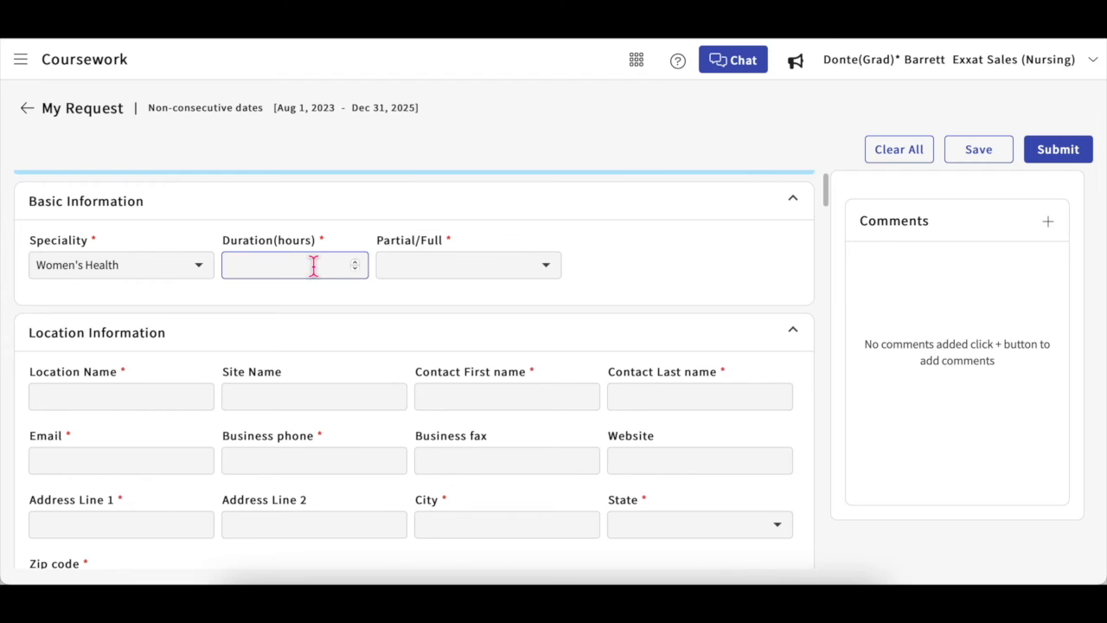
{"action": "left_click", "coordinate": [474, 274]}
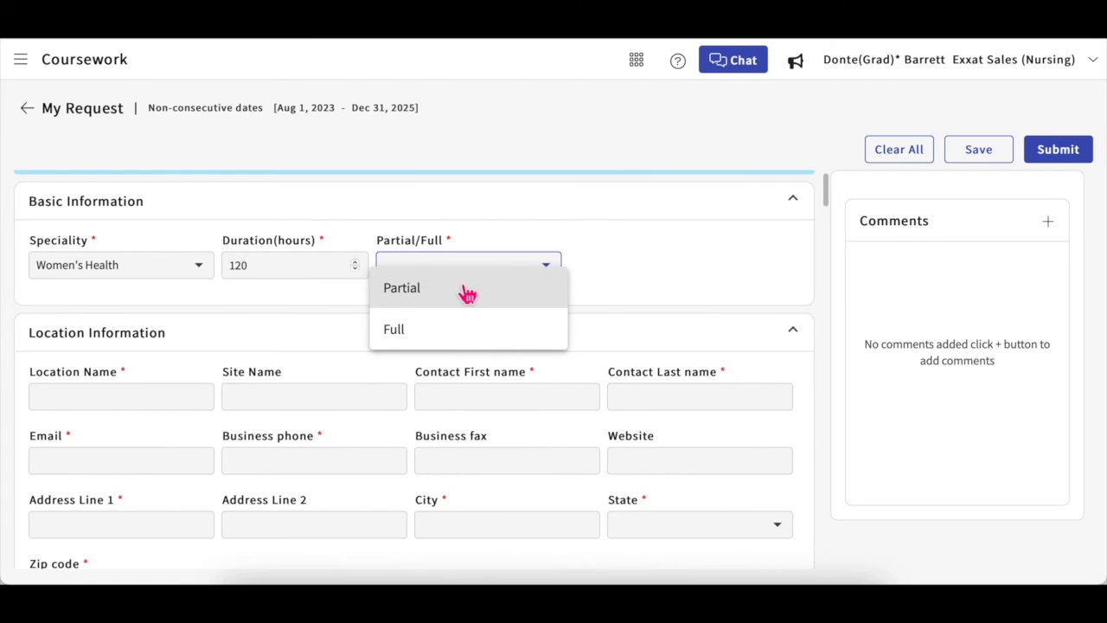
{"action": "left_click", "coordinate": [467, 288]}
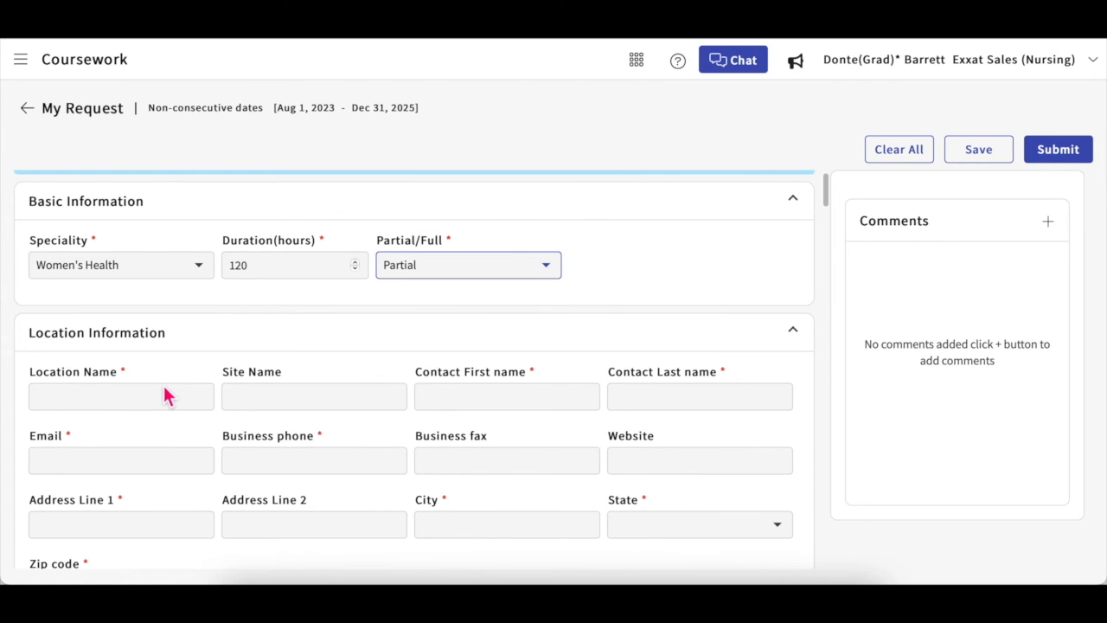
{"action": "left_click", "coordinate": [207, 273]}
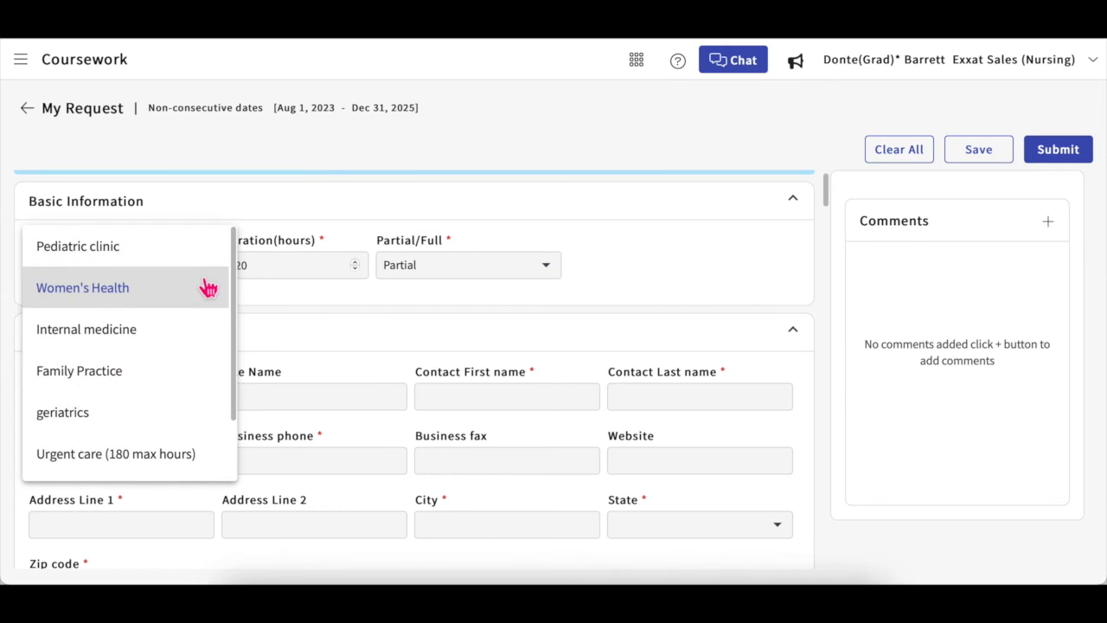
{"action": "left_click", "coordinate": [209, 288]}
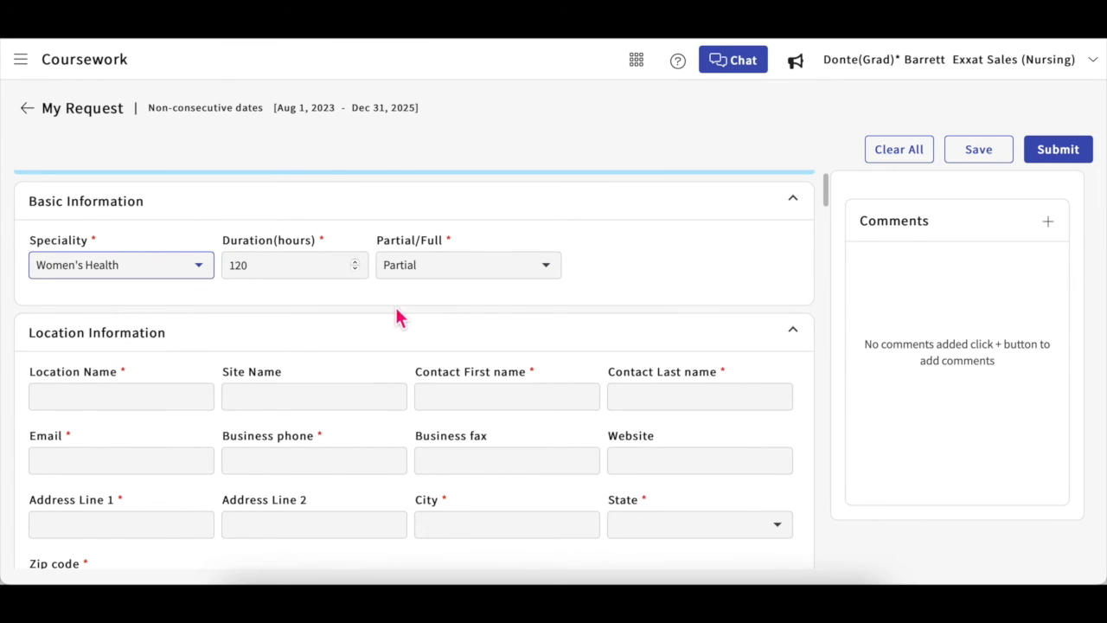
{"action": "left_click", "coordinate": [257, 266]}
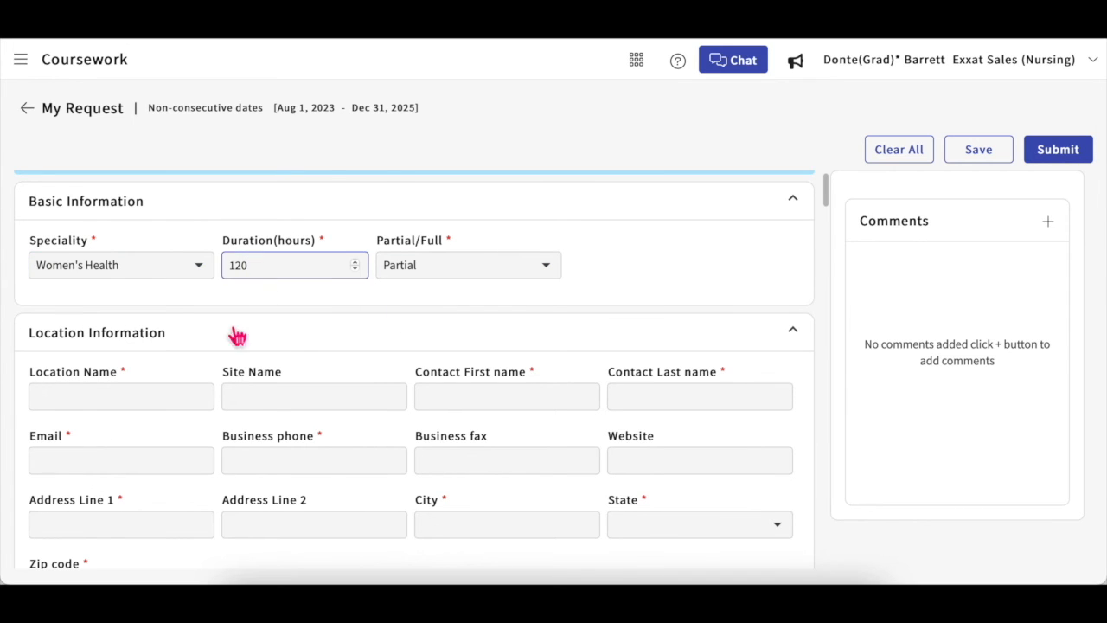
{"action": "left_click", "coordinate": [147, 399]}
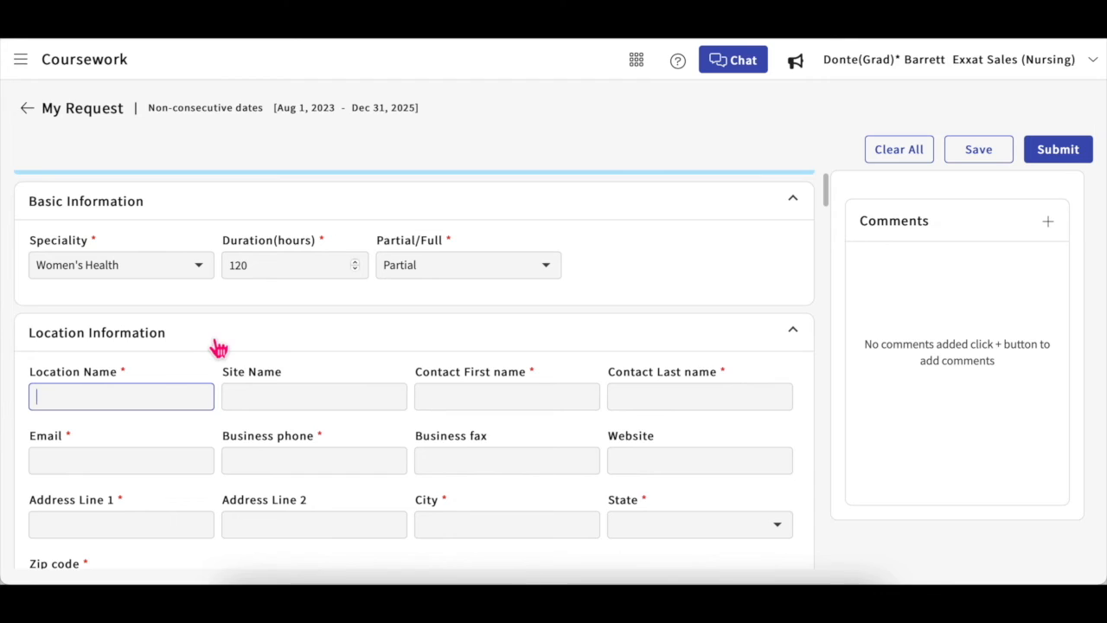
{"action": "type", "text": "BlossomCare"}
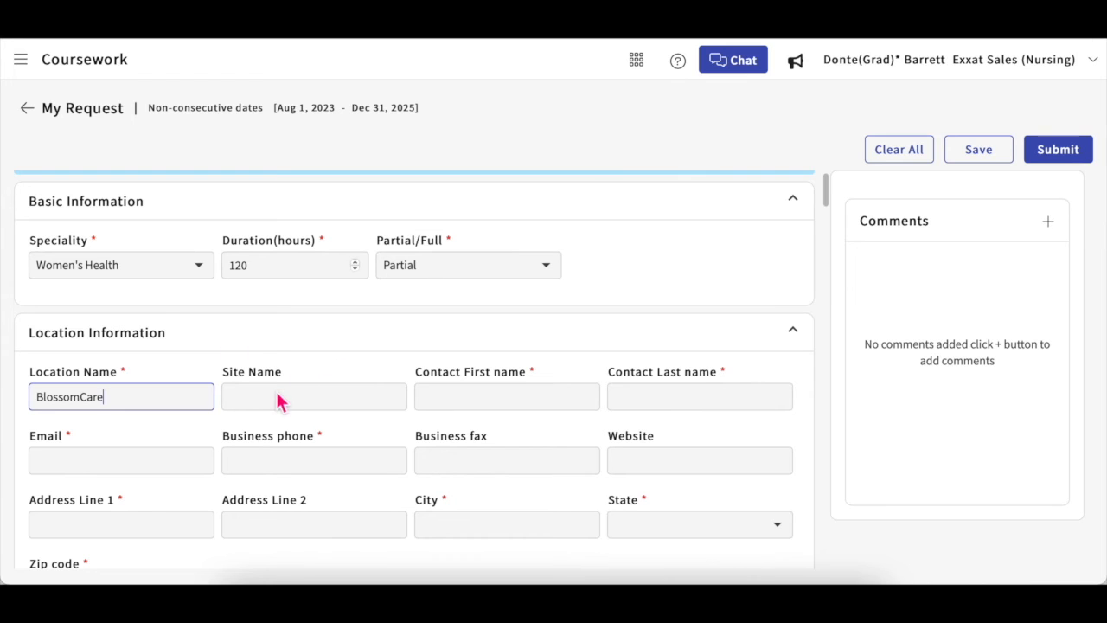
{"action": "scroll", "coordinate": [434, 440], "scroll_direction": "down", "scroll_amount": 4}
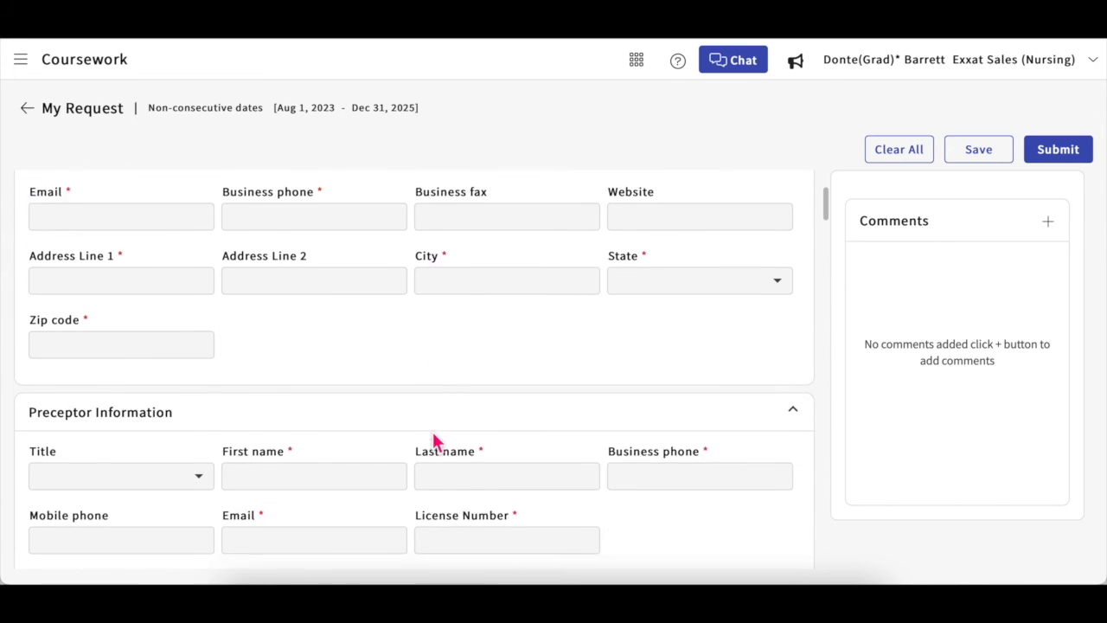
{"action": "scroll", "coordinate": [434, 441], "scroll_direction": "down", "scroll_amount": 1}
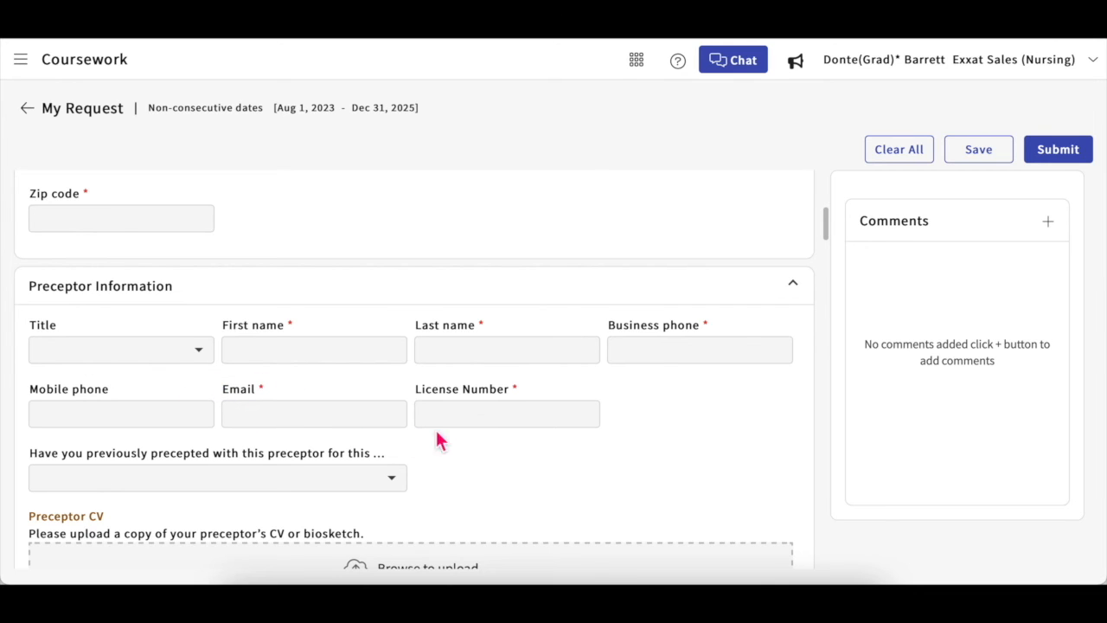
{"action": "scroll", "coordinate": [430, 475], "scroll_direction": "down", "scroll_amount": 2}
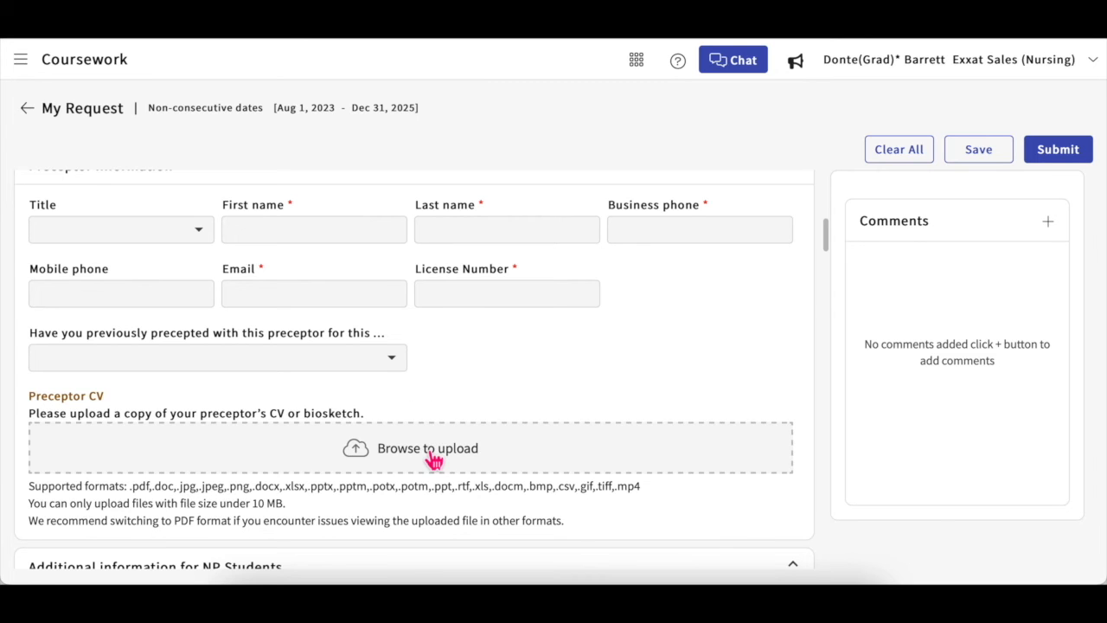
{"action": "left_click", "coordinate": [432, 454]}
{"action": "scroll", "coordinate": [566, 346], "scroll_direction": "down", "scroll_amount": 3}
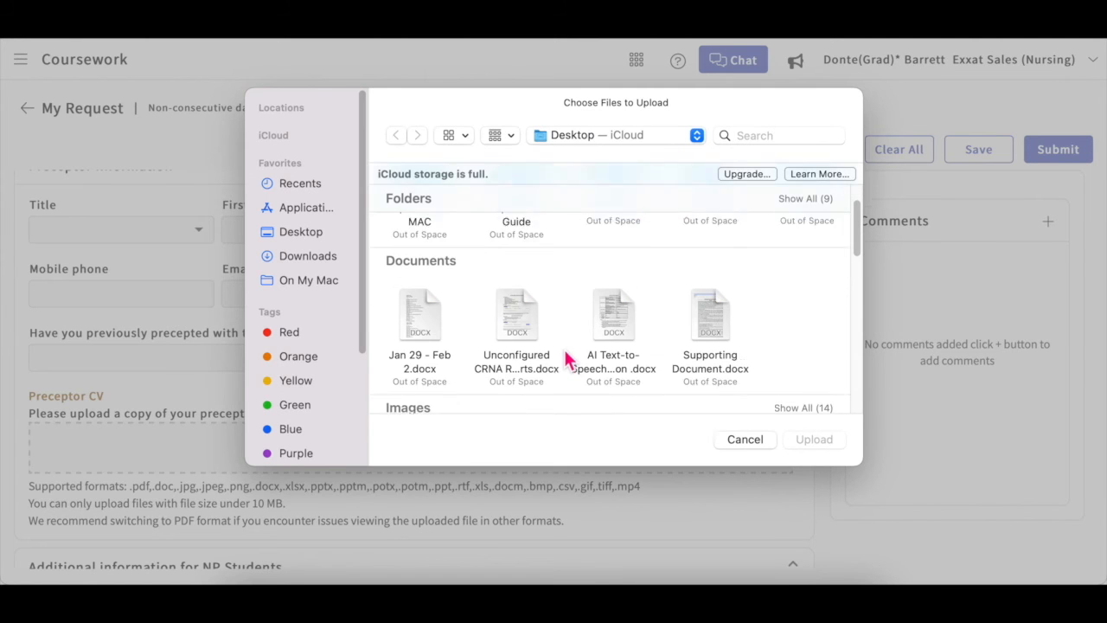
{"action": "scroll", "coordinate": [567, 359], "scroll_direction": "down", "scroll_amount": 2}
{"action": "scroll", "coordinate": [567, 359], "scroll_direction": "up", "scroll_amount": 1}
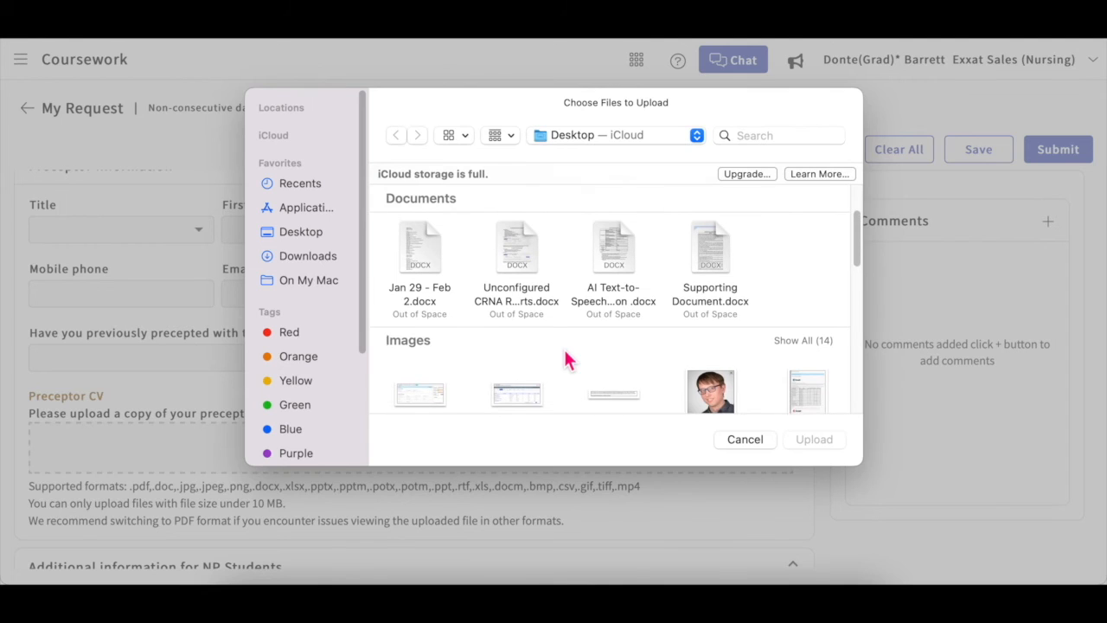
{"action": "left_click", "coordinate": [736, 437]}
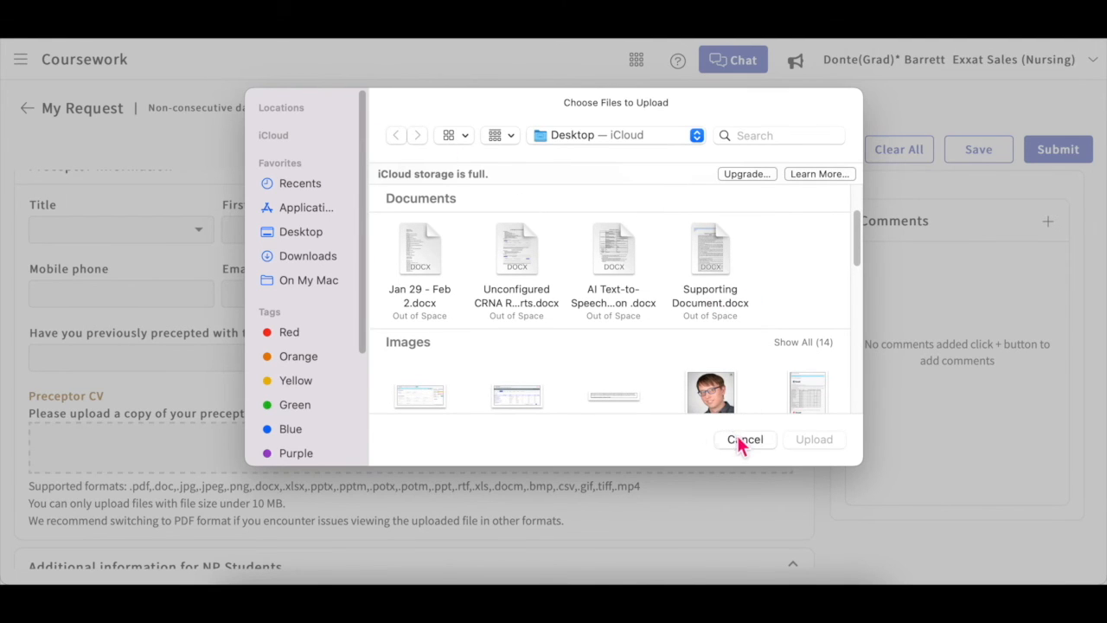
{"action": "scroll", "coordinate": [433, 467], "scroll_direction": "down", "scroll_amount": 2}
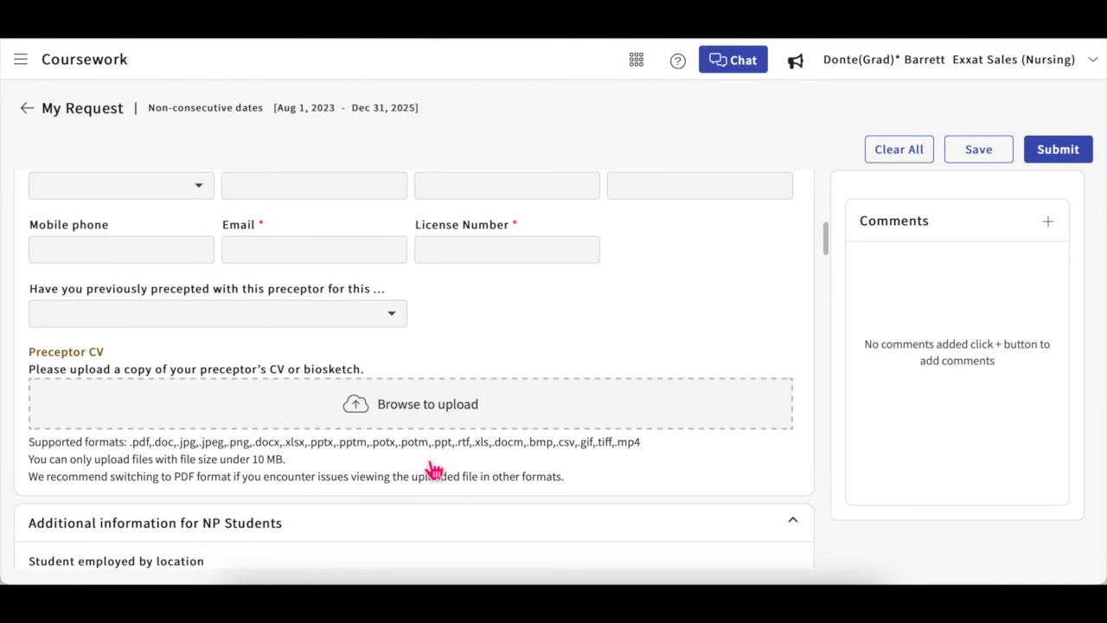
{"action": "scroll", "coordinate": [406, 428], "scroll_direction": "down", "scroll_amount": 1}
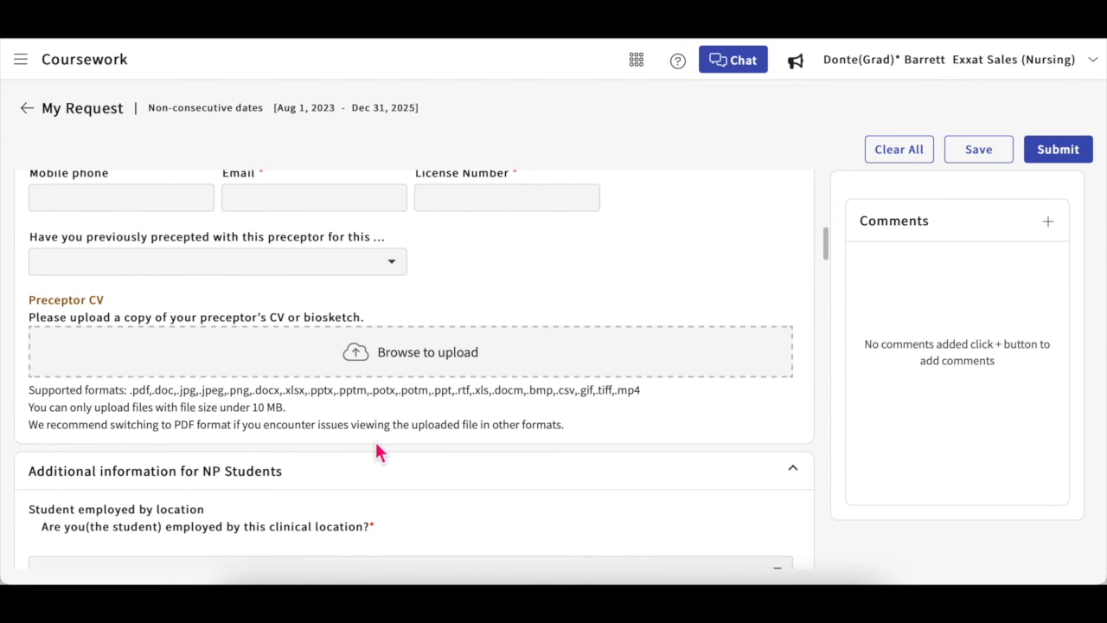
{"action": "scroll", "coordinate": [376, 443], "scroll_direction": "down", "scroll_amount": 2}
{"action": "scroll", "coordinate": [378, 450], "scroll_direction": "down", "scroll_amount": 2}
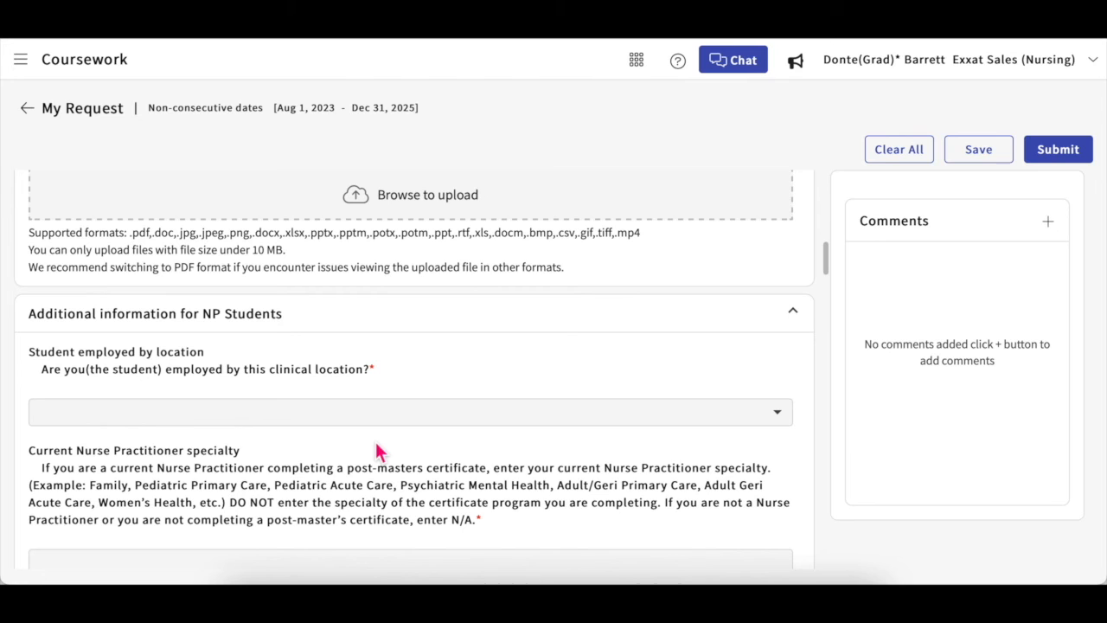
{"action": "scroll", "coordinate": [381, 453], "scroll_direction": "down", "scroll_amount": 5}
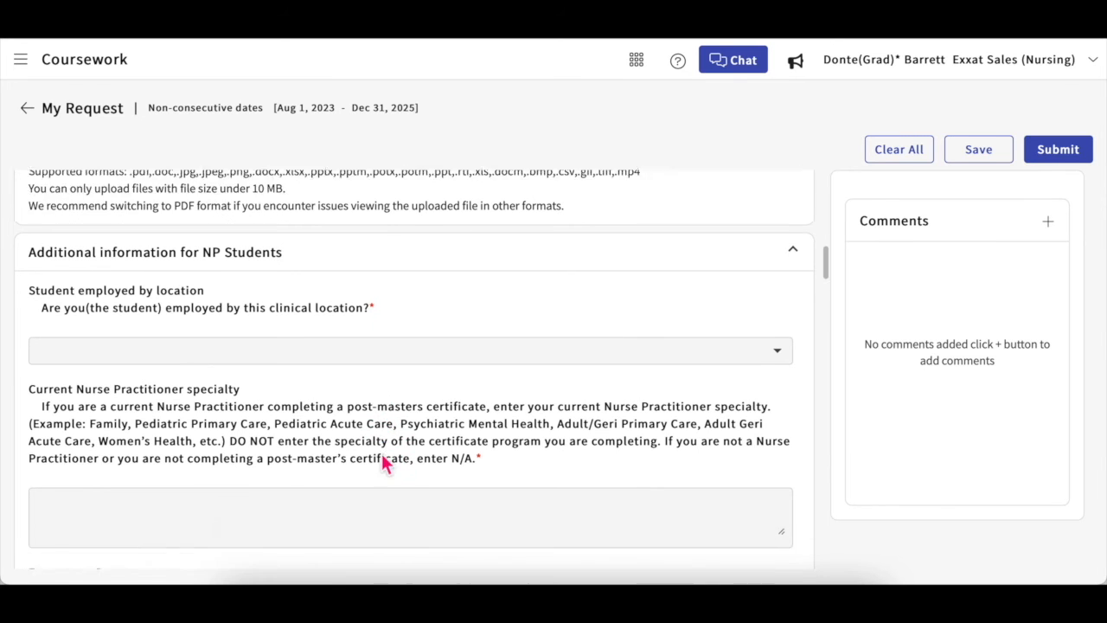
{"action": "scroll", "coordinate": [381, 453], "scroll_direction": "down", "scroll_amount": 10}
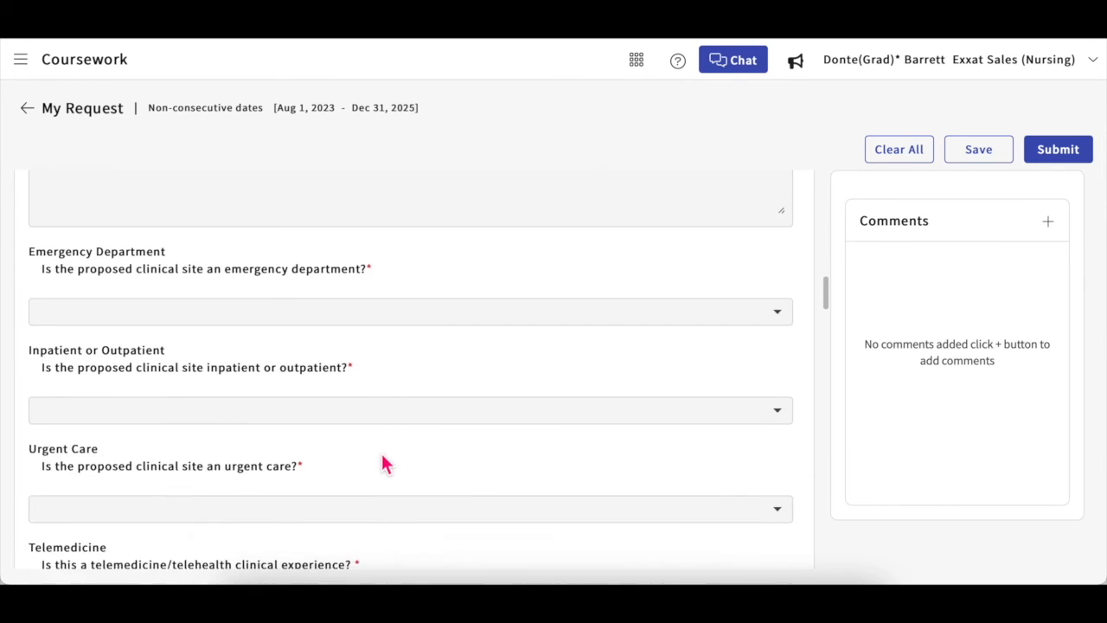
{"action": "scroll", "coordinate": [381, 459], "scroll_direction": "down", "scroll_amount": 3}
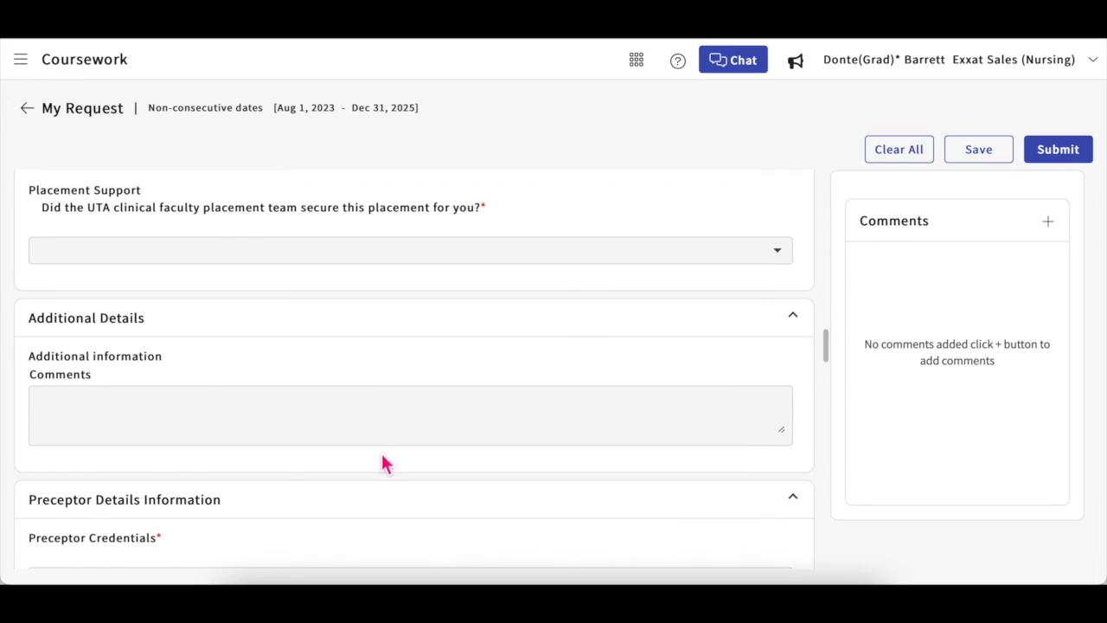
{"action": "scroll", "coordinate": [383, 382], "scroll_direction": "down", "scroll_amount": 2}
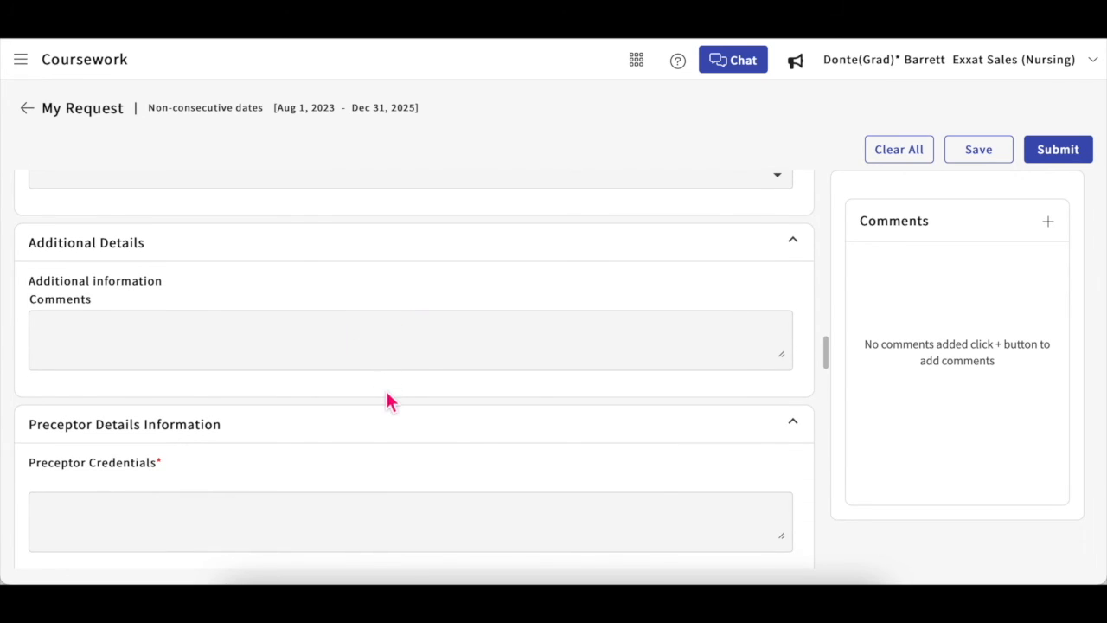
{"action": "scroll", "coordinate": [376, 457], "scroll_direction": "down", "scroll_amount": 3}
{"action": "scroll", "coordinate": [375, 457], "scroll_direction": "down", "scroll_amount": 4}
{"action": "scroll", "coordinate": [375, 457], "scroll_direction": "down", "scroll_amount": 6}
{"action": "scroll", "coordinate": [375, 456], "scroll_direction": "down", "scroll_amount": 8}
{"action": "scroll", "coordinate": [375, 456], "scroll_direction": "down", "scroll_amount": 12}
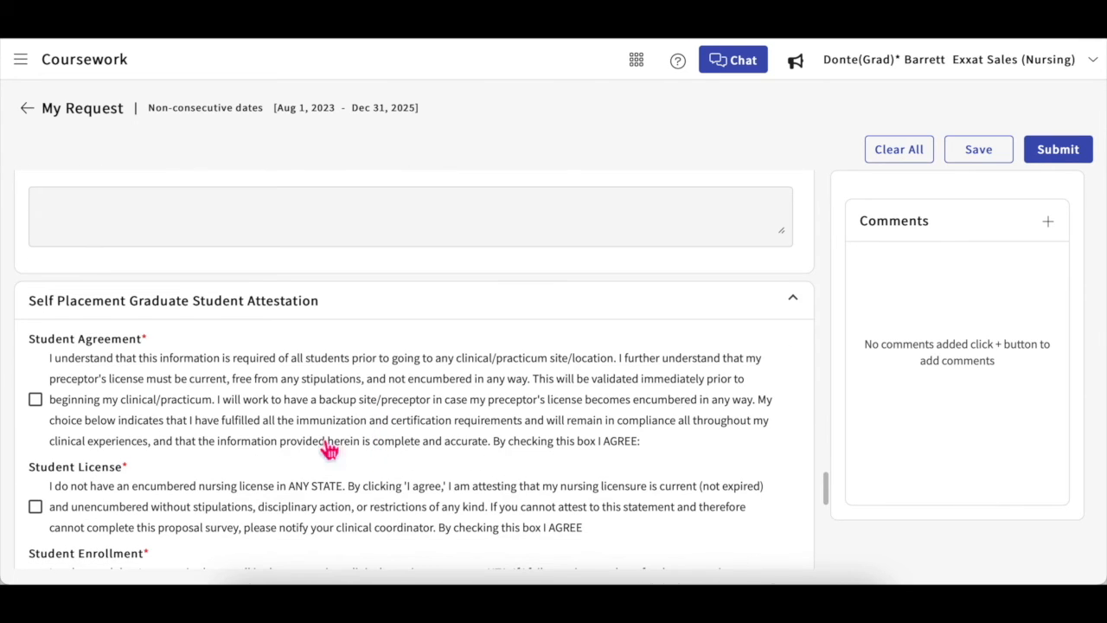
Step: Check the Student Agreement, Student License, Student Enrollment and Preceptor Meeting boxes
{"action": "left_click", "coordinate": [35, 400]}
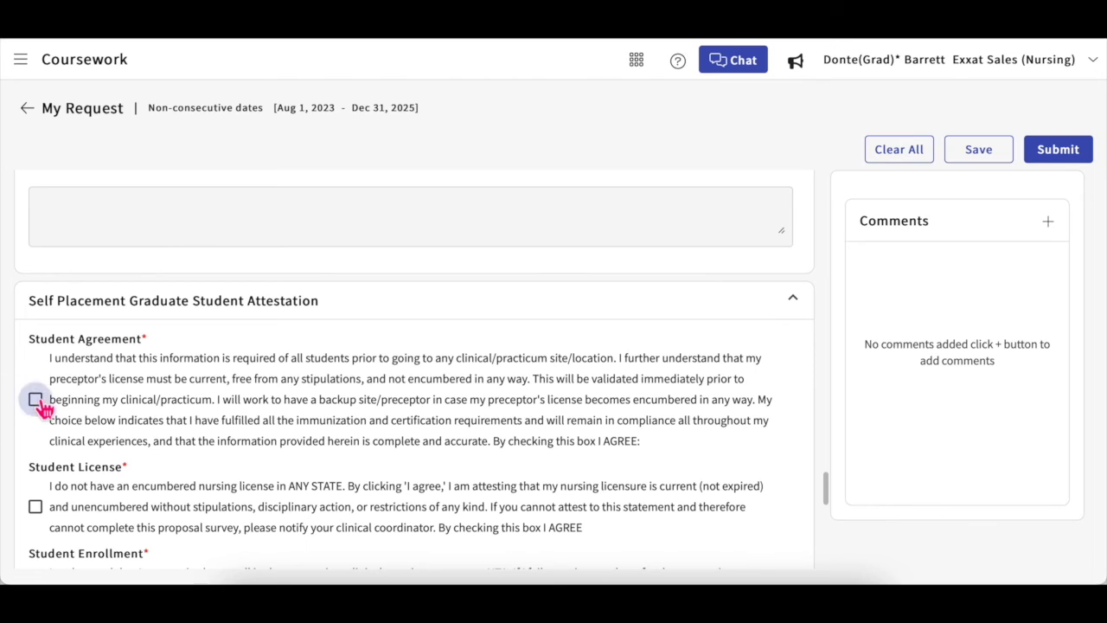
{"action": "left_click", "coordinate": [36, 506]}
{"action": "scroll", "coordinate": [185, 507], "scroll_direction": "down", "scroll_amount": 2}
{"action": "left_click", "coordinate": [35, 487]}
{"action": "scroll", "coordinate": [174, 497], "scroll_direction": "down", "scroll_amount": 1}
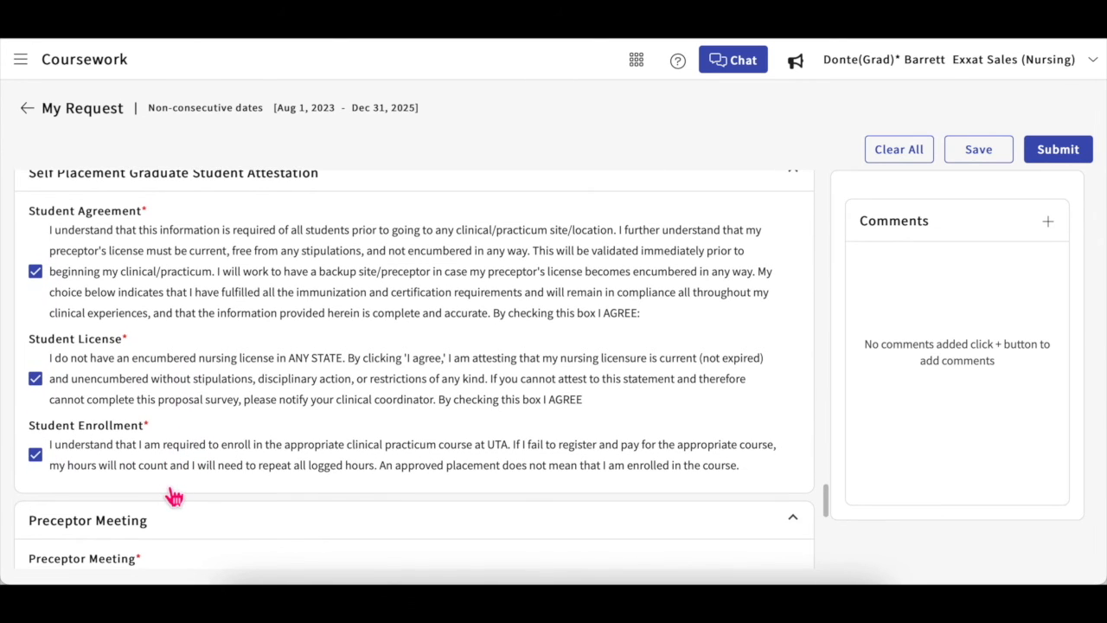
{"action": "scroll", "coordinate": [174, 497], "scroll_direction": "down", "scroll_amount": 6}
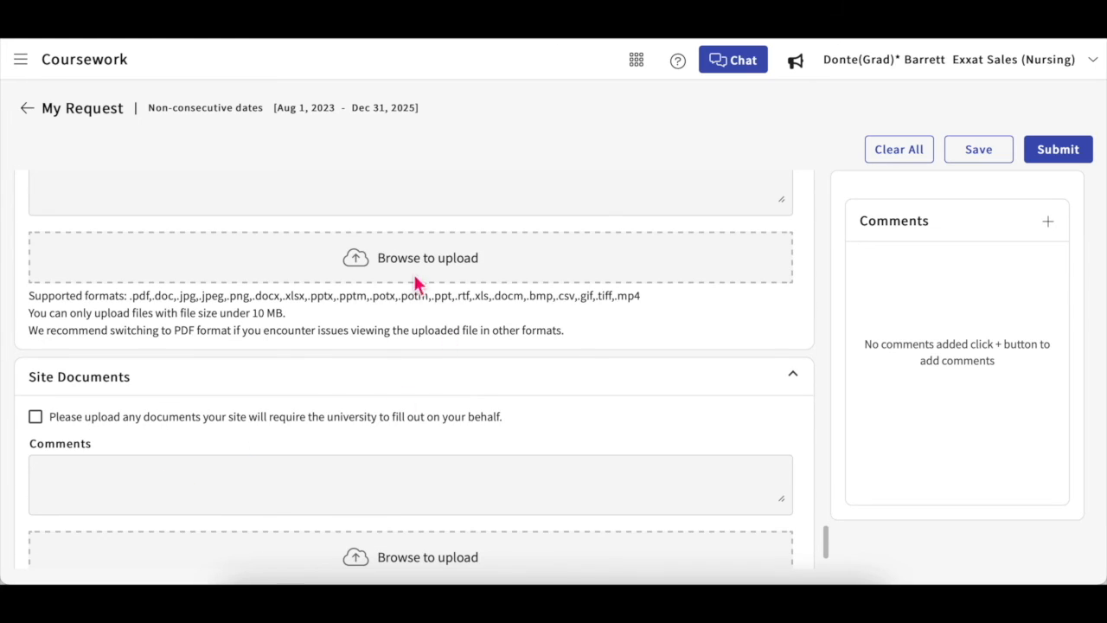
{"action": "scroll", "coordinate": [390, 275], "scroll_direction": "up", "scroll_amount": 1}
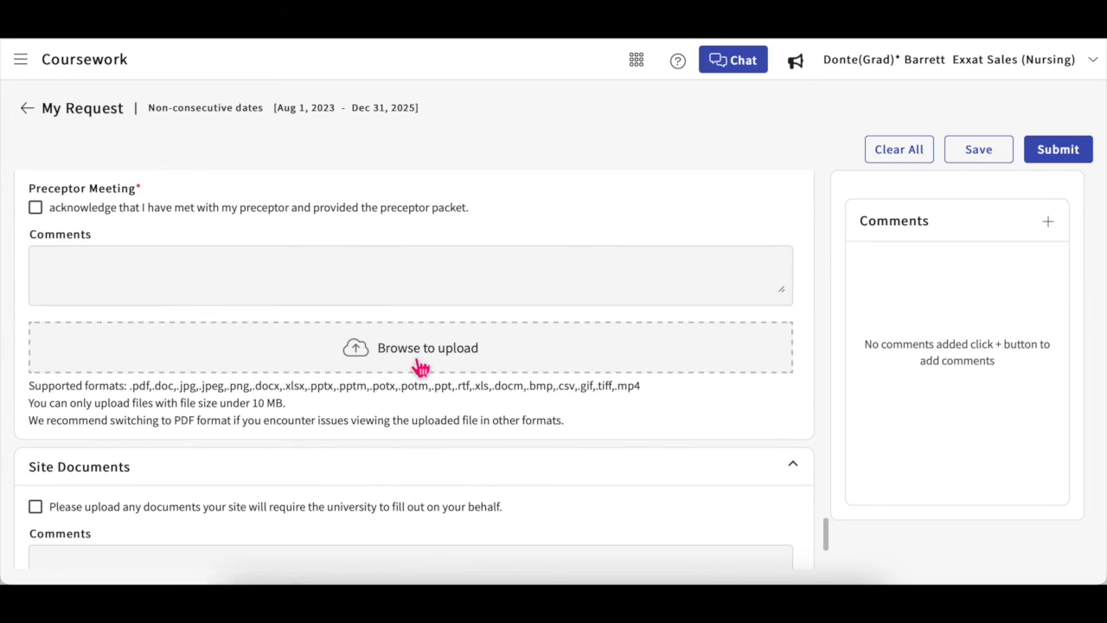
{"action": "left_click", "coordinate": [50, 209]}
{"action": "scroll", "coordinate": [390, 453], "scroll_direction": "down", "scroll_amount": 1}
{"action": "scroll", "coordinate": [390, 452], "scroll_direction": "down", "scroll_amount": 2}
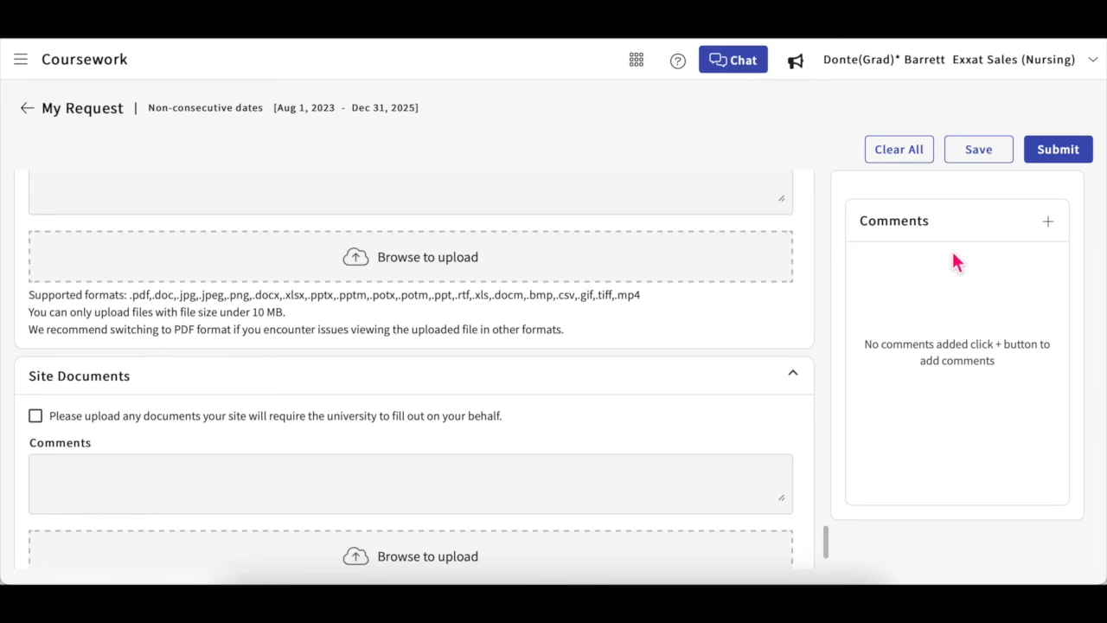
{"action": "left_click", "coordinate": [1048, 224]}
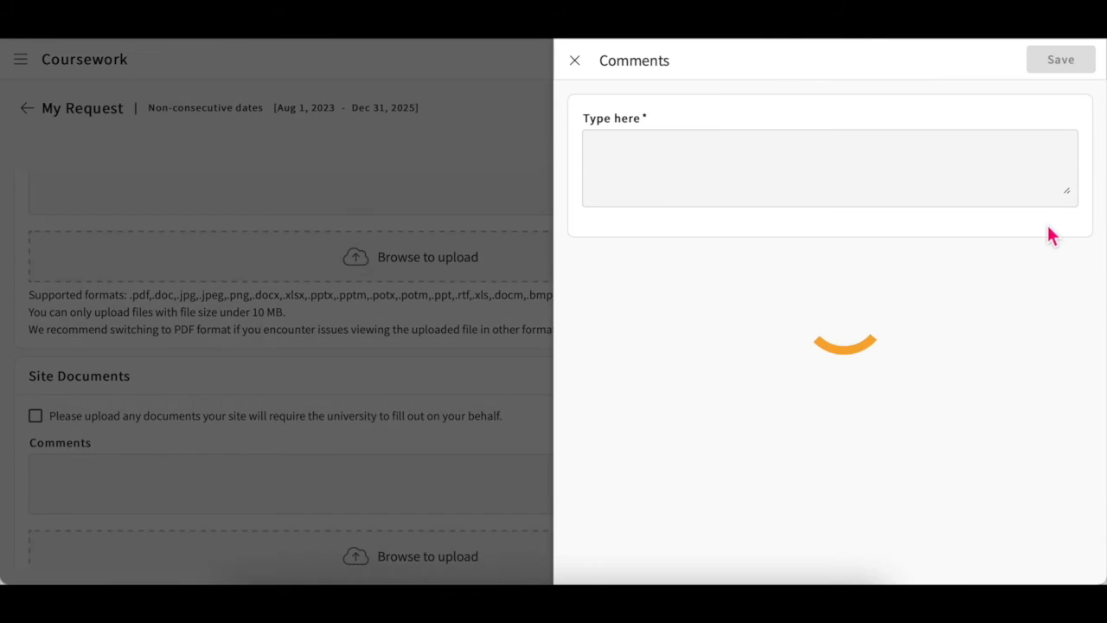
{"action": "left_click", "coordinate": [713, 168]}
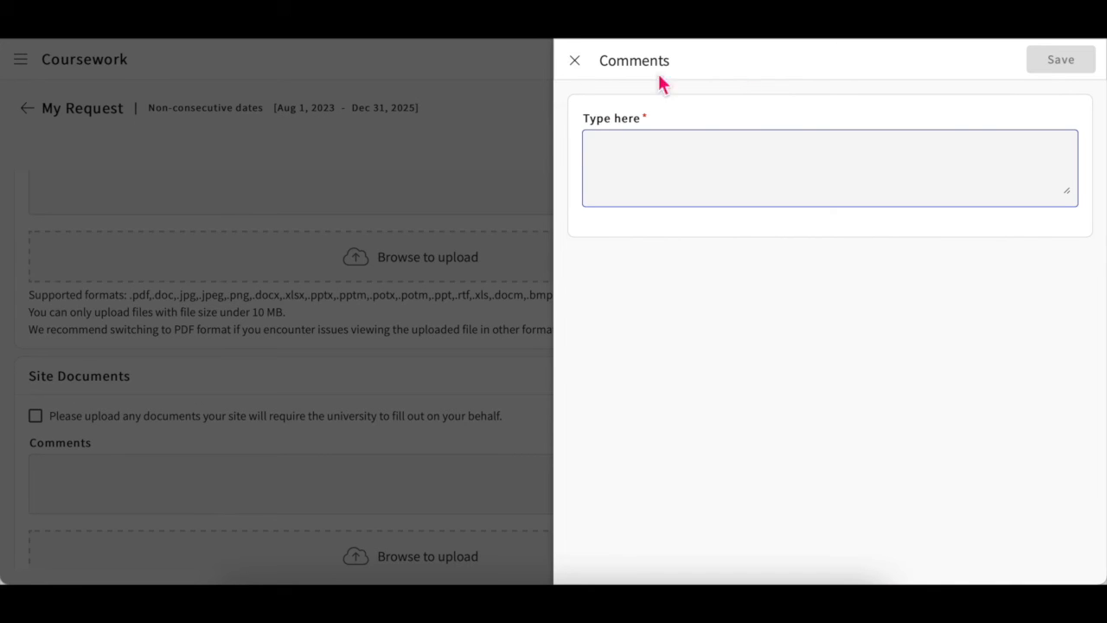
{"action": "left_click", "coordinate": [575, 63]}
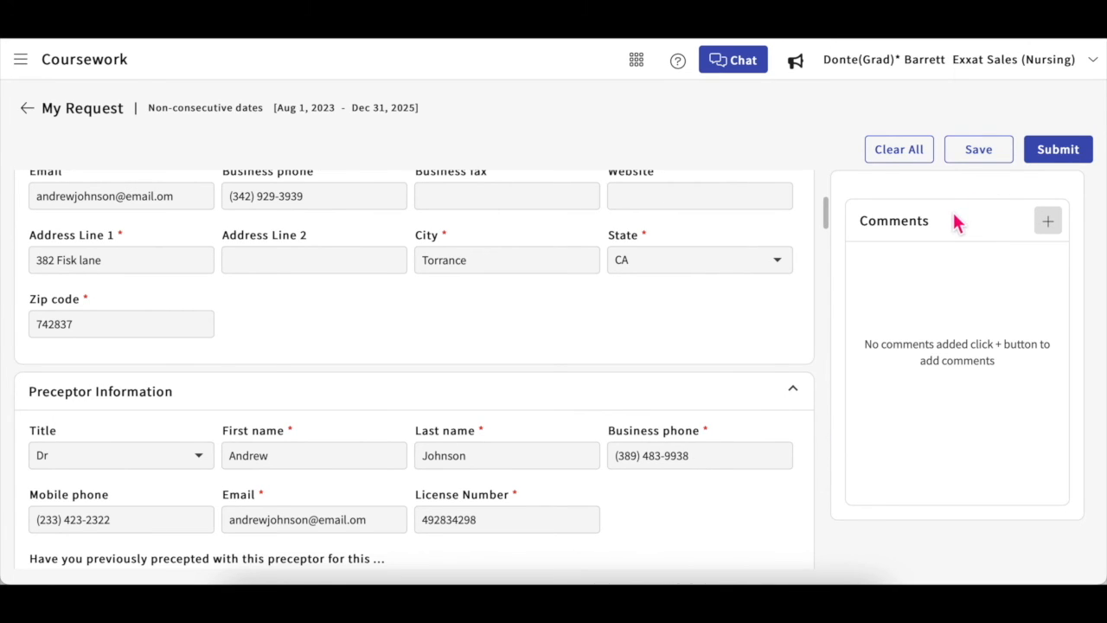
Step: Submit the placement request and confirm the submission with Ok
{"action": "left_click", "coordinate": [1063, 151]}
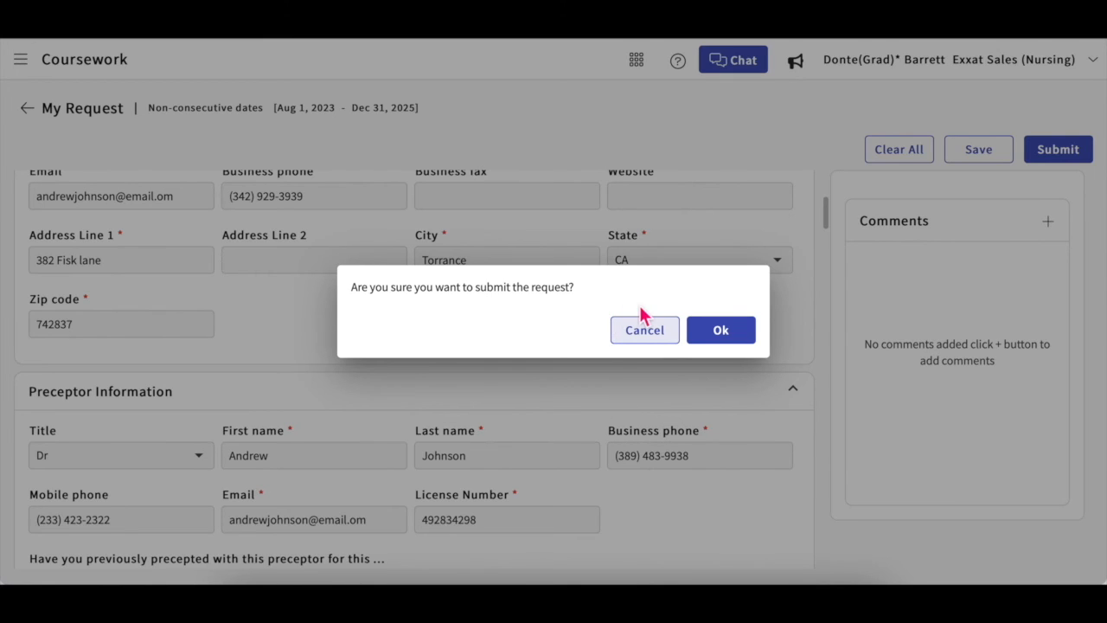
{"action": "left_click", "coordinate": [717, 335]}
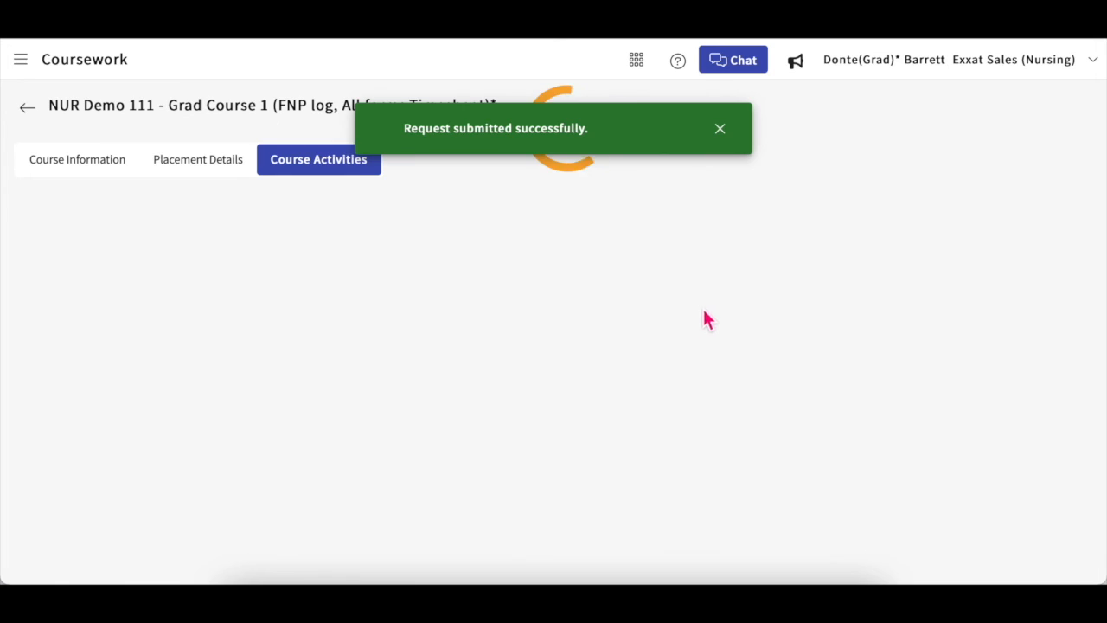
Step: Review the My Requests list and inspect the unsubmitted, no-location request without deleting it
{"action": "scroll", "coordinate": [676, 432], "scroll_direction": "down", "scroll_amount": 3}
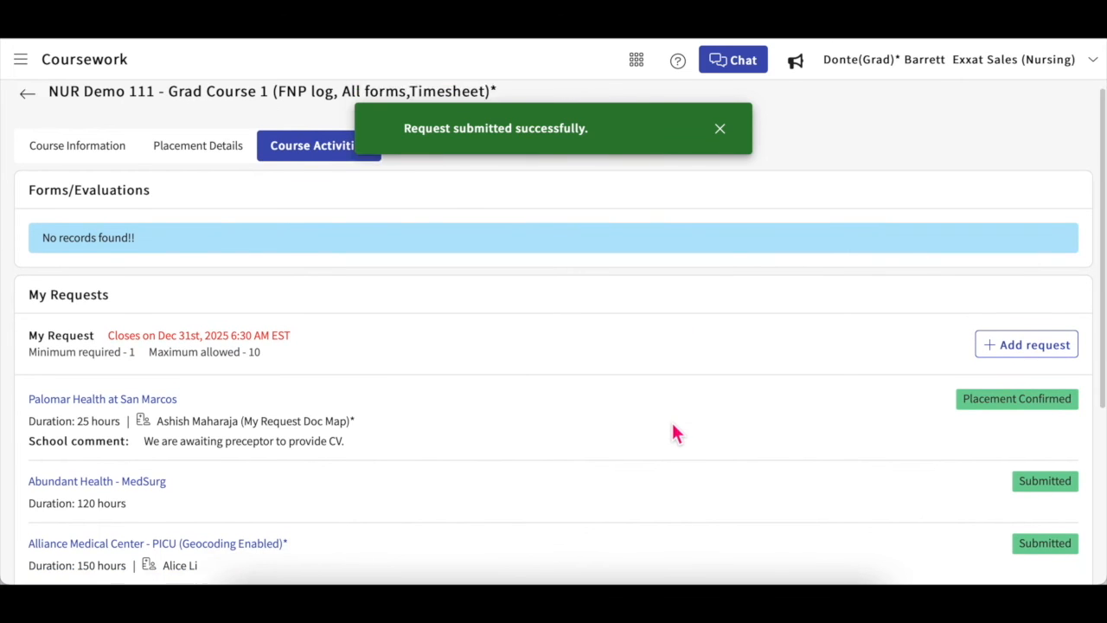
{"action": "scroll", "coordinate": [676, 432], "scroll_direction": "down", "scroll_amount": 2}
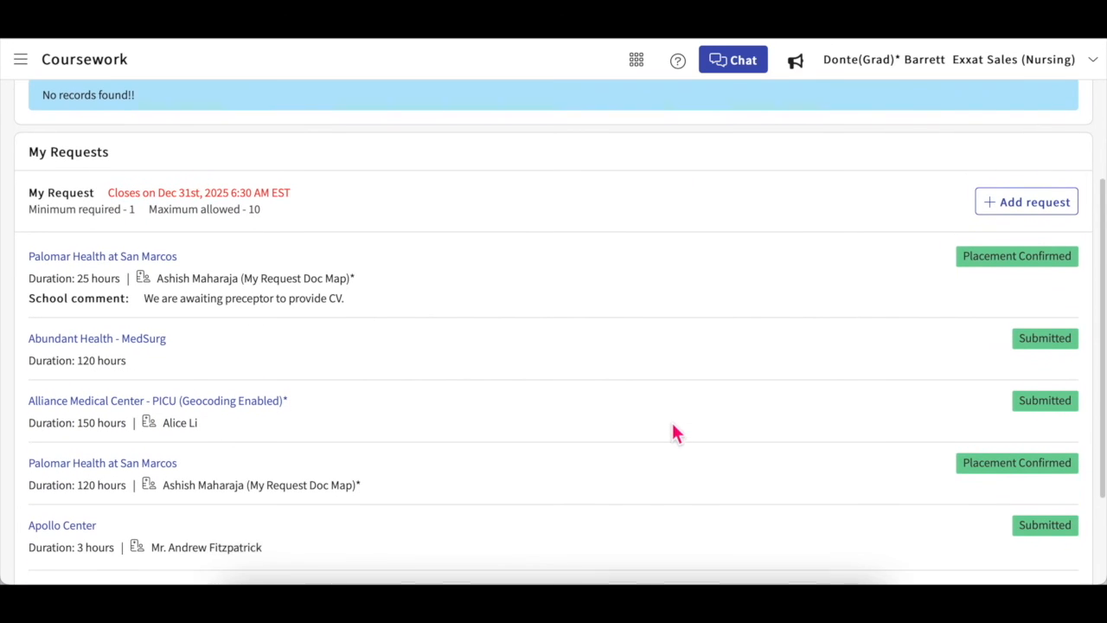
{"action": "scroll", "coordinate": [673, 426], "scroll_direction": "down", "scroll_amount": 1}
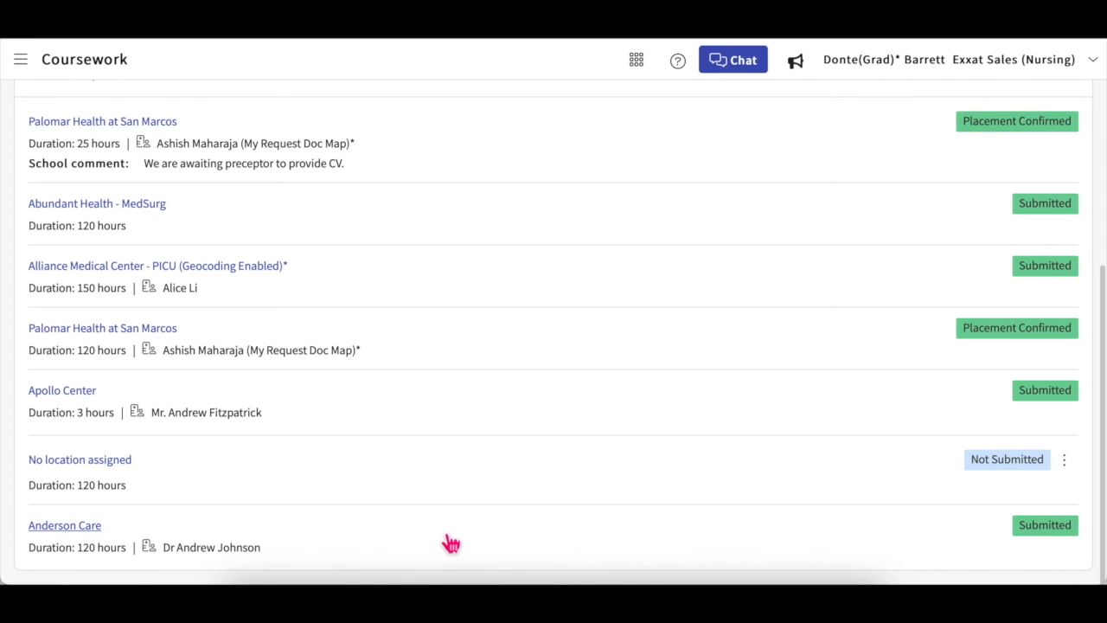
{"action": "left_click", "coordinate": [1074, 465]}
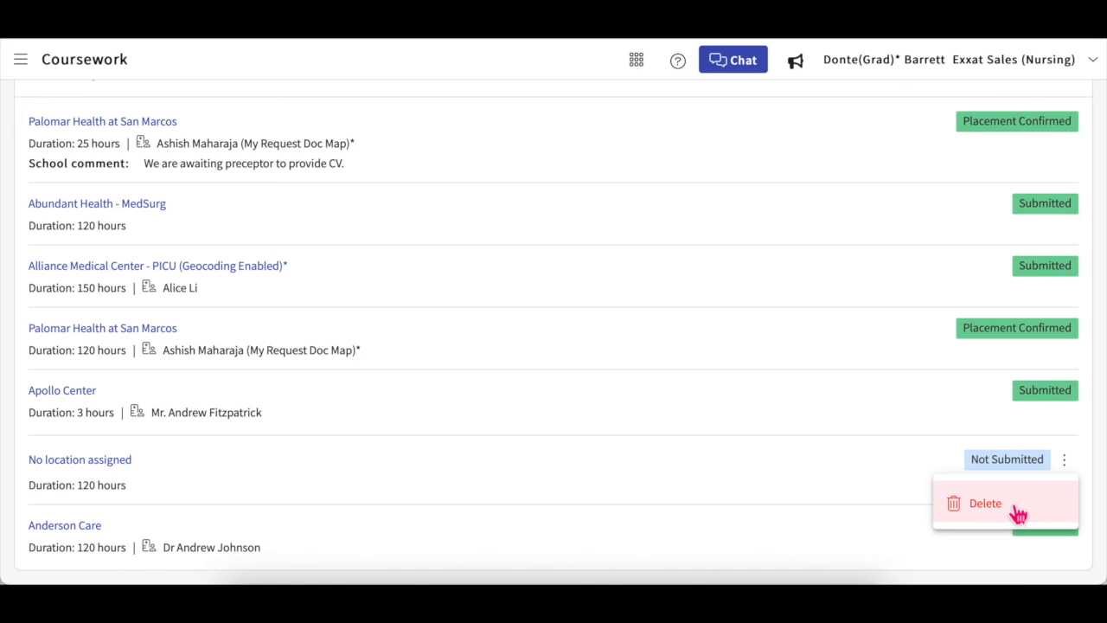
{"action": "left_click", "coordinate": [869, 484]}
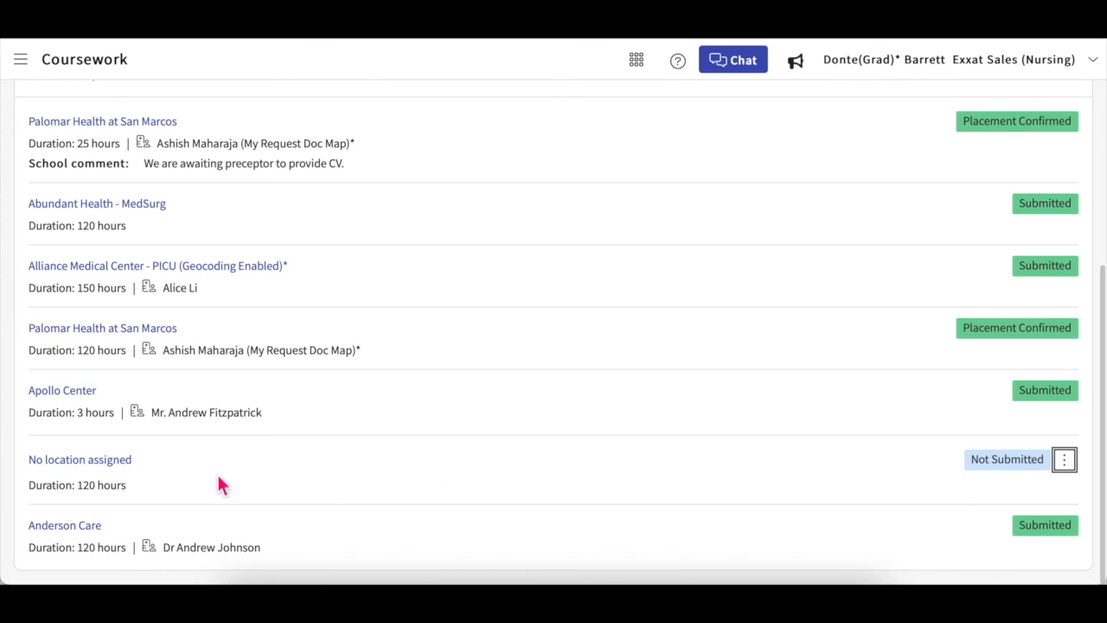
{"action": "left_click", "coordinate": [129, 462]}
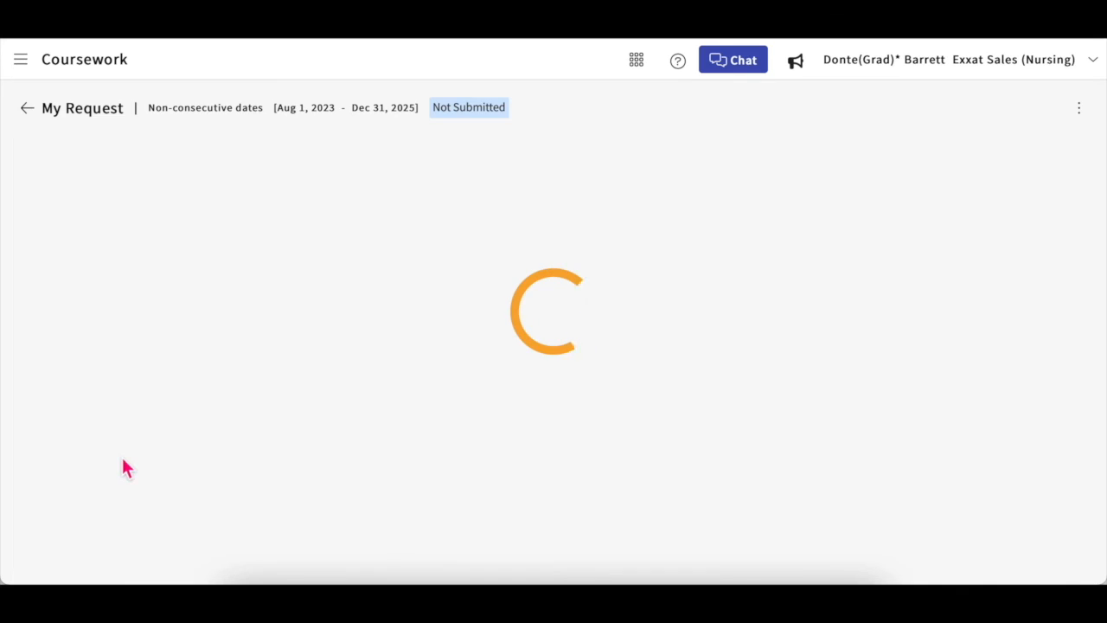
{"action": "left_click", "coordinate": [26, 116]}
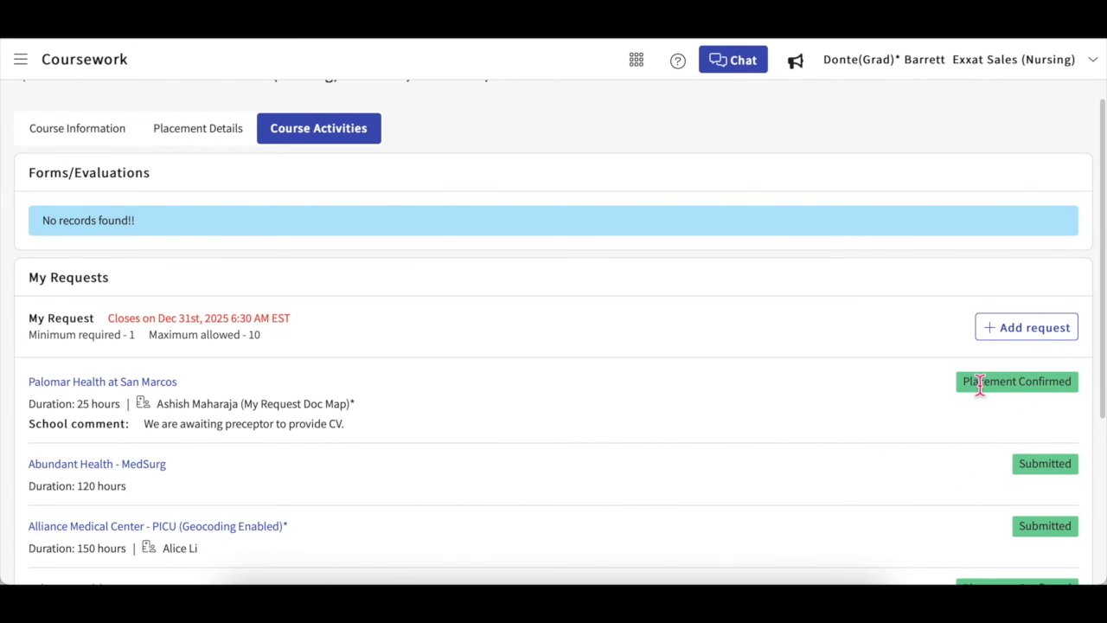
Step: Review the Palomar Health request: Best Health: Women's Health, 25 hours, Contract Approved, License Verified
{"action": "left_click", "coordinate": [165, 383]}
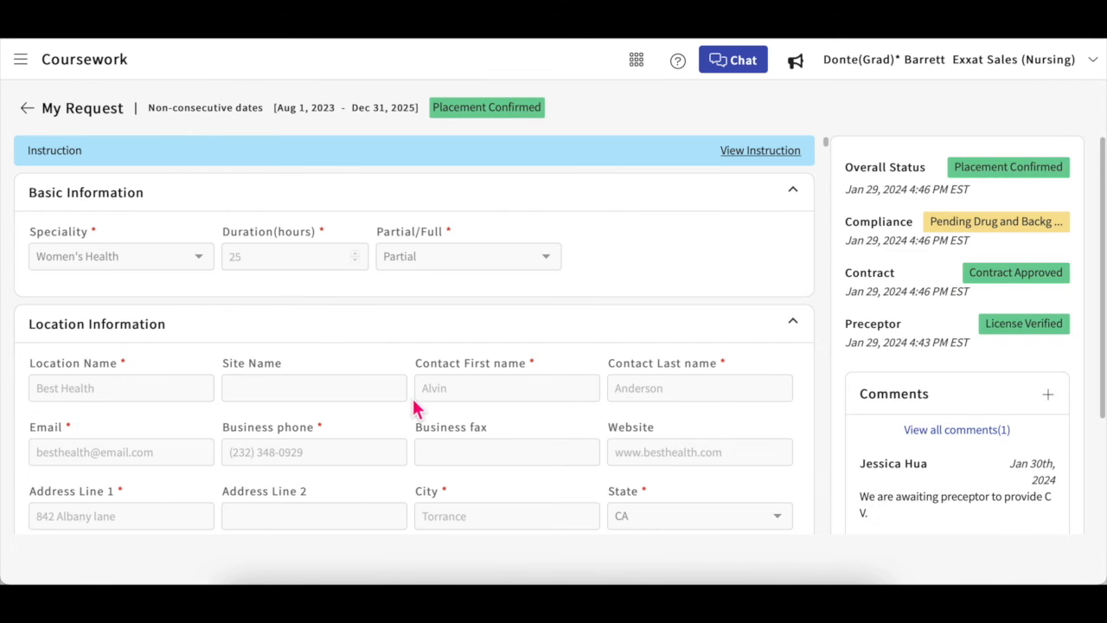
{"action": "scroll", "coordinate": [593, 382], "scroll_direction": "down", "scroll_amount": 1}
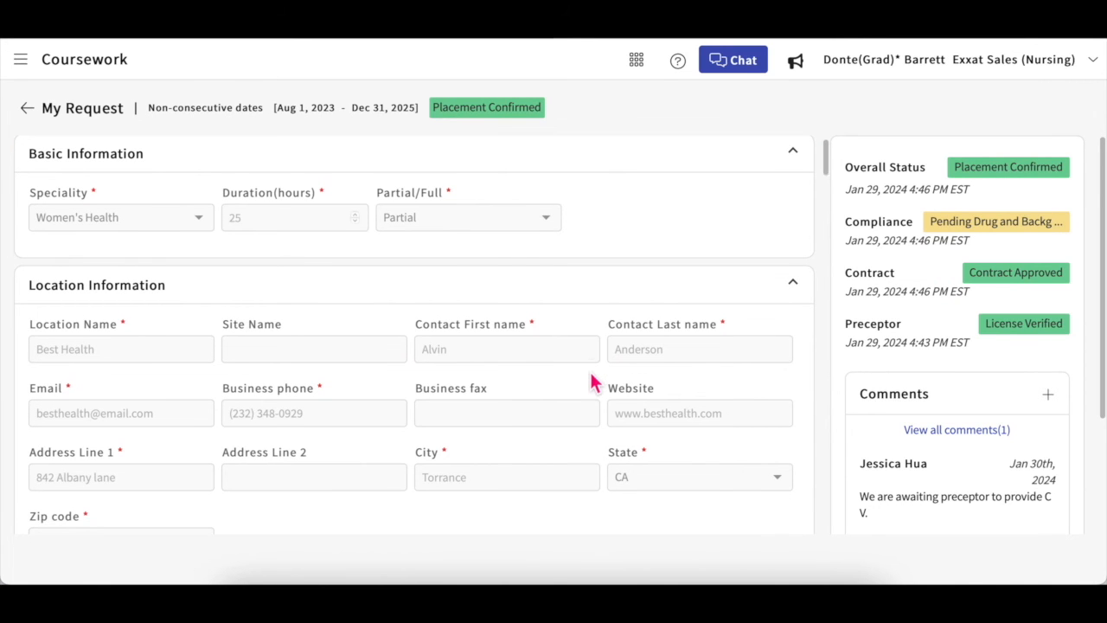
{"action": "scroll", "coordinate": [593, 382], "scroll_direction": "down", "scroll_amount": 1}
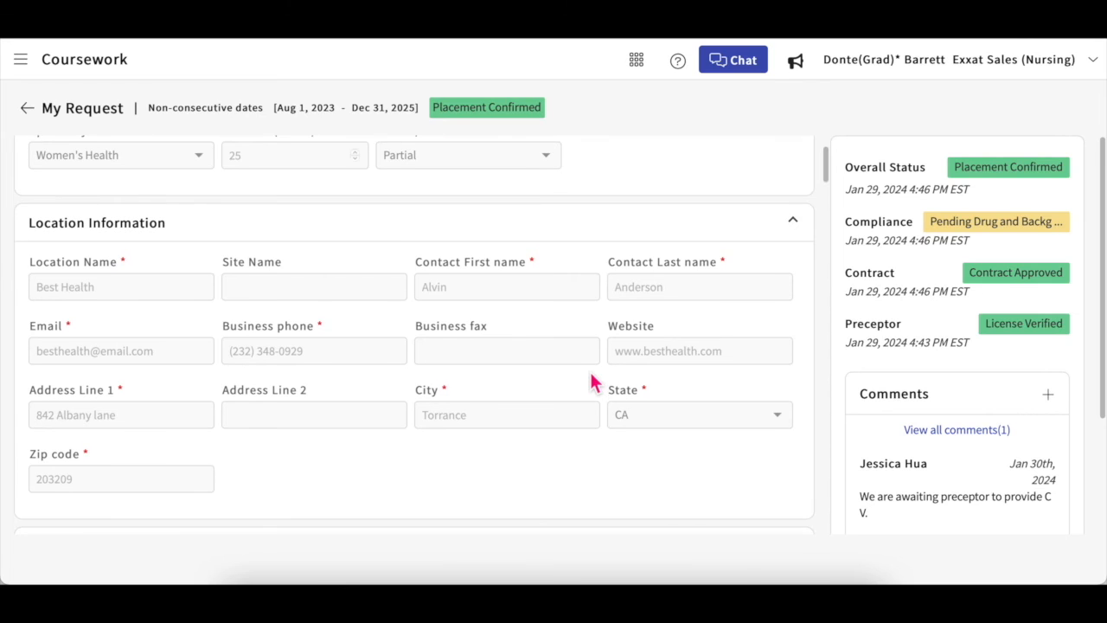
{"action": "scroll", "coordinate": [593, 382], "scroll_direction": "down", "scroll_amount": 1}
{"action": "scroll", "coordinate": [594, 382], "scroll_direction": "down", "scroll_amount": 2}
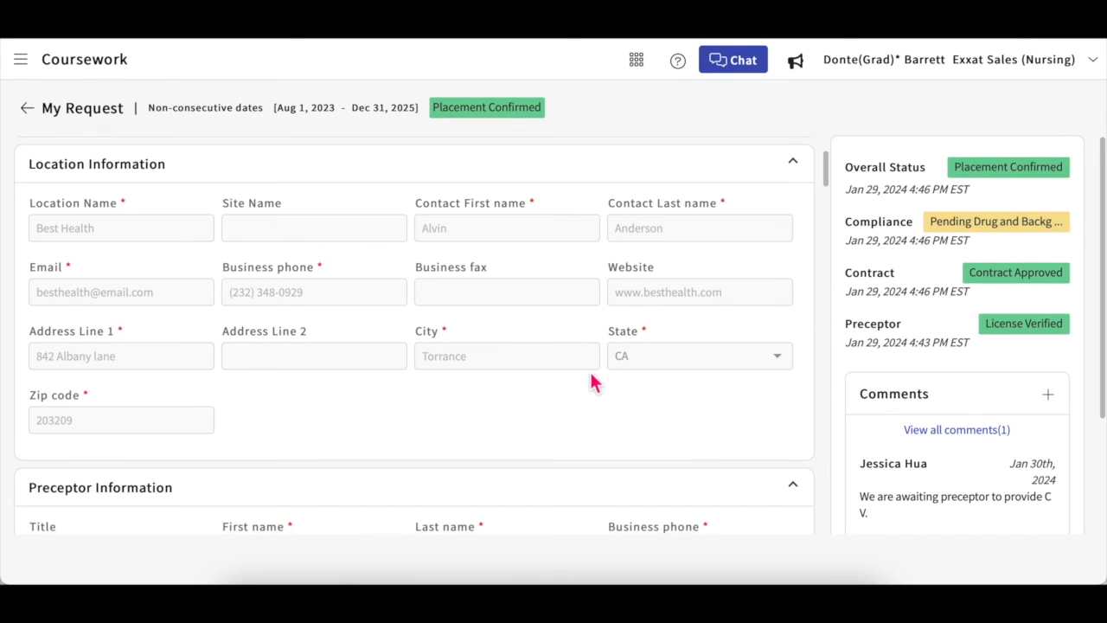
{"action": "scroll", "coordinate": [593, 382], "scroll_direction": "up", "scroll_amount": 2}
{"action": "scroll", "coordinate": [593, 382], "scroll_direction": "up", "scroll_amount": 1}
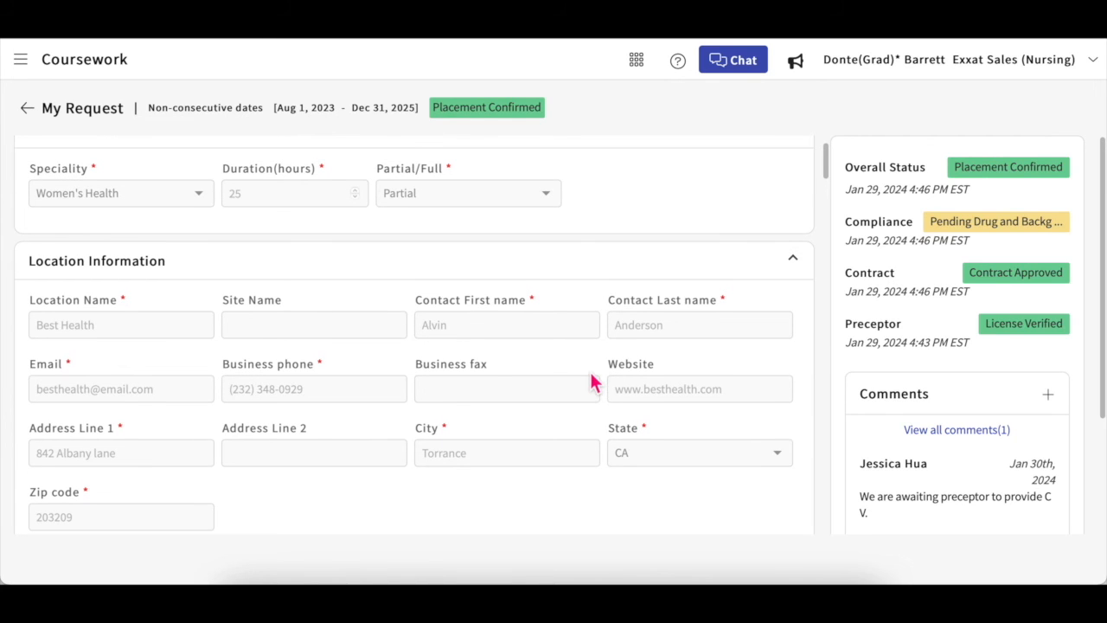
{"action": "scroll", "coordinate": [593, 382], "scroll_direction": "up", "scroll_amount": 1}
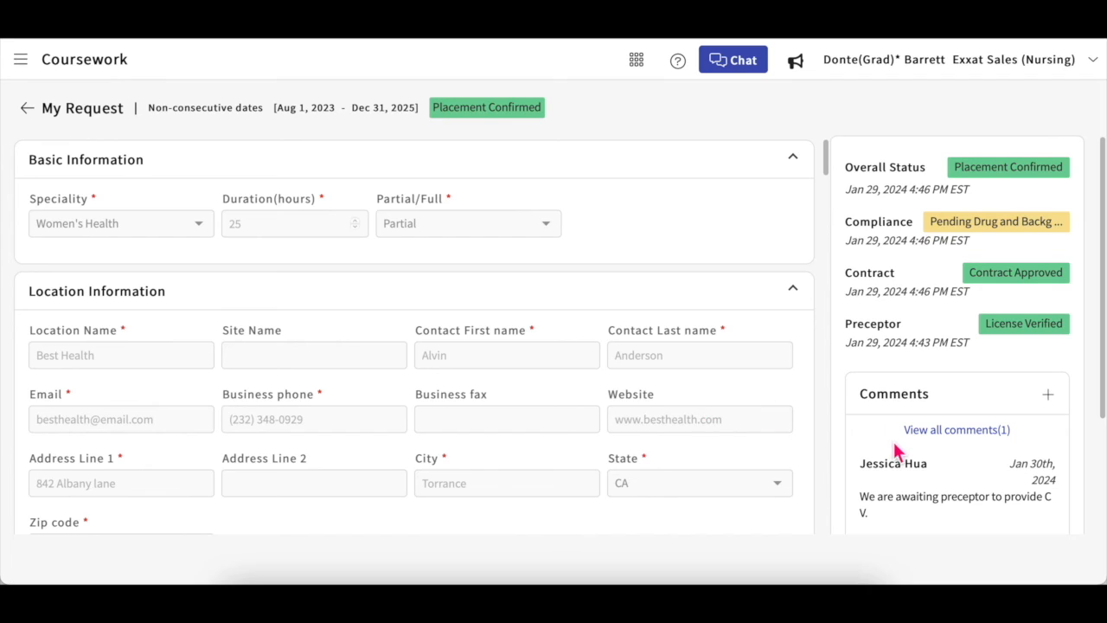
{"action": "scroll", "coordinate": [895, 452], "scroll_direction": "down", "scroll_amount": 2}
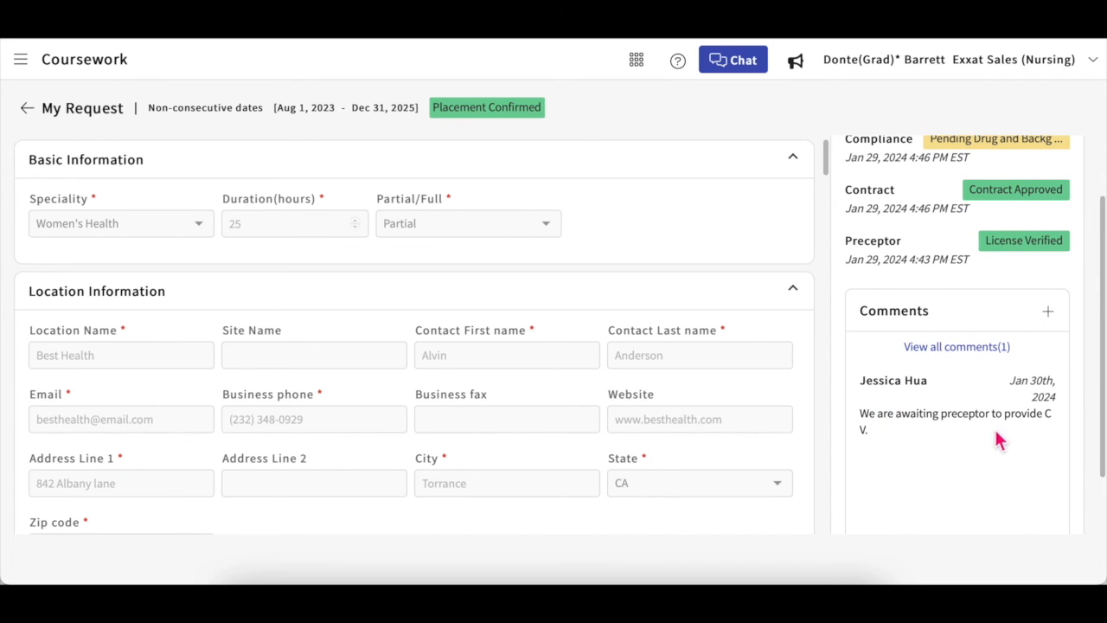
Step: Open the request's Comments panel and start a new comment
{"action": "left_click", "coordinate": [1054, 324]}
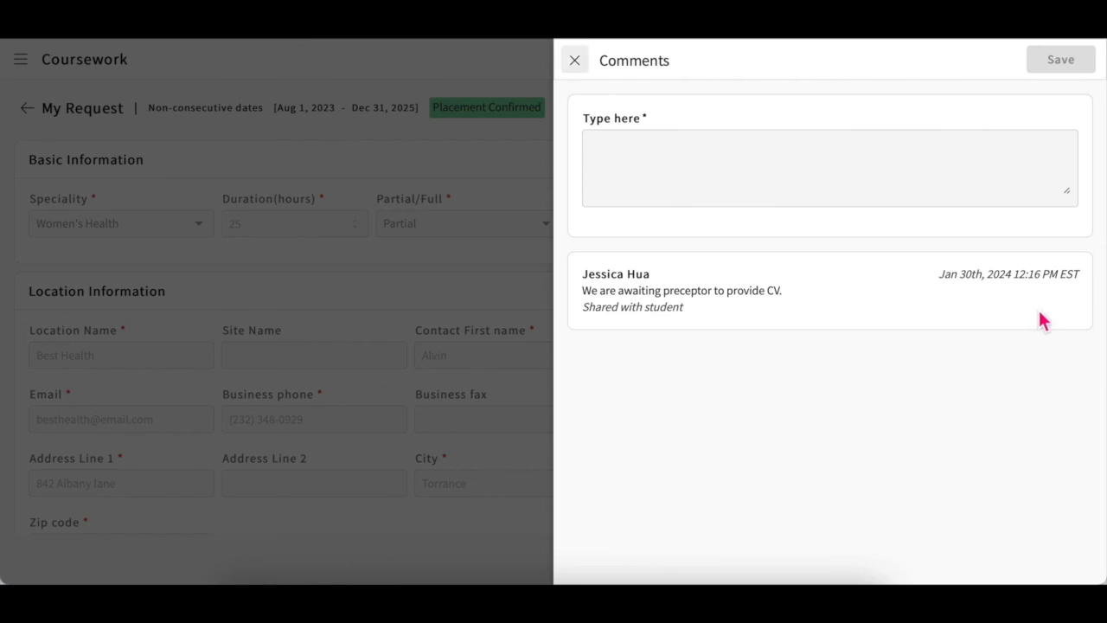
{"action": "left_click", "coordinate": [795, 180]}
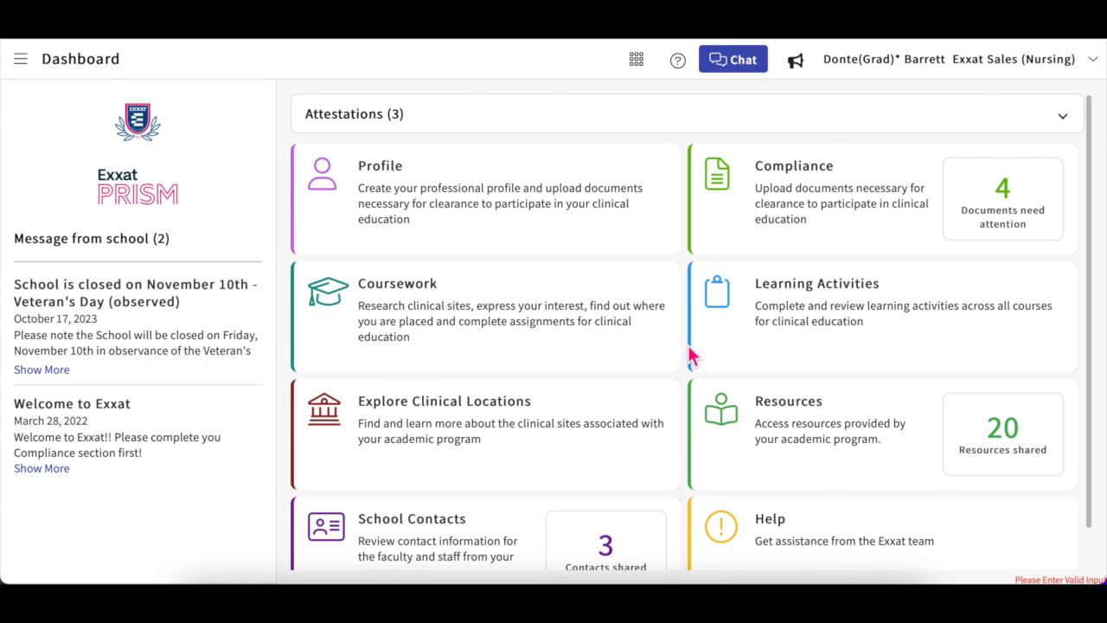
Step: Expand NUR Demo 113 in Learning Activities, showing FNP Clinical Evaluation Tool Midterm pending school review
{"action": "left_click", "coordinate": [821, 294]}
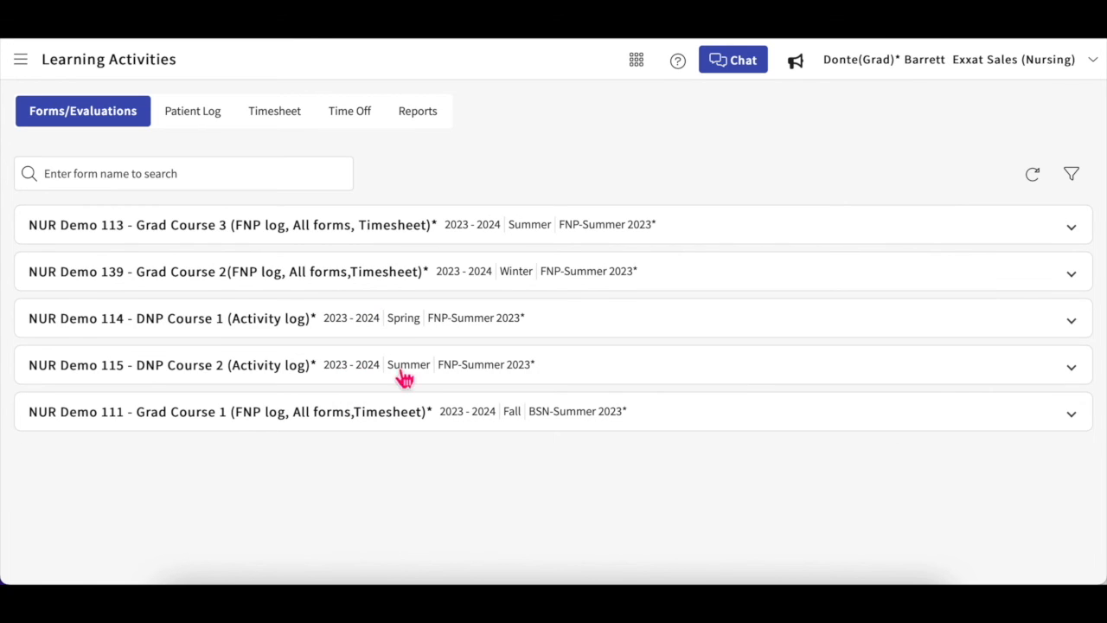
{"action": "left_click", "coordinate": [421, 252]}
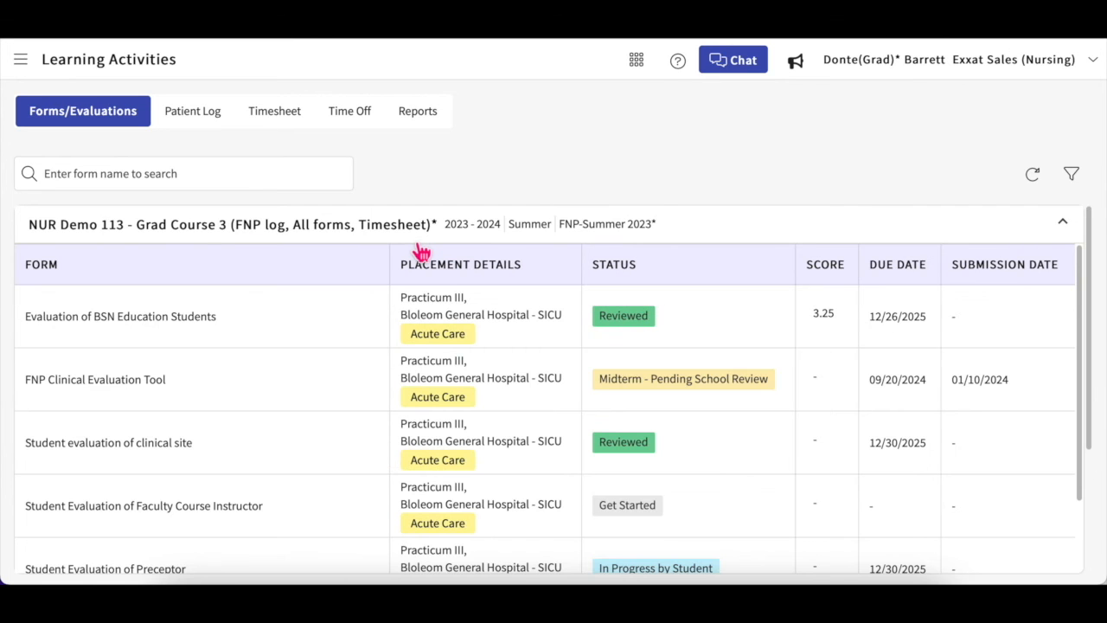
{"action": "scroll", "coordinate": [400, 380], "scroll_direction": "down", "scroll_amount": 1}
{"action": "scroll", "coordinate": [398, 381], "scroll_direction": "down", "scroll_amount": 1}
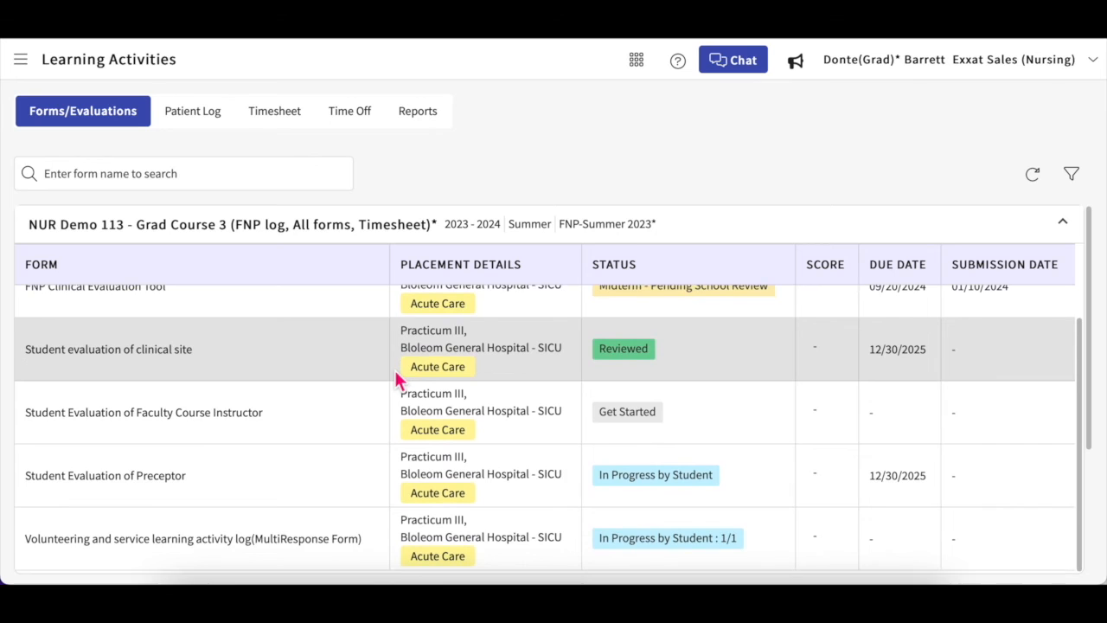
{"action": "scroll", "coordinate": [398, 381], "scroll_direction": "up", "scroll_amount": 2}
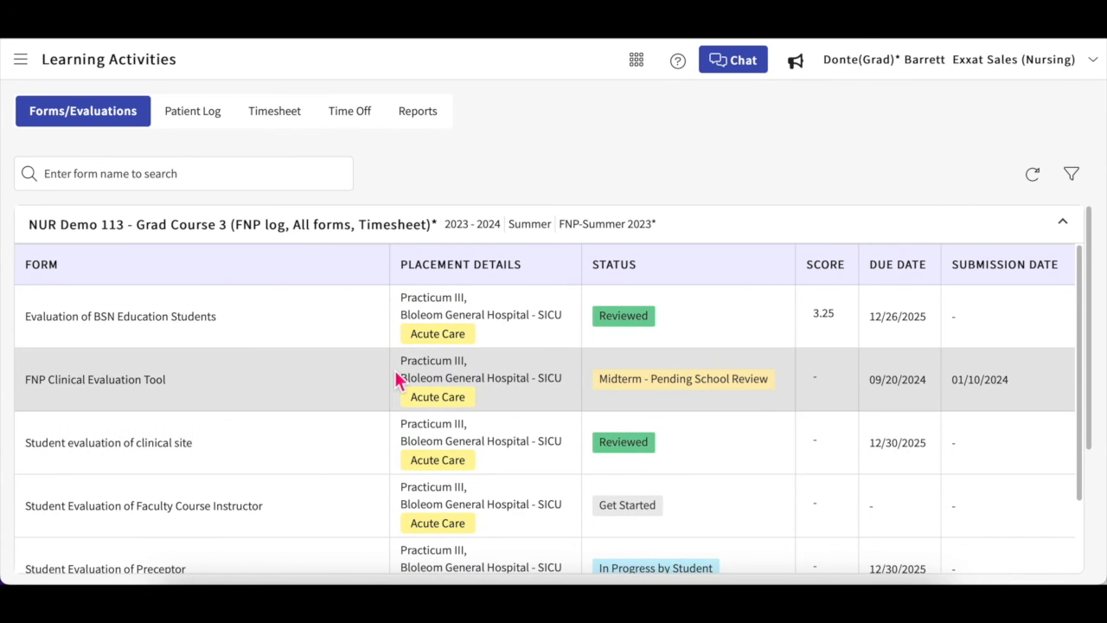
{"action": "scroll", "coordinate": [397, 380], "scroll_direction": "down", "scroll_amount": 1}
{"action": "scroll", "coordinate": [395, 380], "scroll_direction": "down", "scroll_amount": 1}
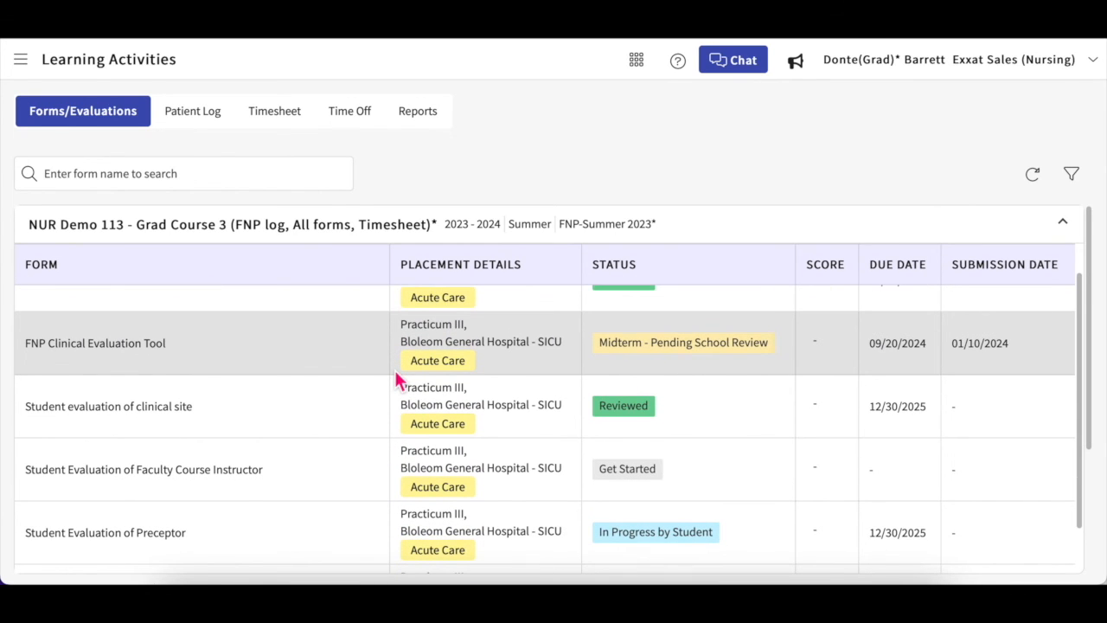
{"action": "scroll", "coordinate": [394, 367], "scroll_direction": "up", "scroll_amount": 1}
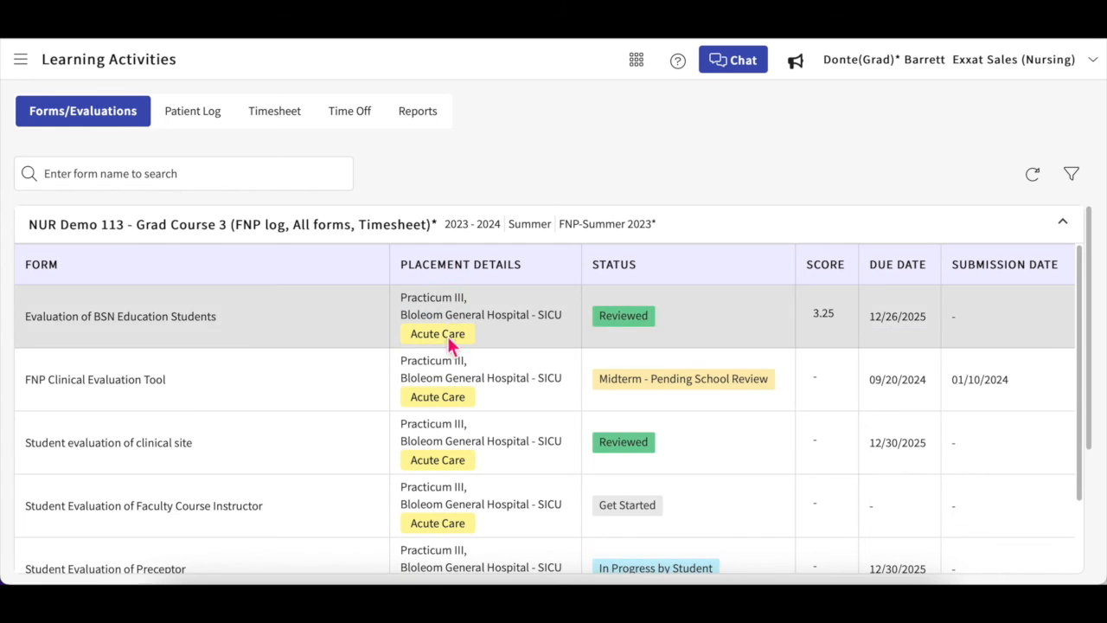
{"action": "scroll", "coordinate": [458, 448], "scroll_direction": "down", "scroll_amount": 3}
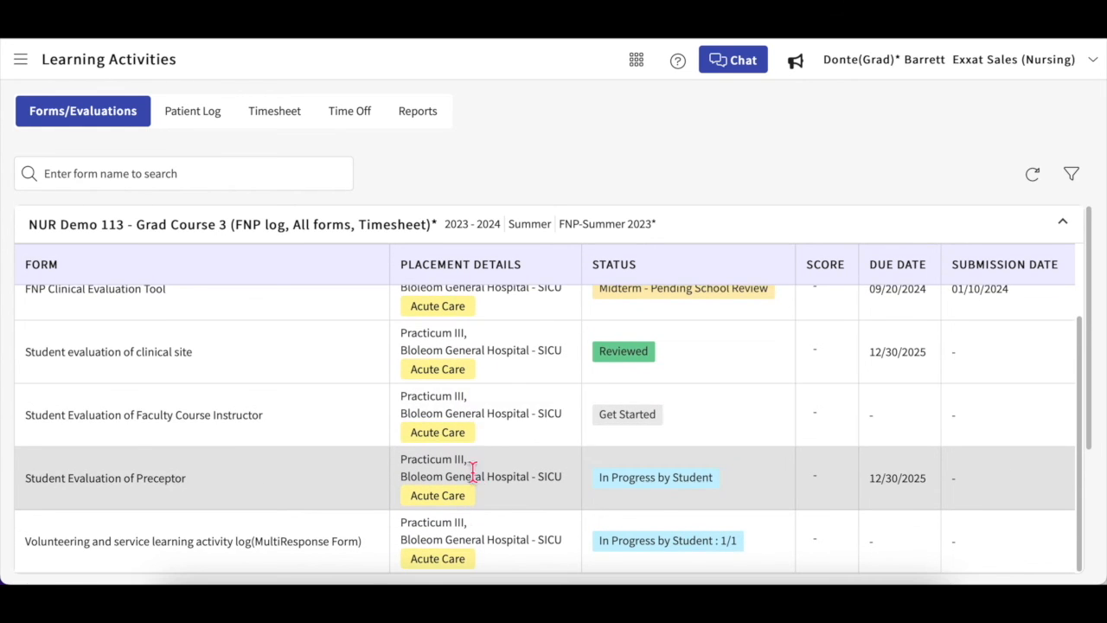
{"action": "scroll", "coordinate": [476, 477], "scroll_direction": "up", "scroll_amount": 3}
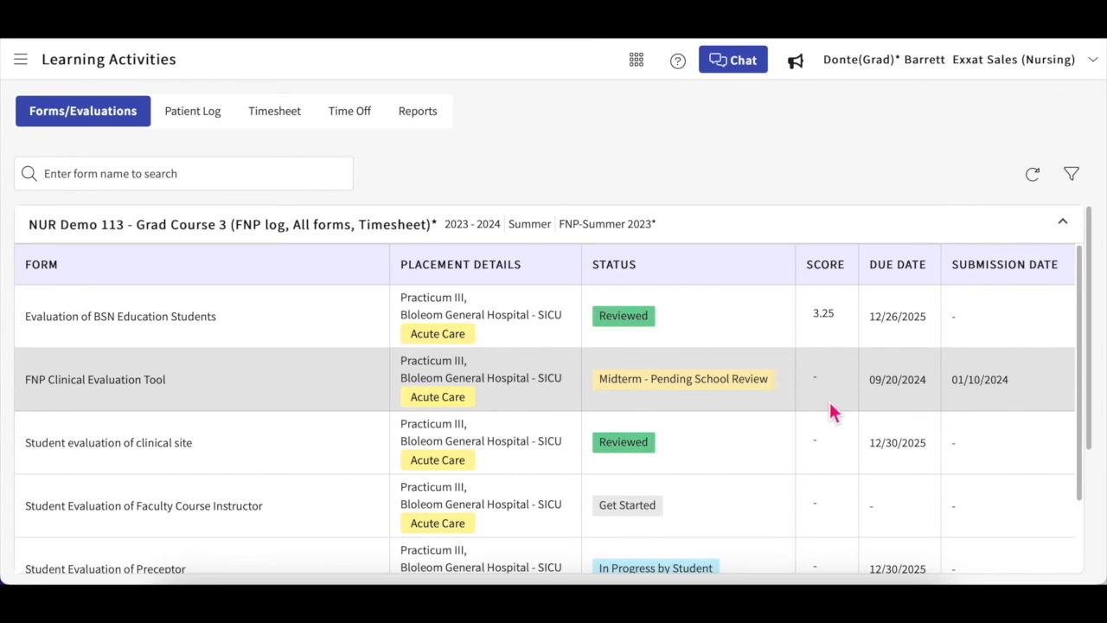
{"action": "scroll", "coordinate": [830, 412], "scroll_direction": "down", "scroll_amount": 2}
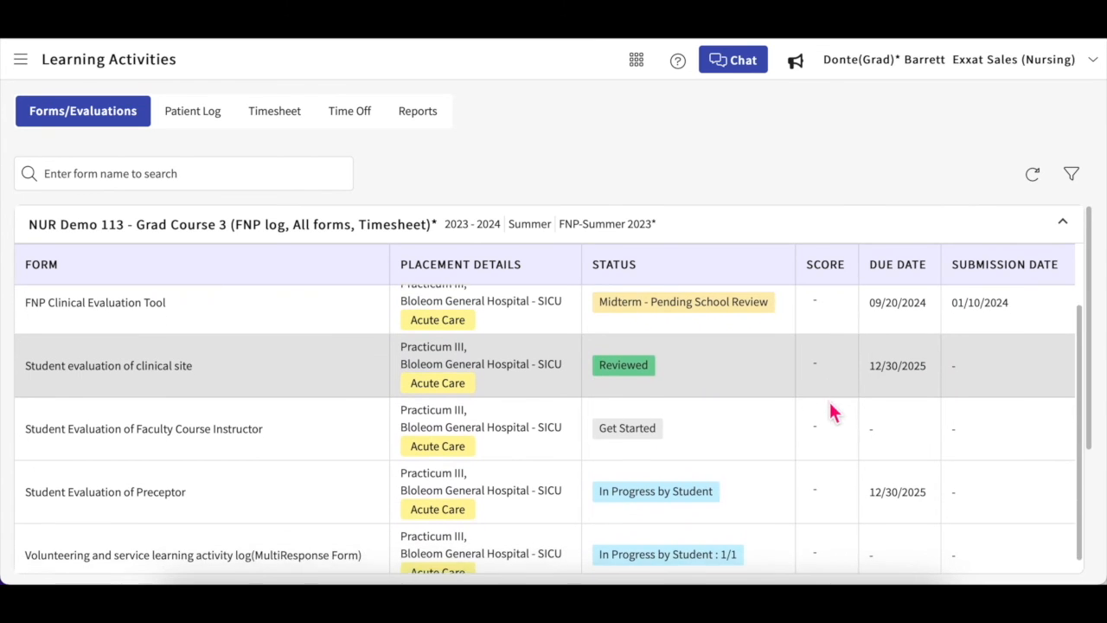
{"action": "scroll", "coordinate": [830, 412], "scroll_direction": "up", "scroll_amount": 2}
Step: Filter the forms to the Grad Course 3 and DNP Course 1 courses
{"action": "left_click", "coordinate": [1070, 174]}
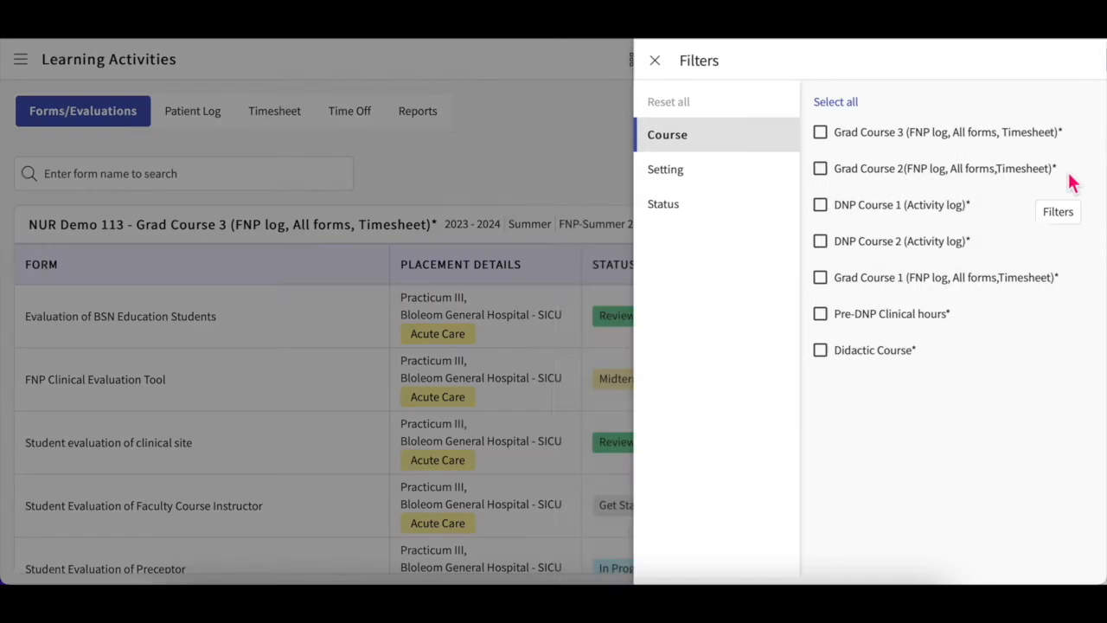
{"action": "left_click", "coordinate": [633, 180]}
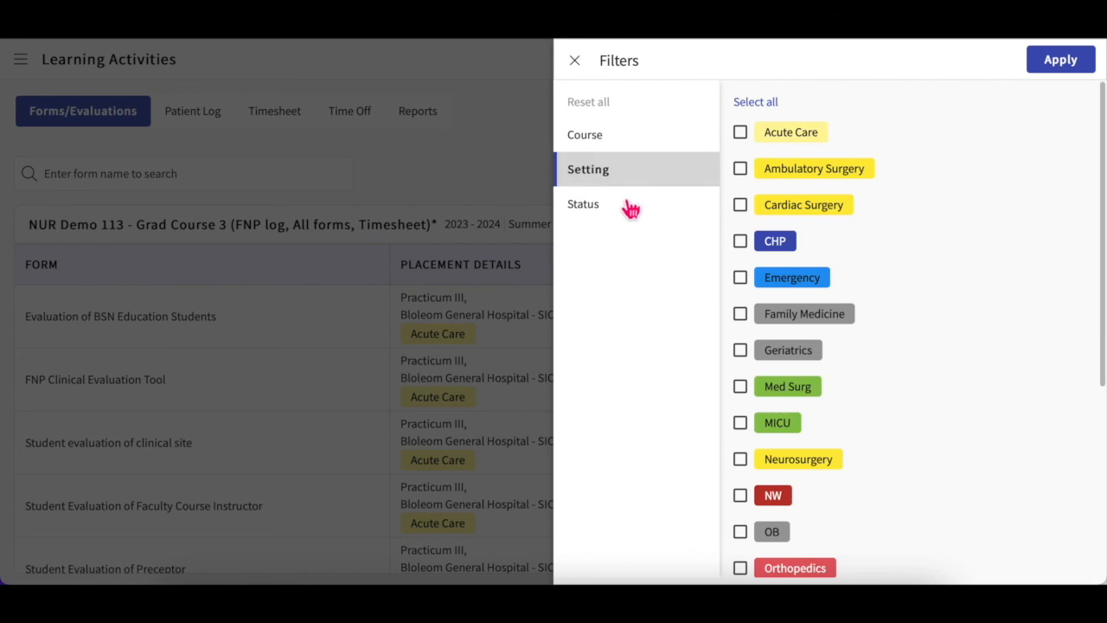
{"action": "left_click", "coordinate": [625, 212]}
{"action": "left_click", "coordinate": [650, 146]}
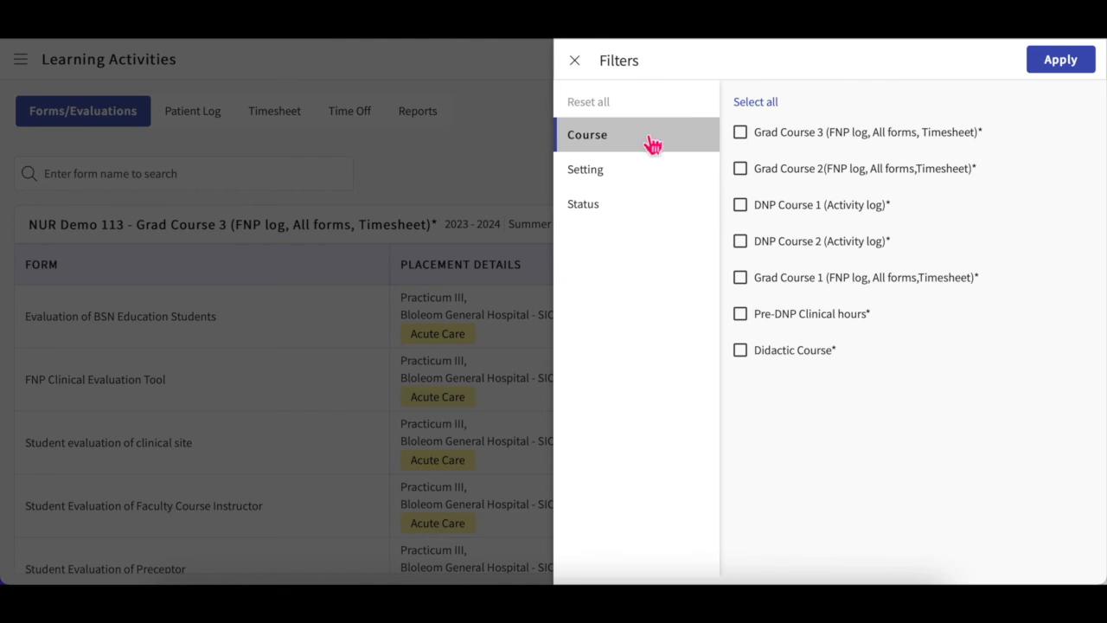
{"action": "left_click", "coordinate": [741, 133]}
{"action": "left_click", "coordinate": [742, 207]}
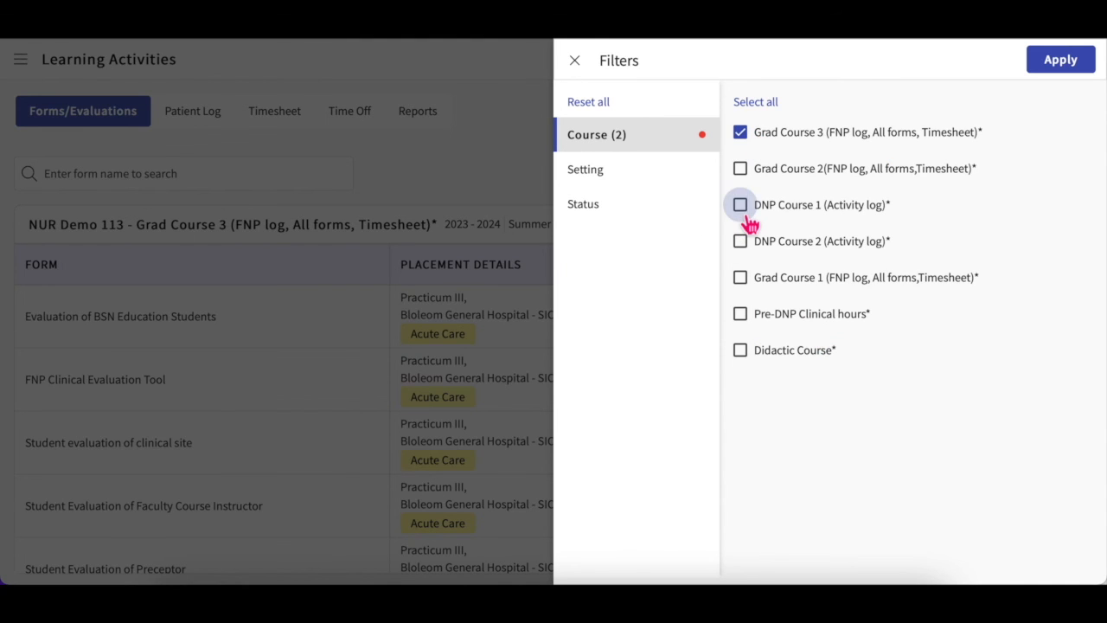
{"action": "left_click", "coordinate": [1072, 59]}
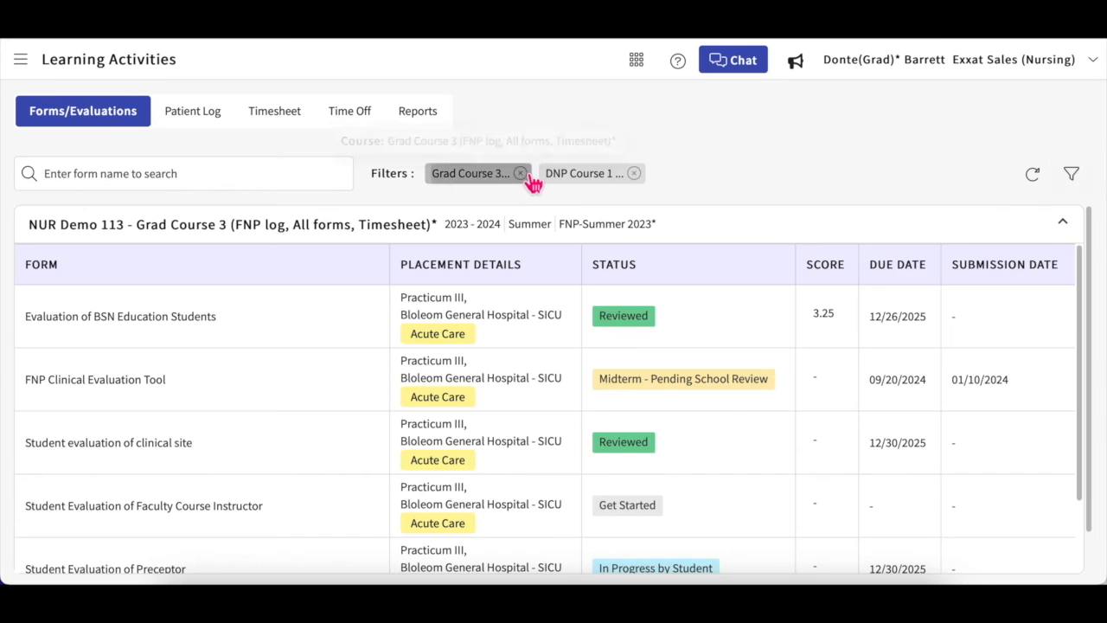
Step: Remove both course filters and show patient log totals per course (11, 10, 9)
{"action": "left_click", "coordinate": [521, 175]}
{"action": "left_click", "coordinate": [519, 174]}
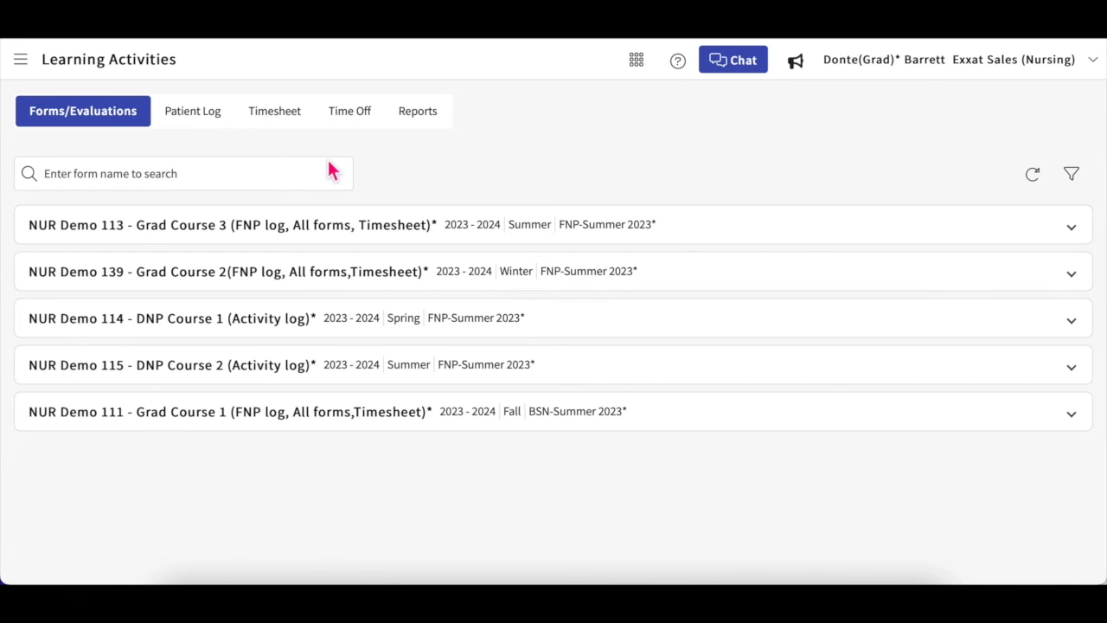
{"action": "left_click", "coordinate": [197, 177]}
{"action": "left_click", "coordinate": [214, 121]}
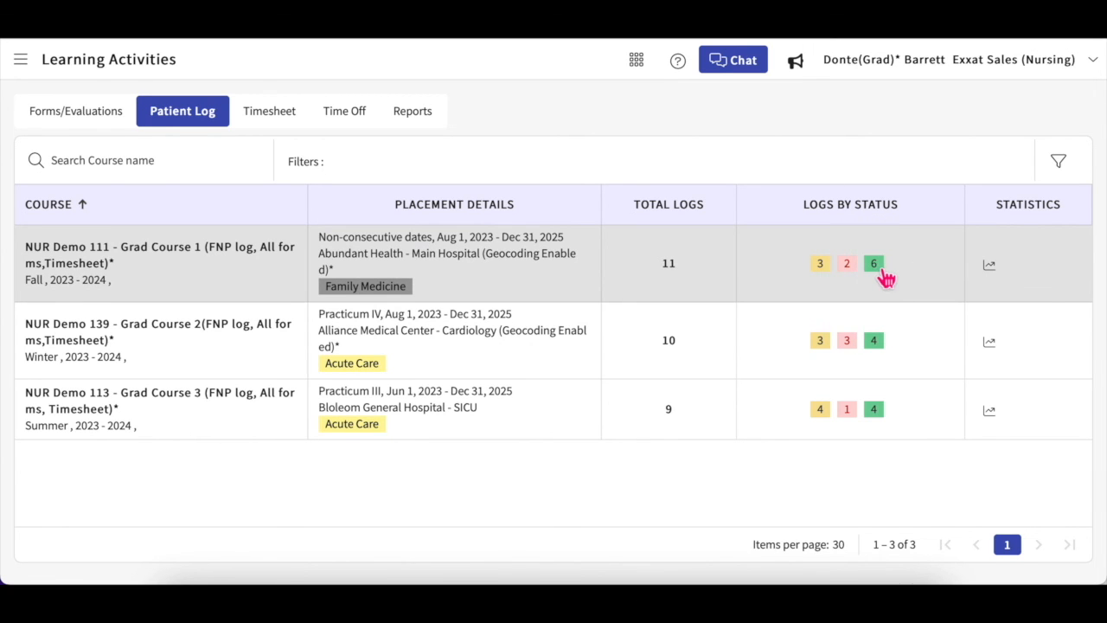
Step: Check Grad Course 1's approved patient logs, then show per-course timesheet hours by status
{"action": "left_click", "coordinate": [882, 276]}
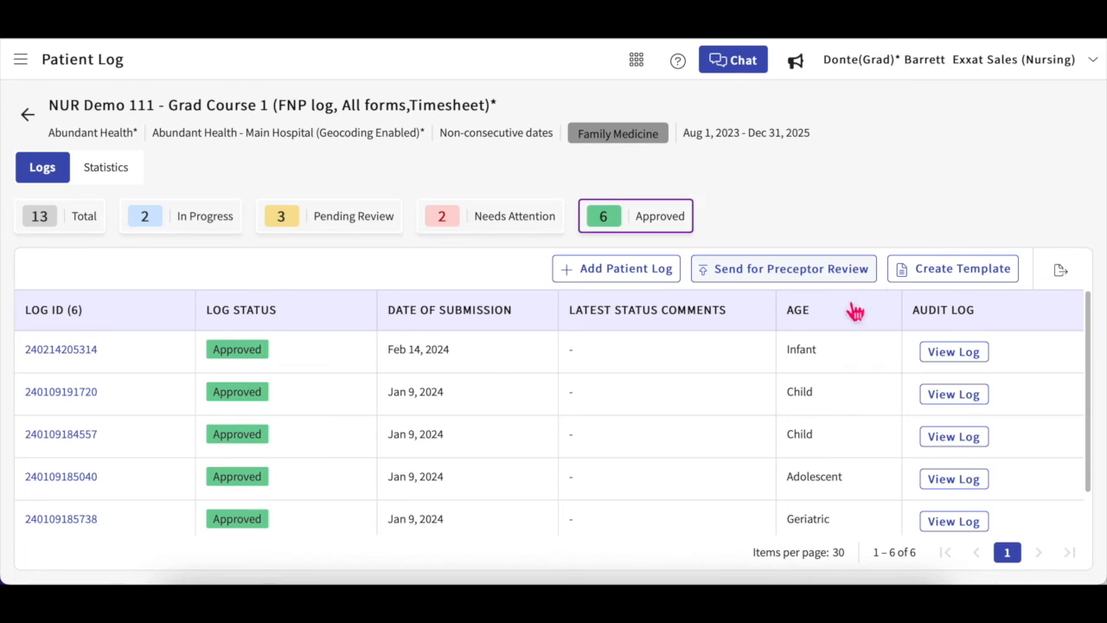
{"action": "scroll", "coordinate": [760, 410], "scroll_direction": "down", "scroll_amount": 1}
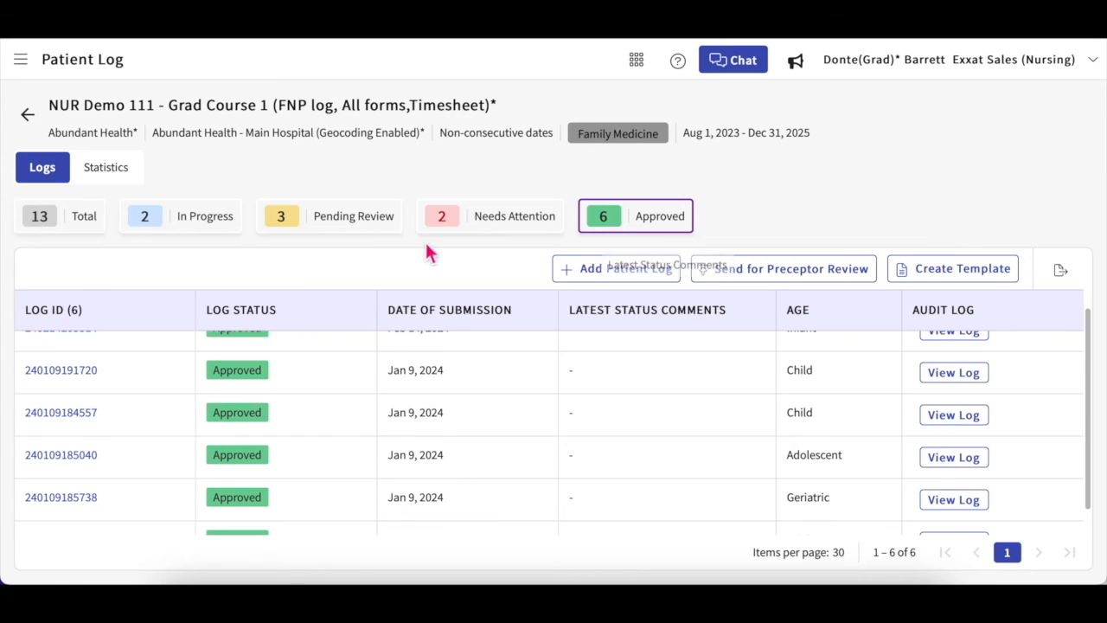
{"action": "left_click", "coordinate": [27, 114]}
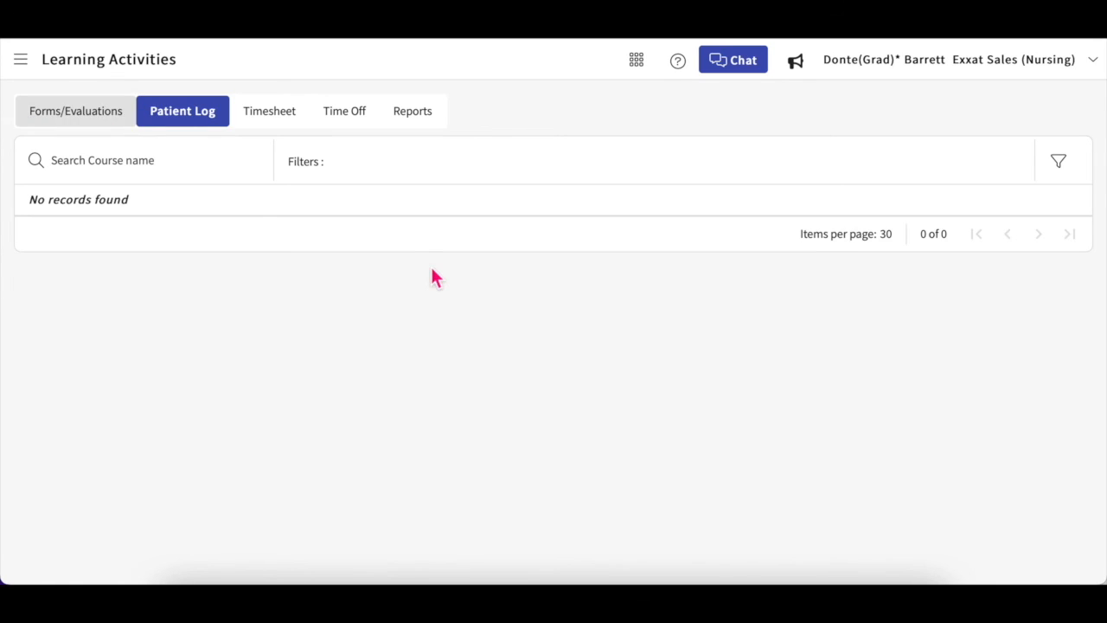
{"action": "left_click", "coordinate": [282, 124]}
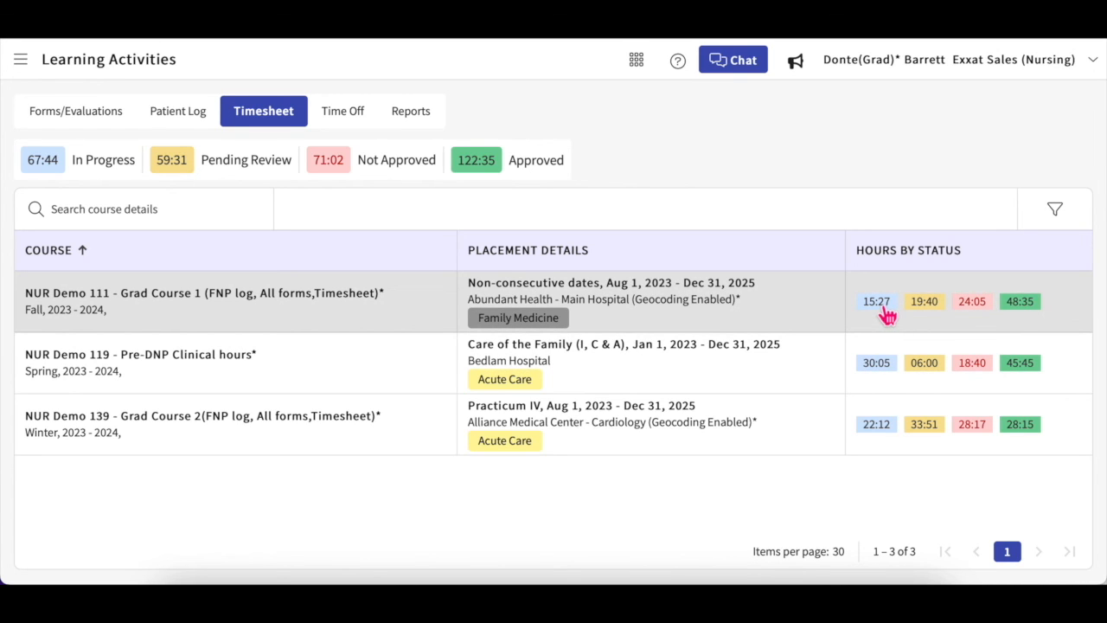
Step: Review Grad Course 1's approved timesheet hours, then show the per-course Time Off summary
{"action": "left_click", "coordinate": [1013, 313]}
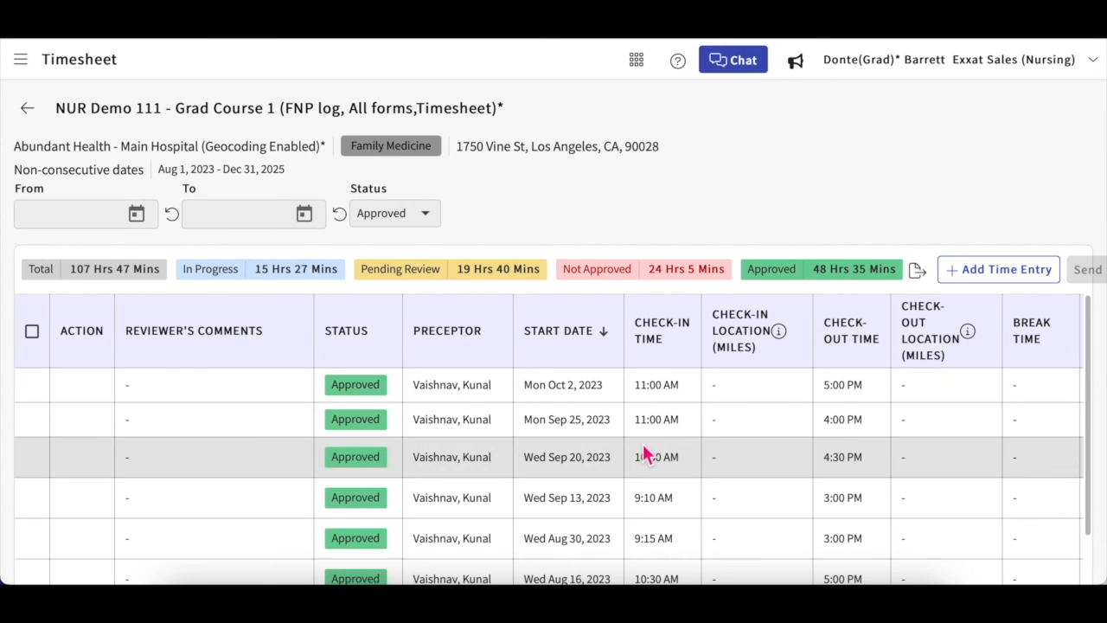
{"action": "scroll", "coordinate": [644, 452], "scroll_direction": "down", "scroll_amount": 4}
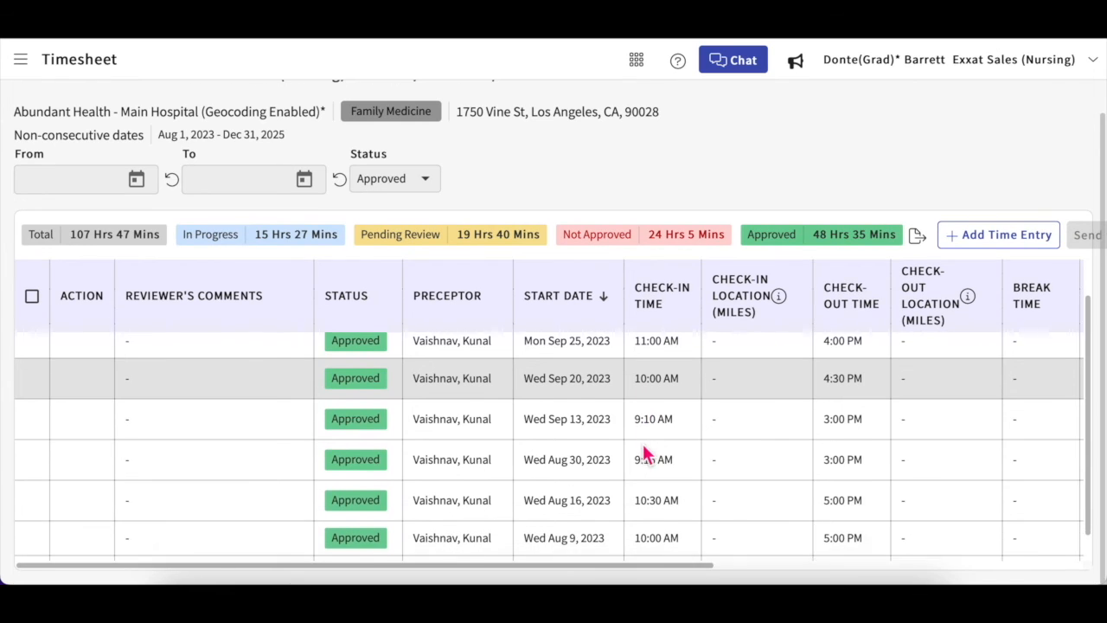
{"action": "scroll", "coordinate": [642, 444], "scroll_direction": "up", "scroll_amount": 2}
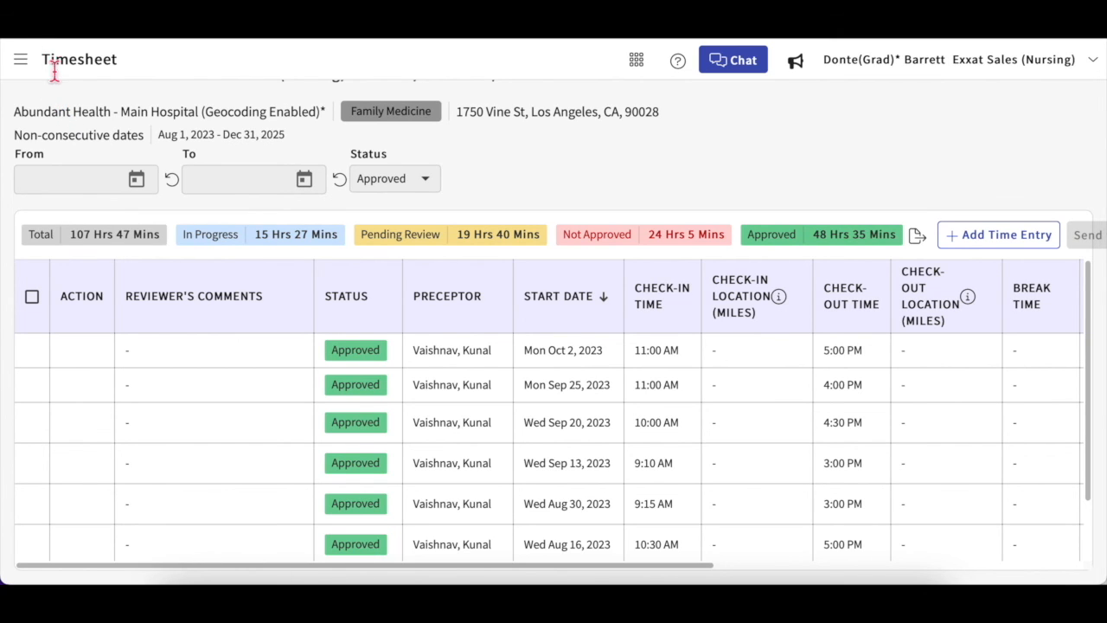
{"action": "scroll", "coordinate": [104, 144], "scroll_direction": "up", "scroll_amount": 1}
{"action": "left_click", "coordinate": [28, 110]}
{"action": "left_click", "coordinate": [366, 119]}
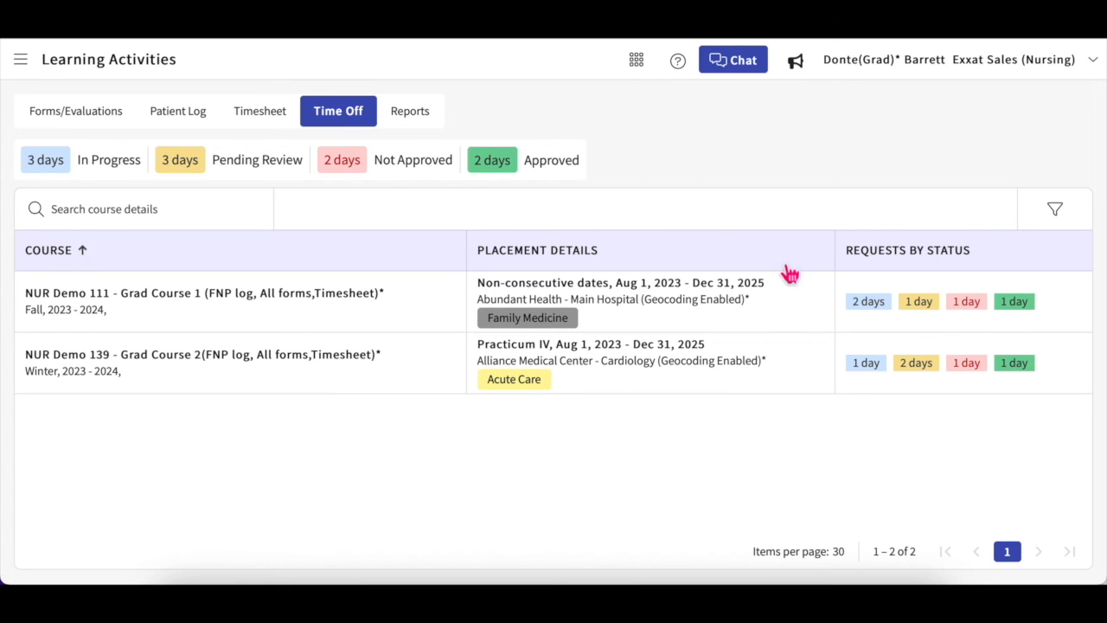
Step: View Grad Course 1's approved time-off entry, then open the learning activity Reports
{"action": "left_click", "coordinate": [1016, 304]}
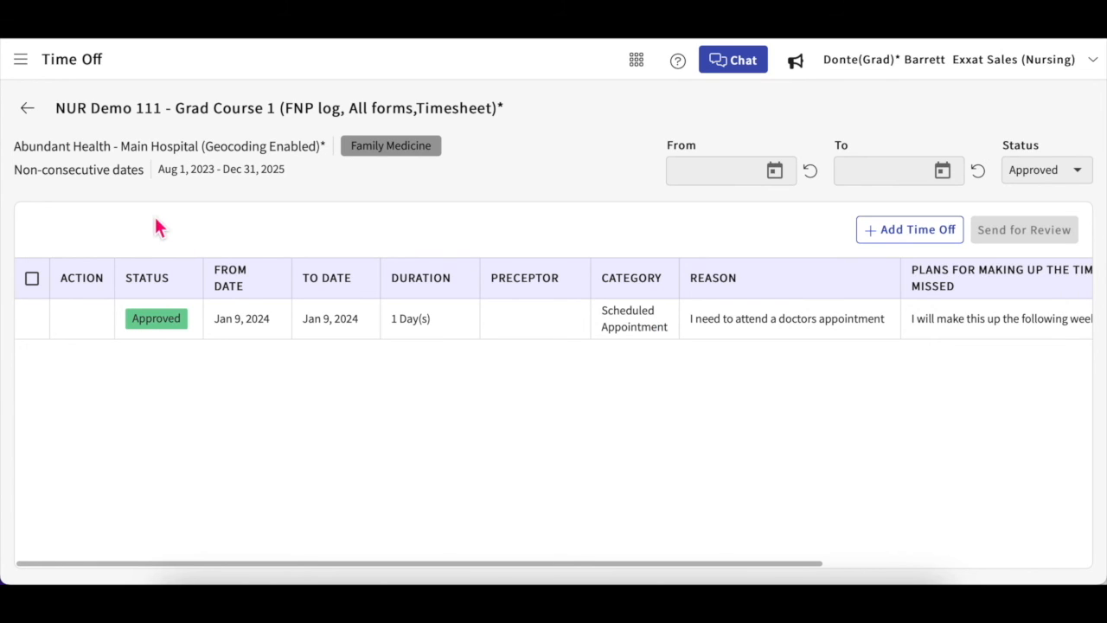
{"action": "left_click", "coordinate": [26, 109]}
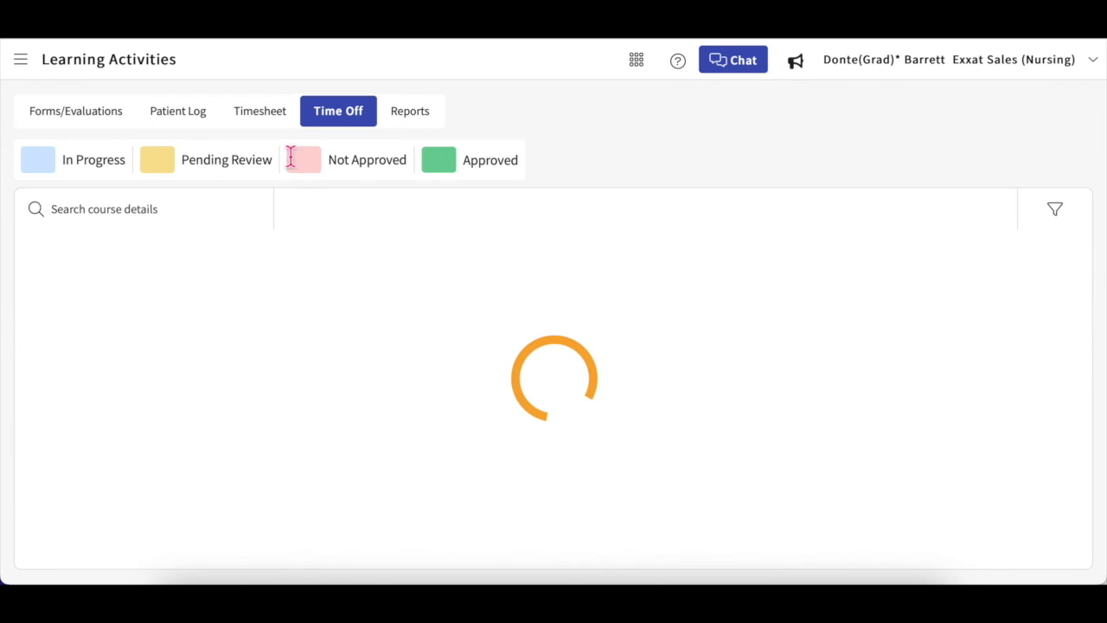
{"action": "left_click", "coordinate": [415, 125]}
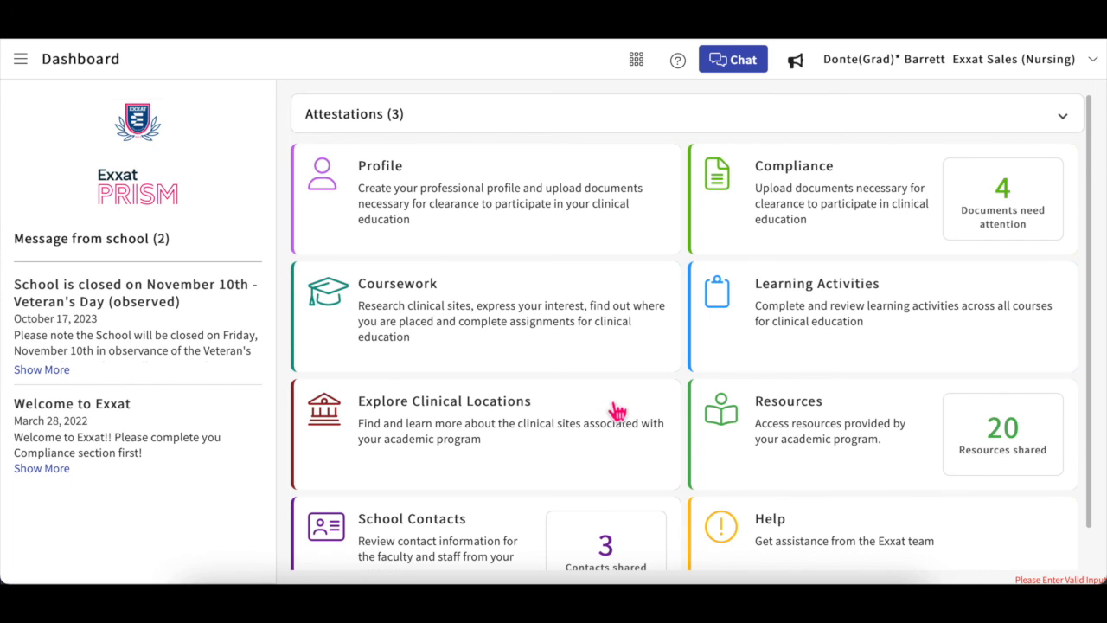
Step: Filter the clinical locations map to Acute Care and Ambulatory Surgery settings
{"action": "left_click", "coordinate": [542, 434]}
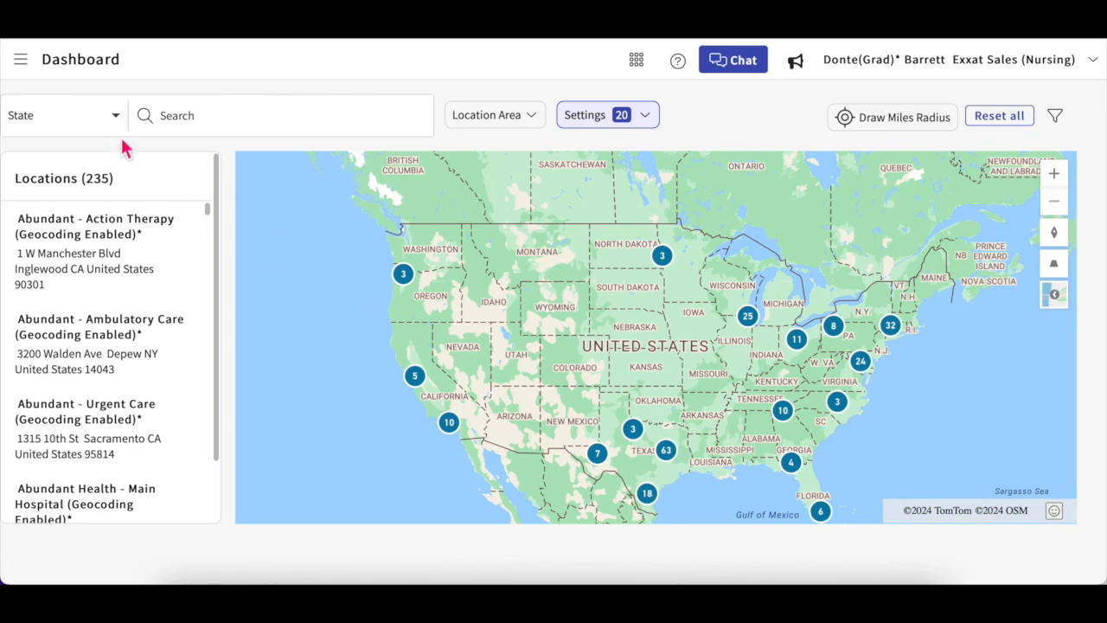
{"action": "left_click", "coordinate": [119, 117]}
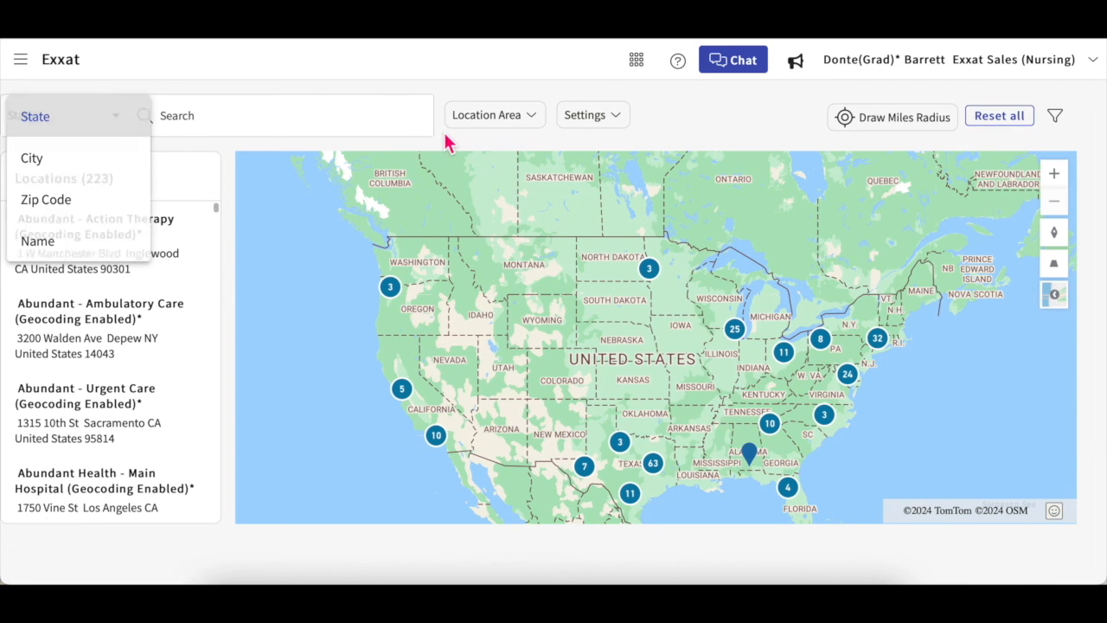
{"action": "left_click", "coordinate": [517, 122]}
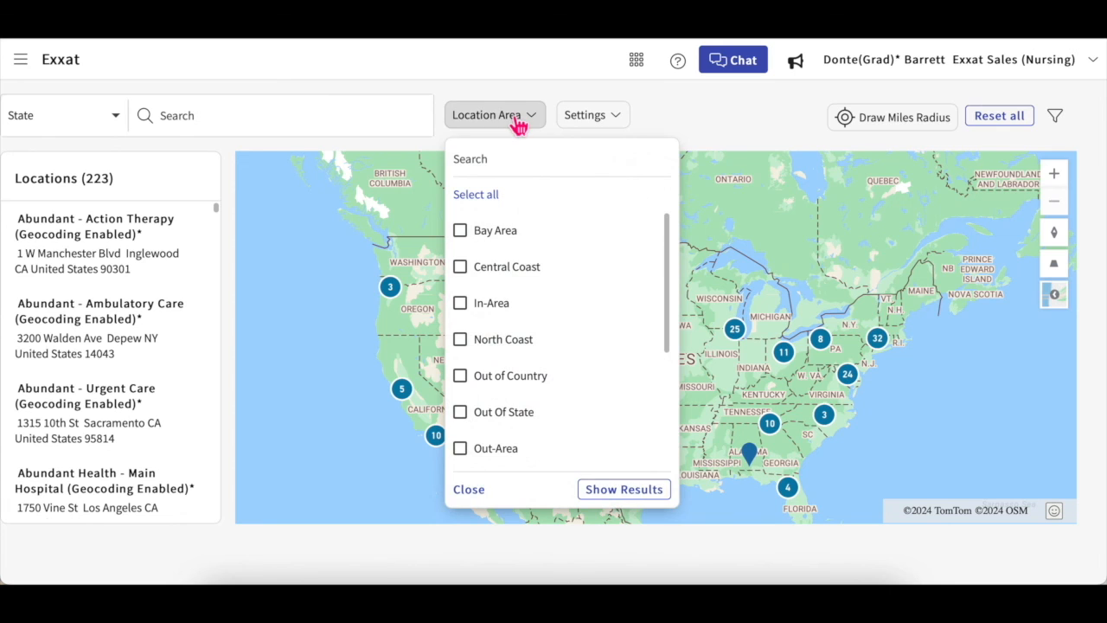
{"action": "left_click", "coordinate": [605, 121]}
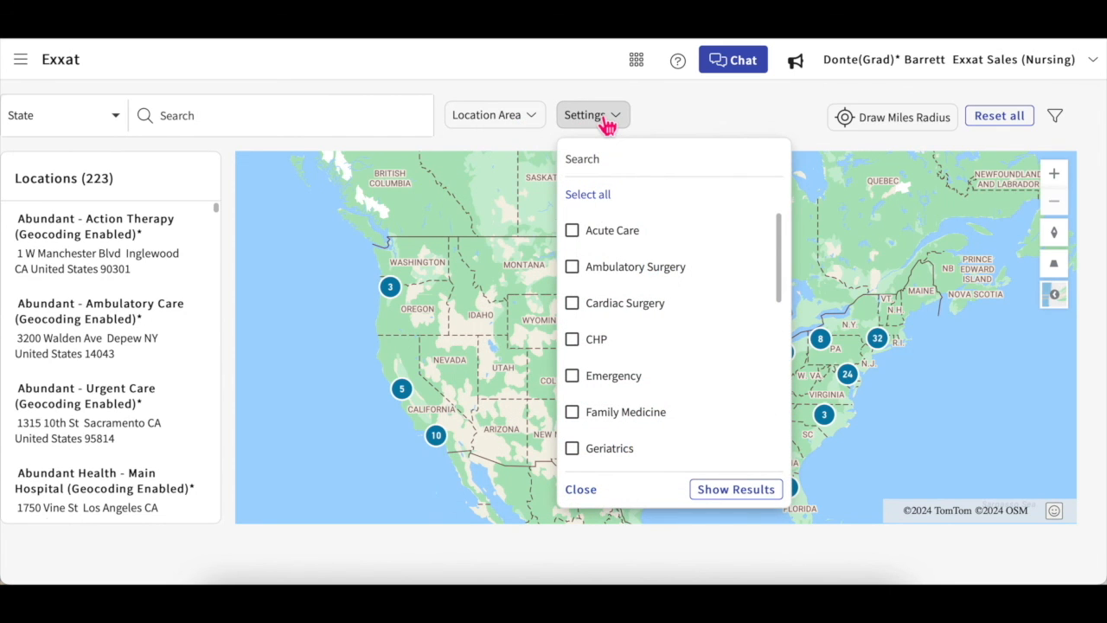
{"action": "left_click", "coordinate": [614, 232]}
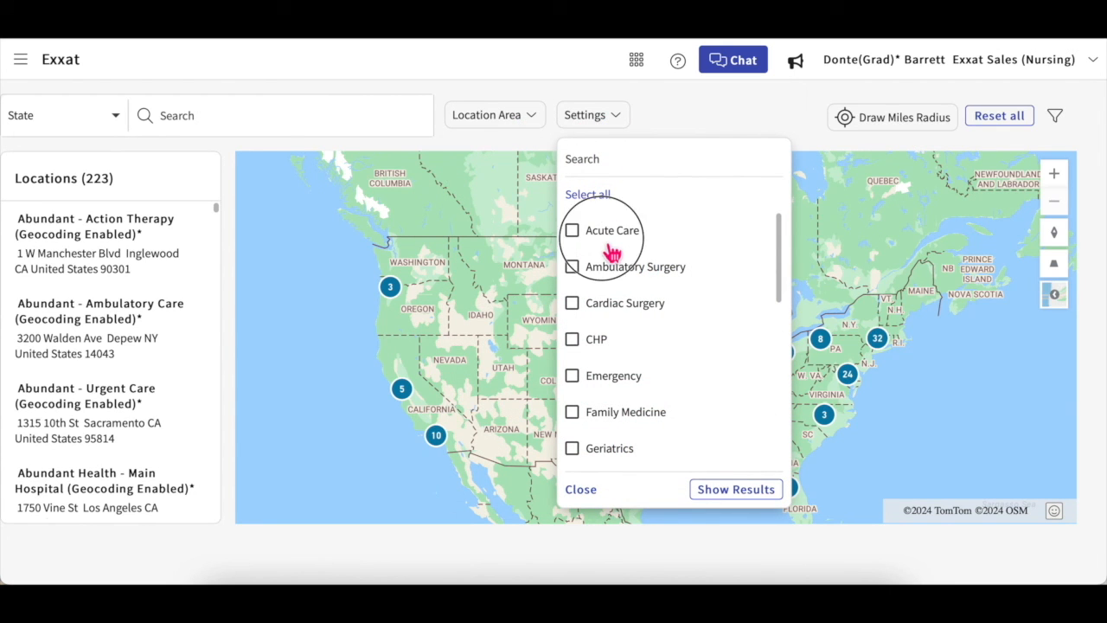
{"action": "left_click", "coordinate": [610, 279]}
{"action": "left_click", "coordinate": [701, 120]}
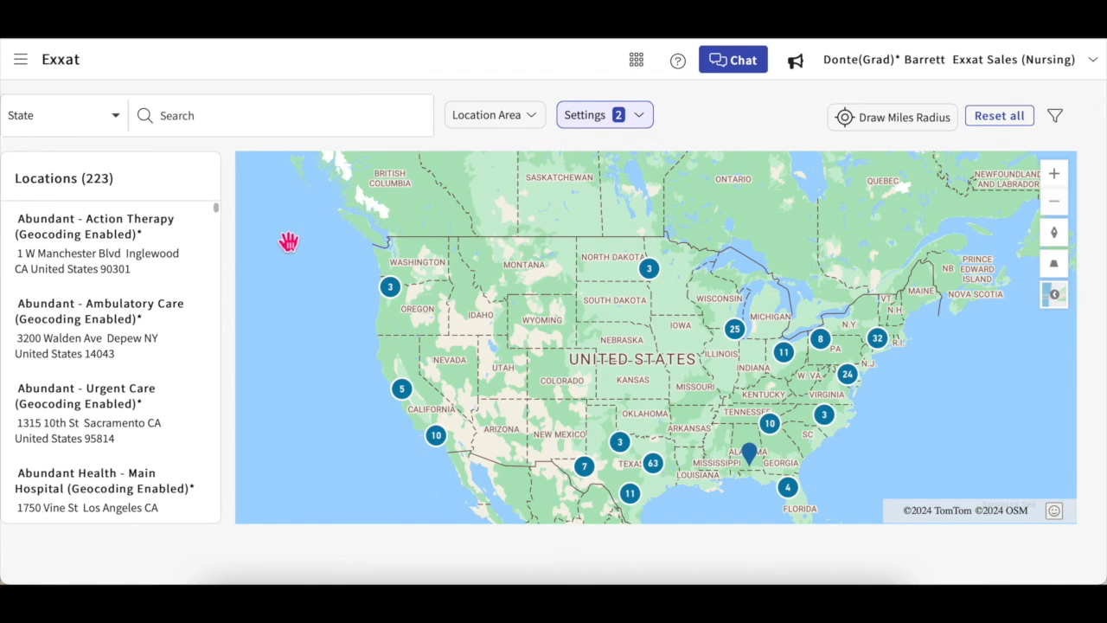
Step: Check Abundant - Ambulatory Care's site details, then open the program's shared resources
{"action": "mouse_move", "coordinate": [138, 261]}
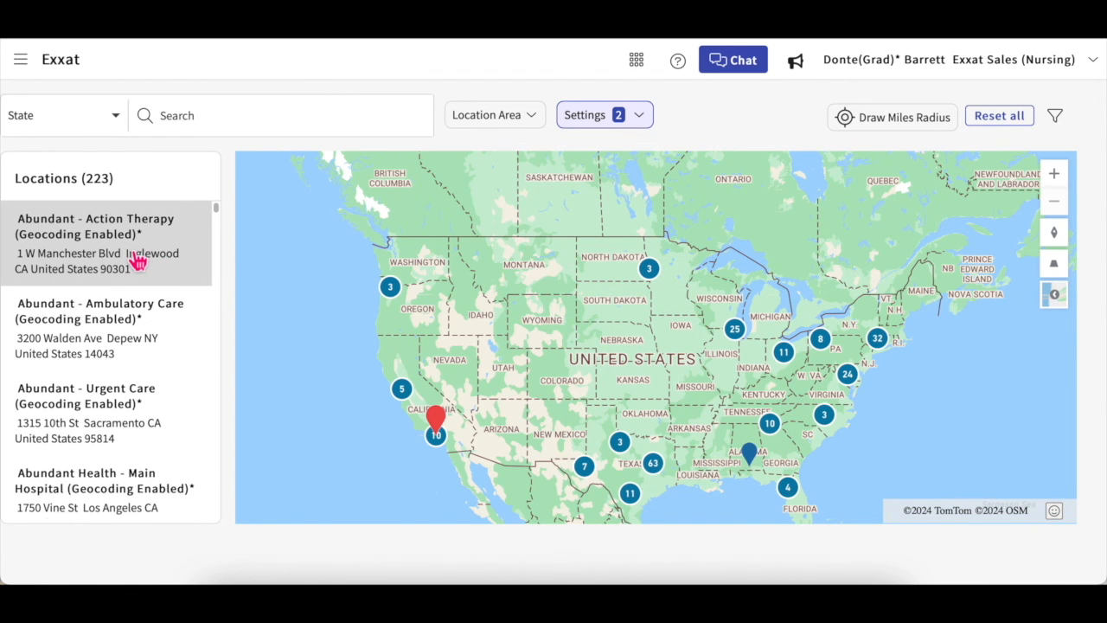
{"action": "left_click", "coordinate": [130, 330]}
{"action": "left_click", "coordinate": [740, 60]}
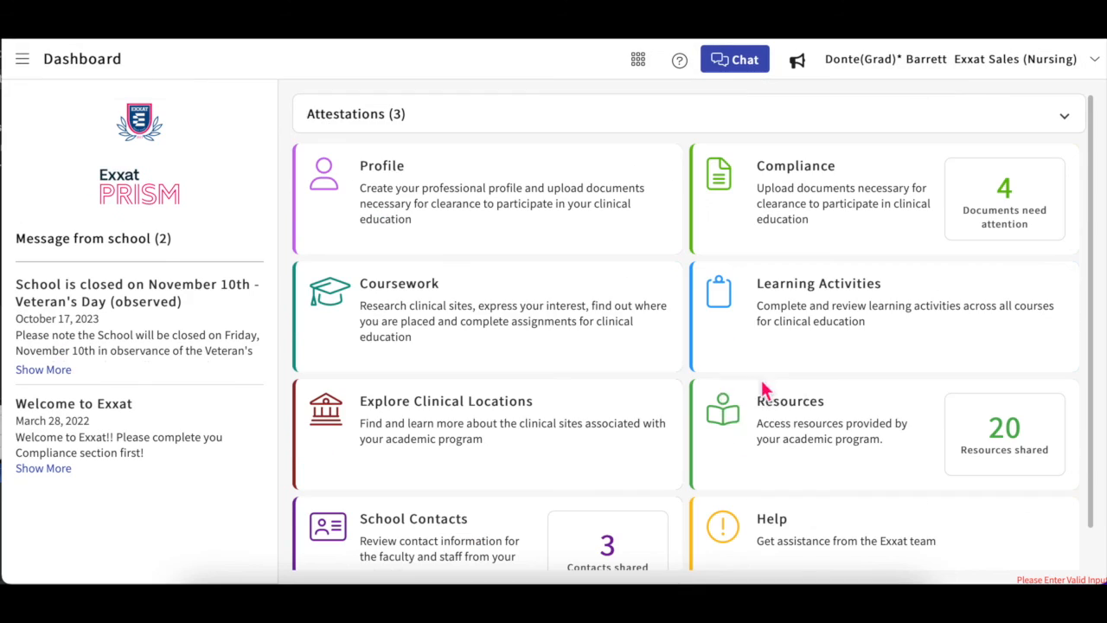
{"action": "left_click", "coordinate": [762, 395]}
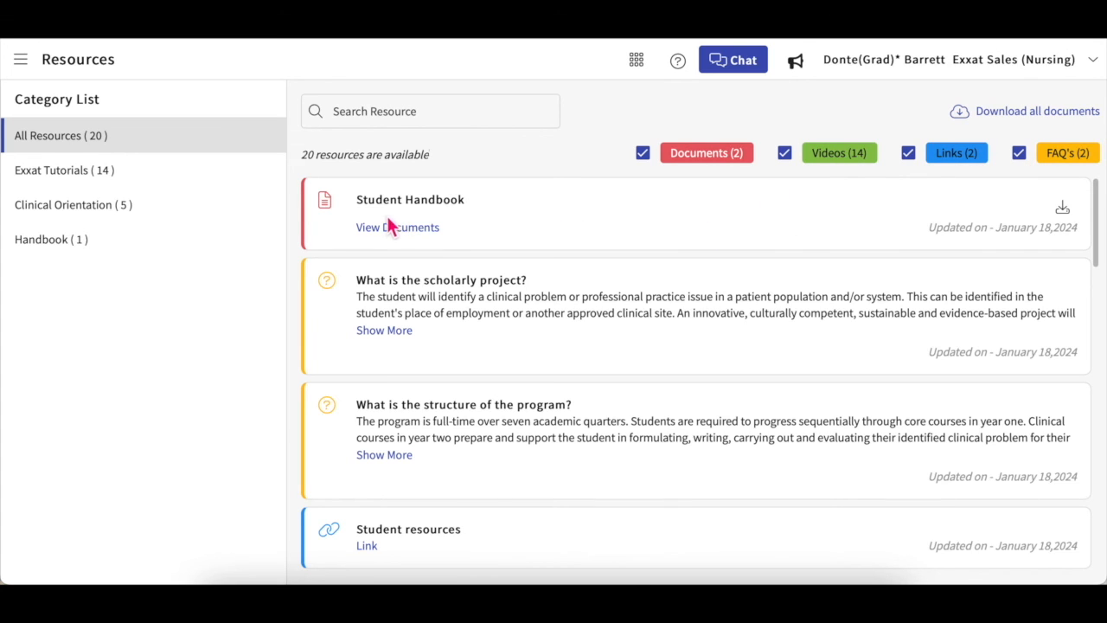
Step: Filter the resources by Exxat Tutorials, then Clinical Orientation, then show all 20 resources again
{"action": "left_click", "coordinate": [169, 172]}
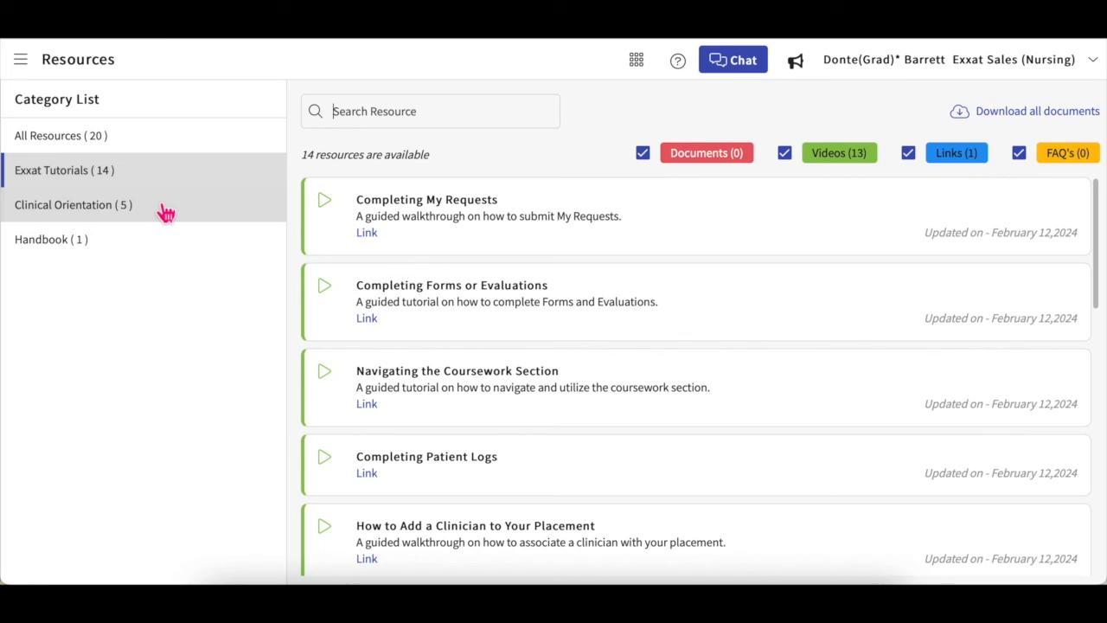
{"action": "left_click", "coordinate": [159, 215]}
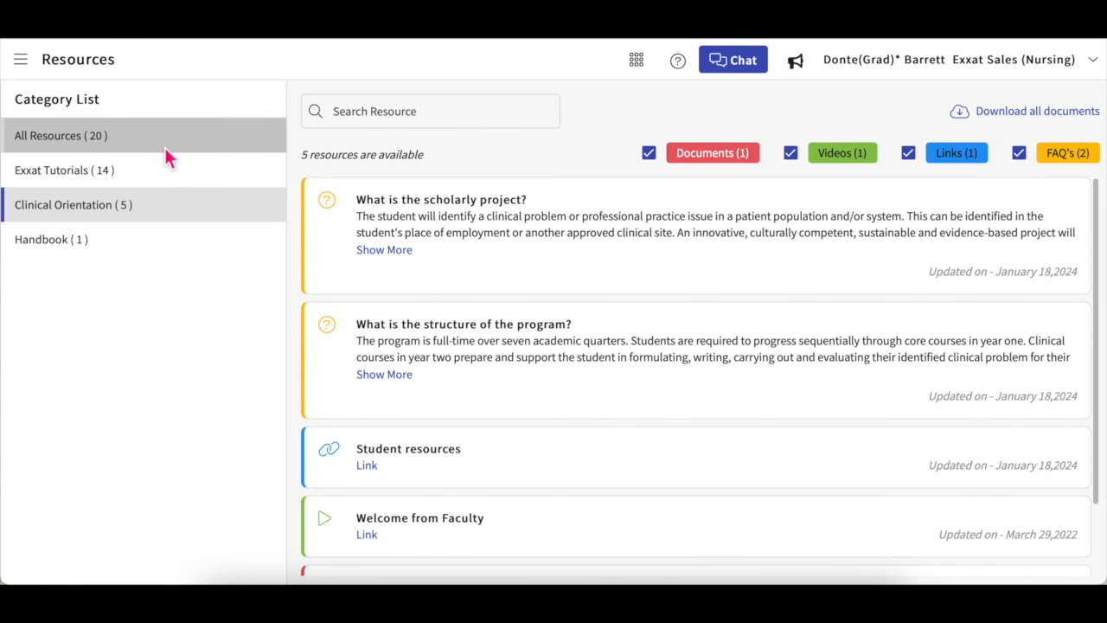
{"action": "left_click", "coordinate": [166, 149]}
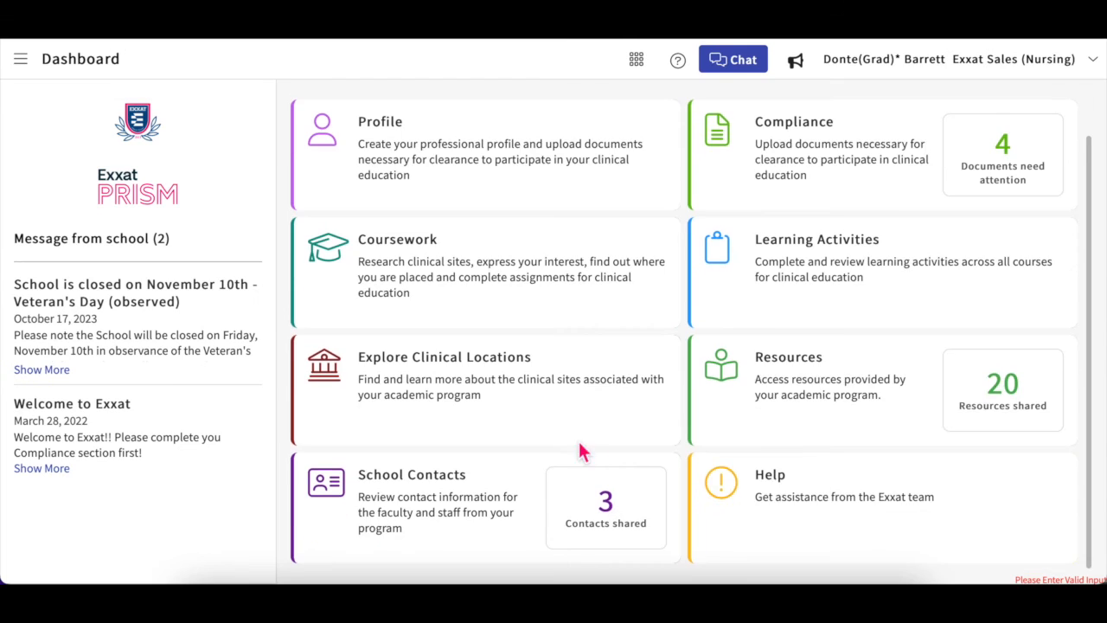
Step: View the list of three school contacts
{"action": "left_click", "coordinate": [489, 489]}
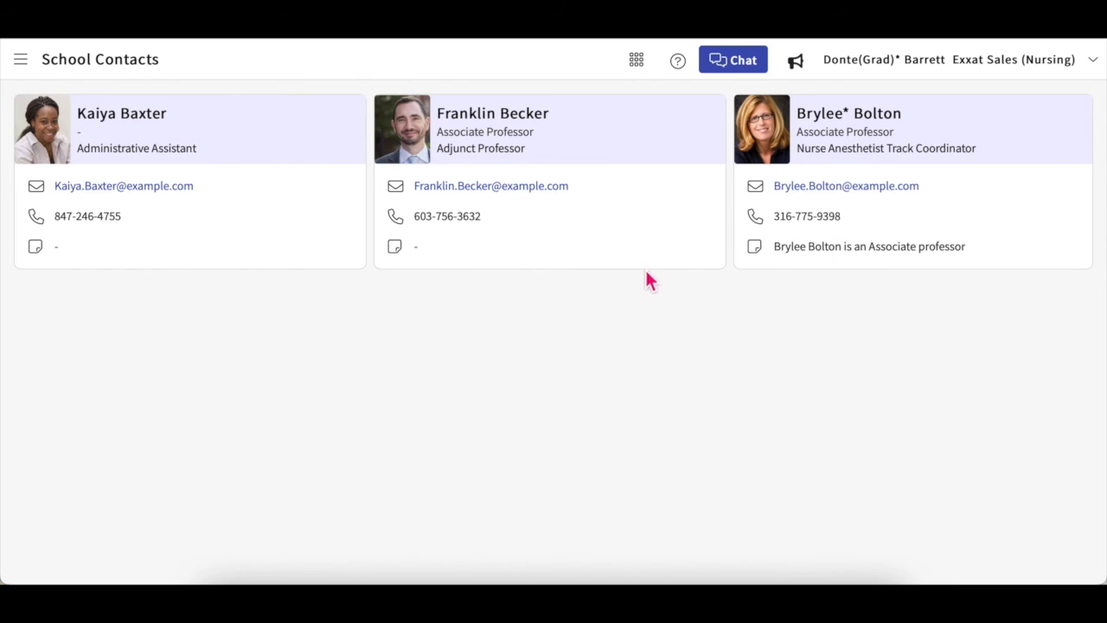
Step: Bring up the Release Notes for the February 10, 2024 Major Release, Release 32
{"action": "left_click", "coordinate": [804, 75]}
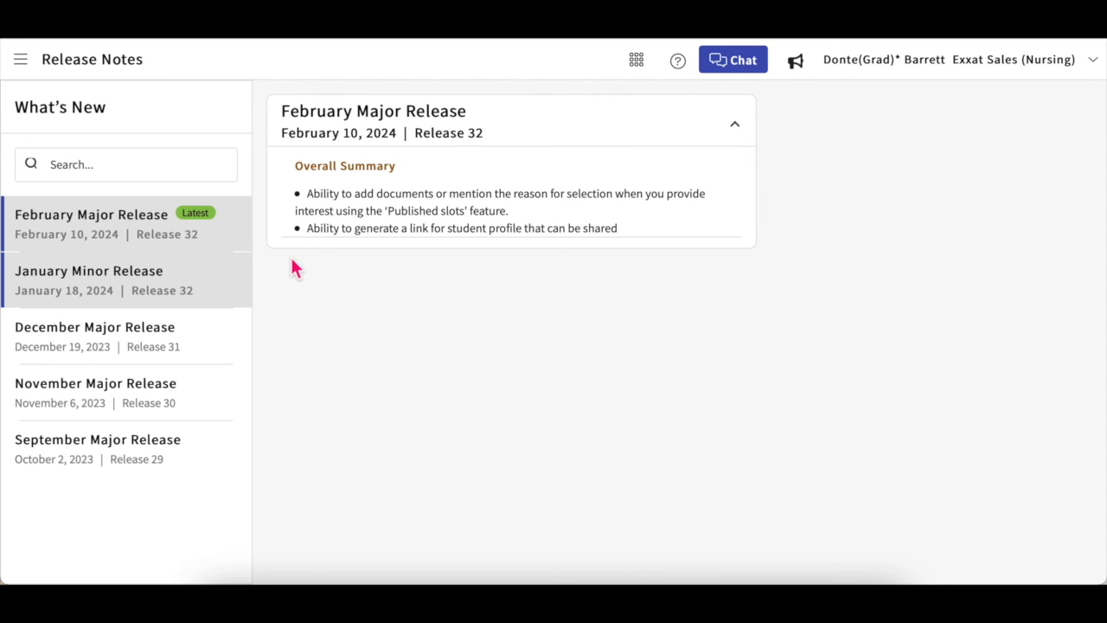
{"action": "left_click", "coordinate": [200, 289]}
{"action": "left_click", "coordinate": [210, 245]}
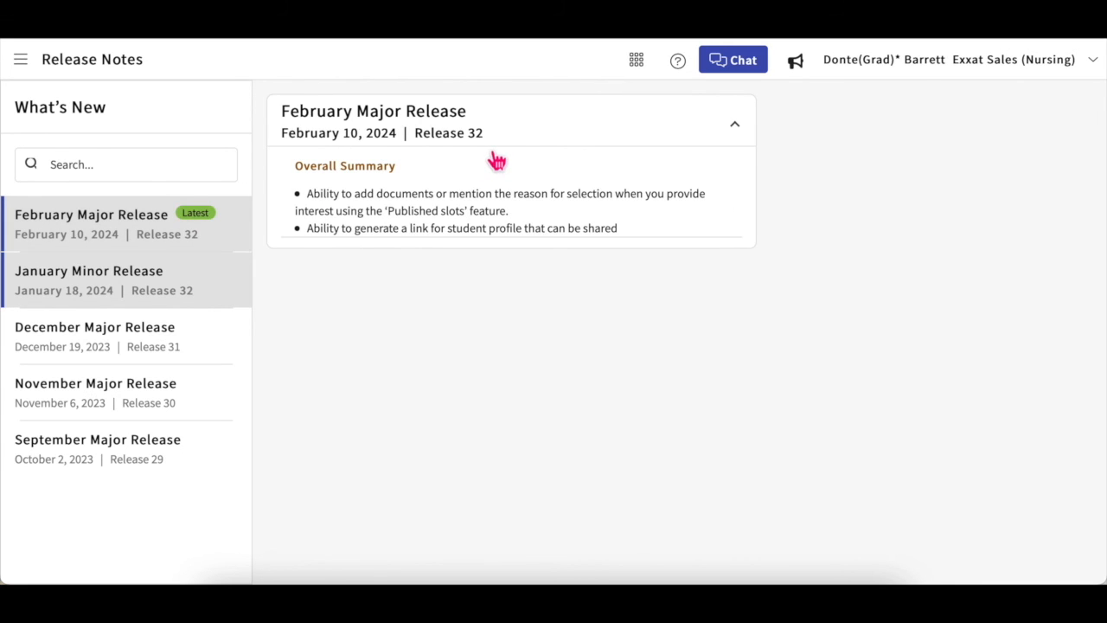
Step: Go to the Help page and look over the blank Raise a Ticket form
{"action": "left_click", "coordinate": [681, 76]}
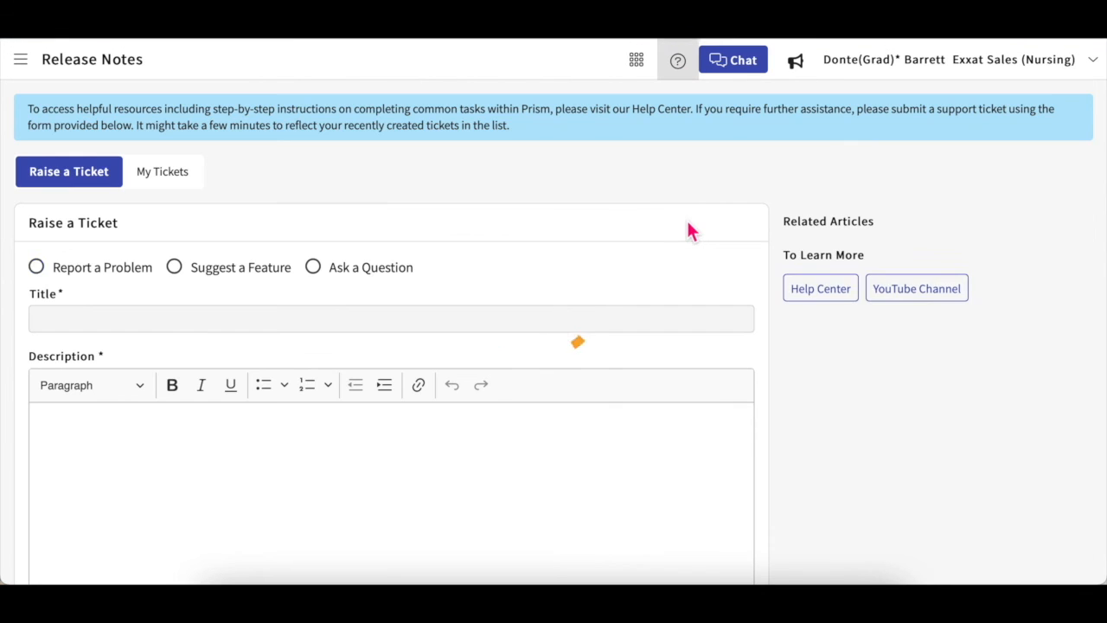
{"action": "scroll", "coordinate": [664, 351], "scroll_direction": "down", "scroll_amount": 1}
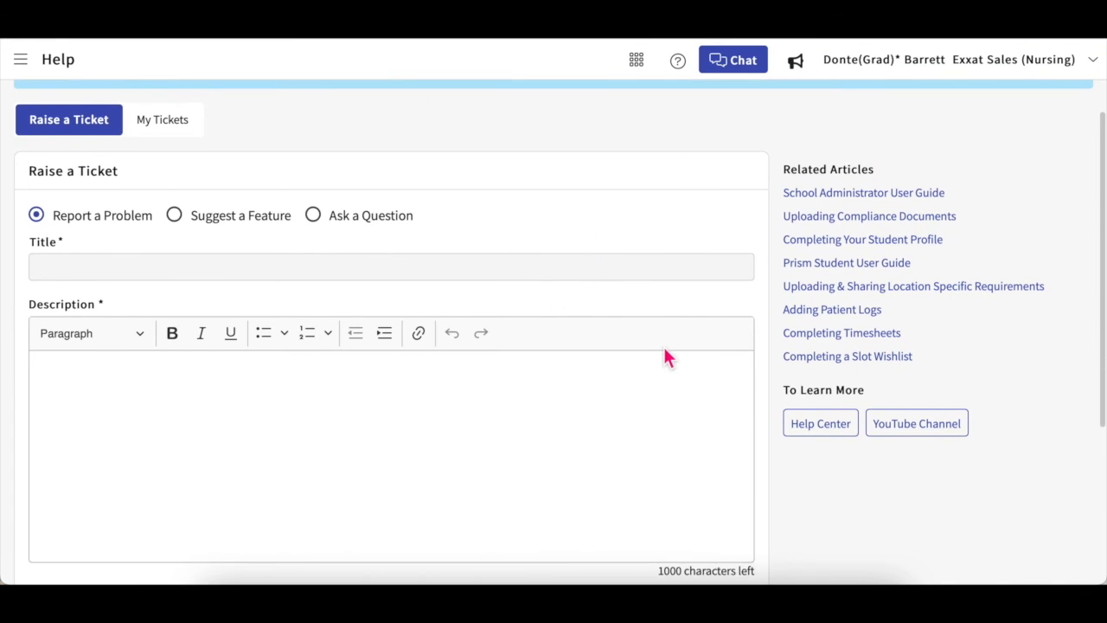
{"action": "scroll", "coordinate": [665, 351], "scroll_direction": "up", "scroll_amount": 1}
{"action": "scroll", "coordinate": [675, 389], "scroll_direction": "down", "scroll_amount": 1}
{"action": "scroll", "coordinate": [684, 426], "scroll_direction": "up", "scroll_amount": 1}
{"action": "scroll", "coordinate": [685, 433], "scroll_direction": "down", "scroll_amount": 1}
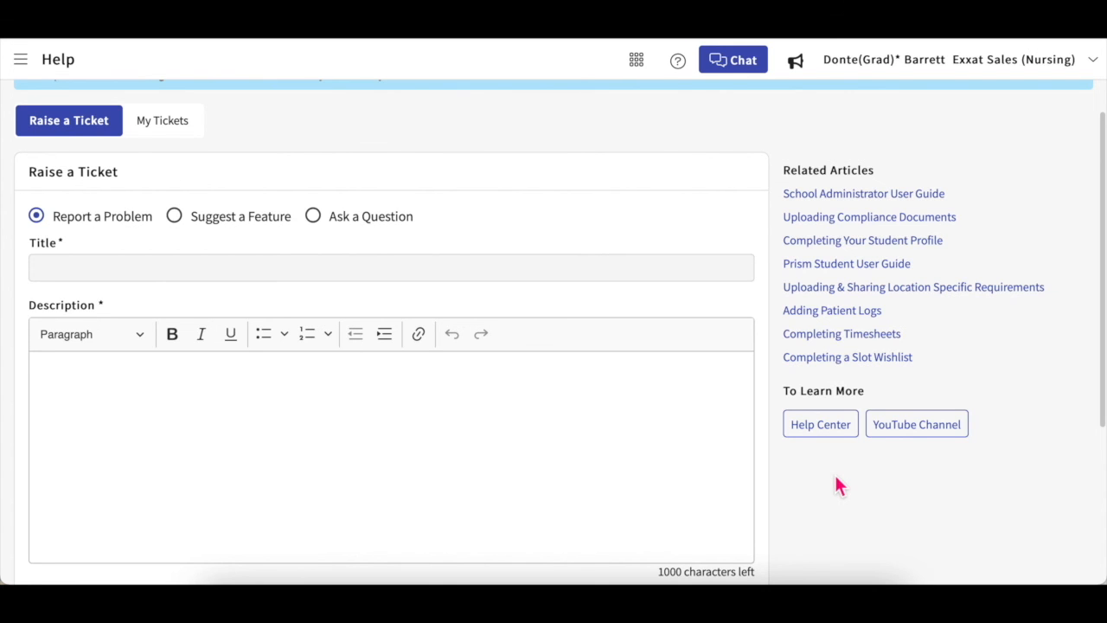
{"action": "scroll", "coordinate": [837, 484], "scroll_direction": "down", "scroll_amount": 1}
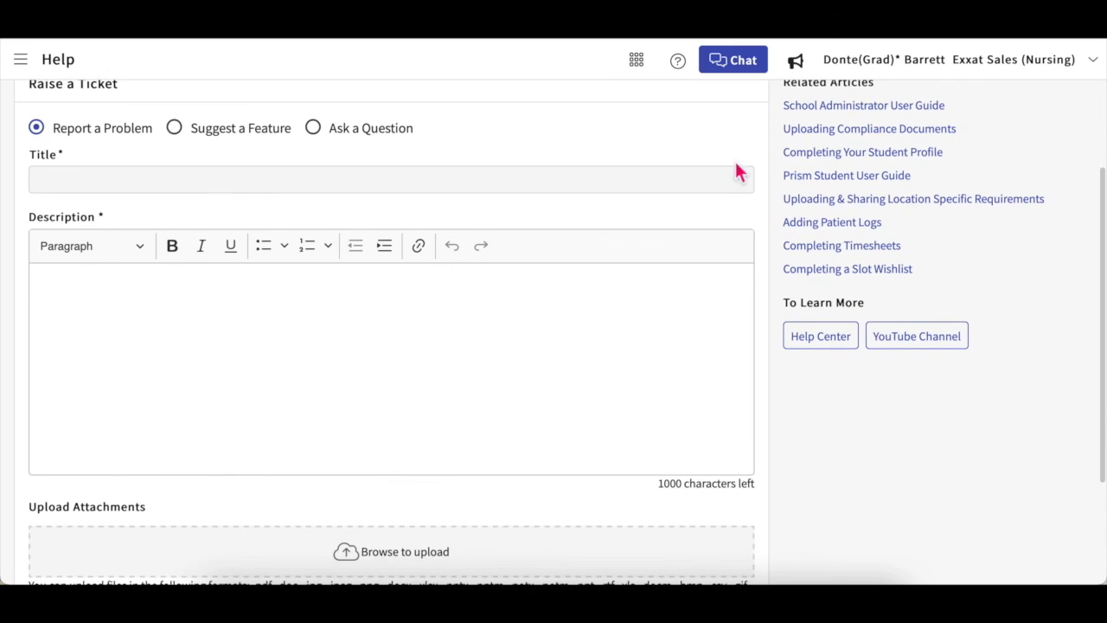
Step: Bring up the Leave us a message chat form with name and e-mail prefilled
{"action": "left_click", "coordinate": [744, 63]}
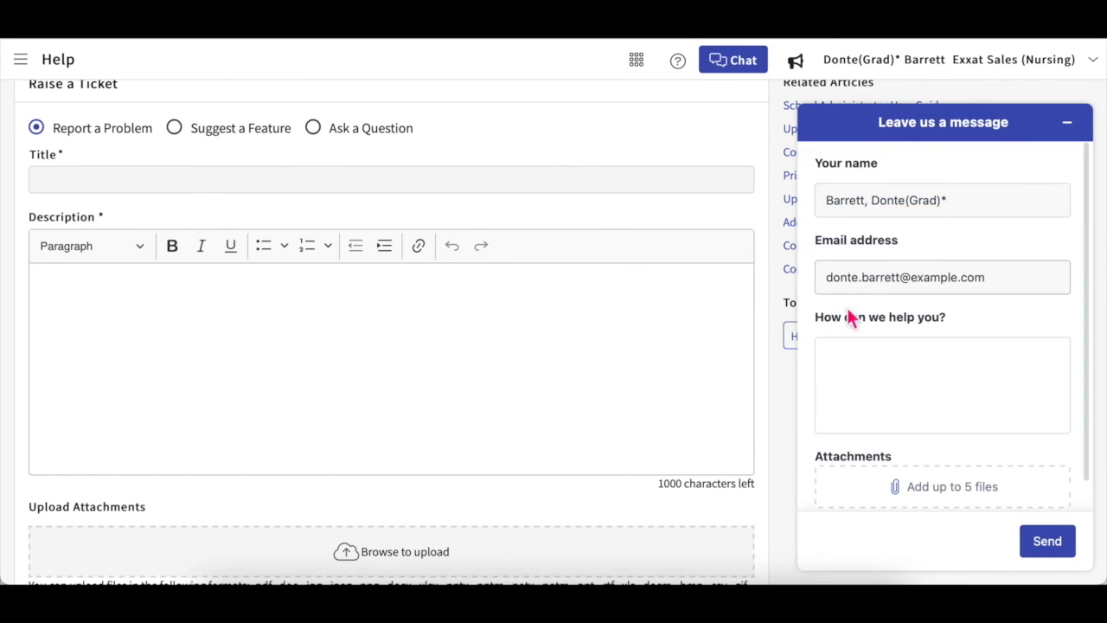
{"action": "scroll", "coordinate": [865, 381], "scroll_direction": "down", "scroll_amount": 1}
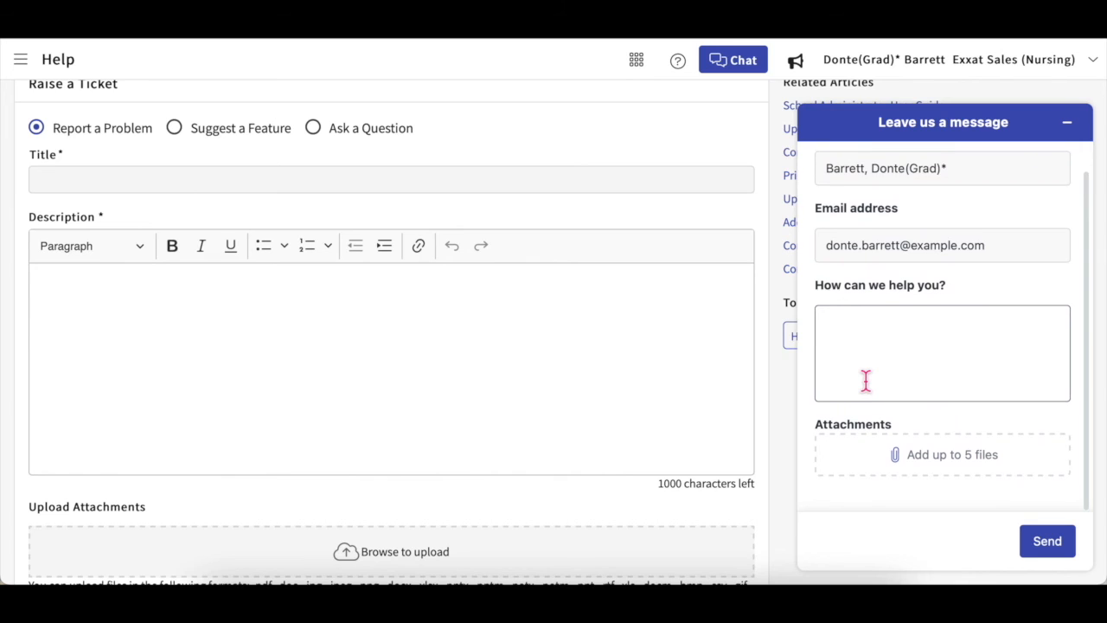
{"action": "scroll", "coordinate": [866, 380], "scroll_direction": "up", "scroll_amount": 1}
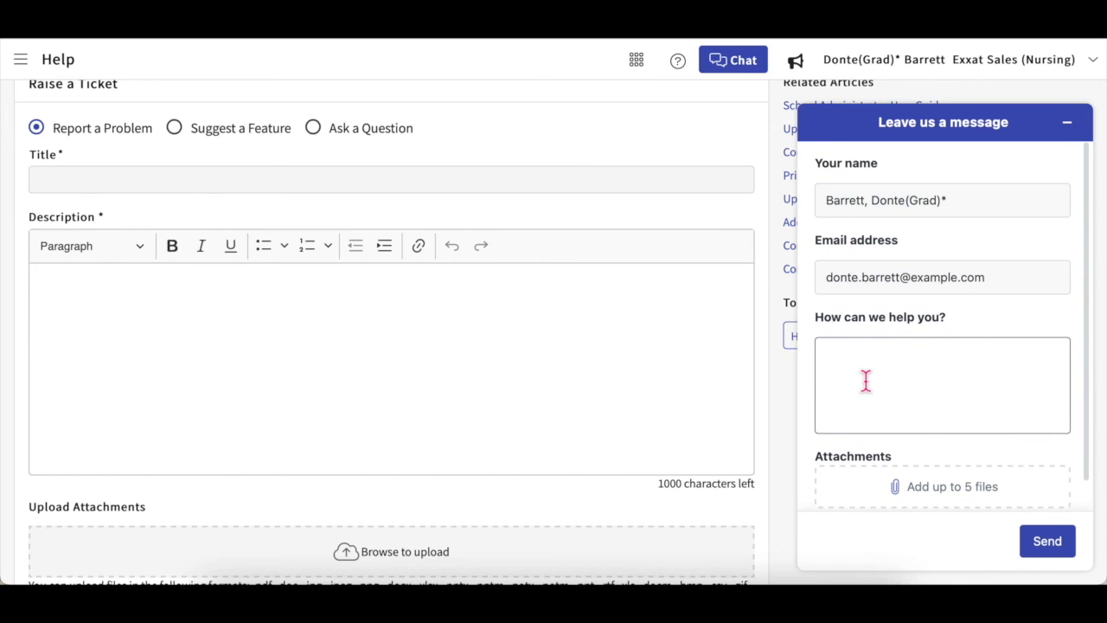